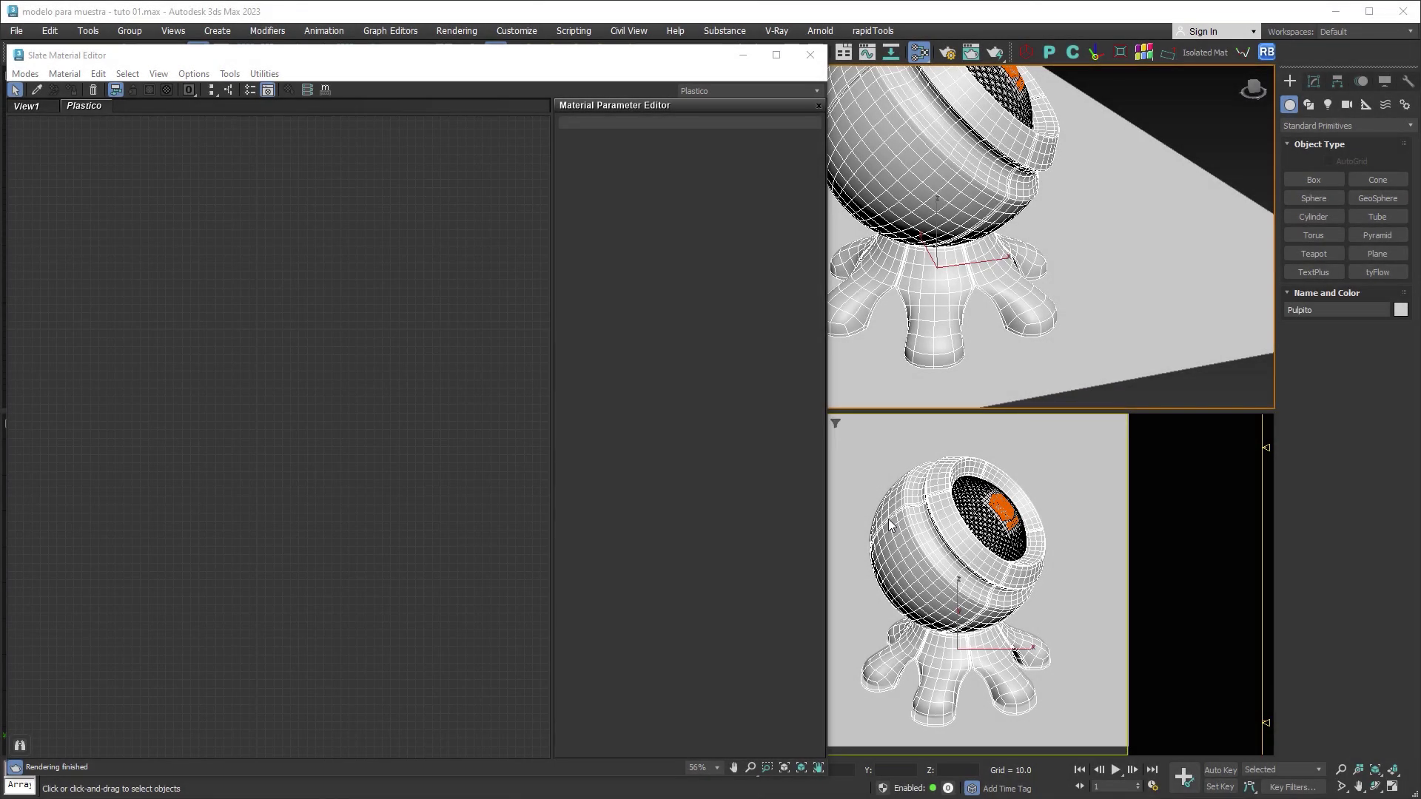
Add a new VRayMtl, Material #68, with a deep blue diffuse of RGB 2, 7, 69.
right_click(304, 285)
mouse_move(477, 325)
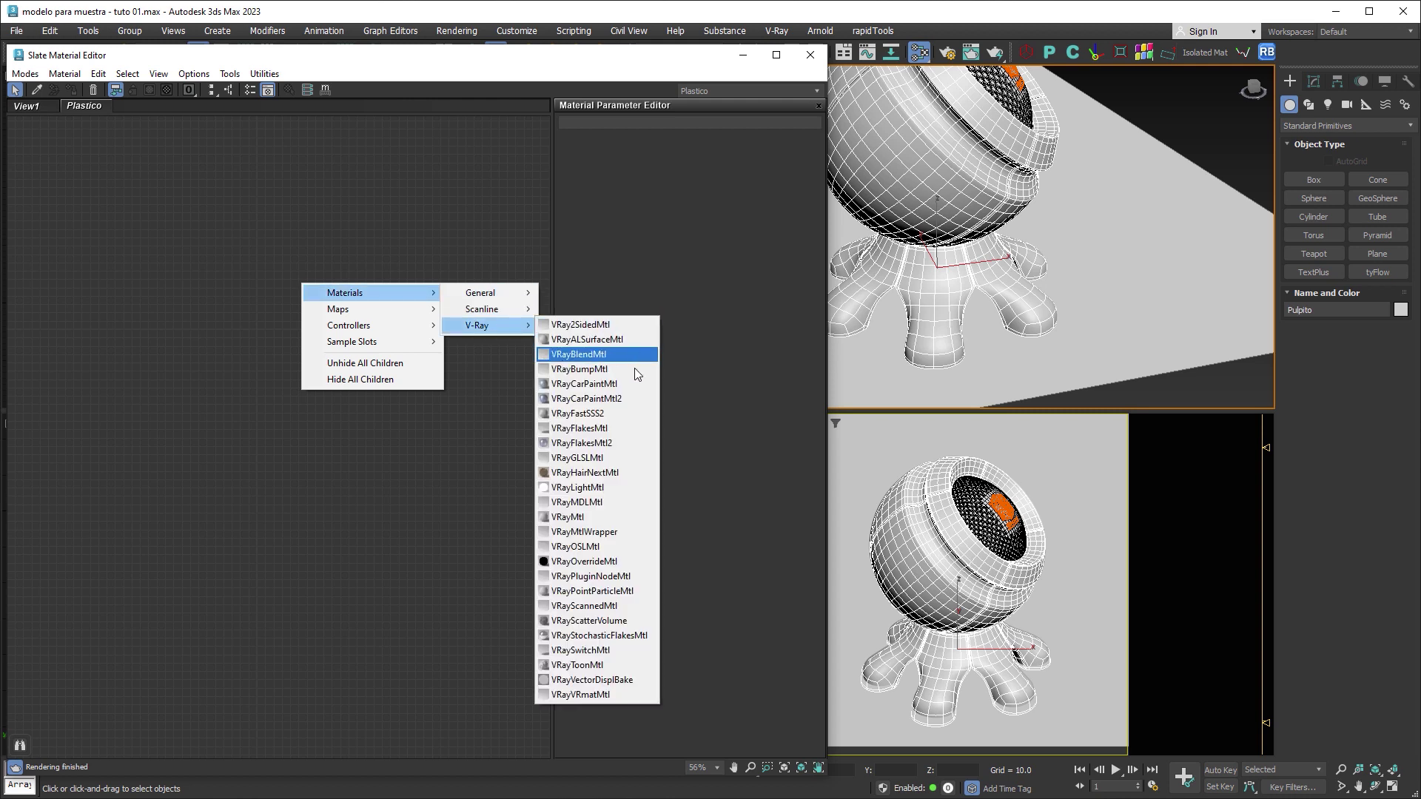
left_click(597, 512)
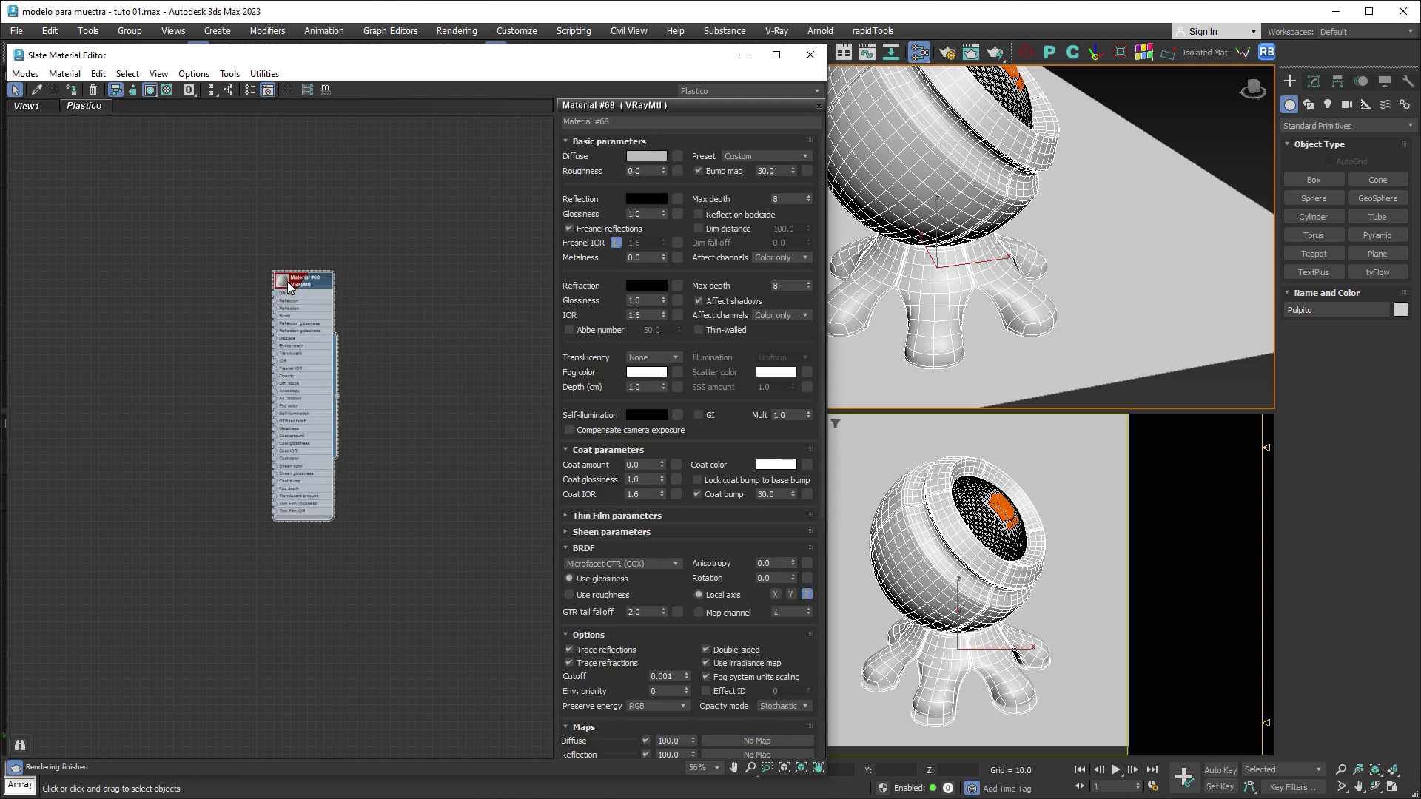
left_click(642, 157)
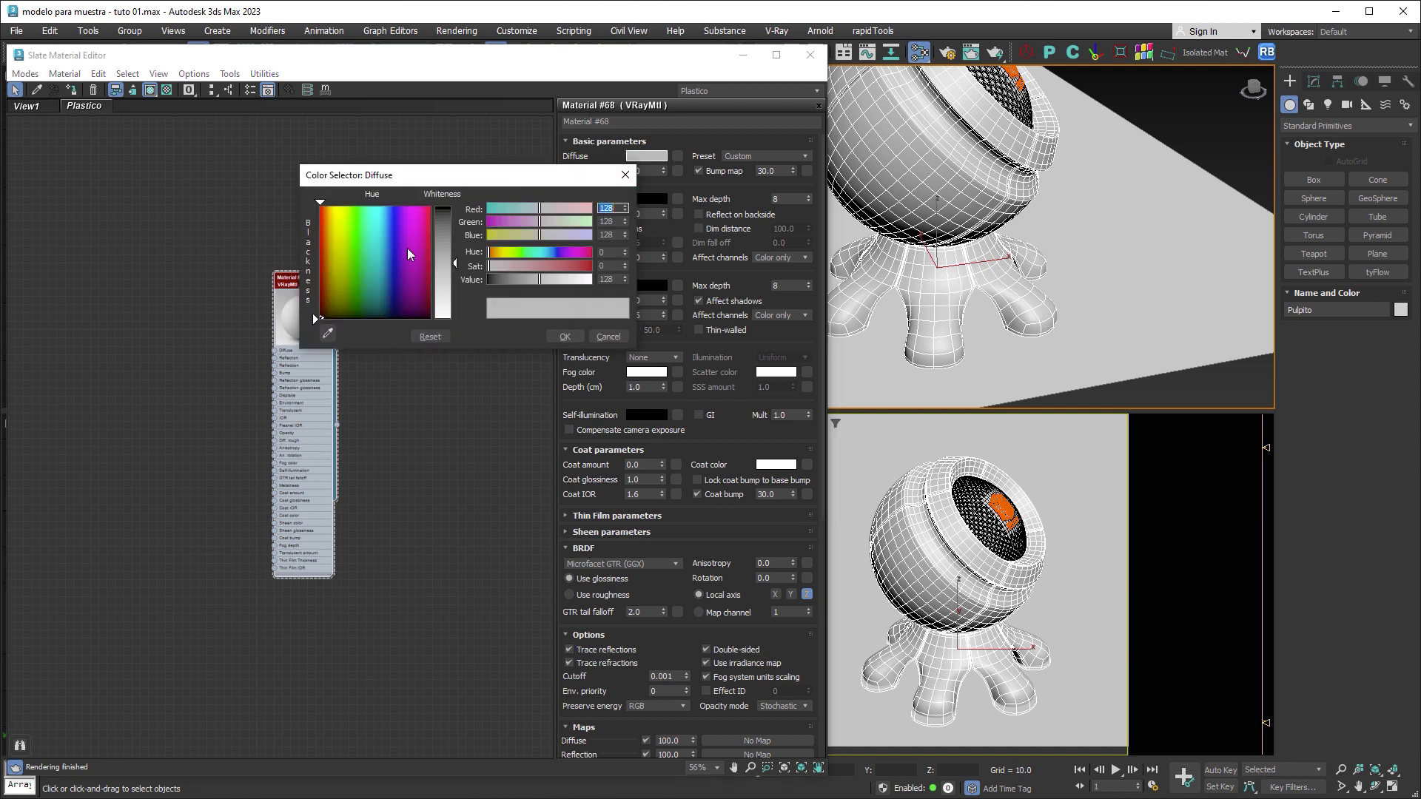
left_click(393, 288)
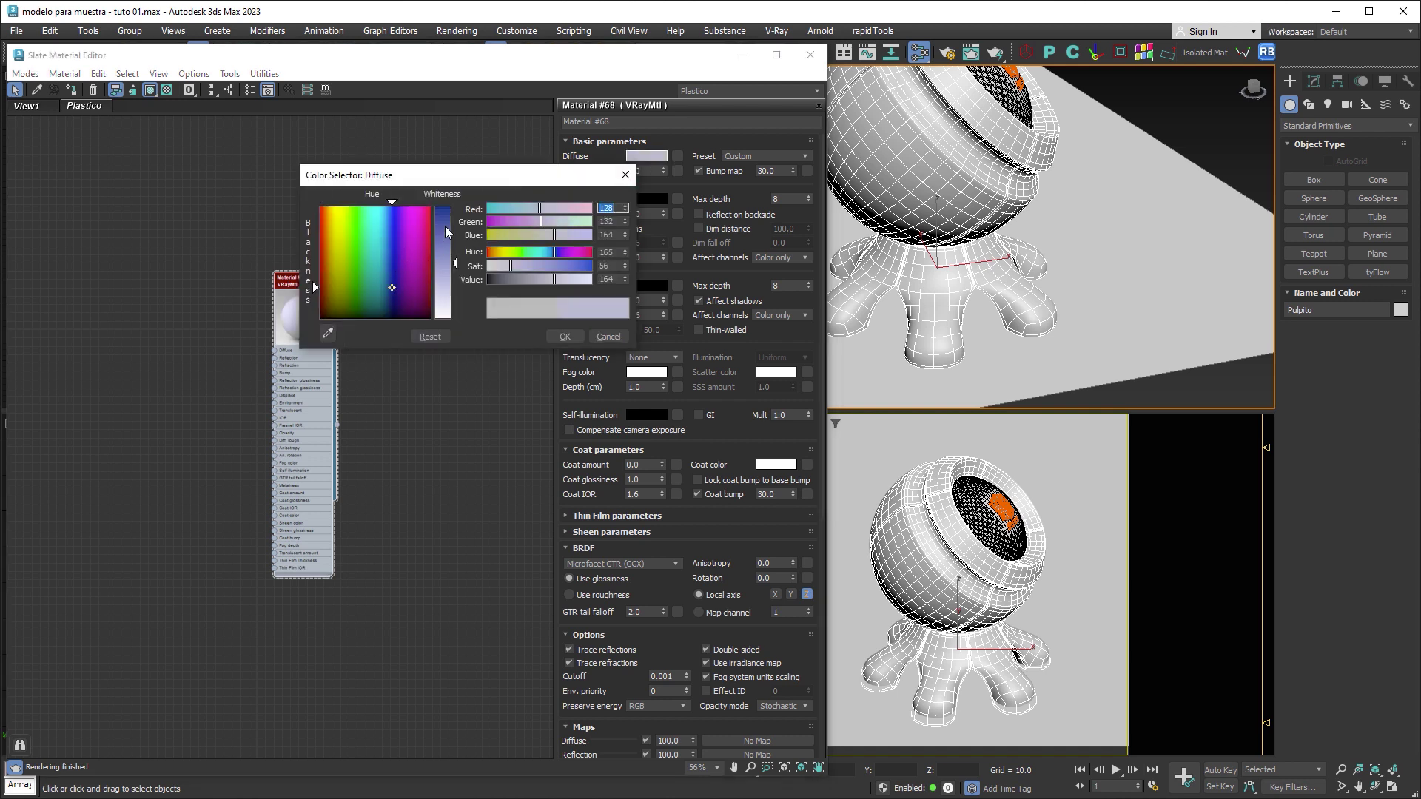
left_click_drag(445, 231, 609, 211)
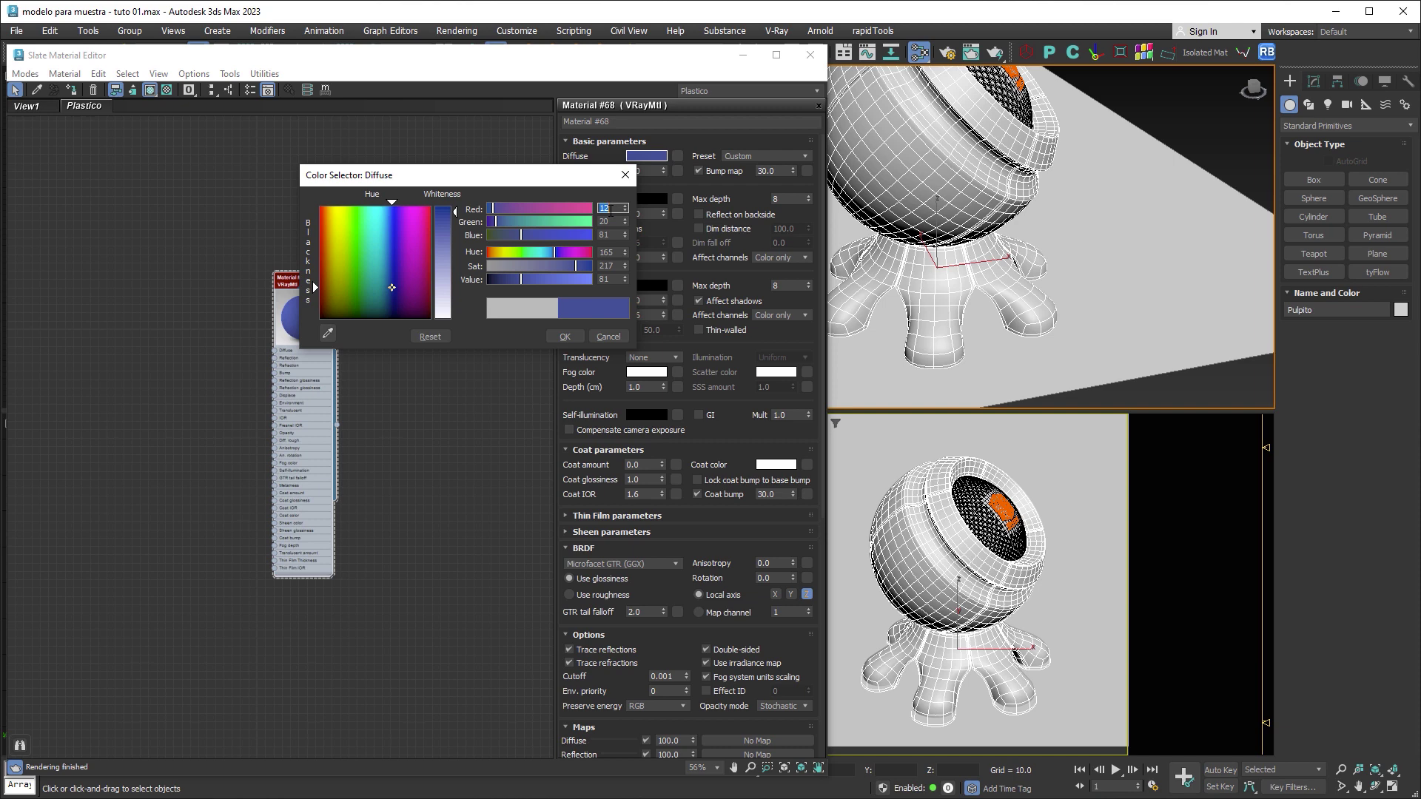
type("2")
key("Tab")
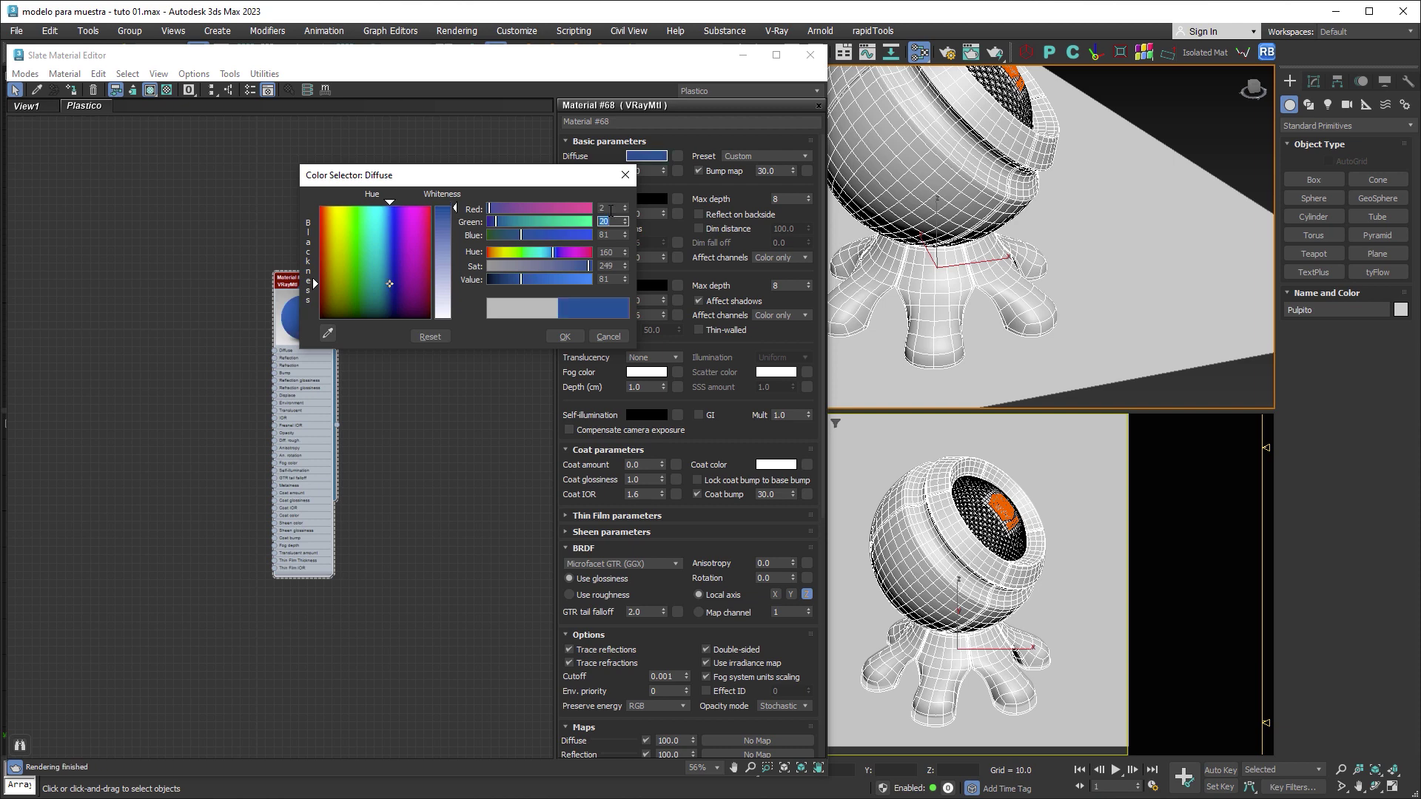
type("7")
key("Tab")
type("69")
key("Return")
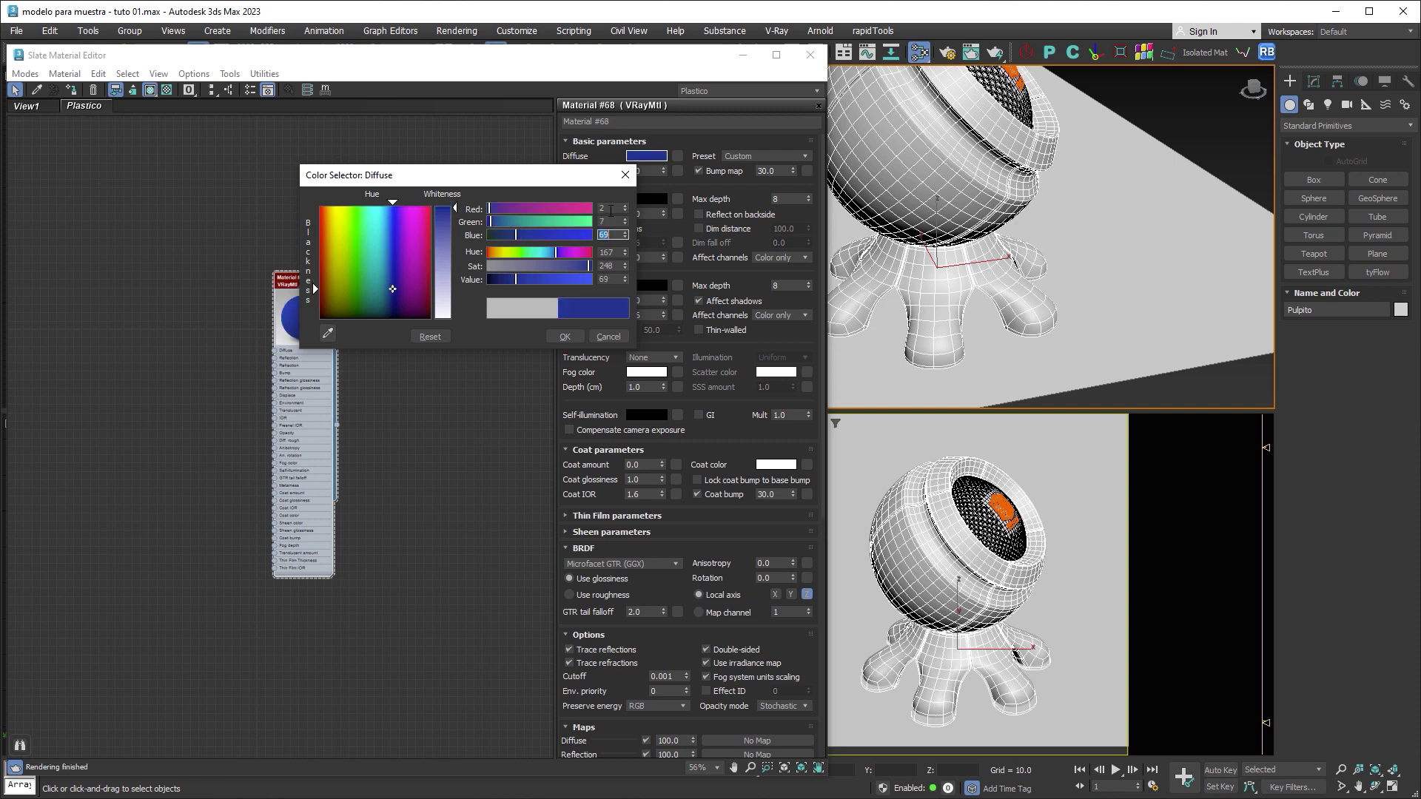
Confirm the deep blue diffuse and set the reflection colour to white.
left_click(571, 334)
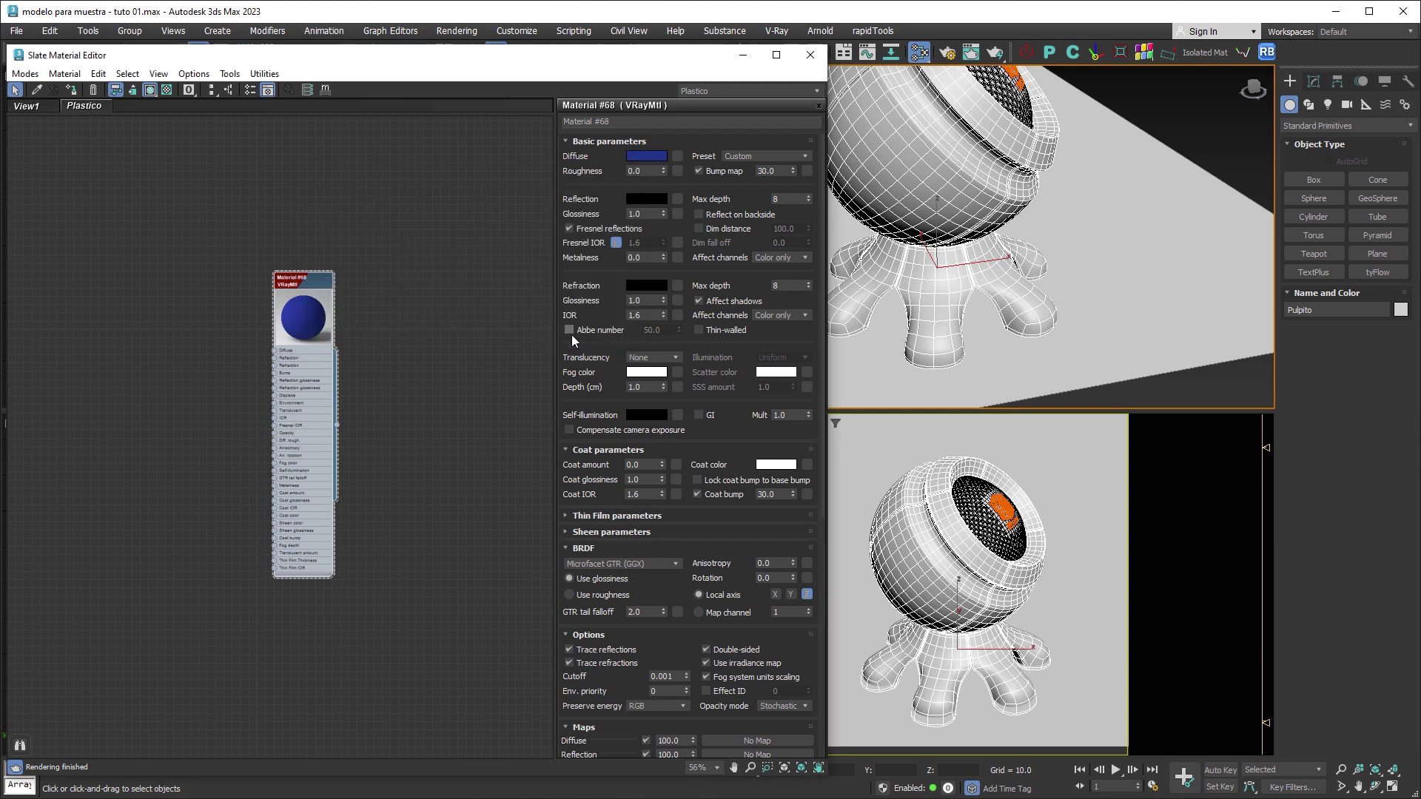
left_click(647, 199)
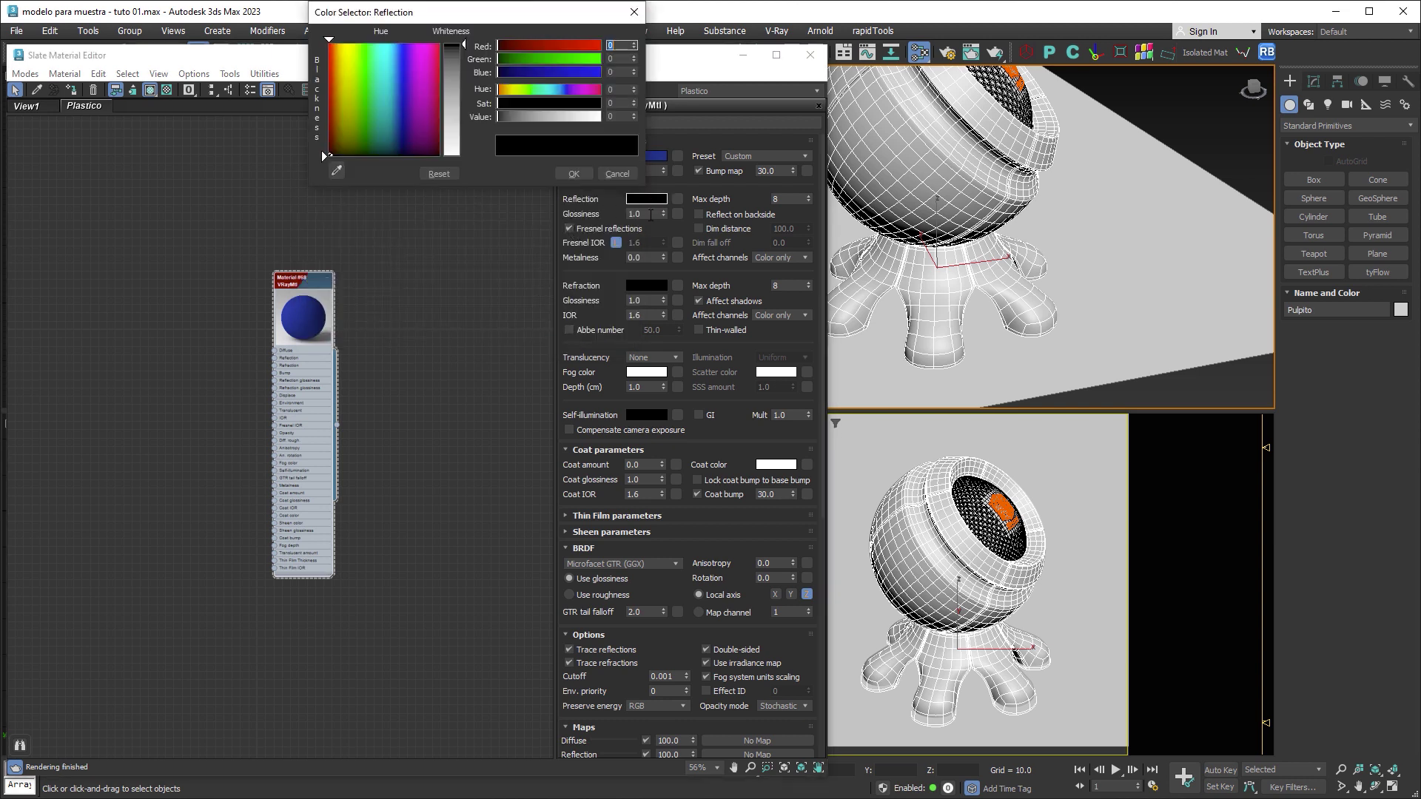
left_click(459, 141)
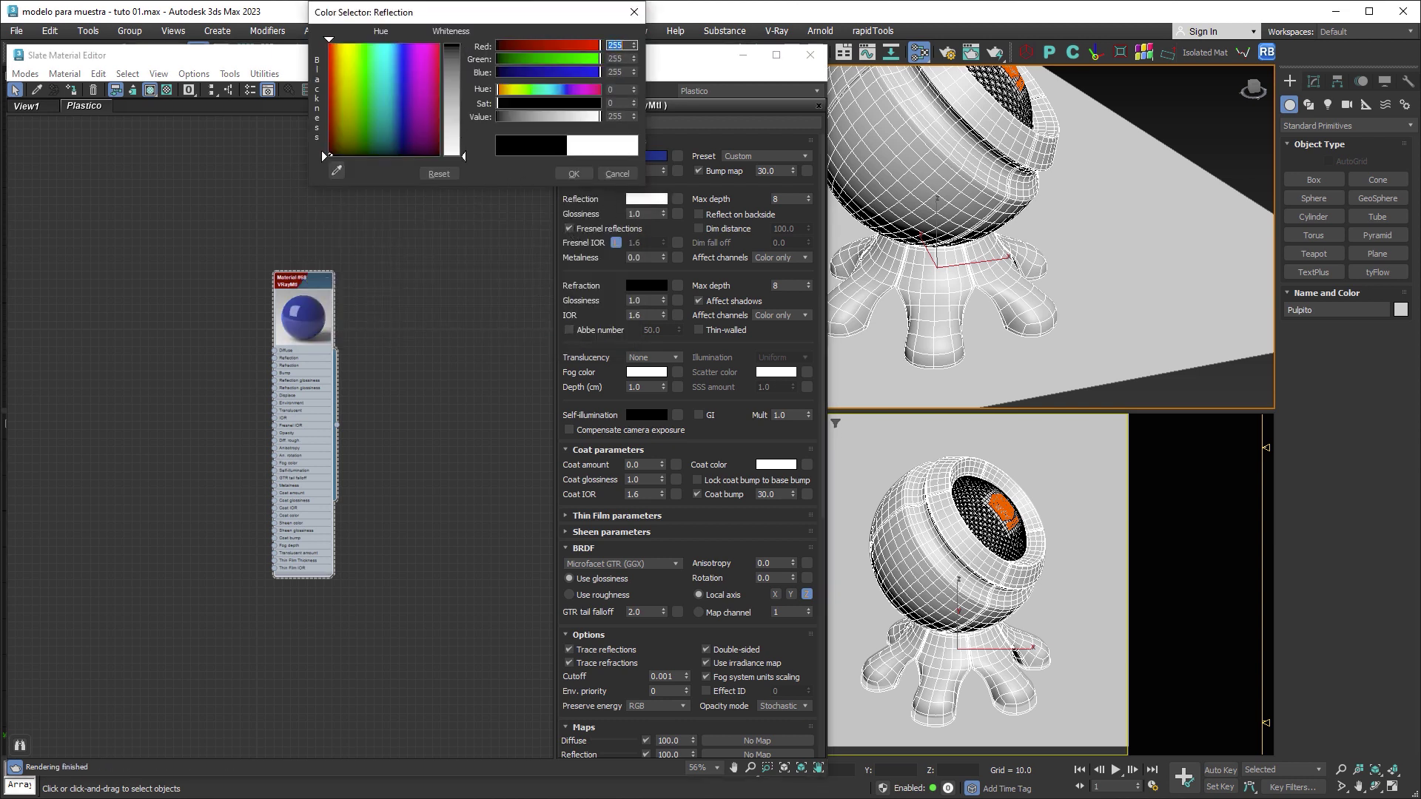
left_click(575, 175)
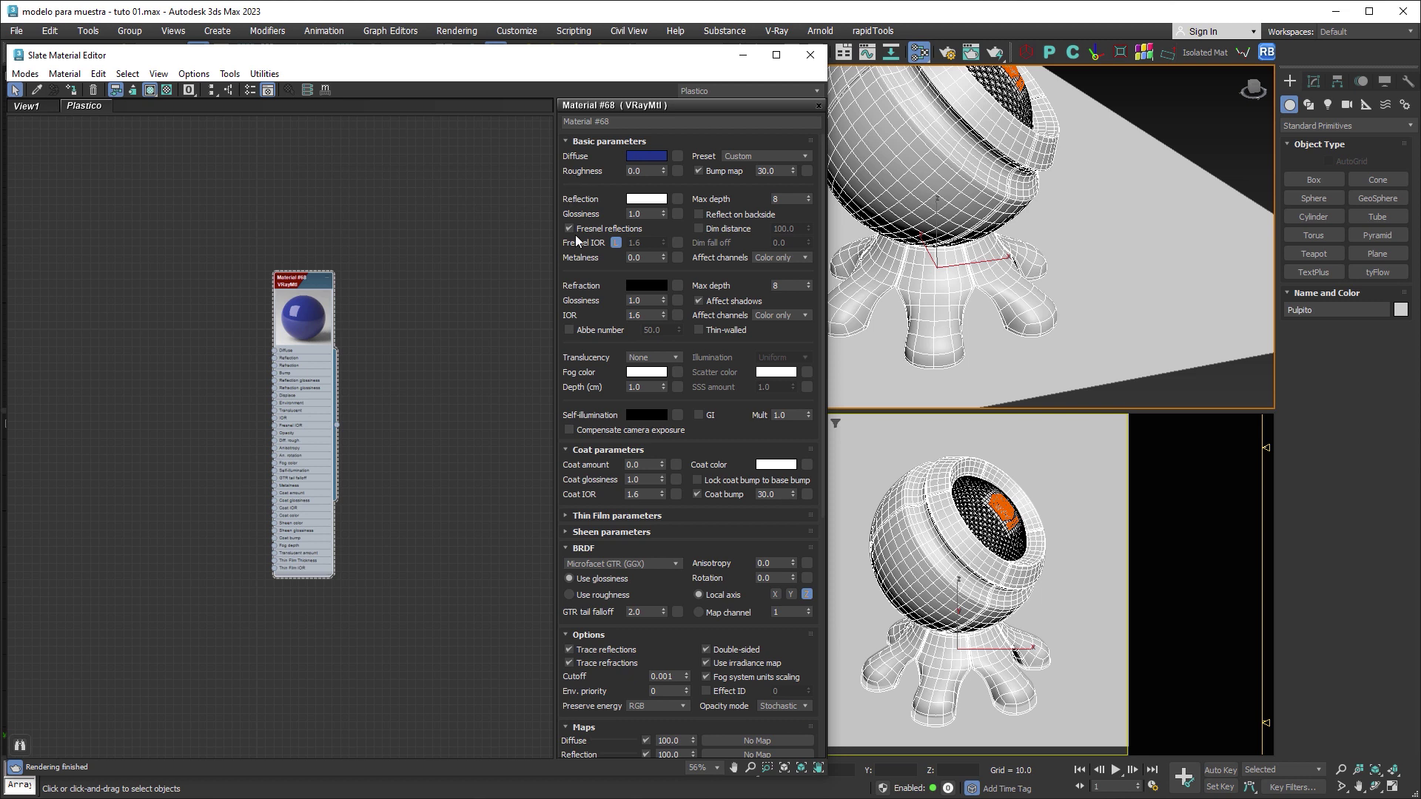
Set refraction IOR 1.46 and reflection glossiness 0.7, and assign Material #68 to the speaker.
left_click(648, 316)
type("46")
key("Return")
left_click(647, 213)
type("7")
key("Return")
left_click(71, 90)
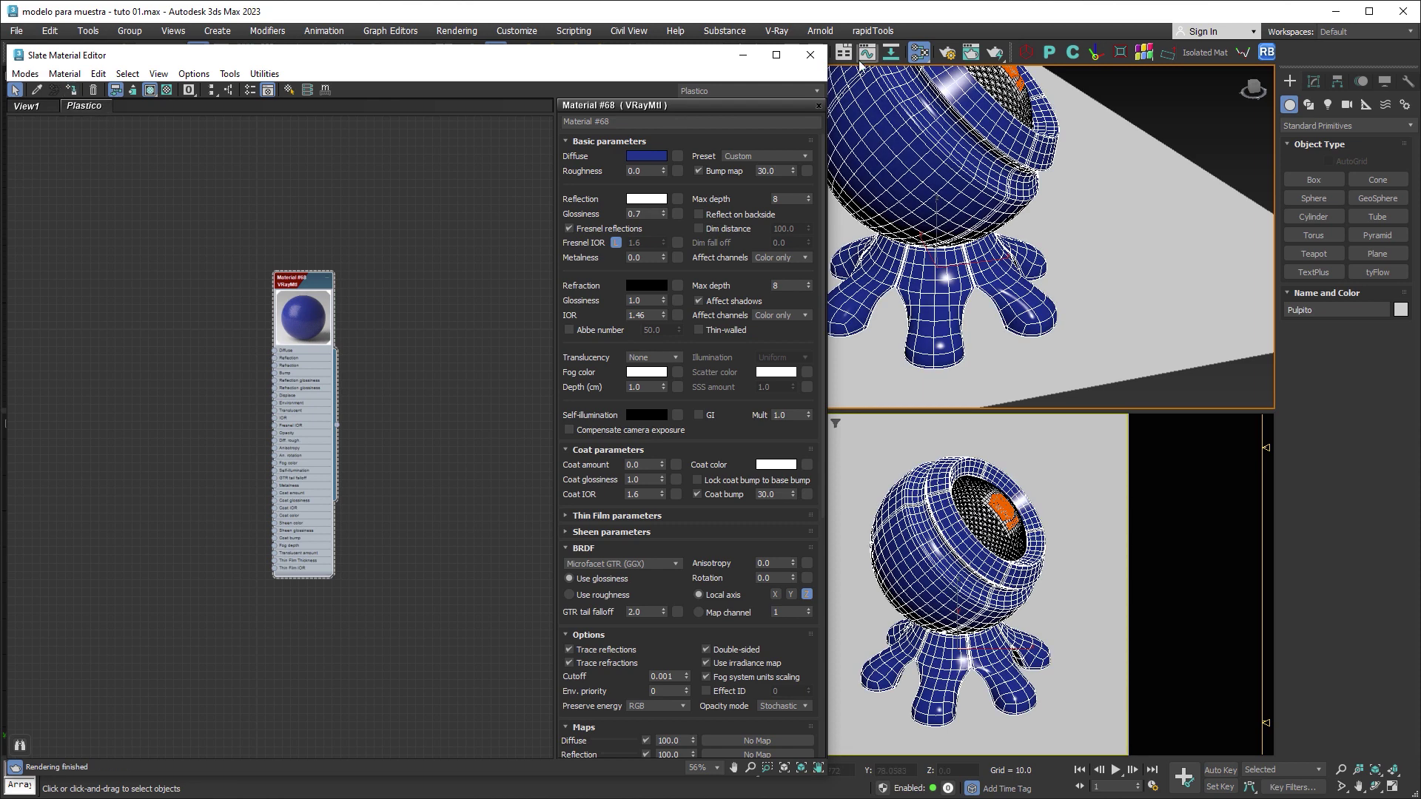
left_click(789, 34)
Open the V-Ray Frame Buffer and start an interactive render of the speaker.
left_click(809, 56)
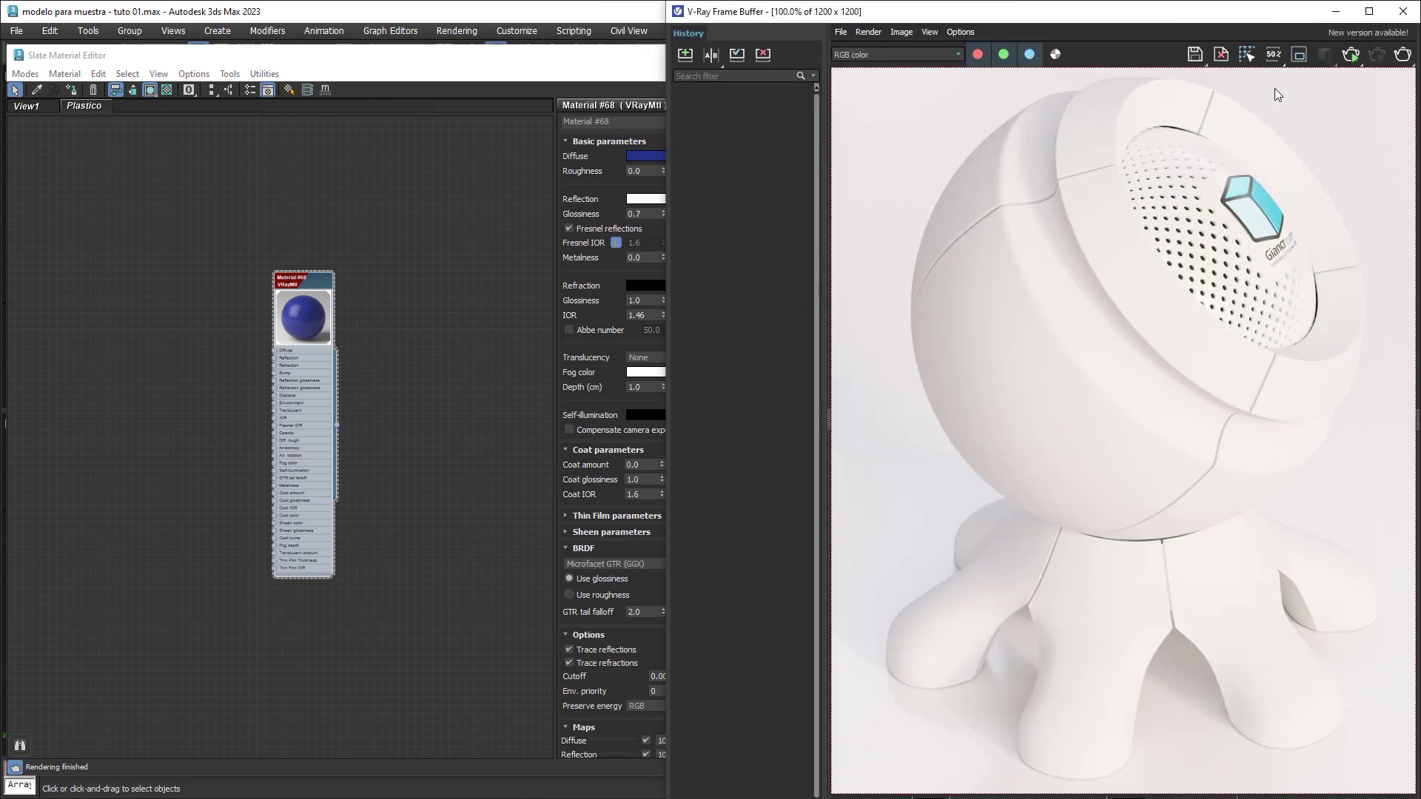
left_click(1357, 54)
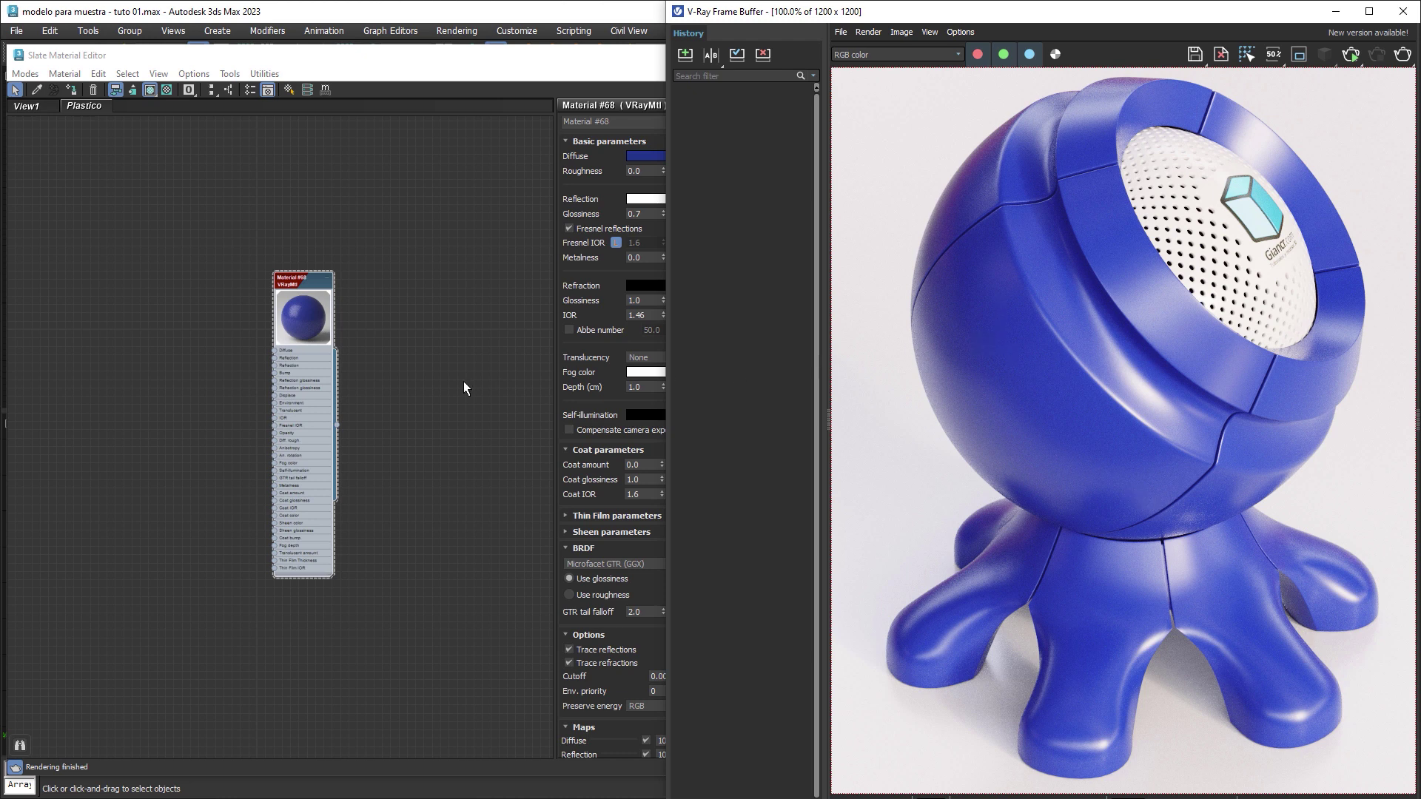
Add BerconNoise Map #61 and VRayMtl Material #69, wiring the noise into Material #69's diffuse.
right_click(145, 346)
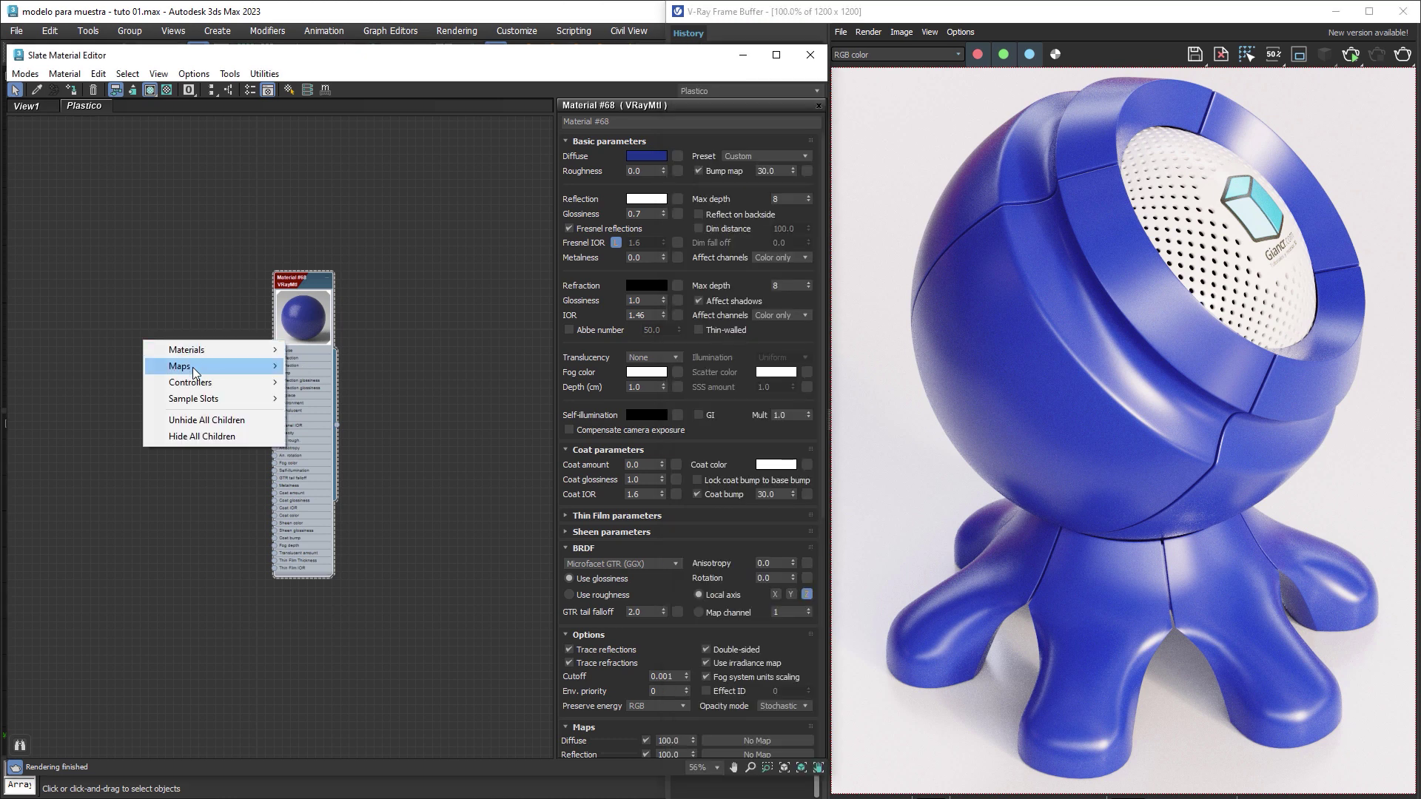
mouse_move(322, 382)
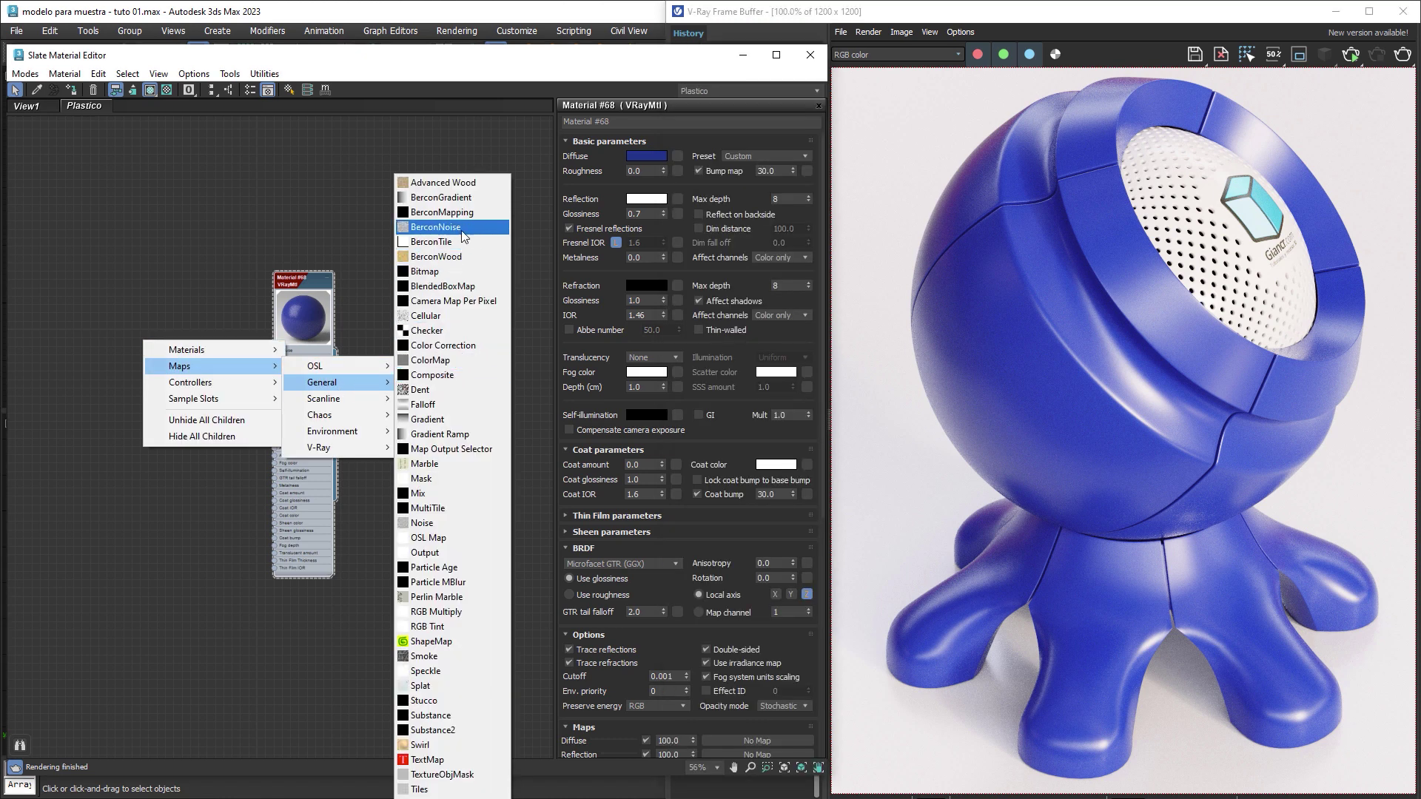
left_click(474, 228)
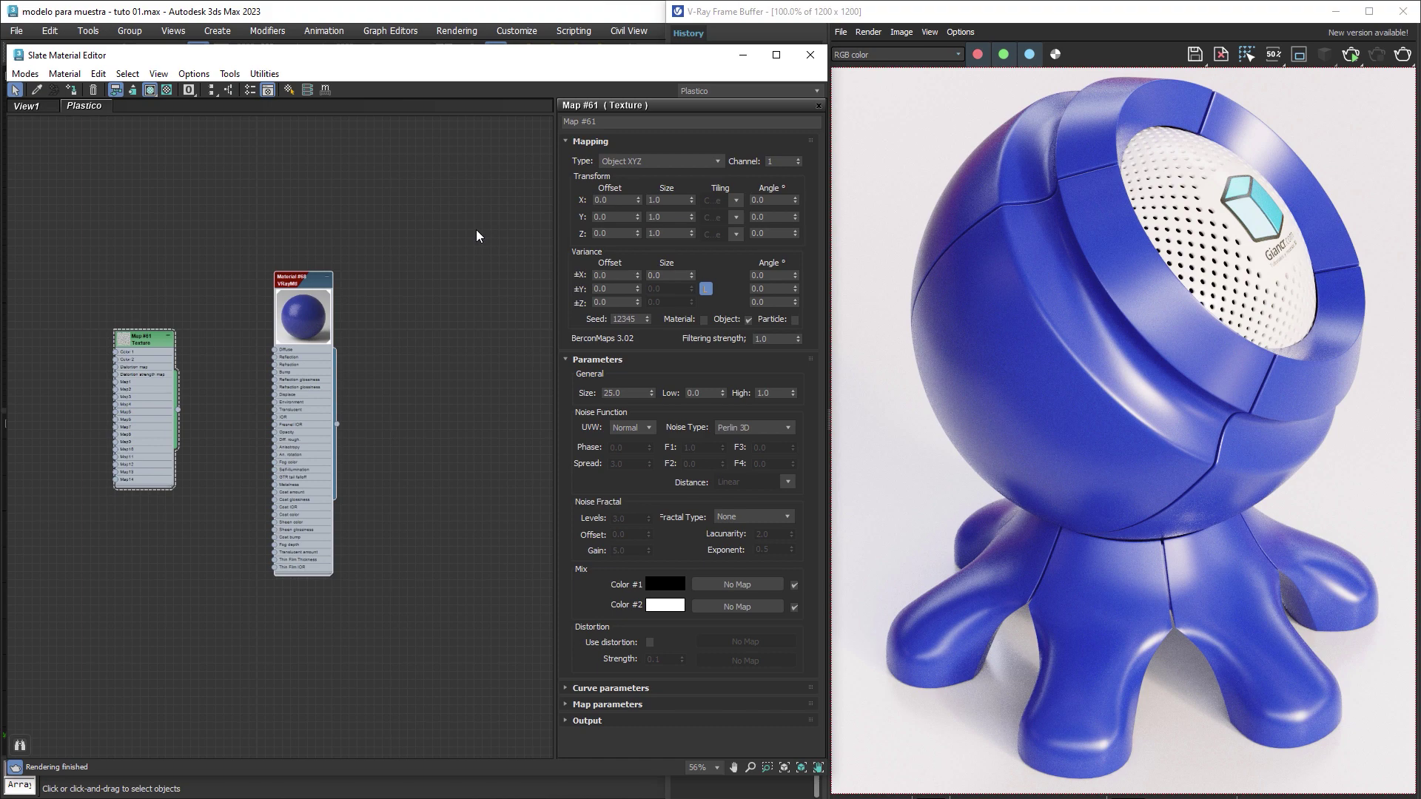
middle_click_drag(422, 397, 499, 284)
right_click(321, 516)
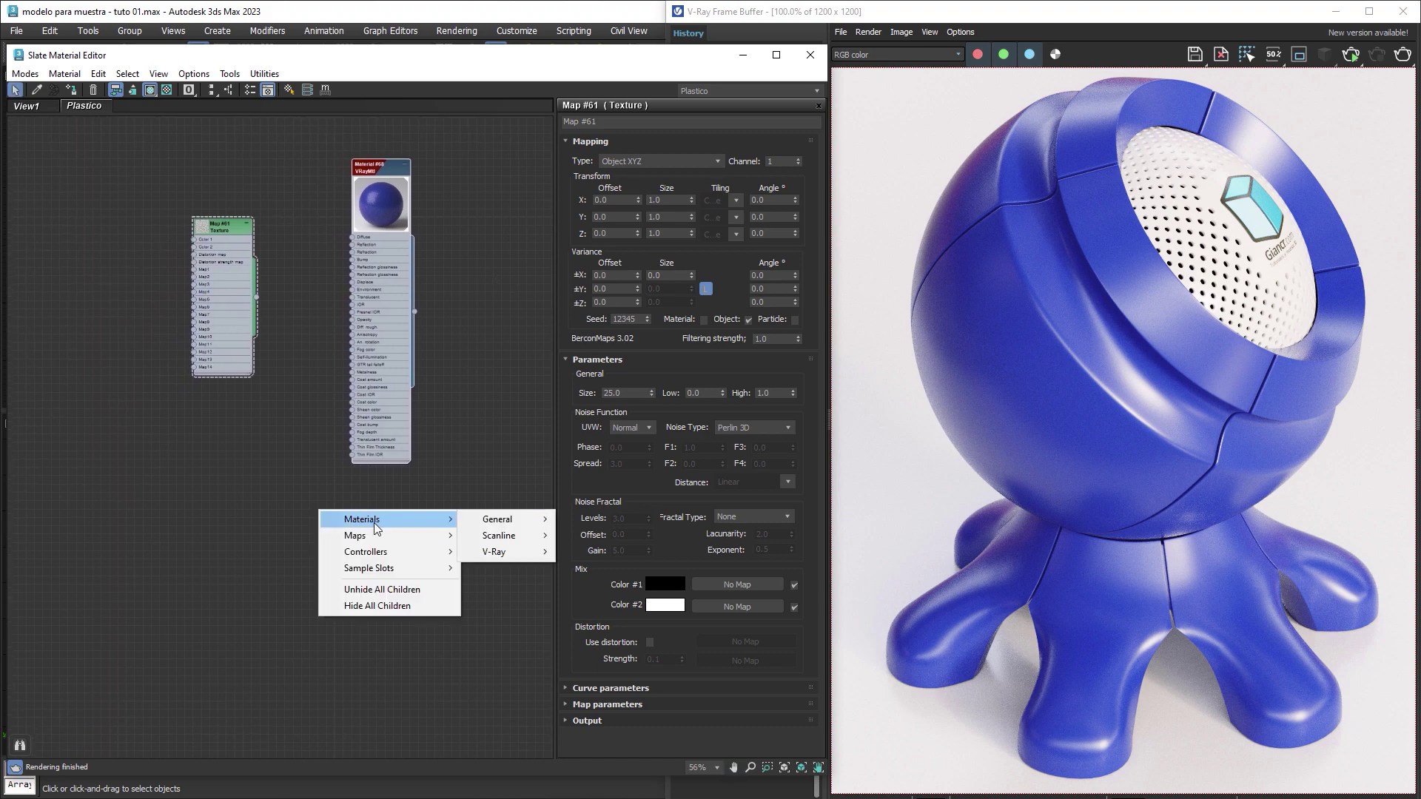
mouse_move(495, 552)
left_click(585, 375)
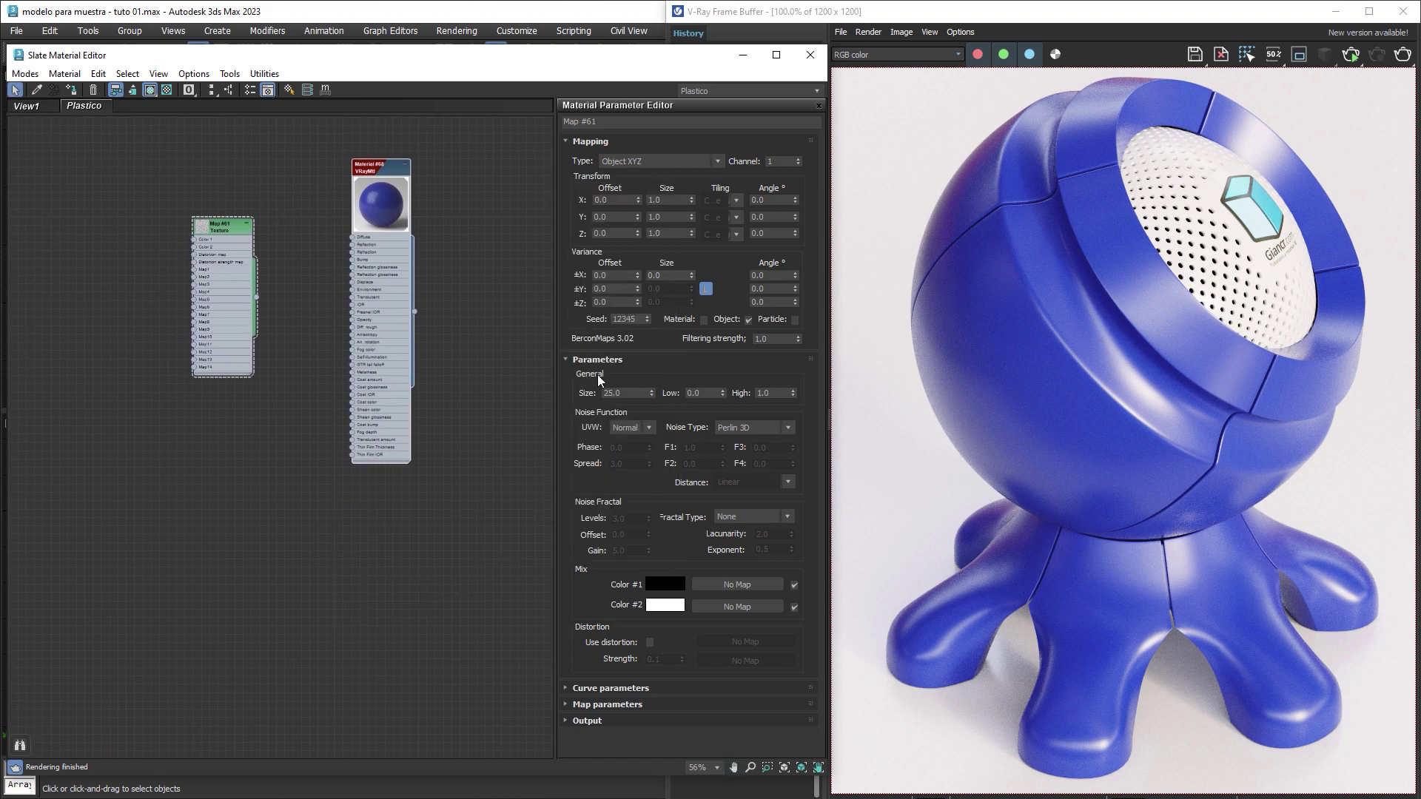
left_click_drag(256, 297, 285, 523)
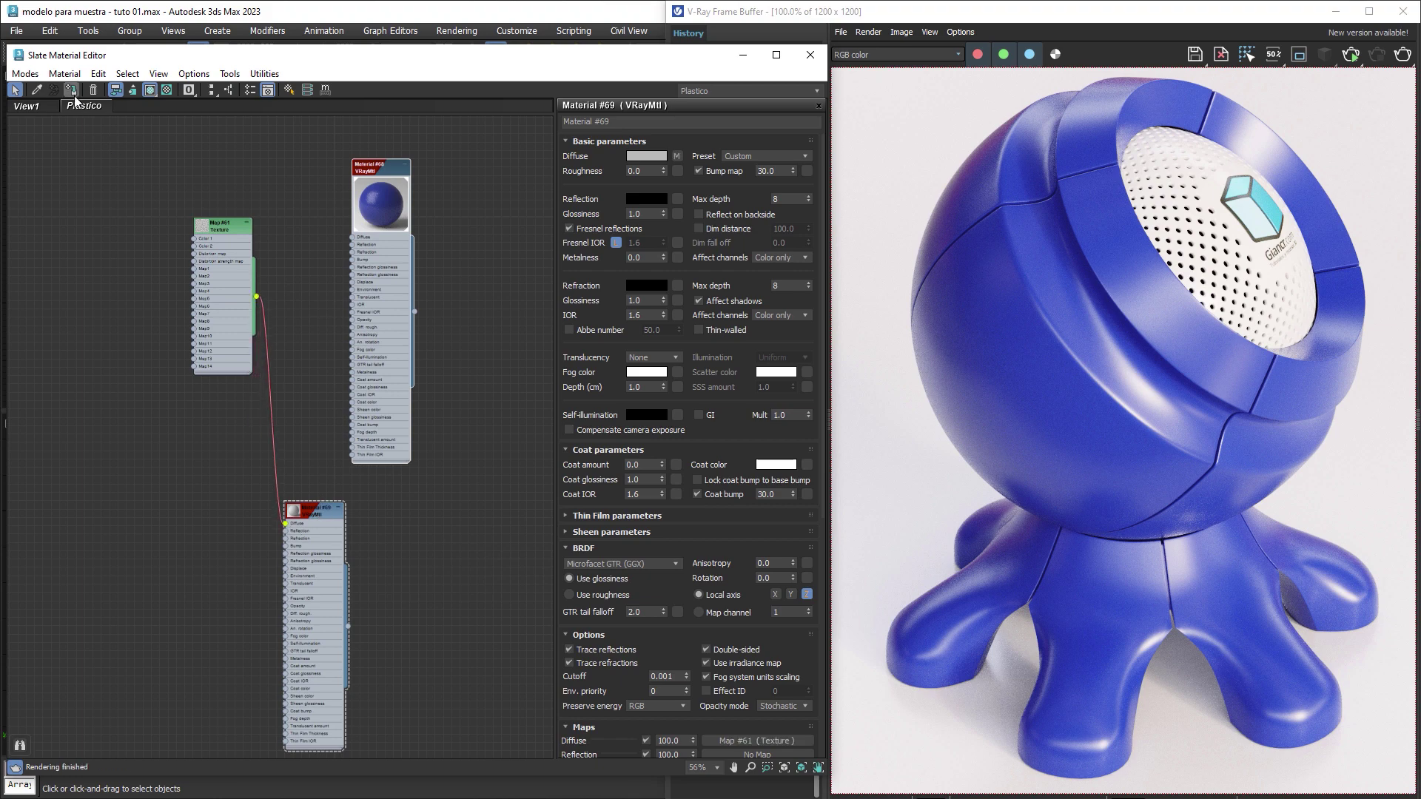
Assign noise test Material #69 to the speaker and place the noise node beside it.
left_click(1191, 318)
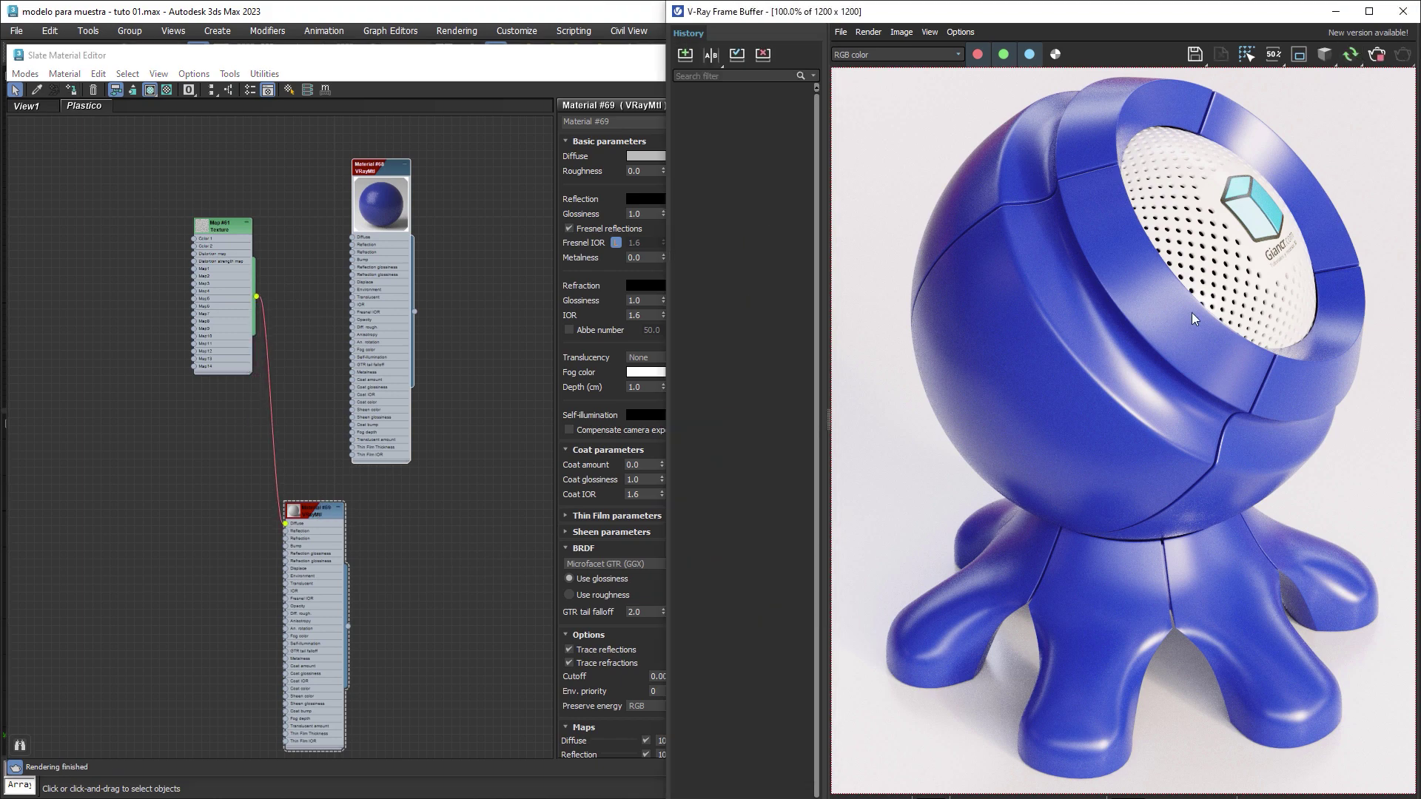
left_click(206, 287)
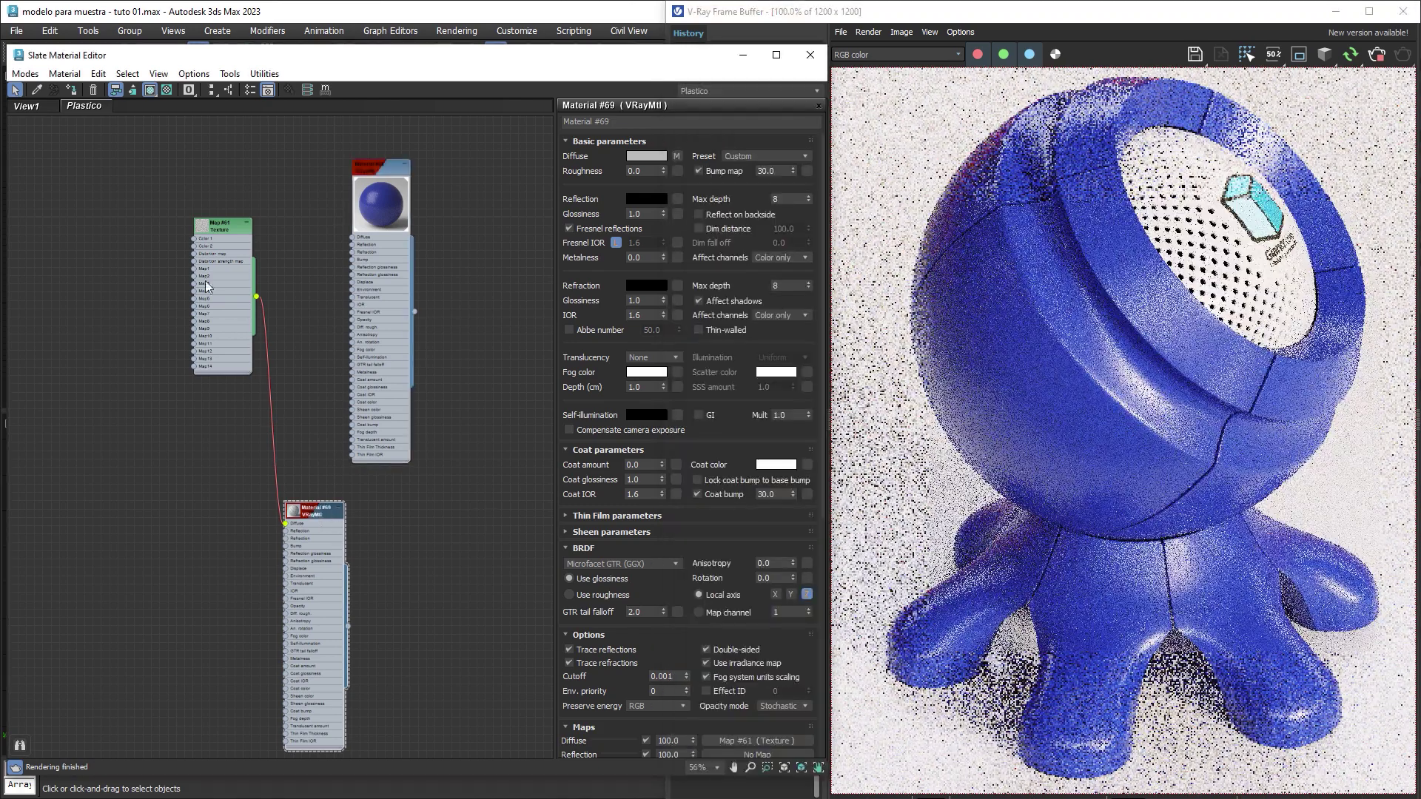
left_click(71, 90)
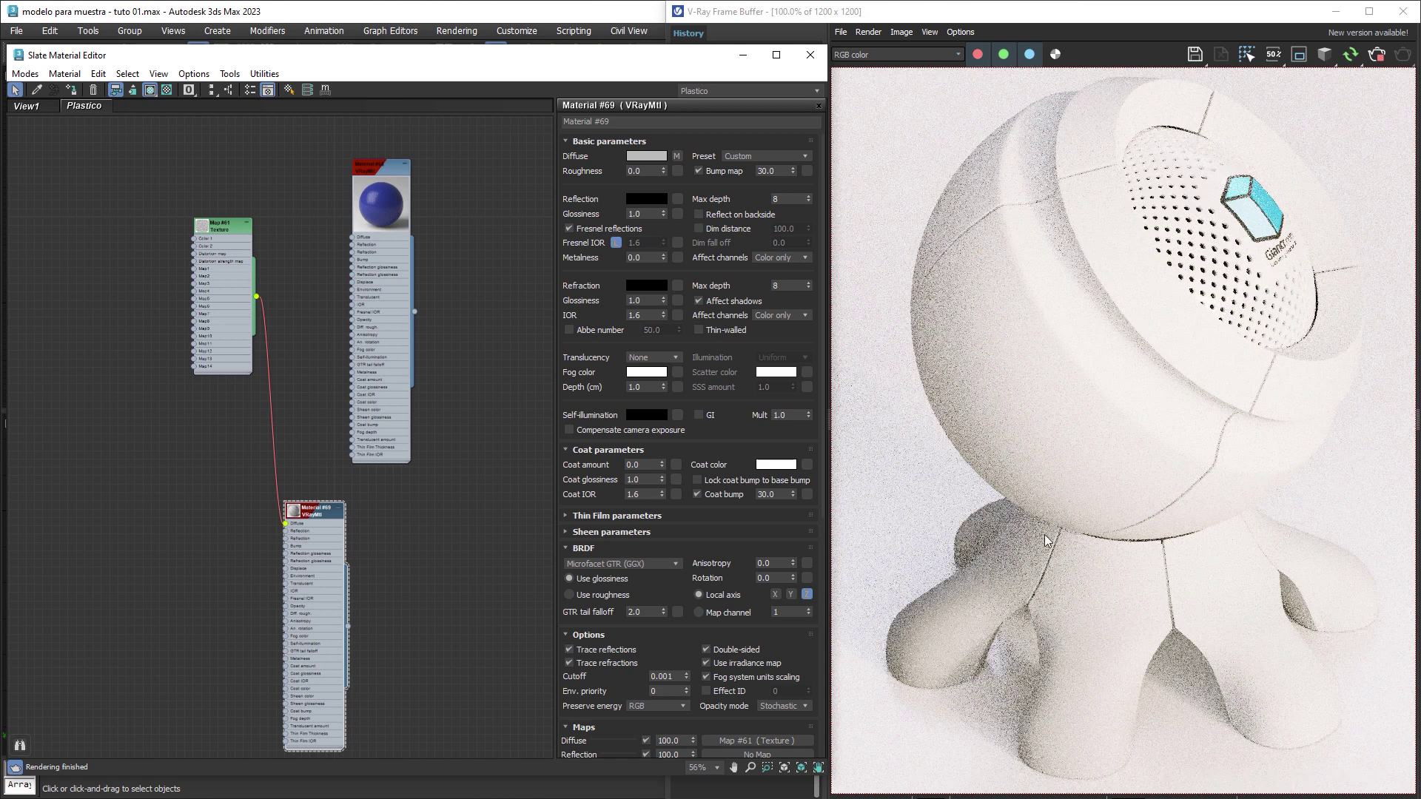
mouse_move(237, 225)
left_mouse_down()
mouse_move(192, 388)
mouse_move(219, 495)
left_mouse_up()
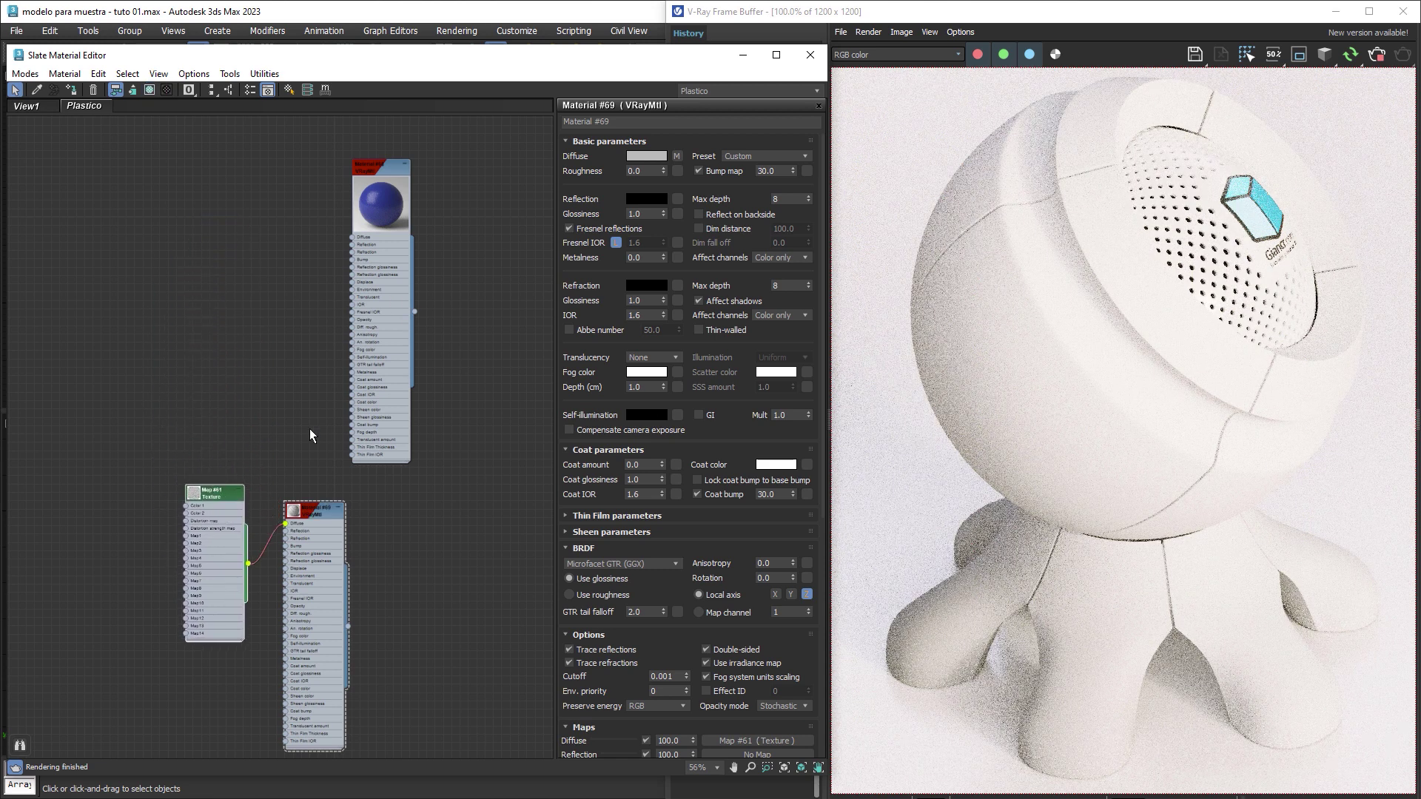
Reduce the BerconNoise size from 5 to 1, finally settling on 0.1.
double_click(220, 490)
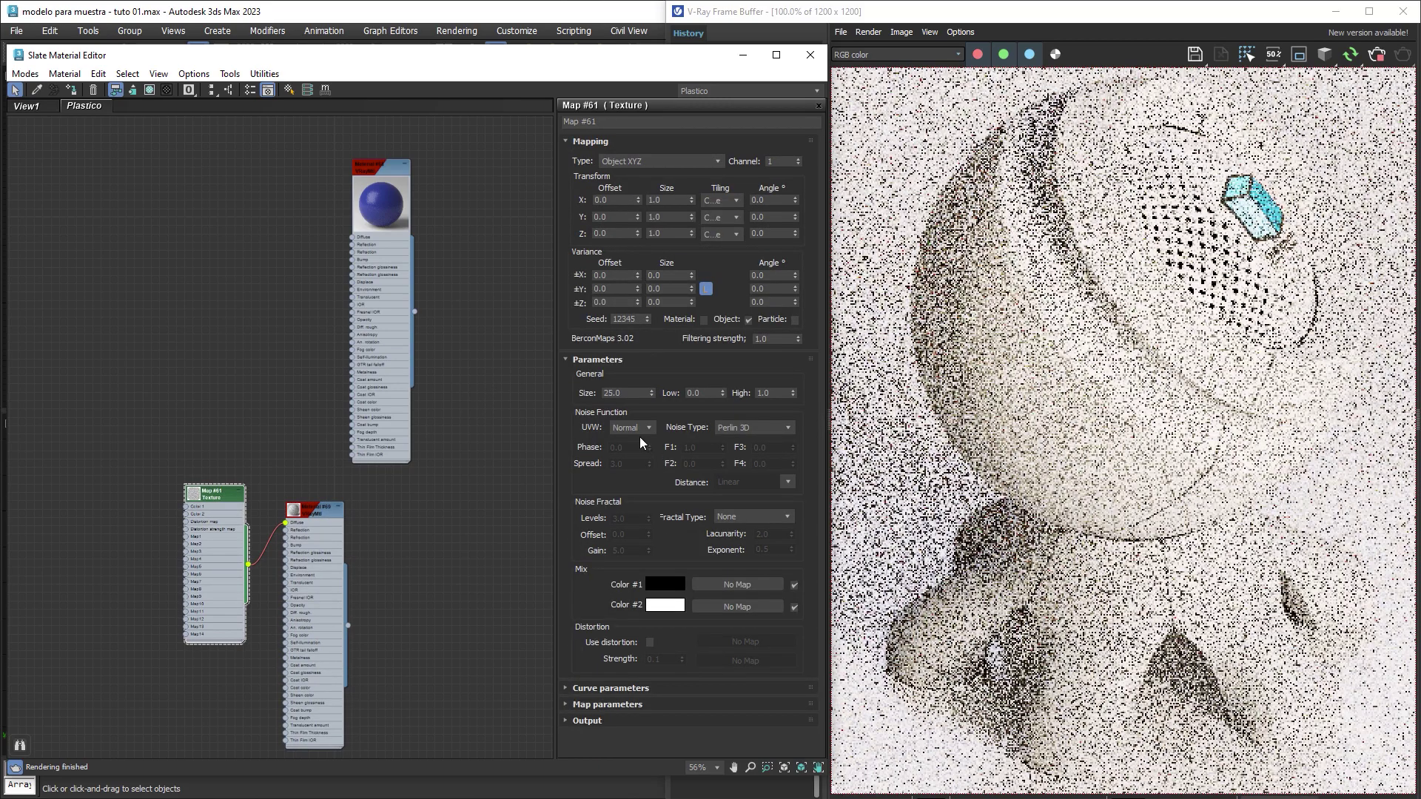
type("5")
key("Return")
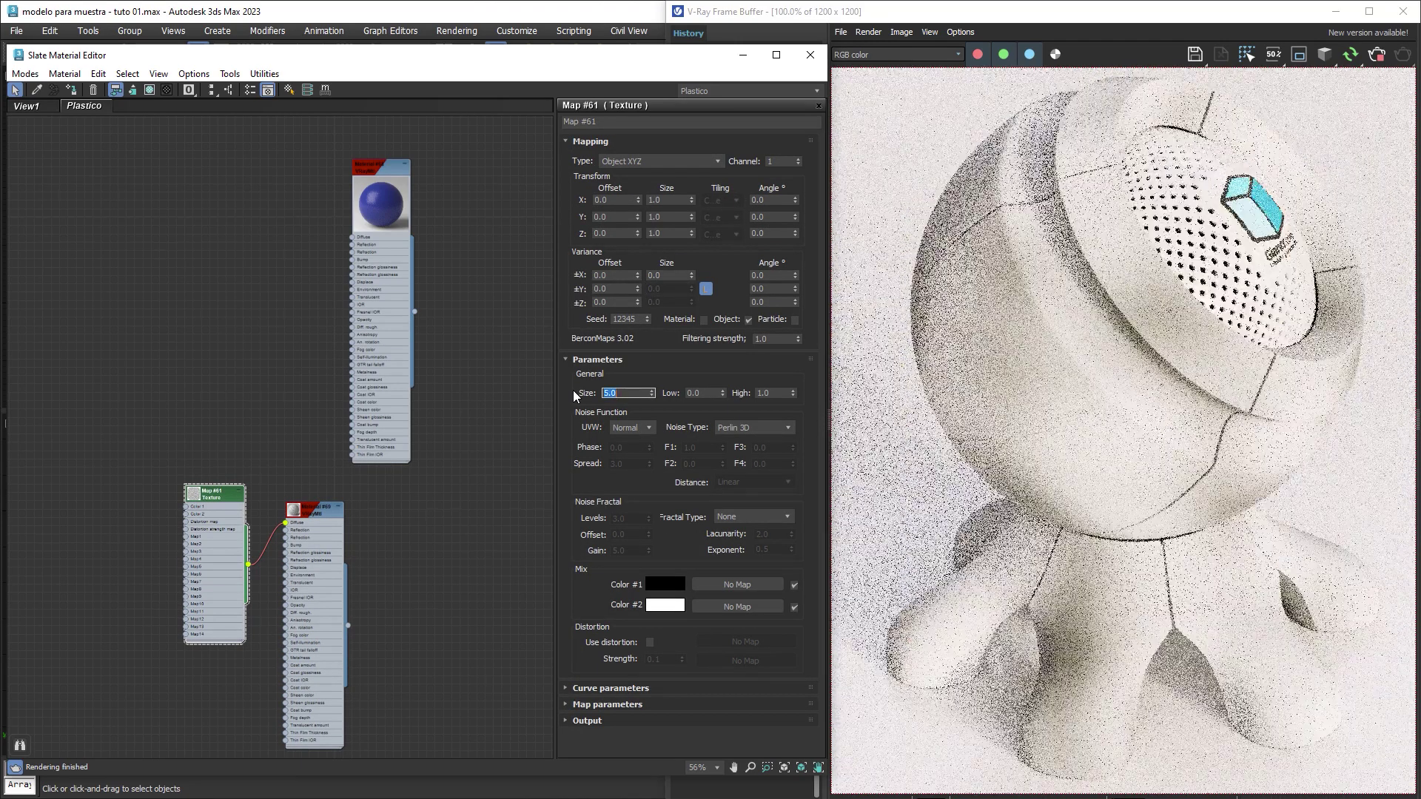
type("1")
key("Return")
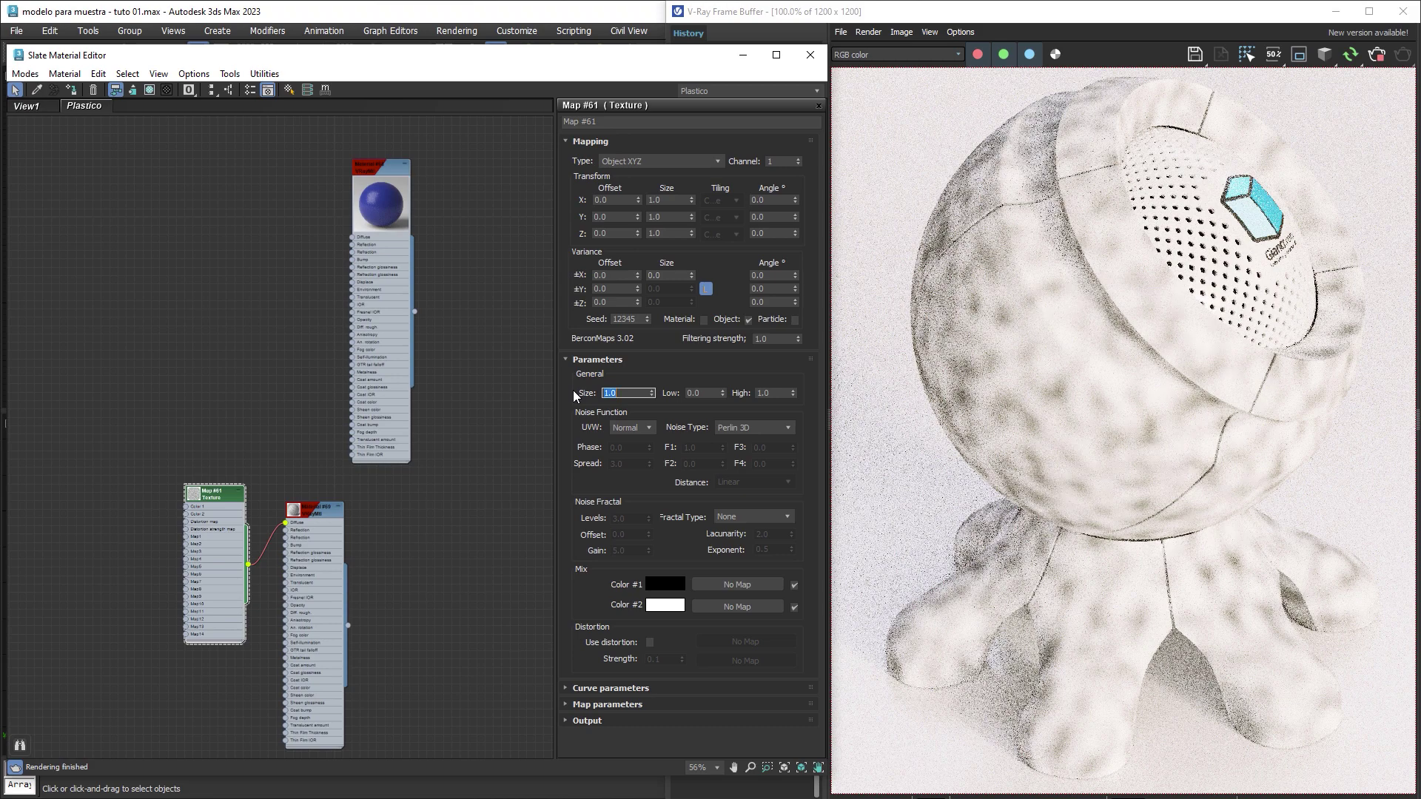
type("0.1")
key("Return")
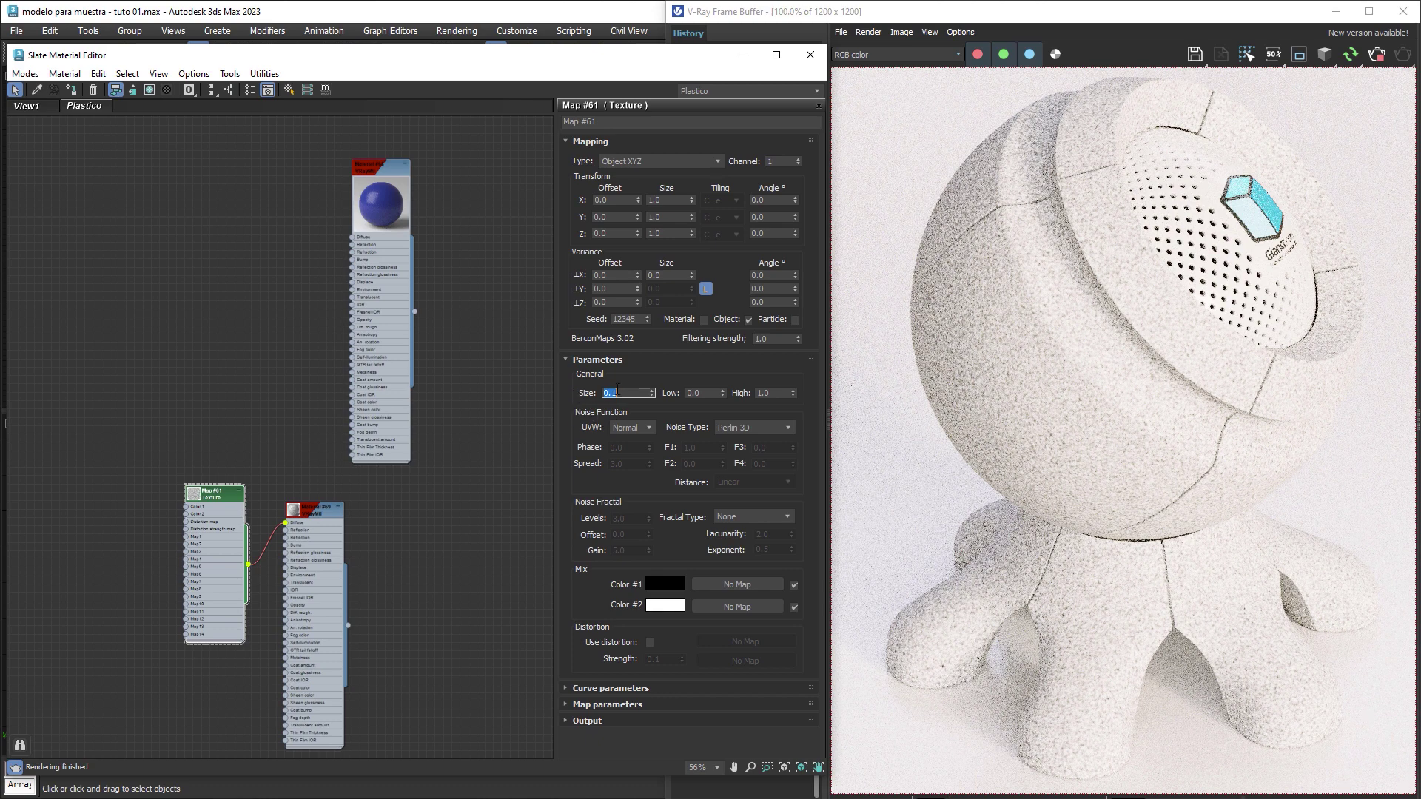
Switch Map #61 mapping to Explicit Map Channel 2D and set its size to 0.04.
left_click(692, 161)
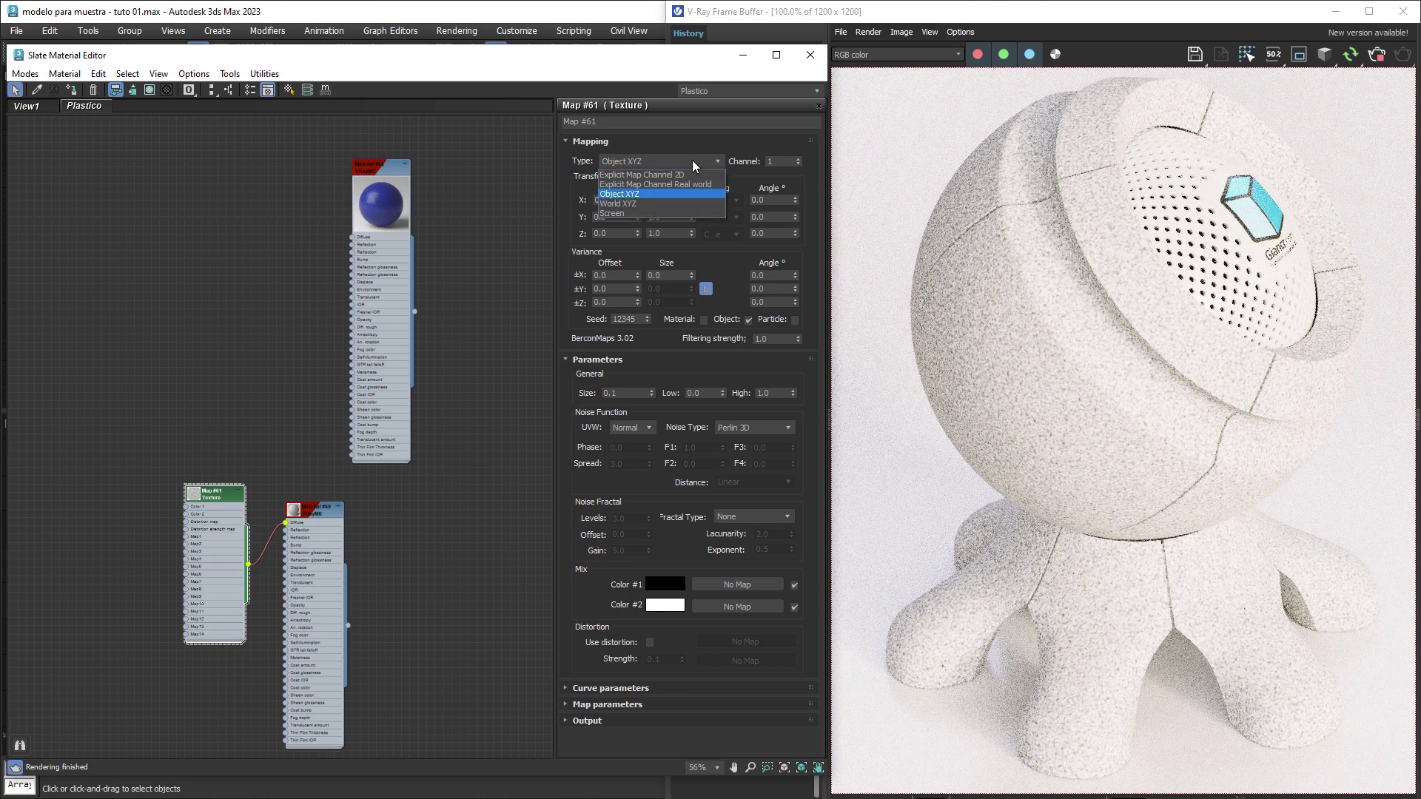
left_click(690, 176)
left_click(647, 395)
type("0.05")
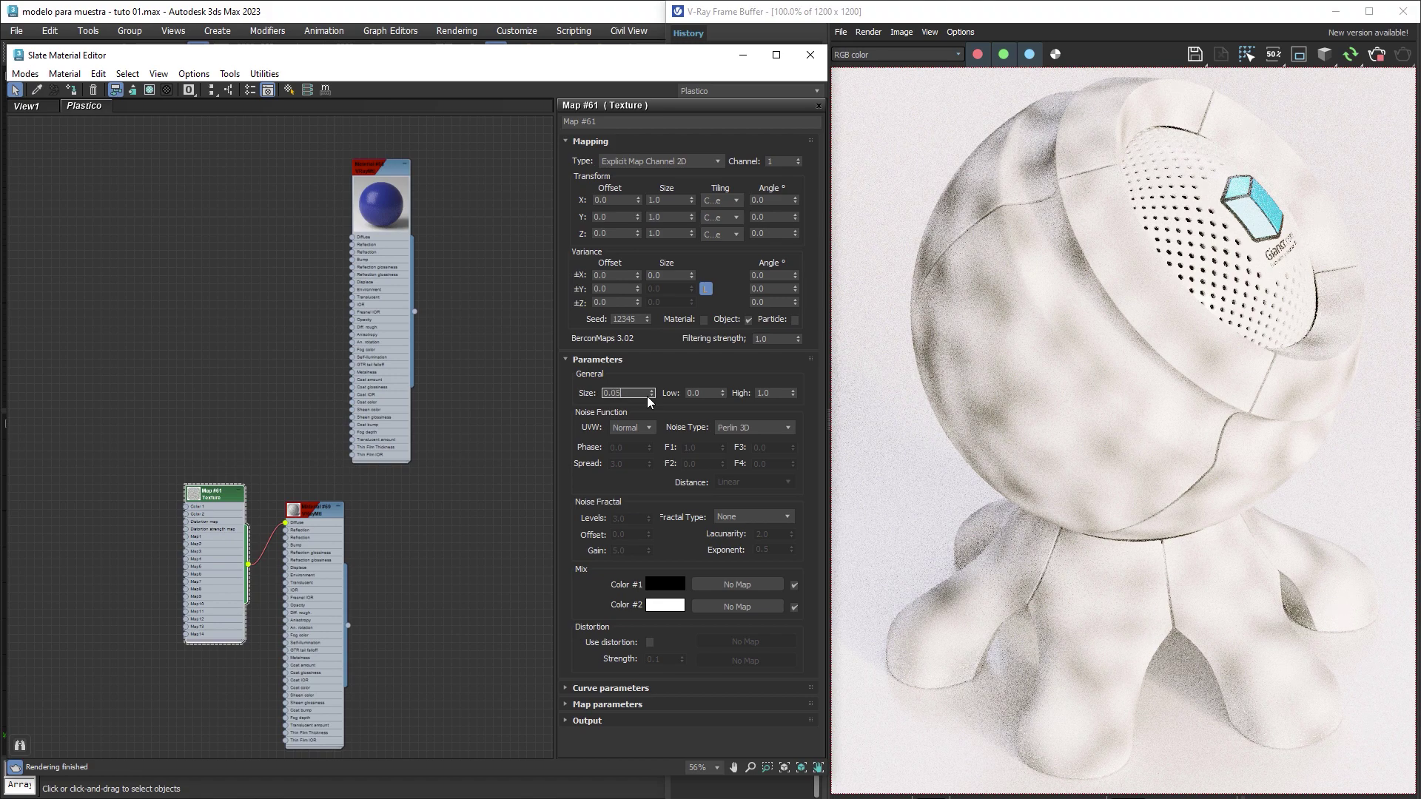
key("Return")
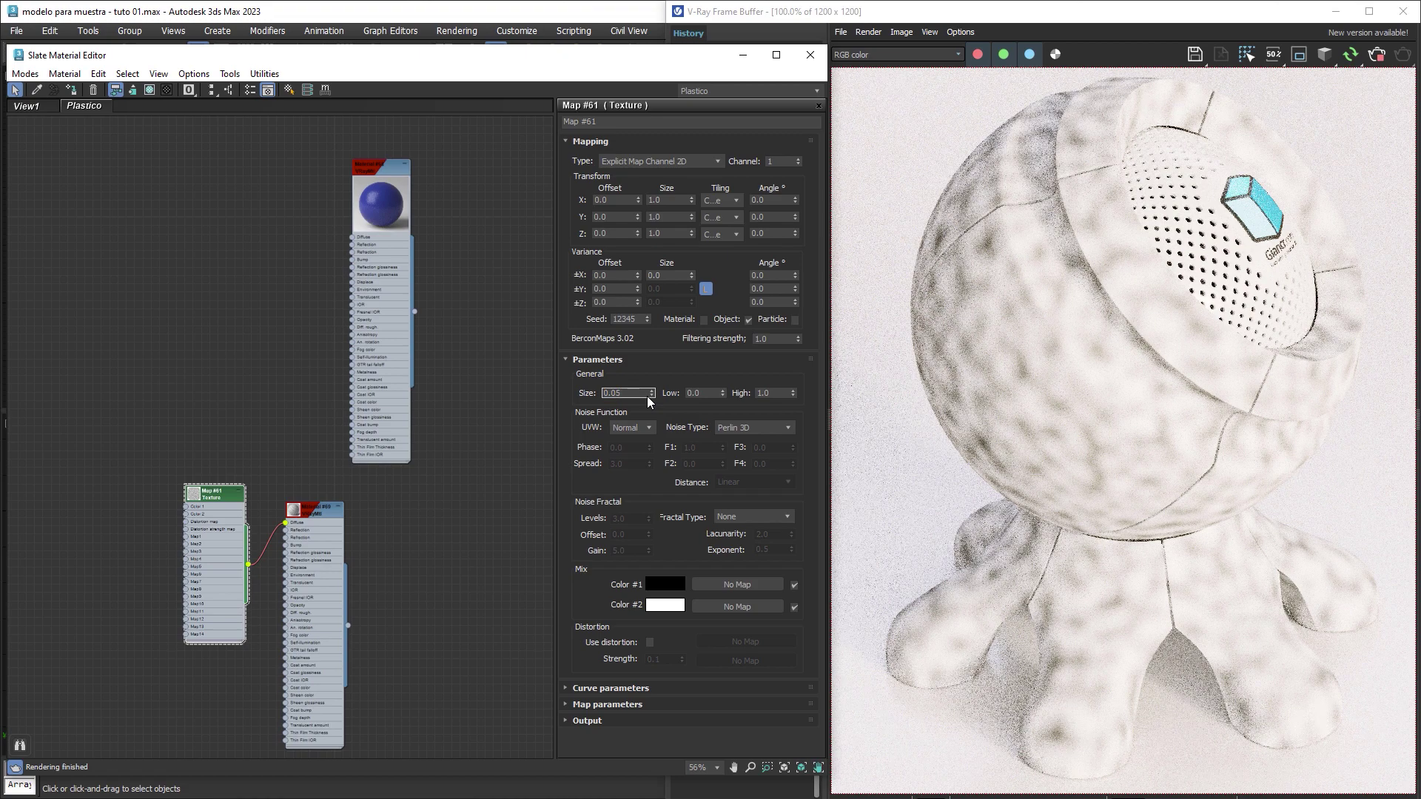
type("4")
key("Return")
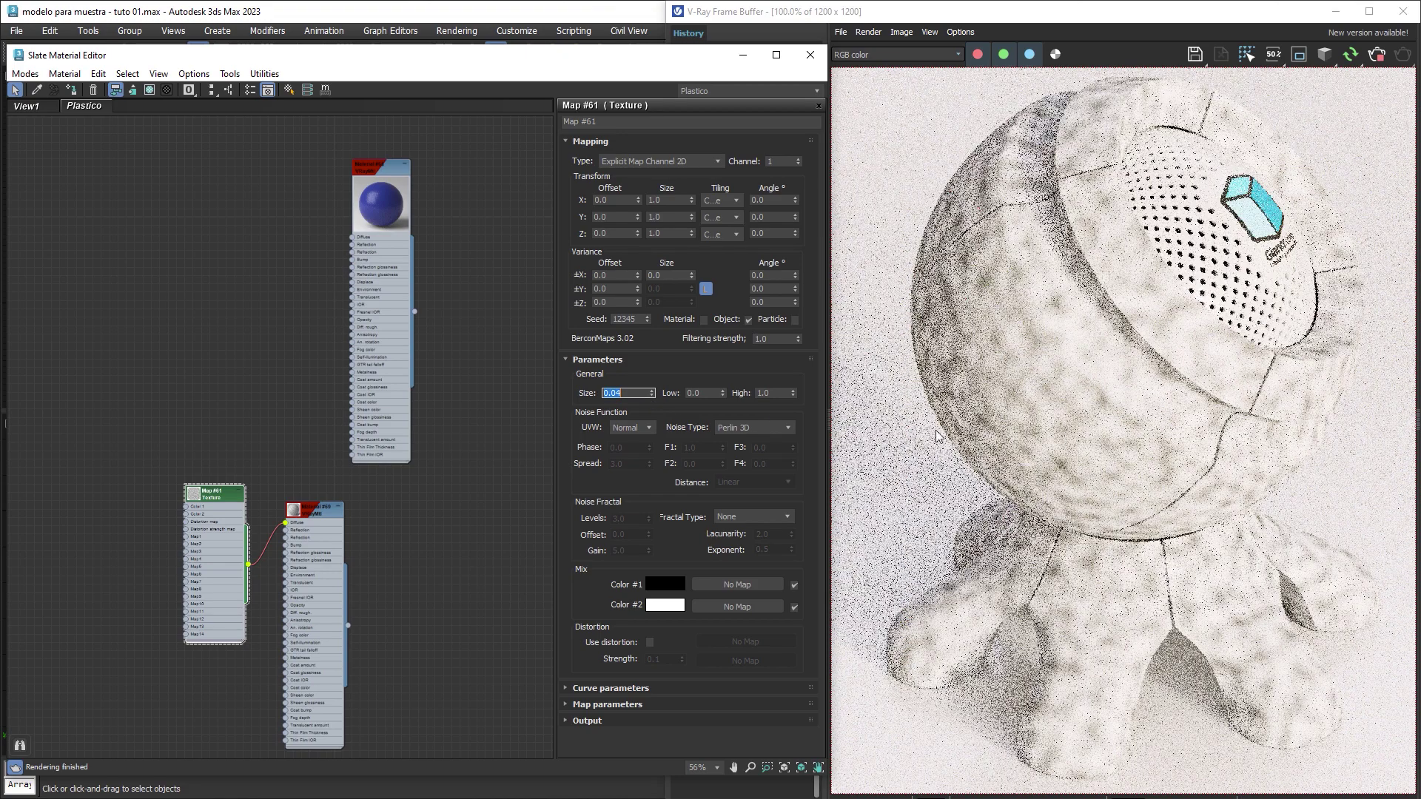
Set the Map #61 noise Low value to 0.2 and High value to 0.6.
left_click(710, 394)
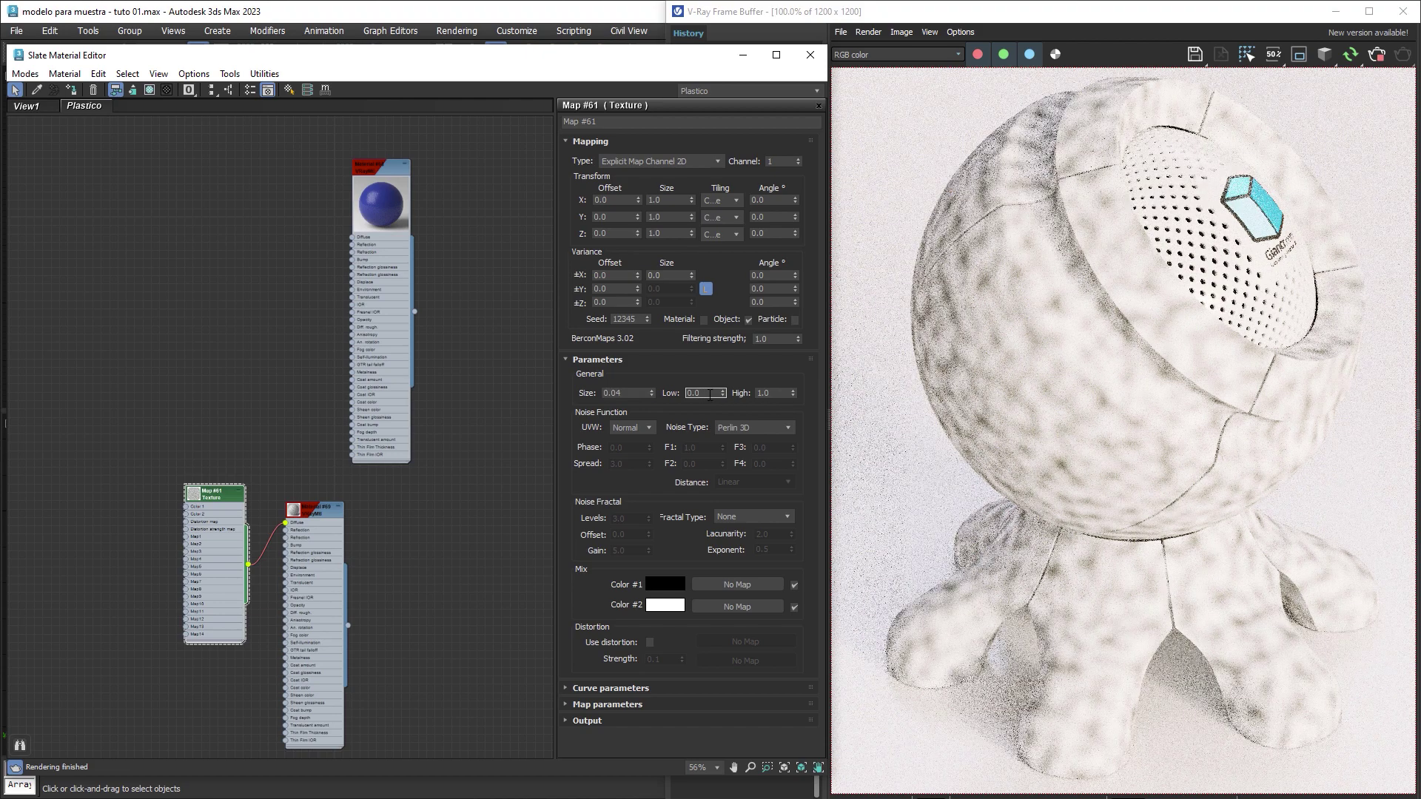
type("2")
key("Return")
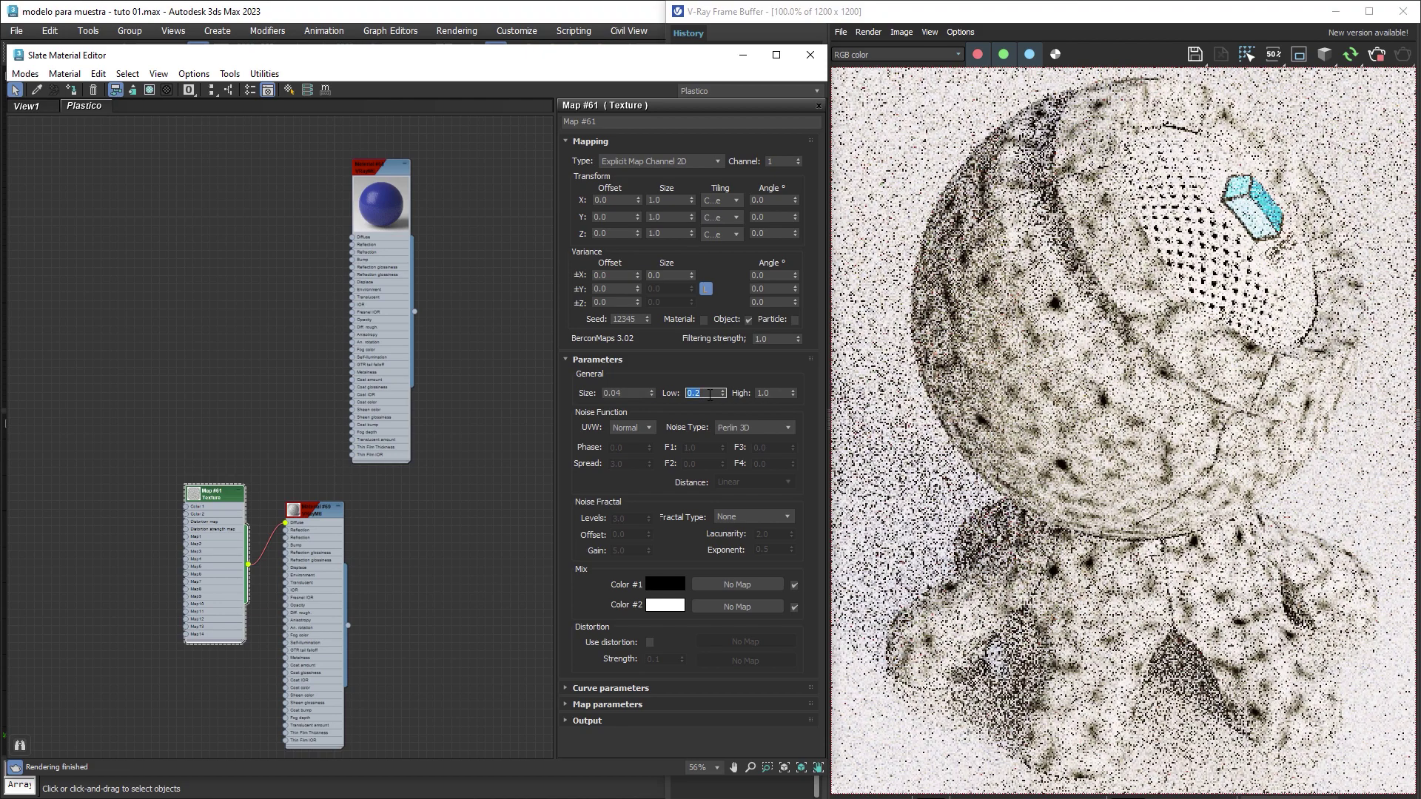
double_click(777, 391)
type("0.6")
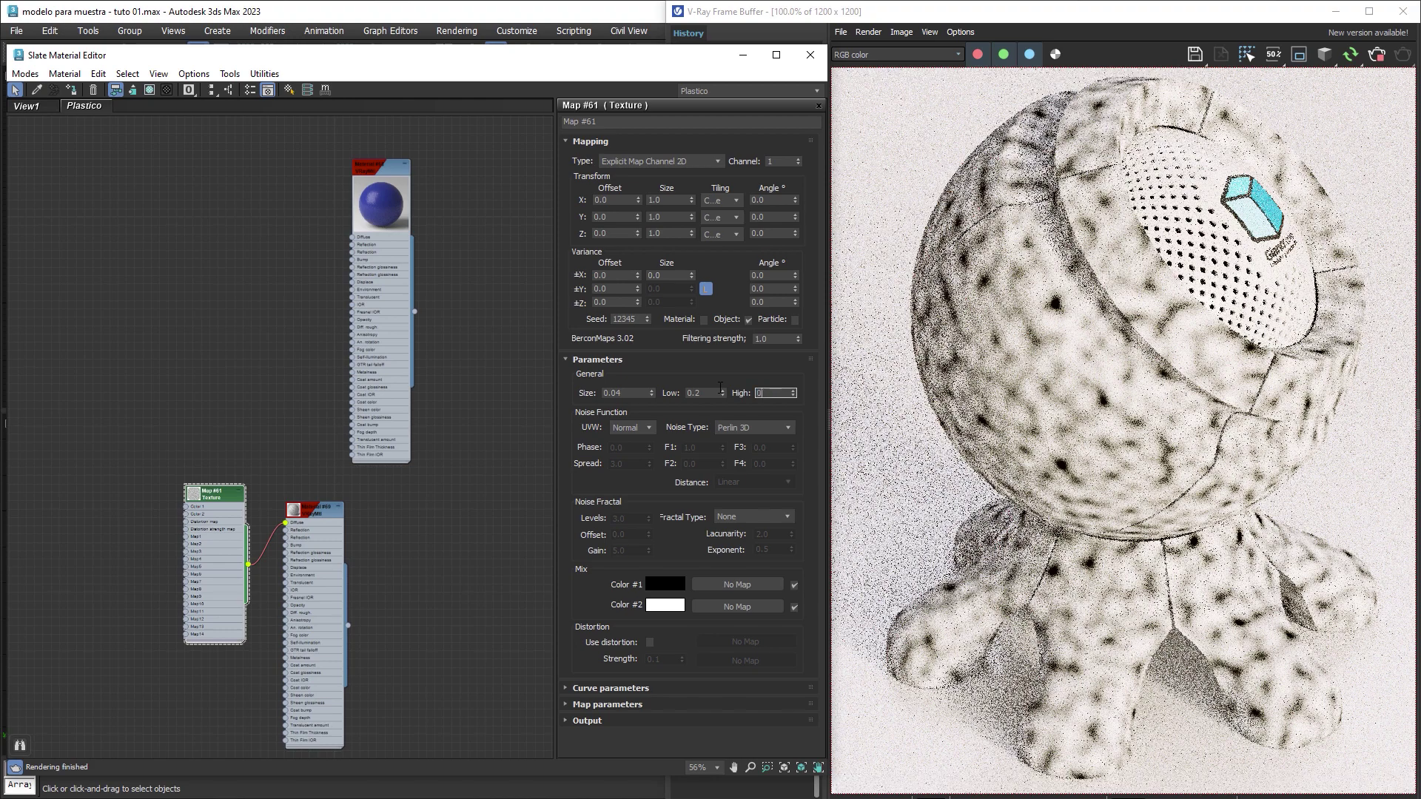
key("Return")
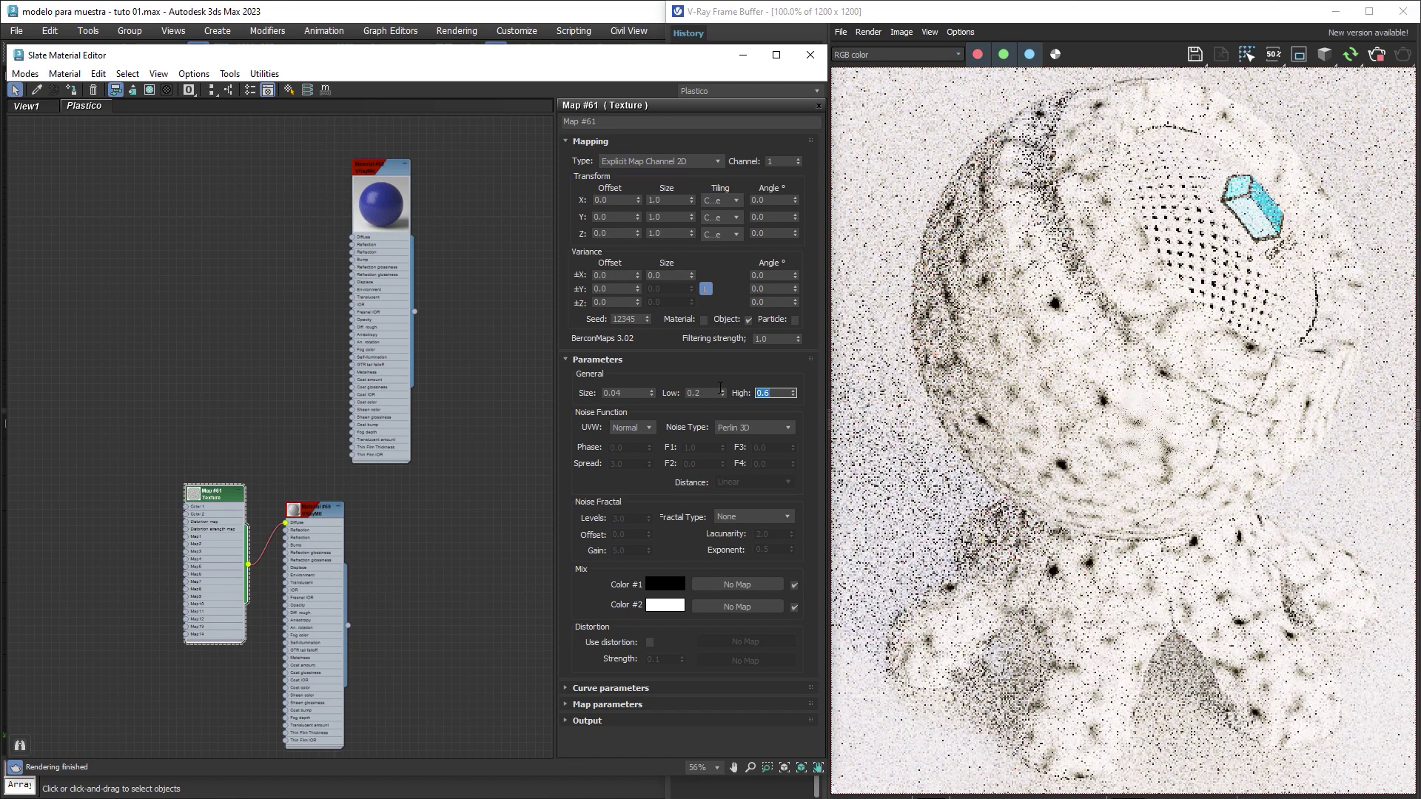
Set Map #61's noise type to Simplex 3D and move its node up beside Material #68.
left_click(759, 428)
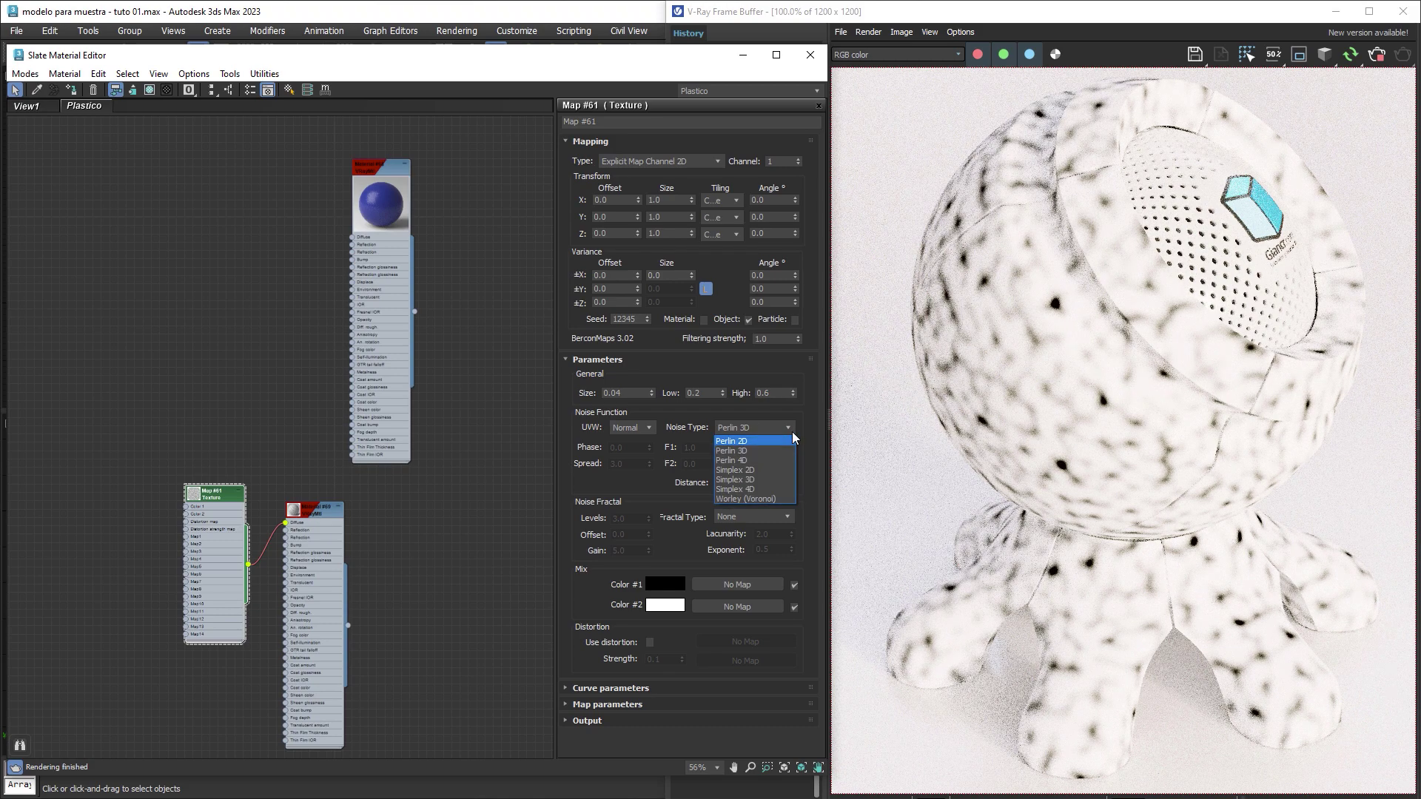
left_click(761, 479)
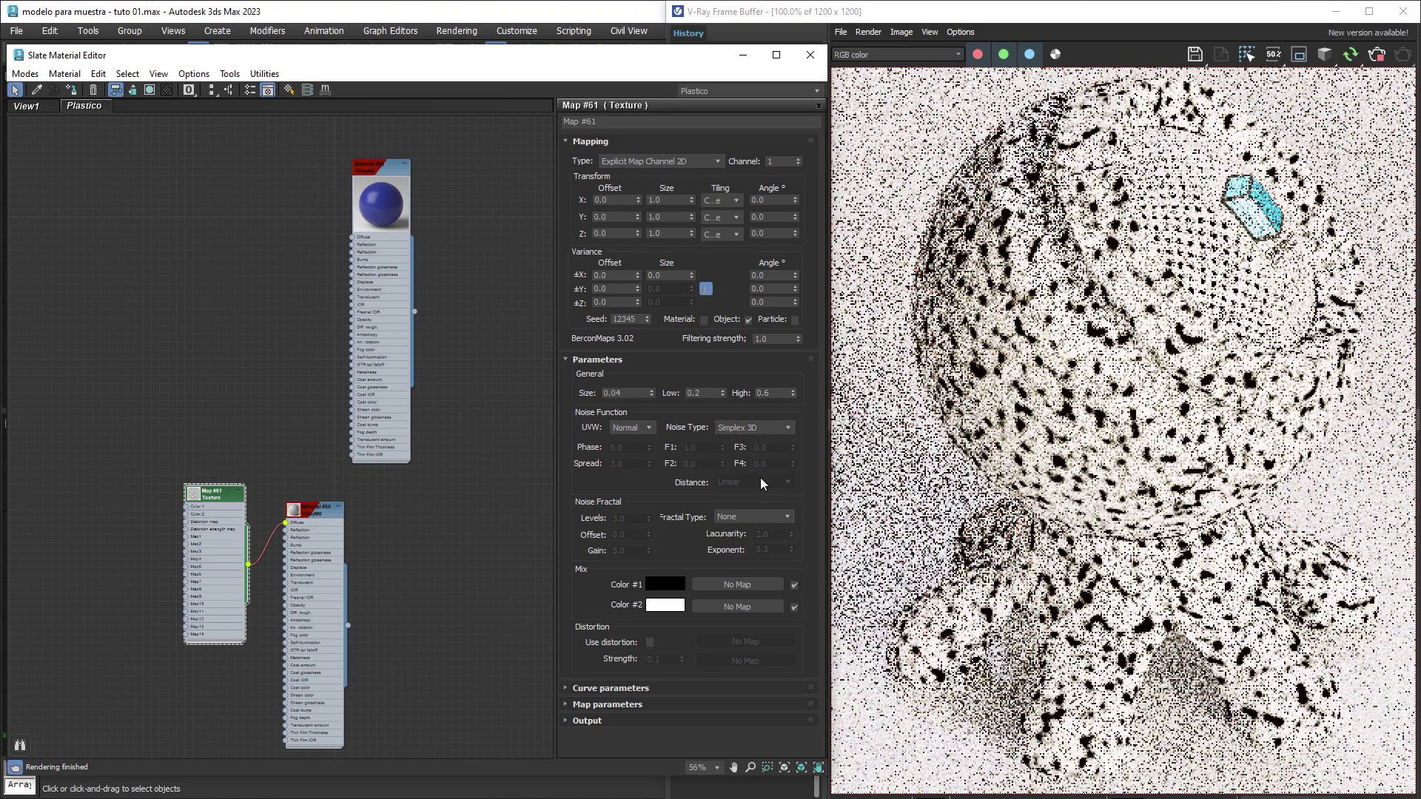
left_click(764, 428)
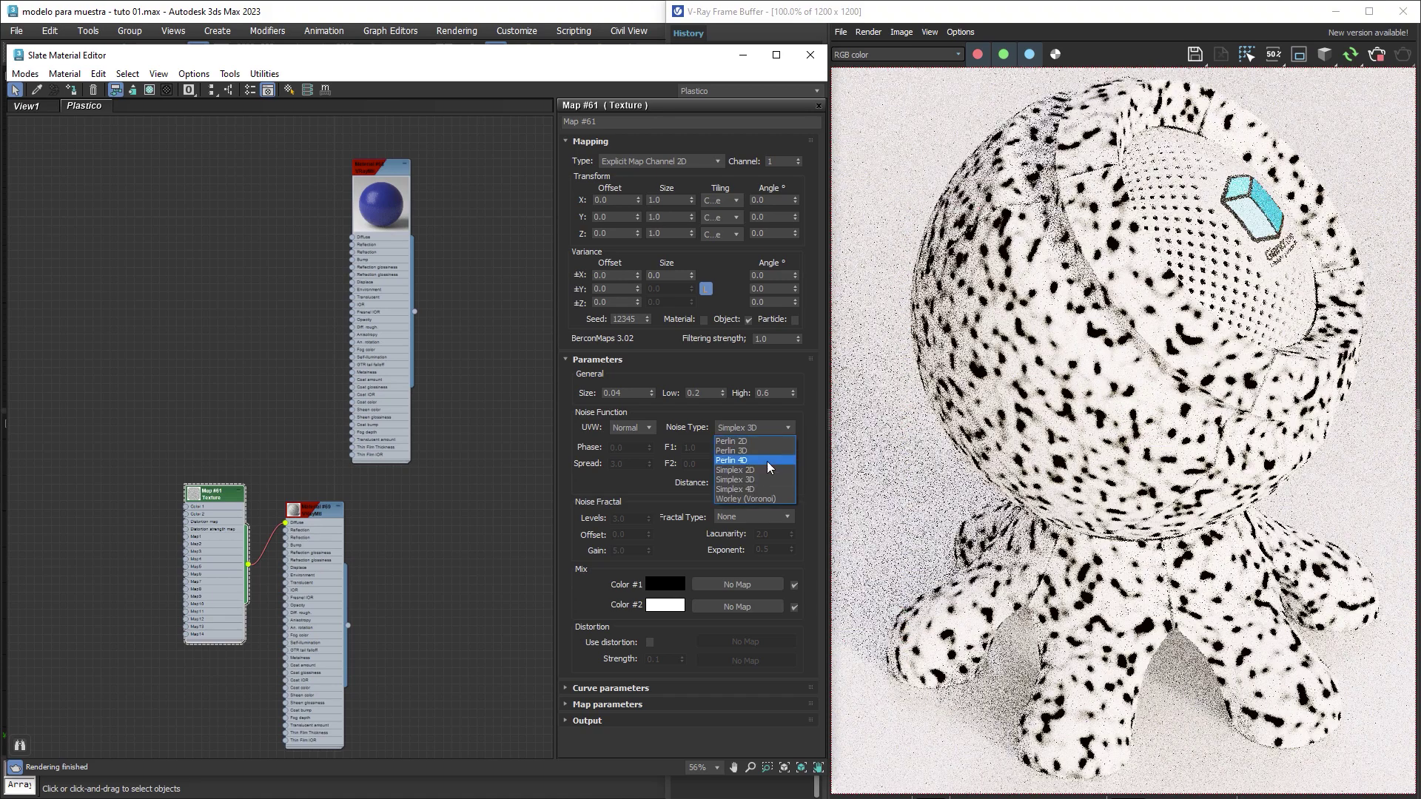
left_click(762, 470)
left_click(759, 428)
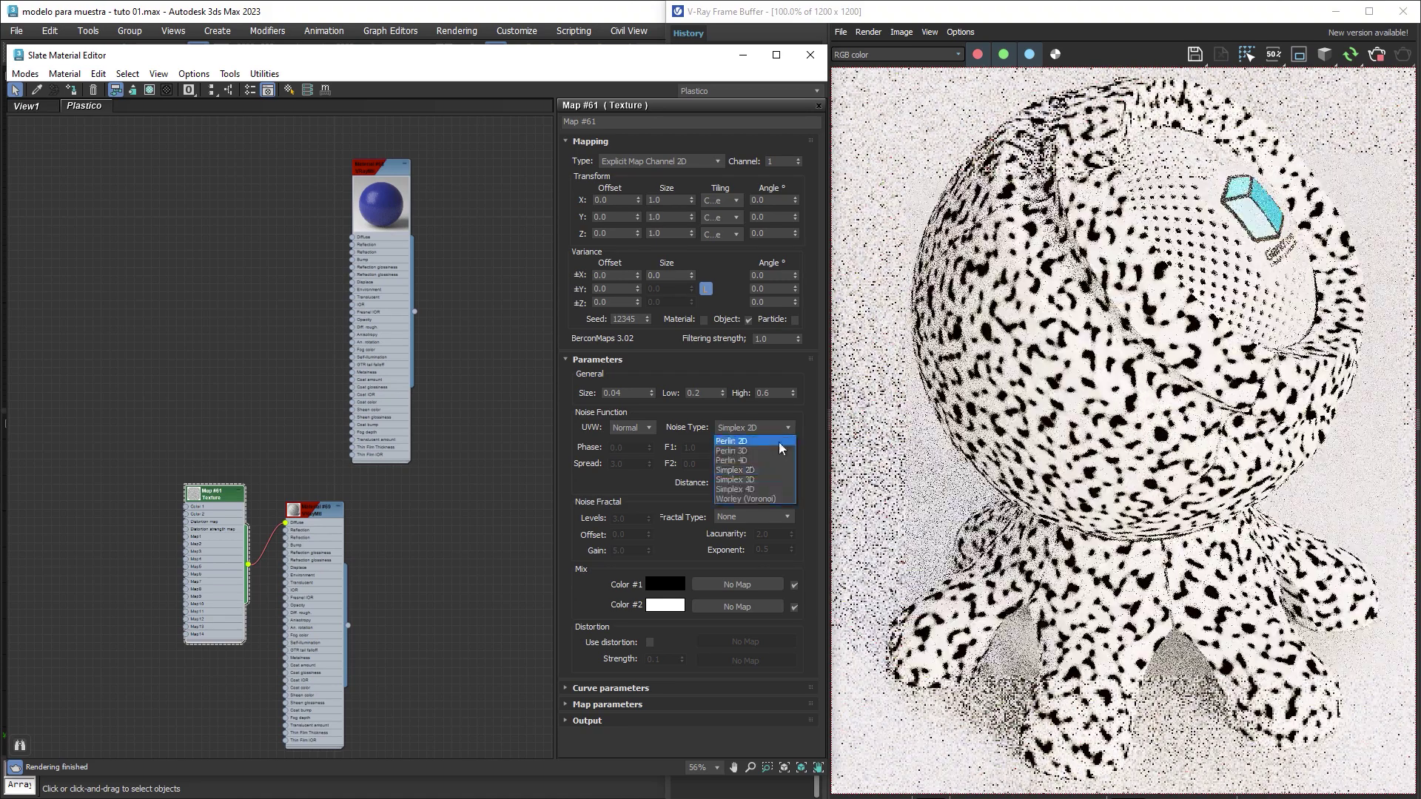
left_click(758, 480)
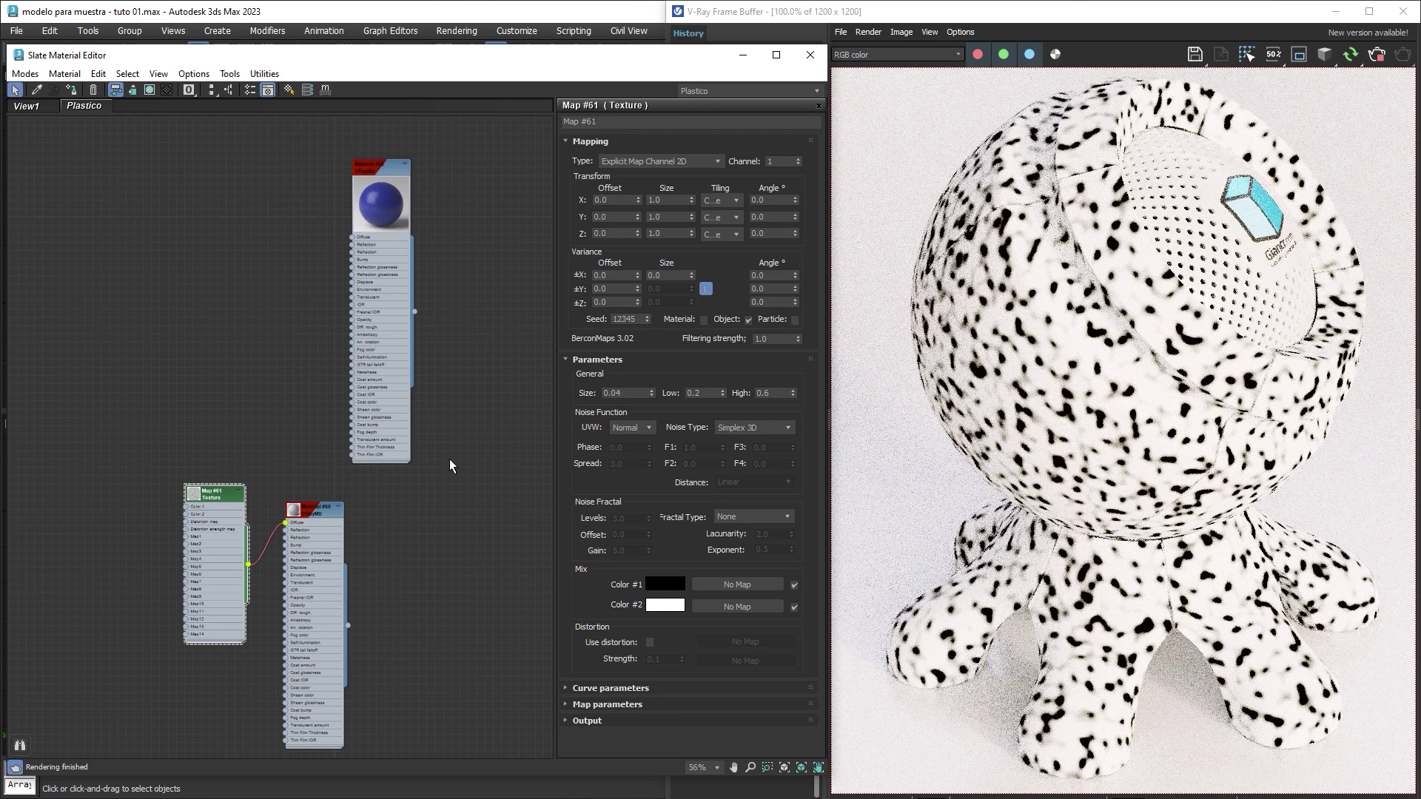
left_click_drag(215, 492, 232, 216)
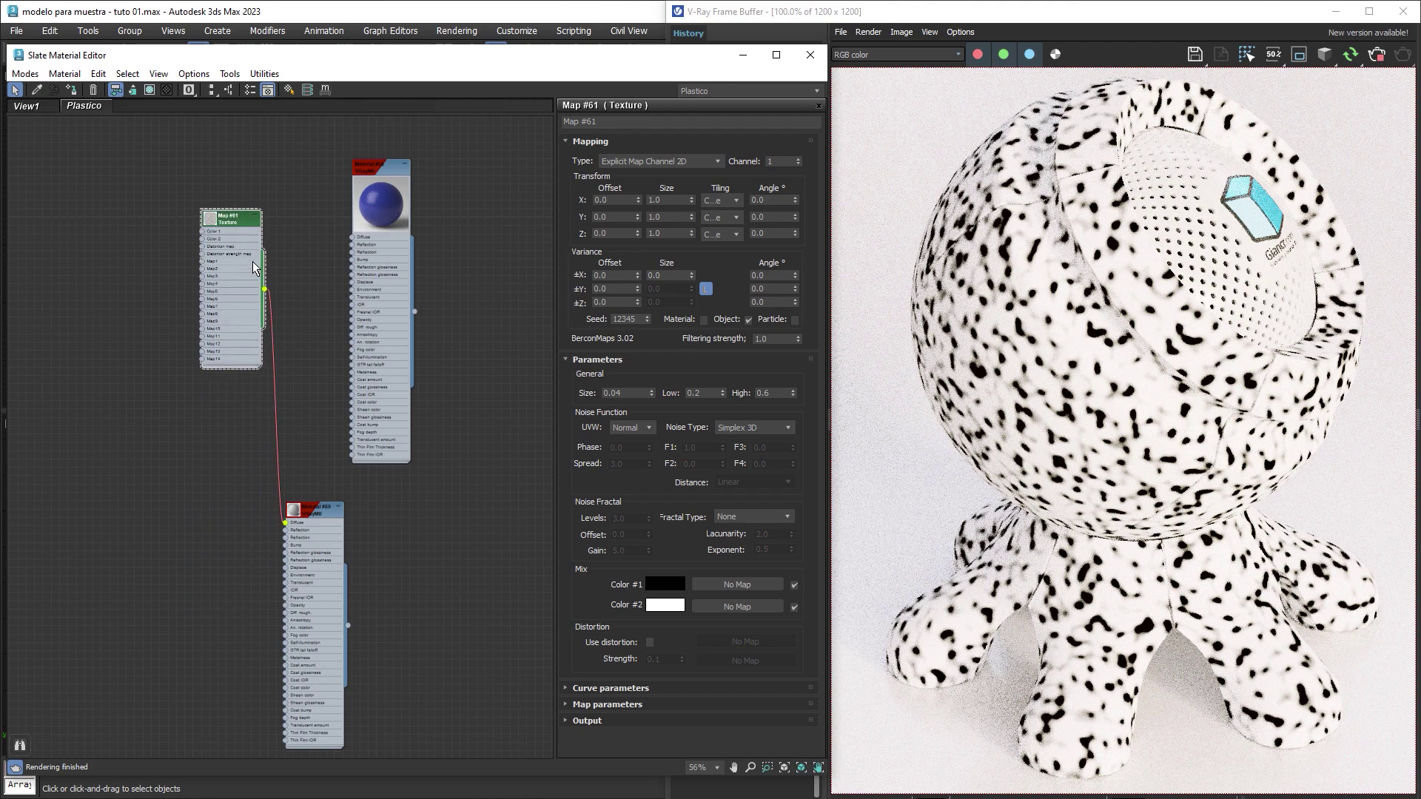
Wire Map #61 into Material #68's Bump input and reapply Material #68 to the speaker.
scroll(263, 289, "up", 3)
left_click_drag(249, 293, 323, 271)
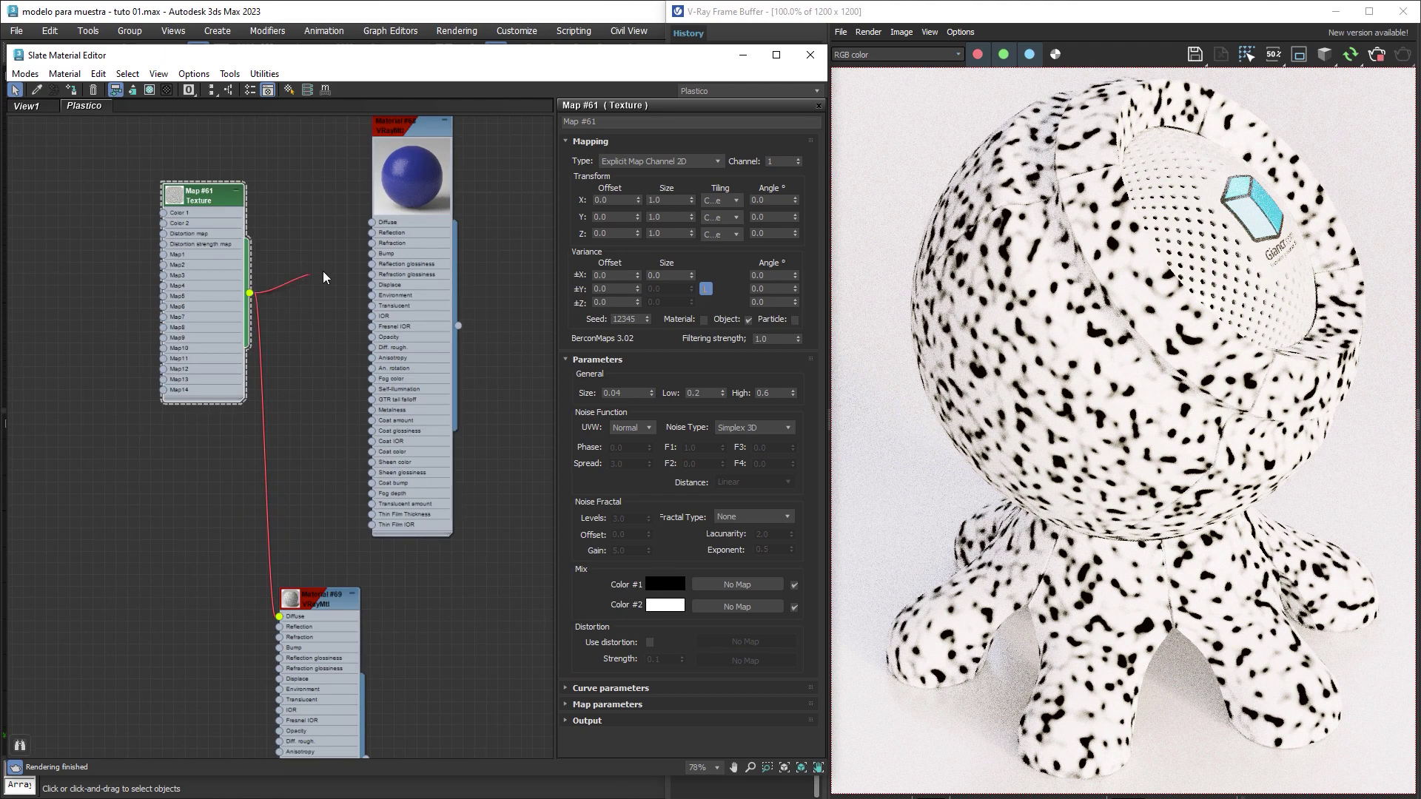
left_click(411, 124)
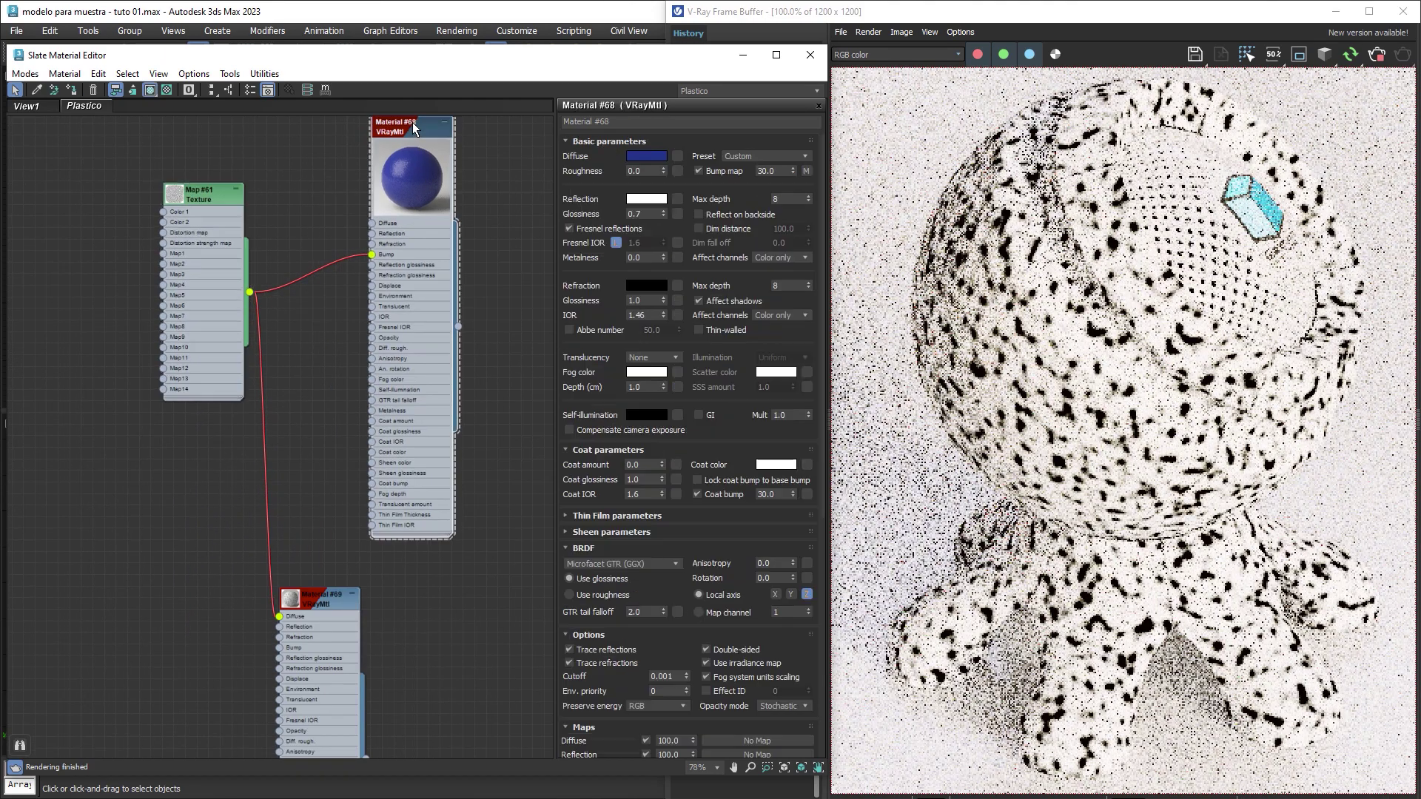
left_click(71, 90)
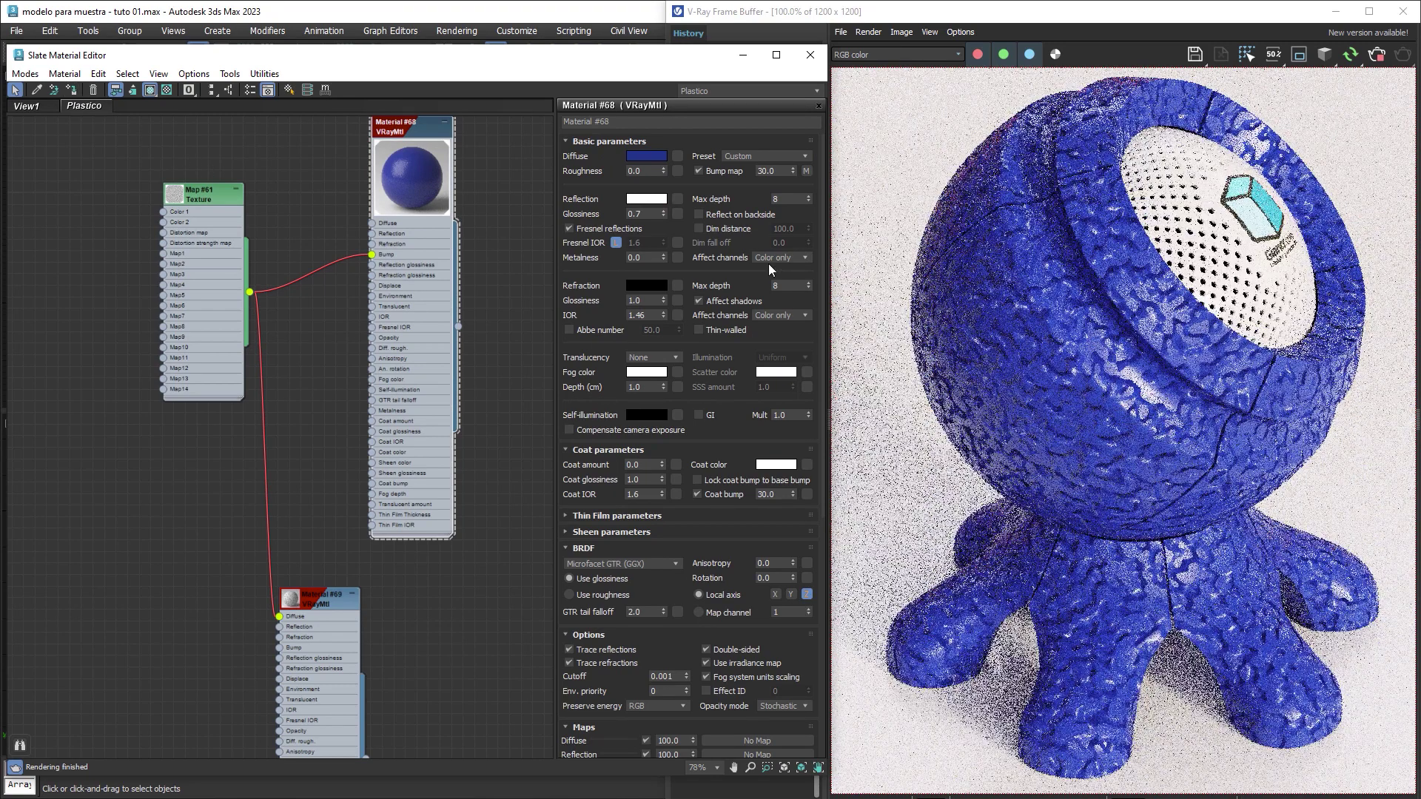
Lower Material #68's bump amount from 1 to 0.5 and view the re-render.
double_click(767, 171)
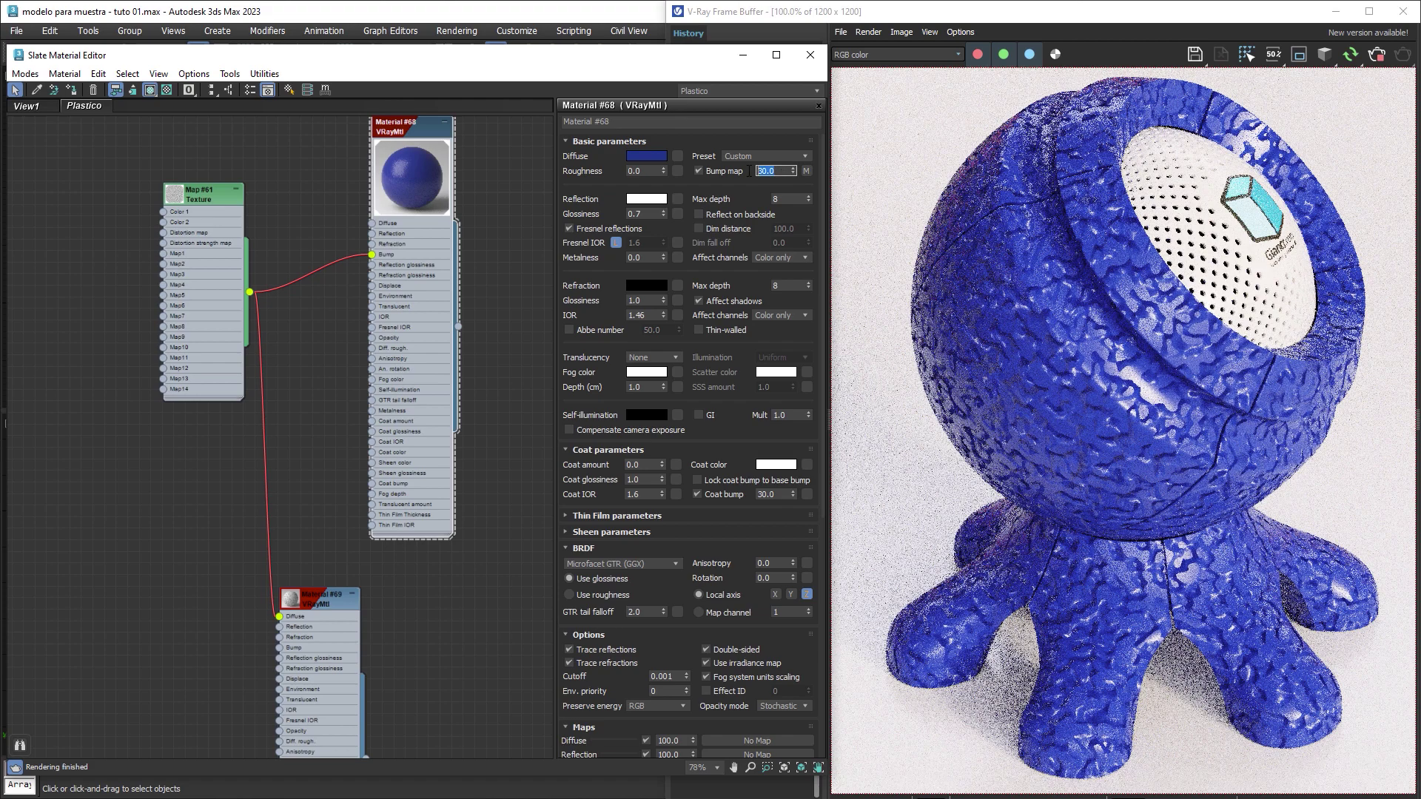
type("1")
key("Return")
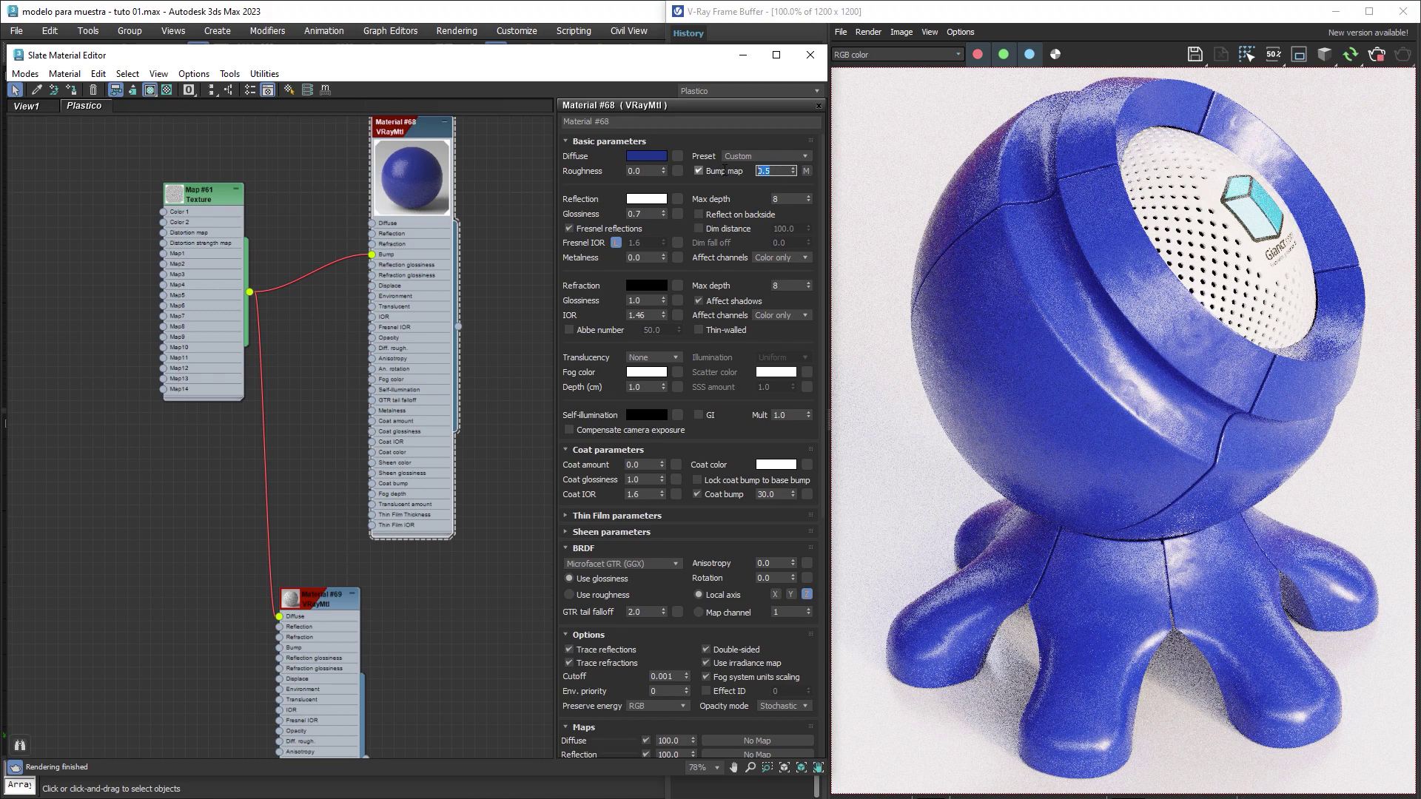
key("Return")
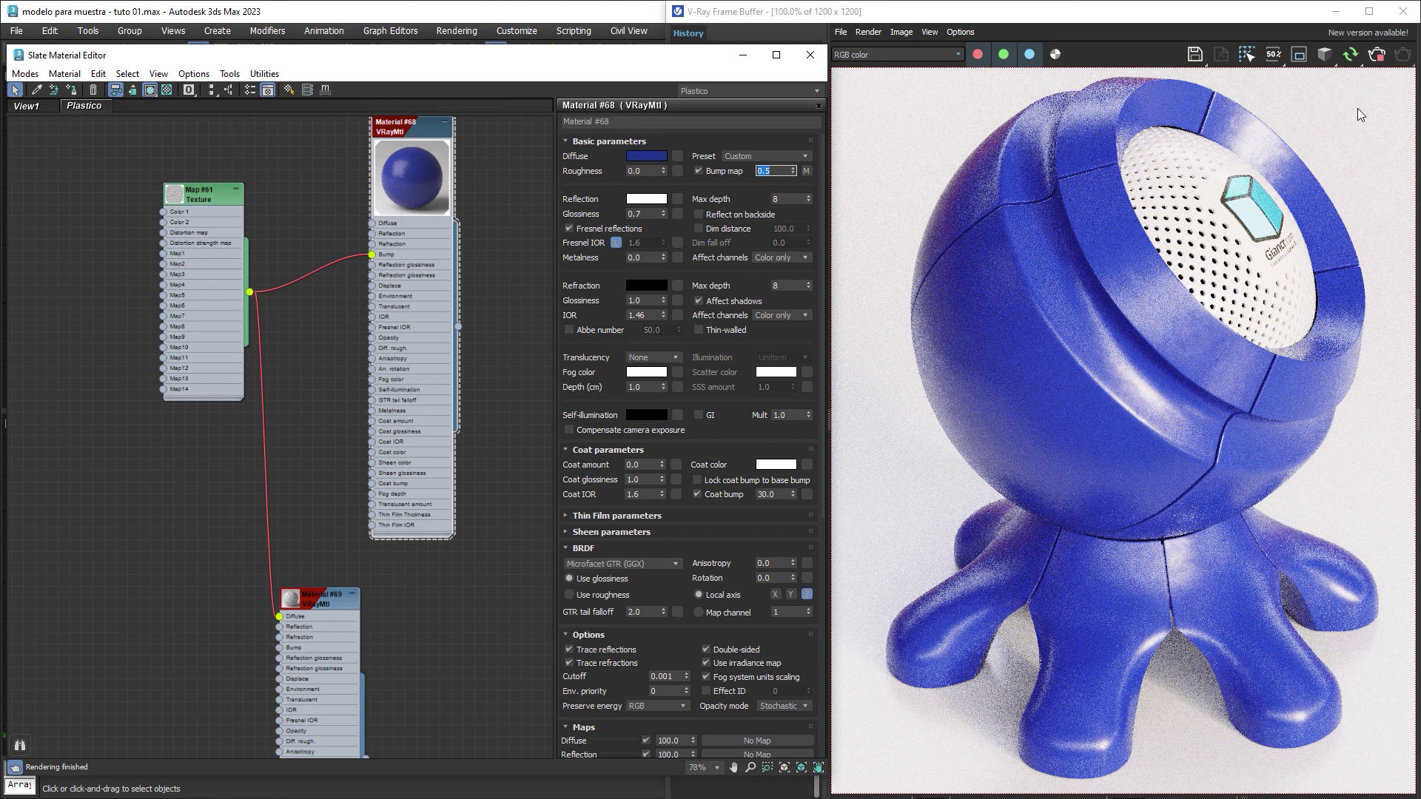
left_click(1378, 56)
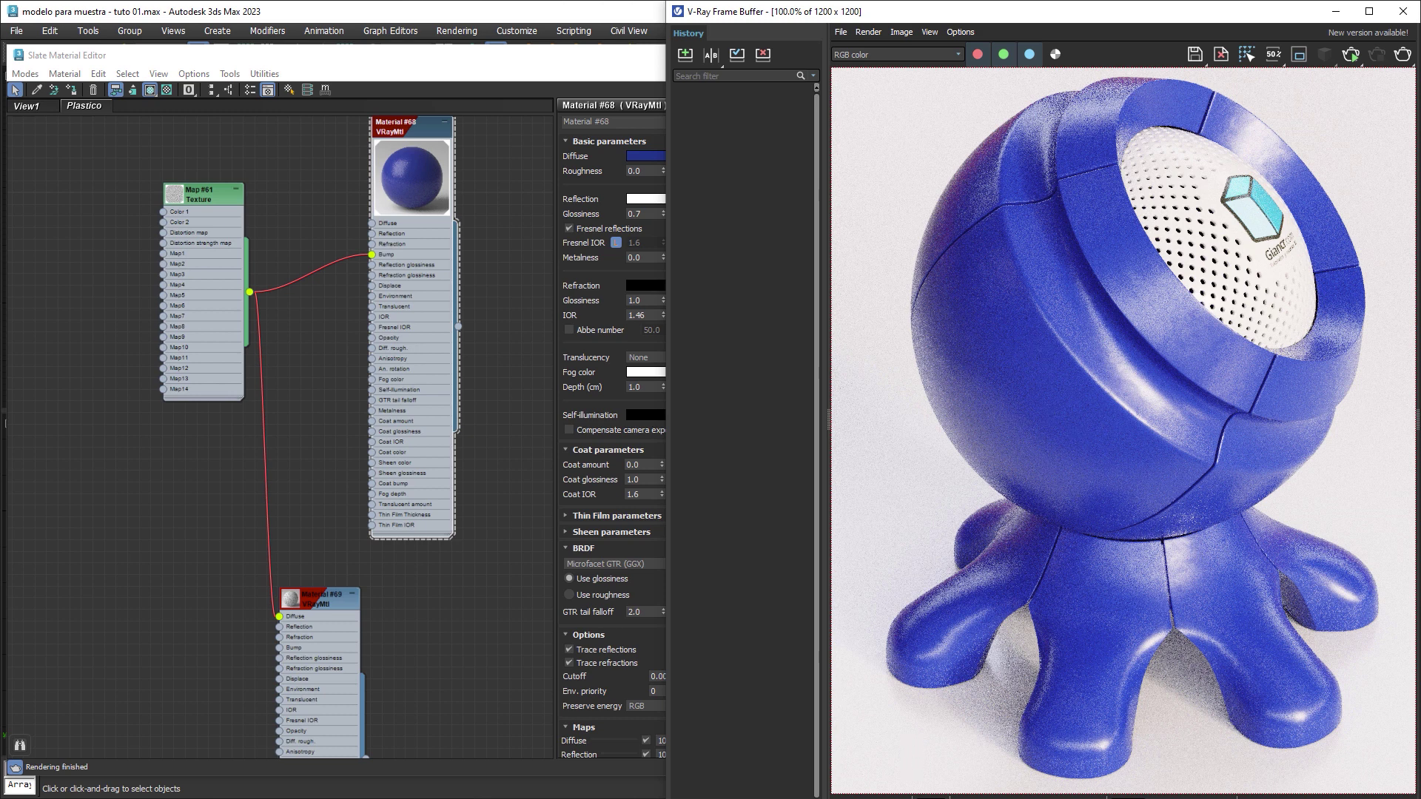
Drag 54_NRM.png from the Texturas folder into the Slate view and open its 54_nrm node.
key("alt+Tab")
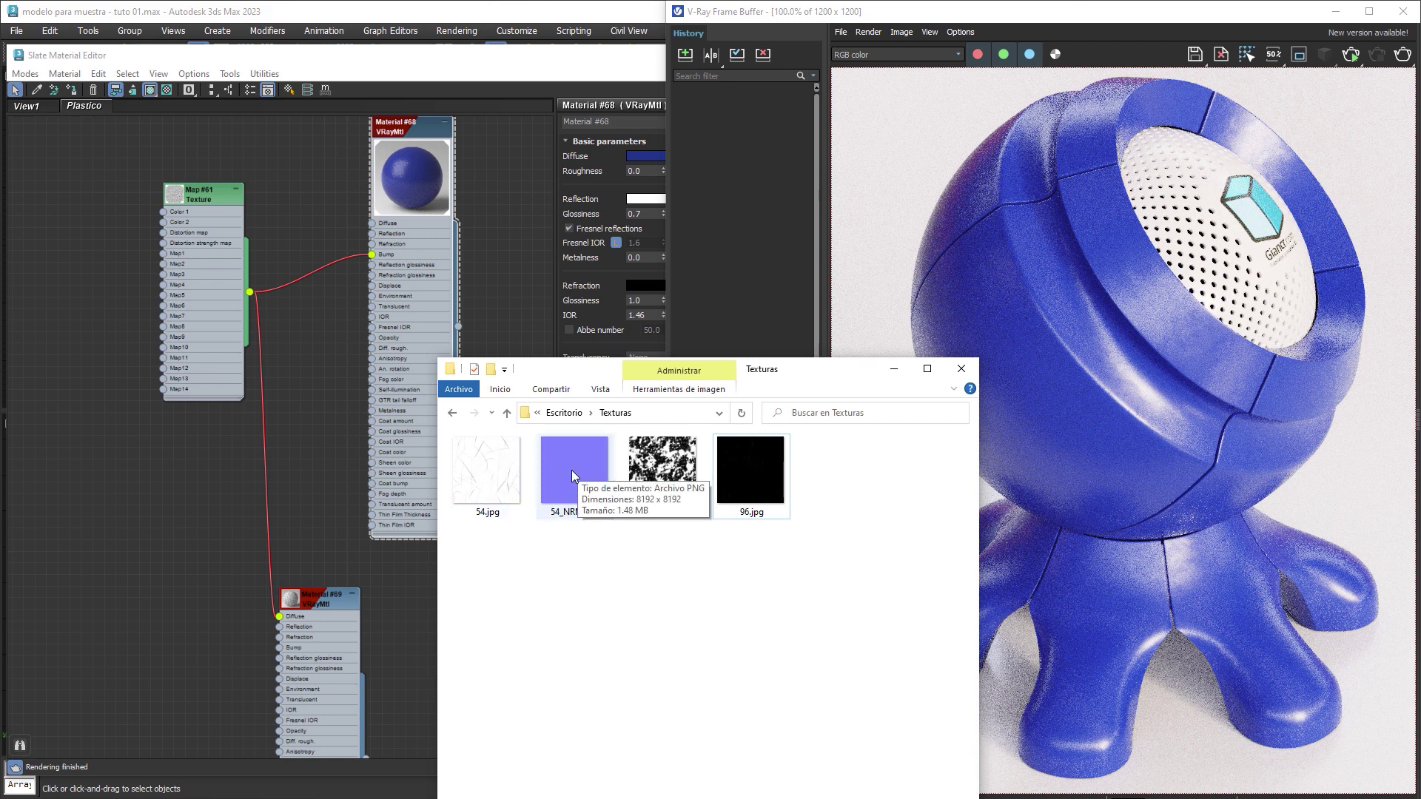
left_click_drag(580, 478, 165, 480)
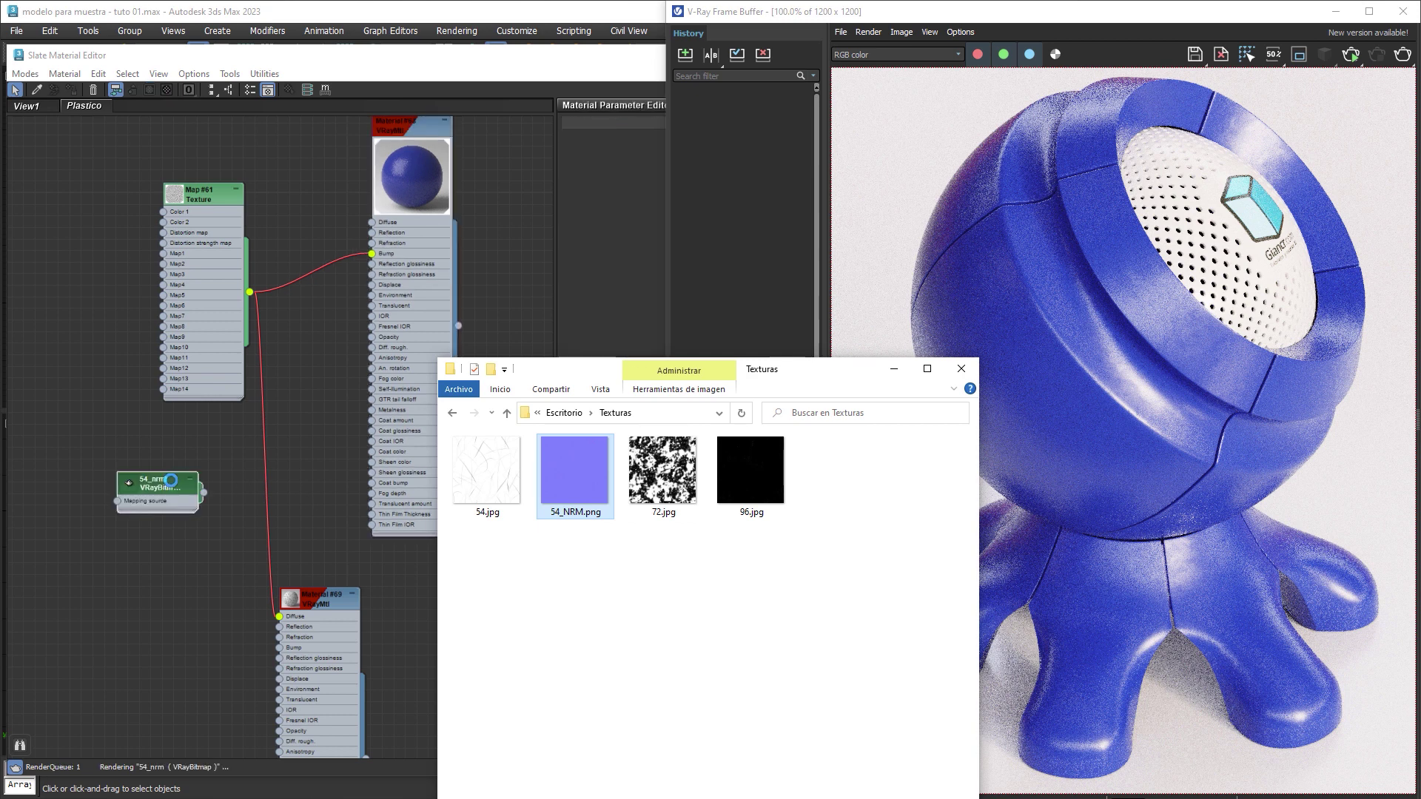
double_click(150, 490)
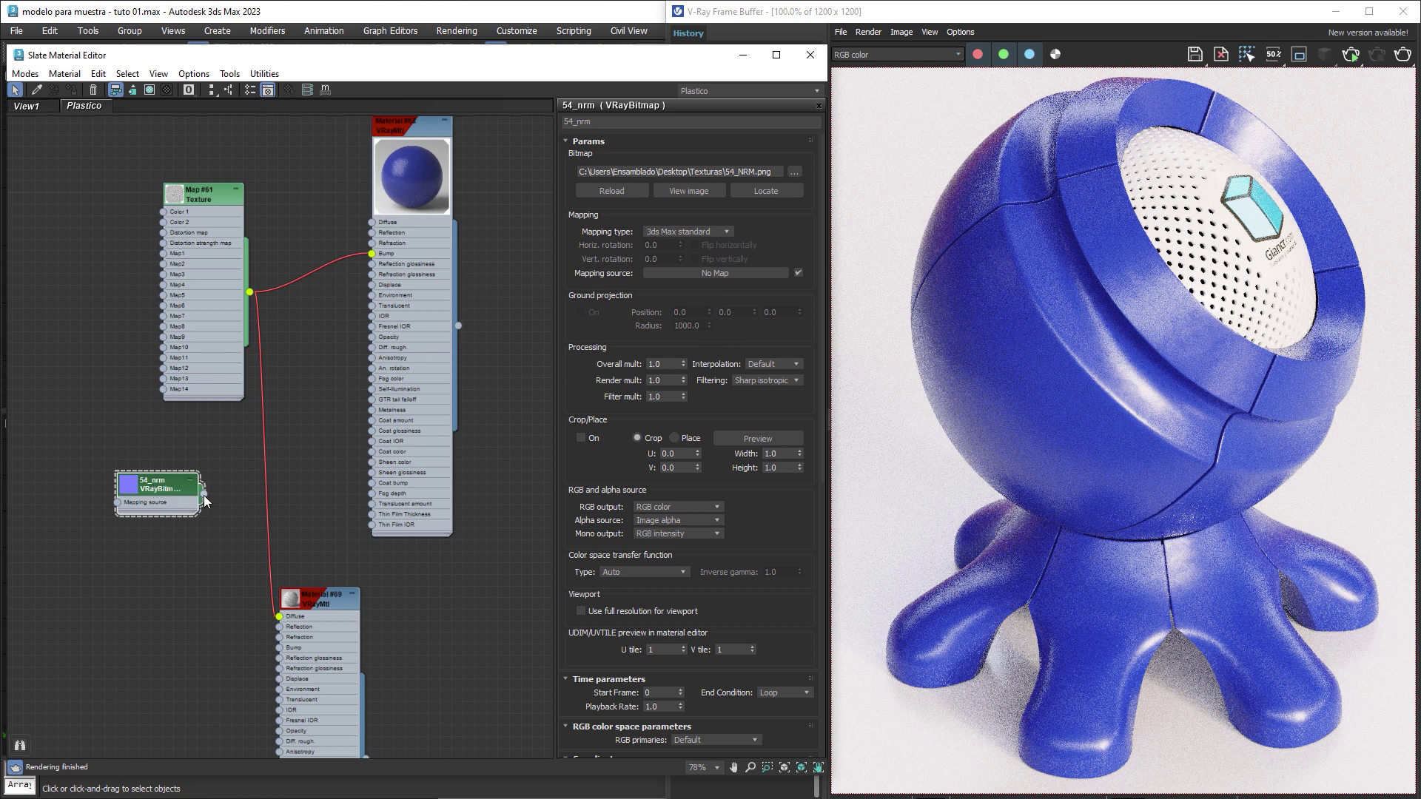
Create VRayNormalMap Map #63 with 54_nrm plugged into its Normal map input.
left_click_drag(205, 495, 231, 471)
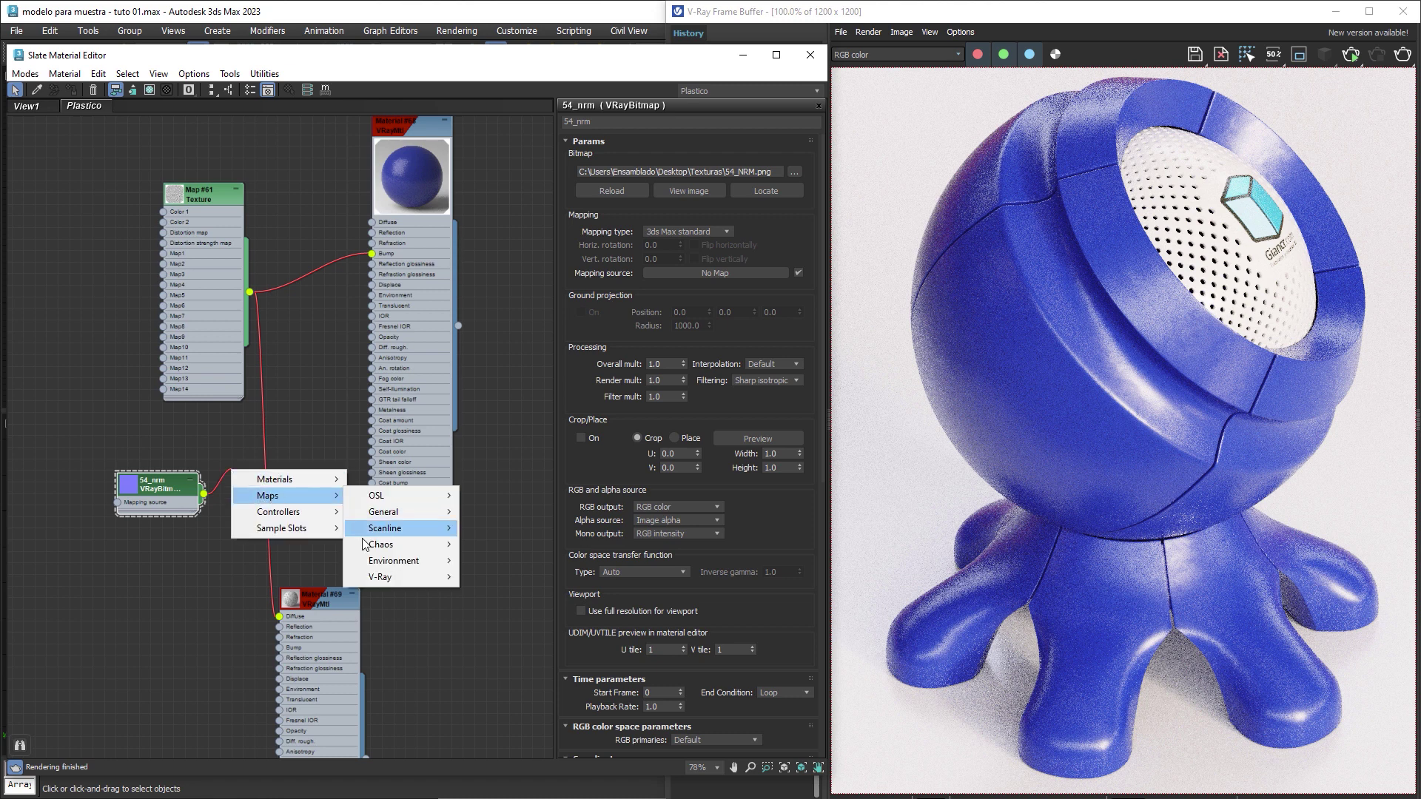
mouse_move(380, 578)
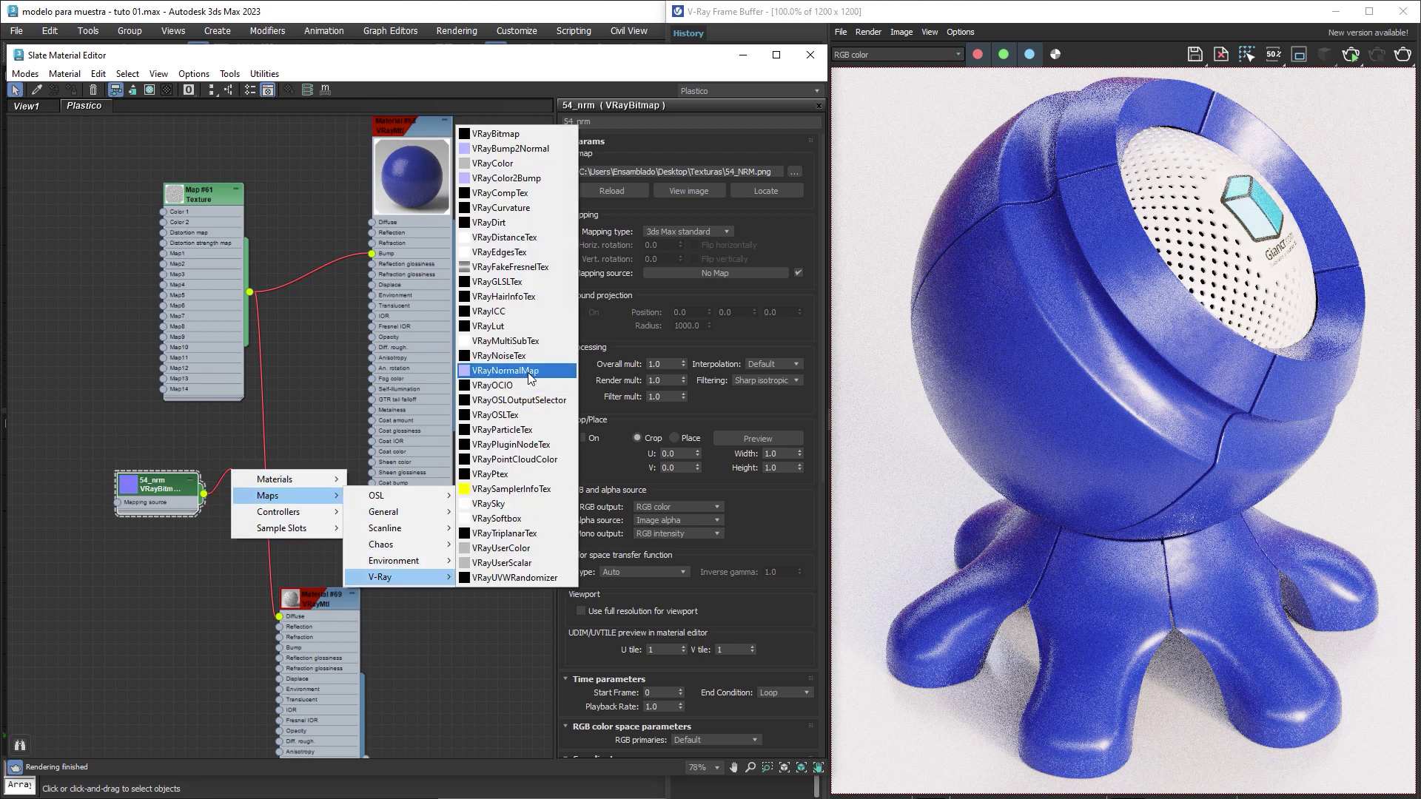
left_click(529, 378)
left_click(252, 493)
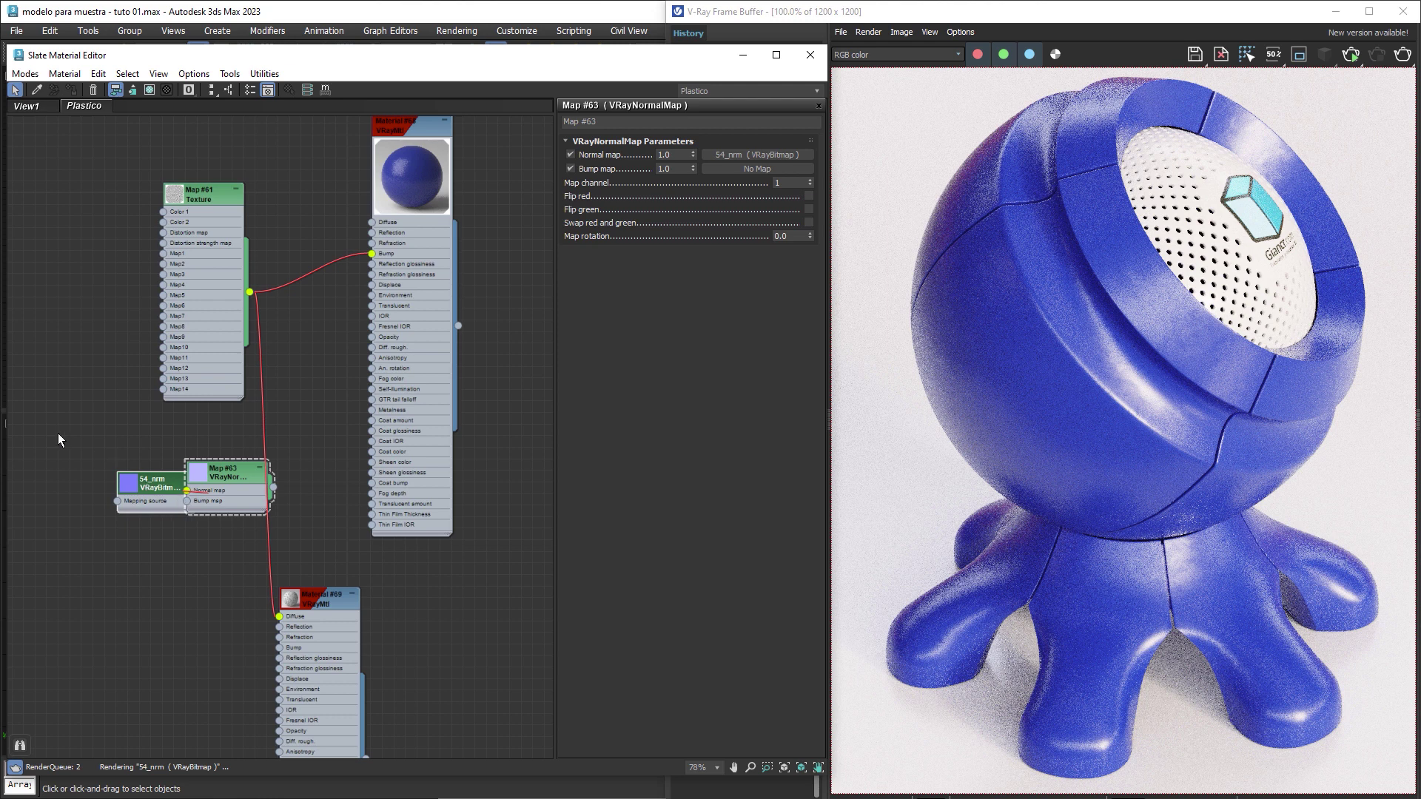
left_click_drag(177, 497, 105, 462)
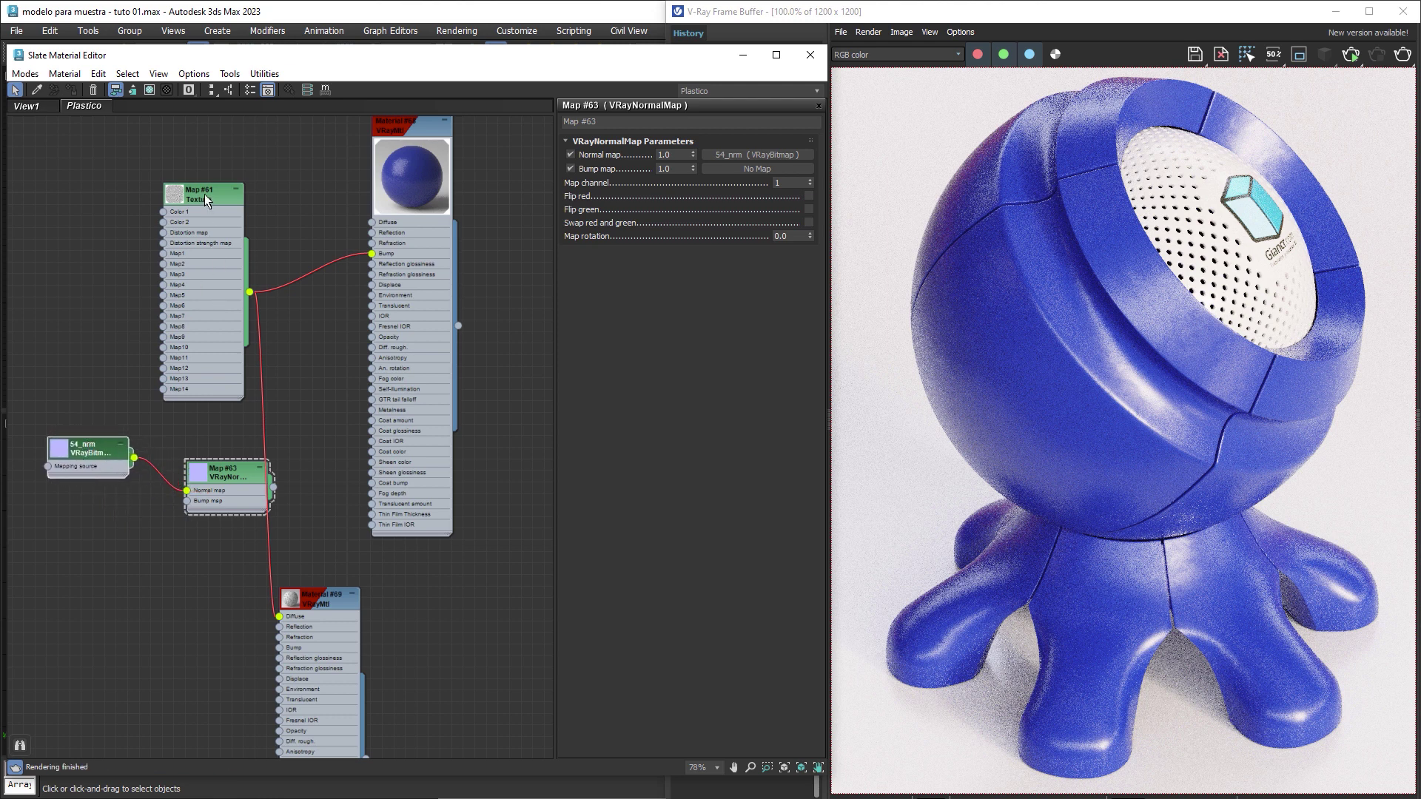
Wire Map #61 into Map #63's Bump map and Map #63 into Material #68's Bump.
left_click_drag(205, 199, 77, 510)
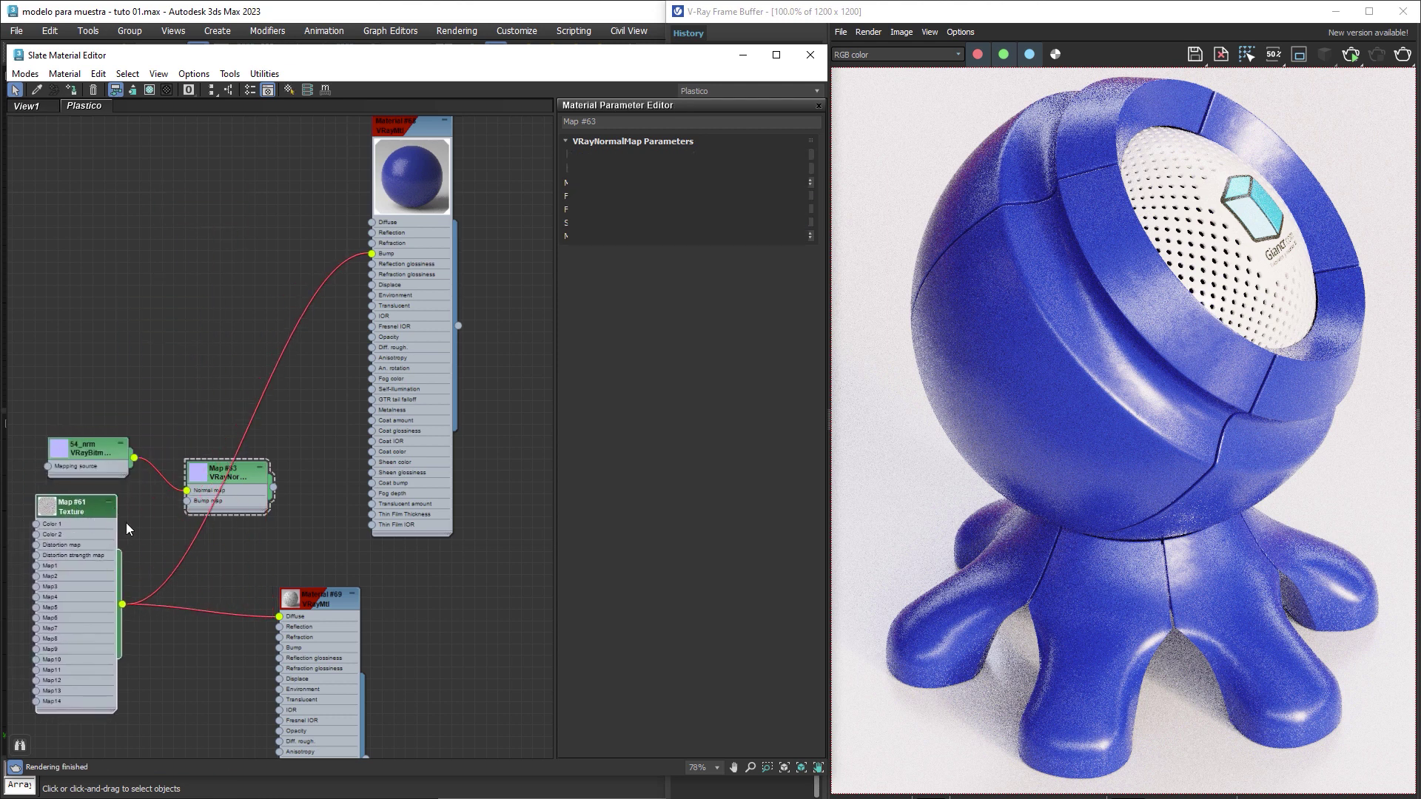
left_click(111, 522)
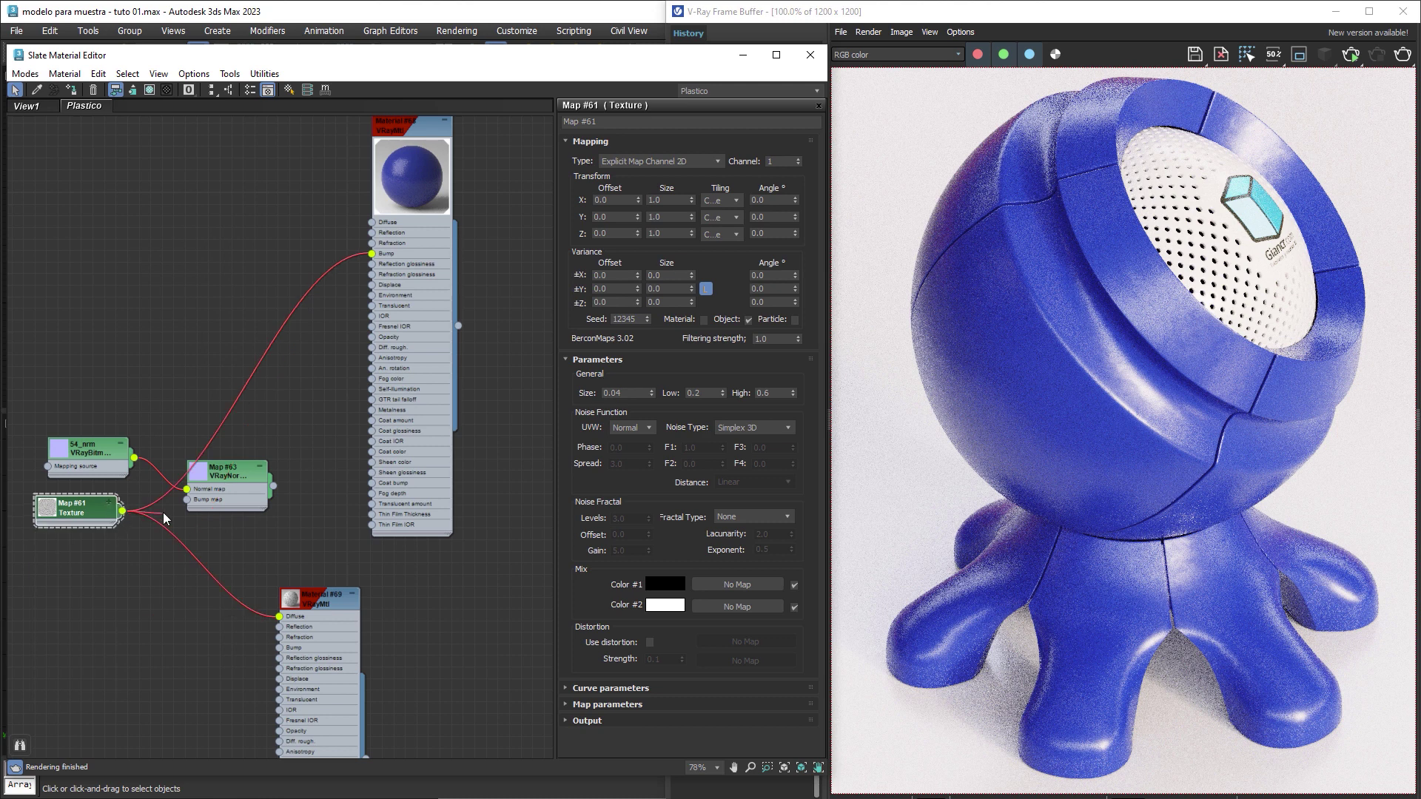
left_click_drag(163, 518, 187, 500)
mouse_move(273, 486)
left_mouse_down()
mouse_move(287, 491)
mouse_move(372, 254)
left_mouse_up()
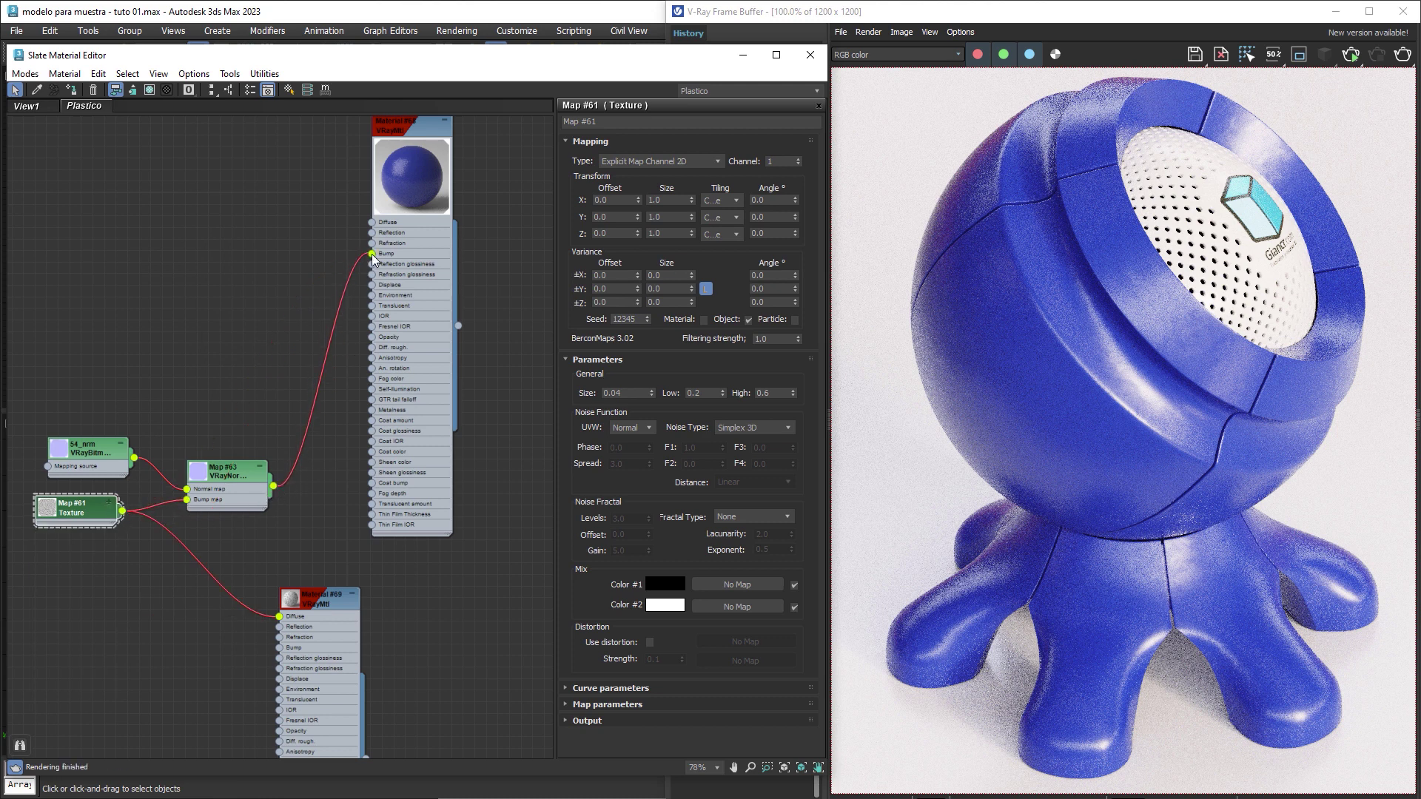
left_click_drag(97, 353, 222, 537)
left_click_drag(228, 475, 274, 242)
left_click(271, 249)
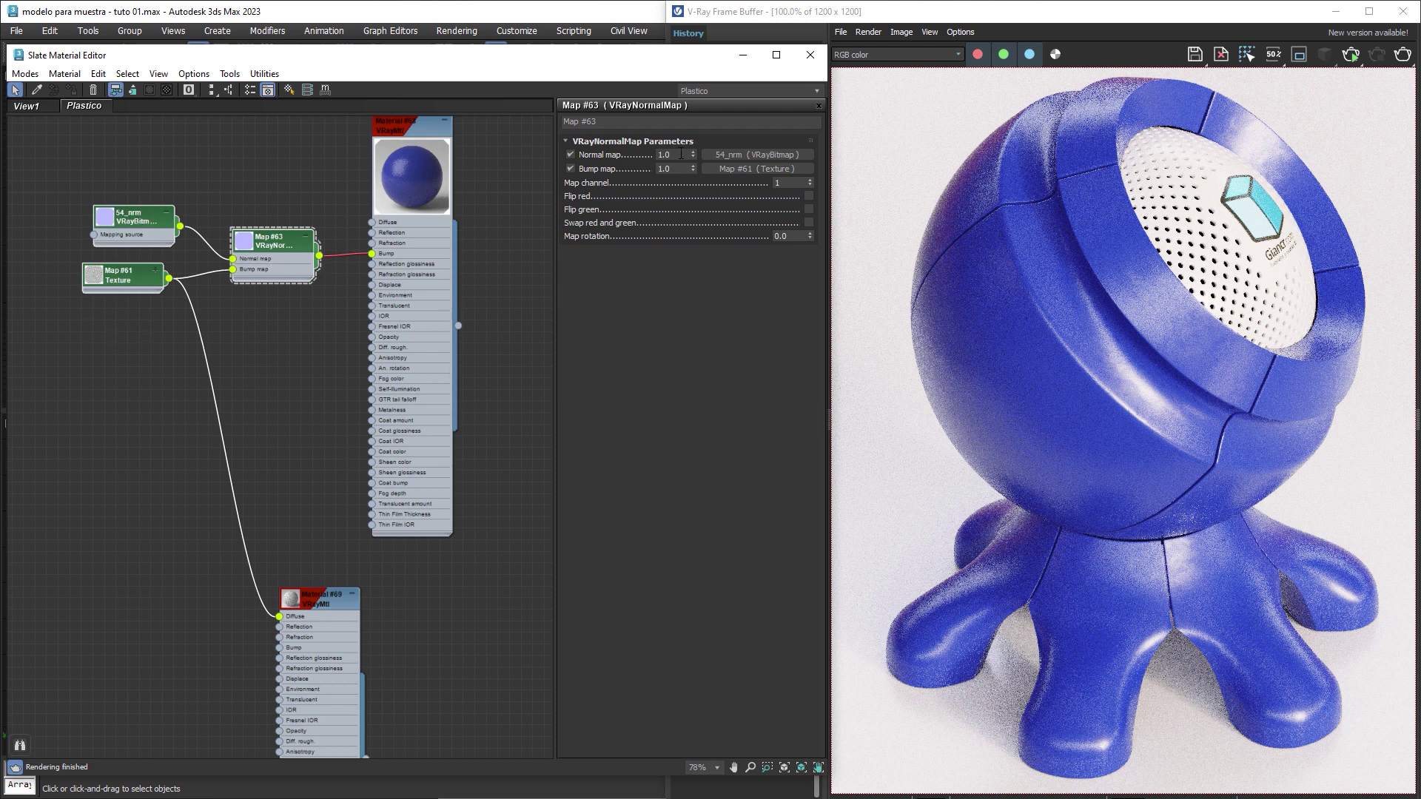
left_click(434, 142)
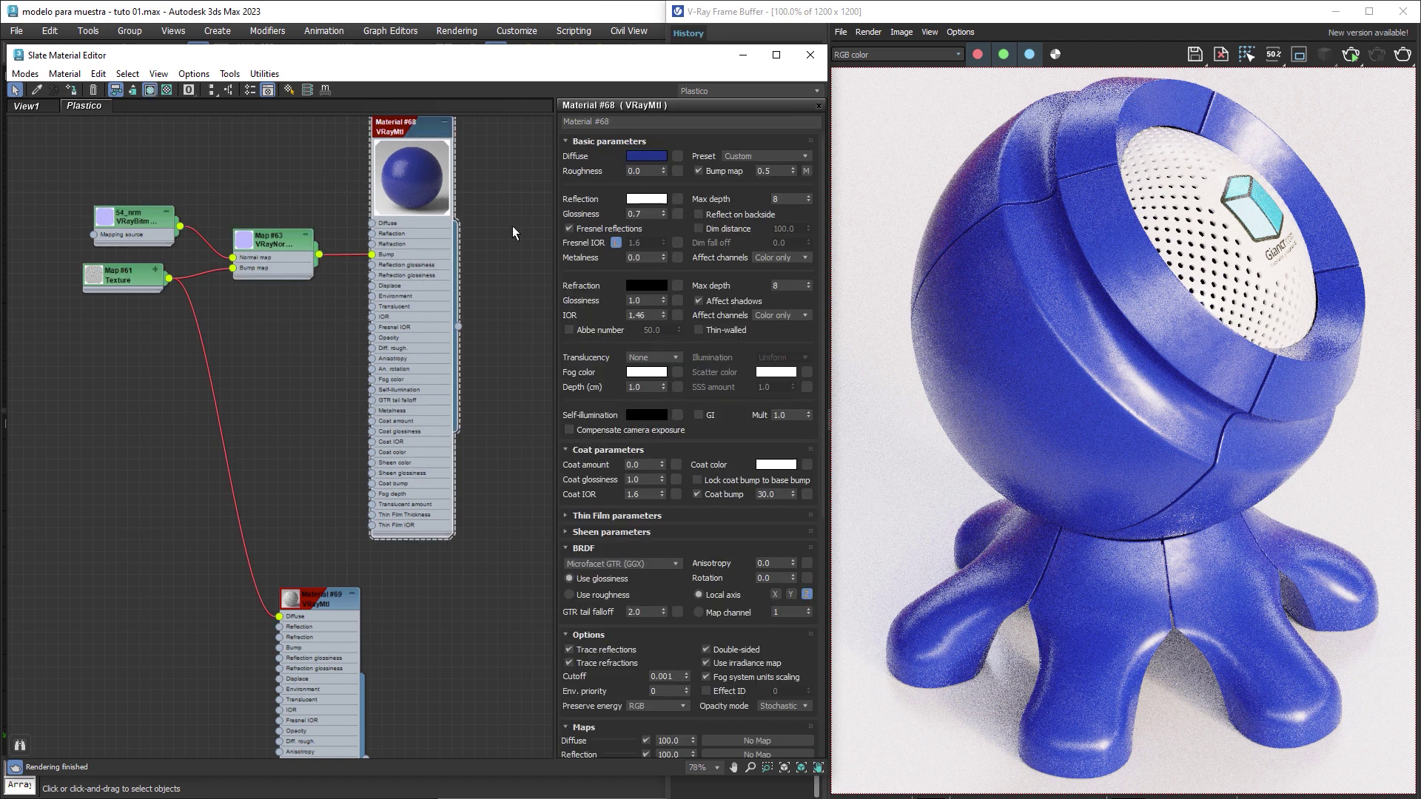
Set Material #68's bump to 100 and Map #63's bump multiplier to 0.05, then re-render.
double_click(779, 175)
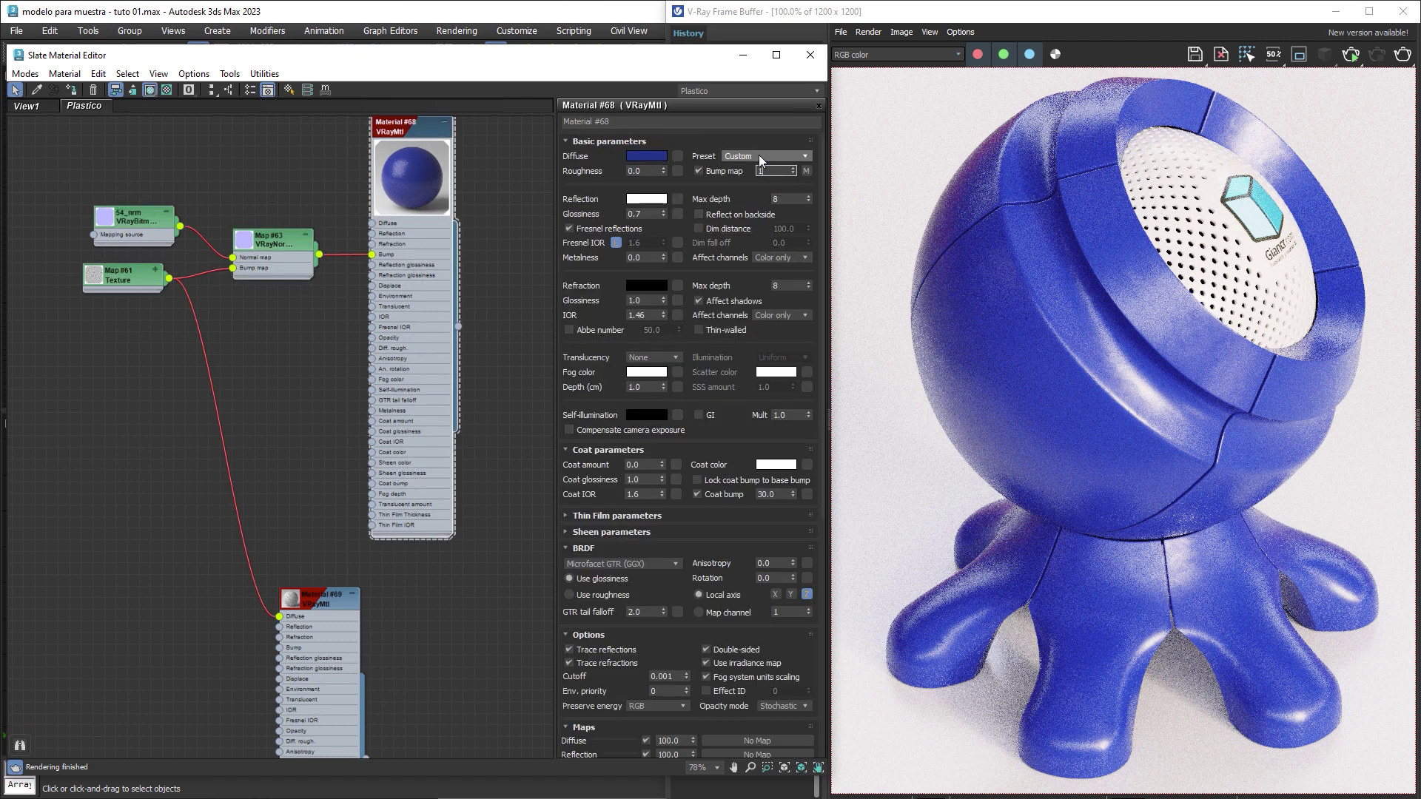
type("100")
key("Return")
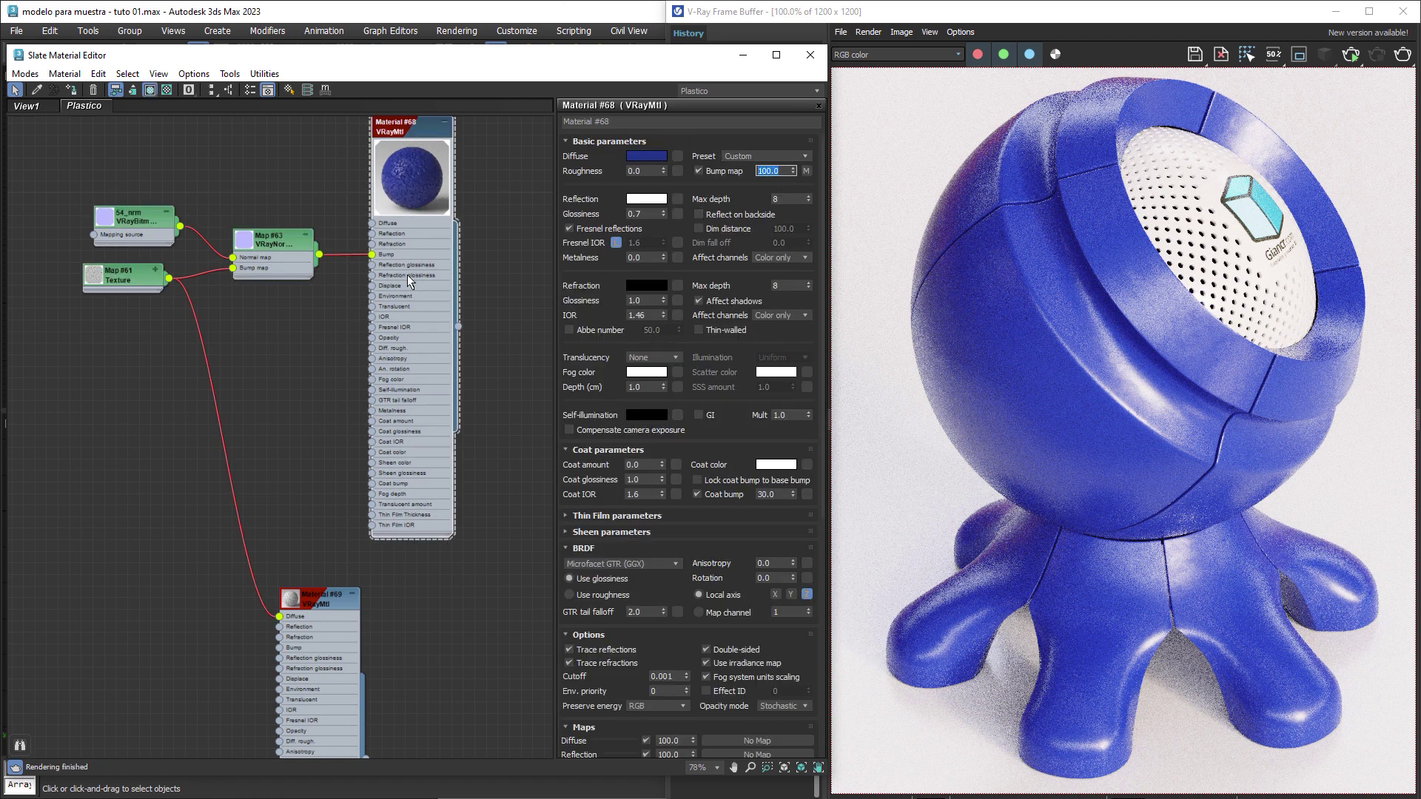
left_click(299, 244)
double_click(661, 169)
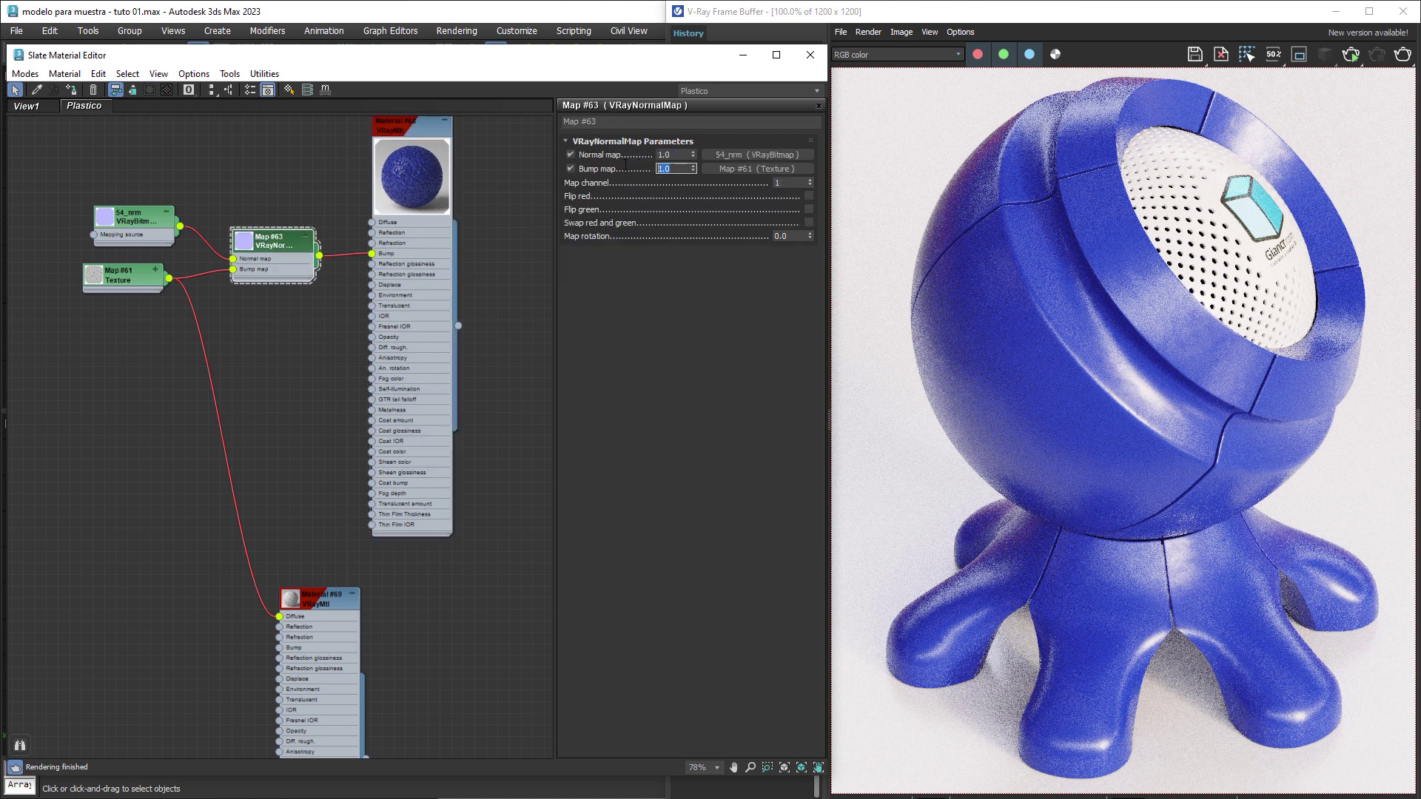
type("5")
key("Return")
left_click(1350, 53)
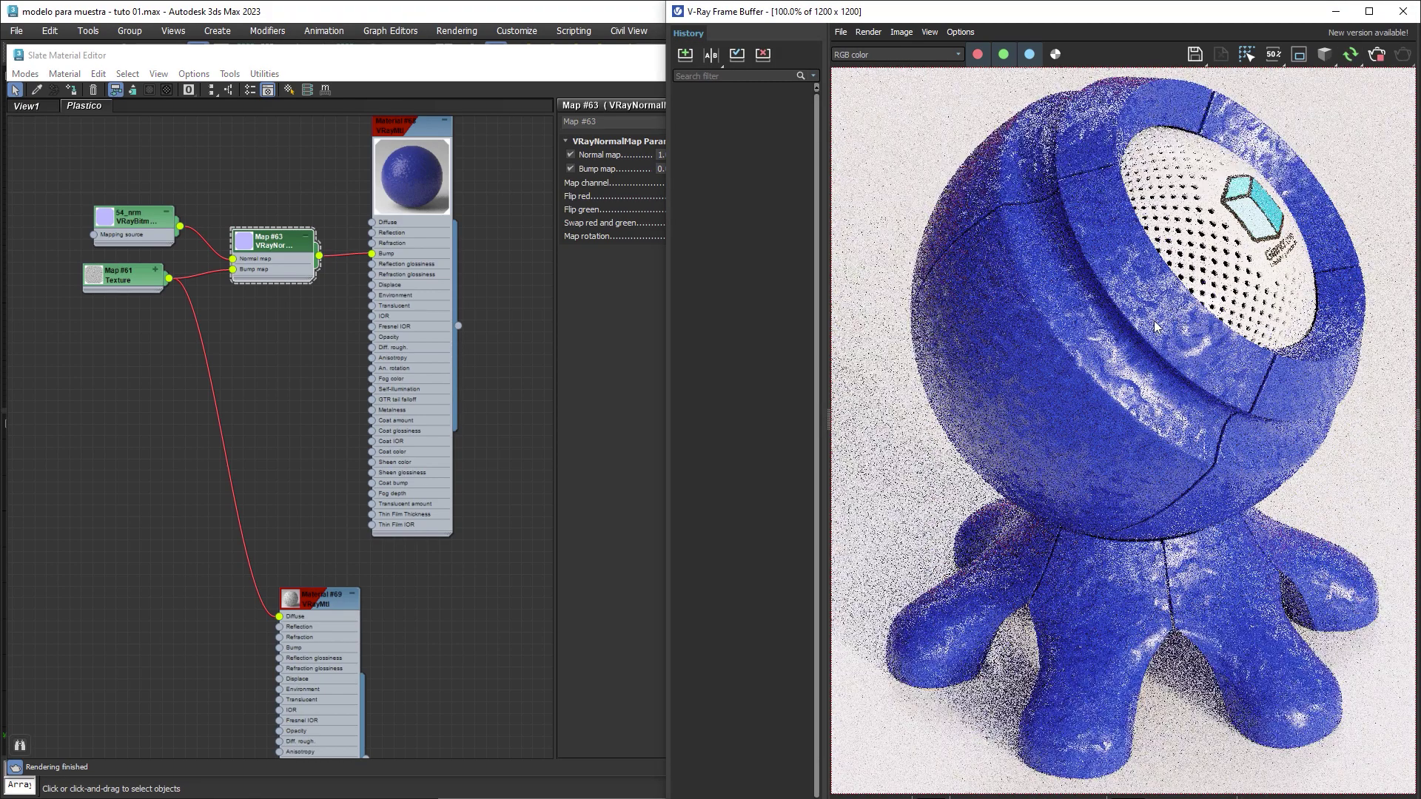
Lower Map #63's bump map multiplier to a subtle 0.005.
left_click(289, 249)
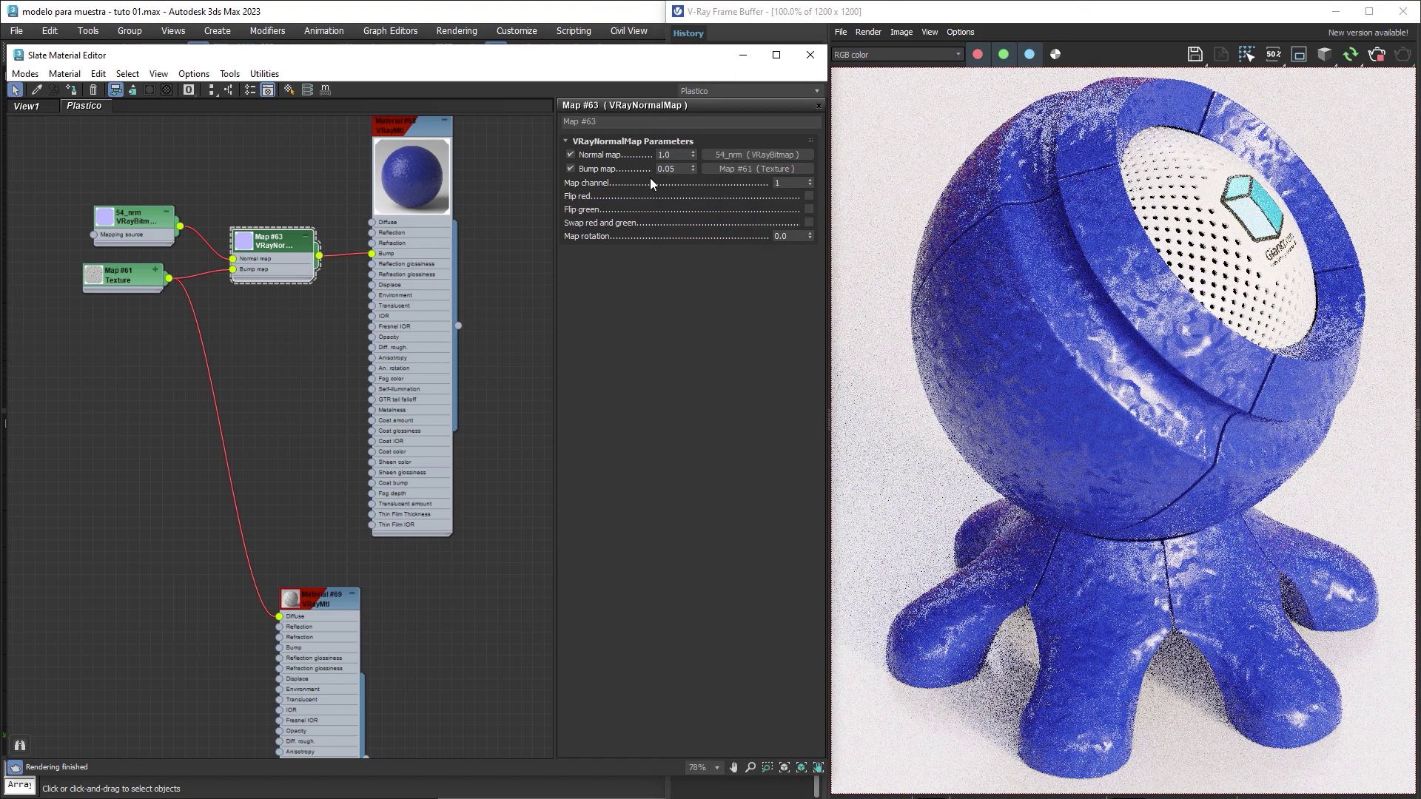
left_click(672, 169)
key("Return")
type("0.005")
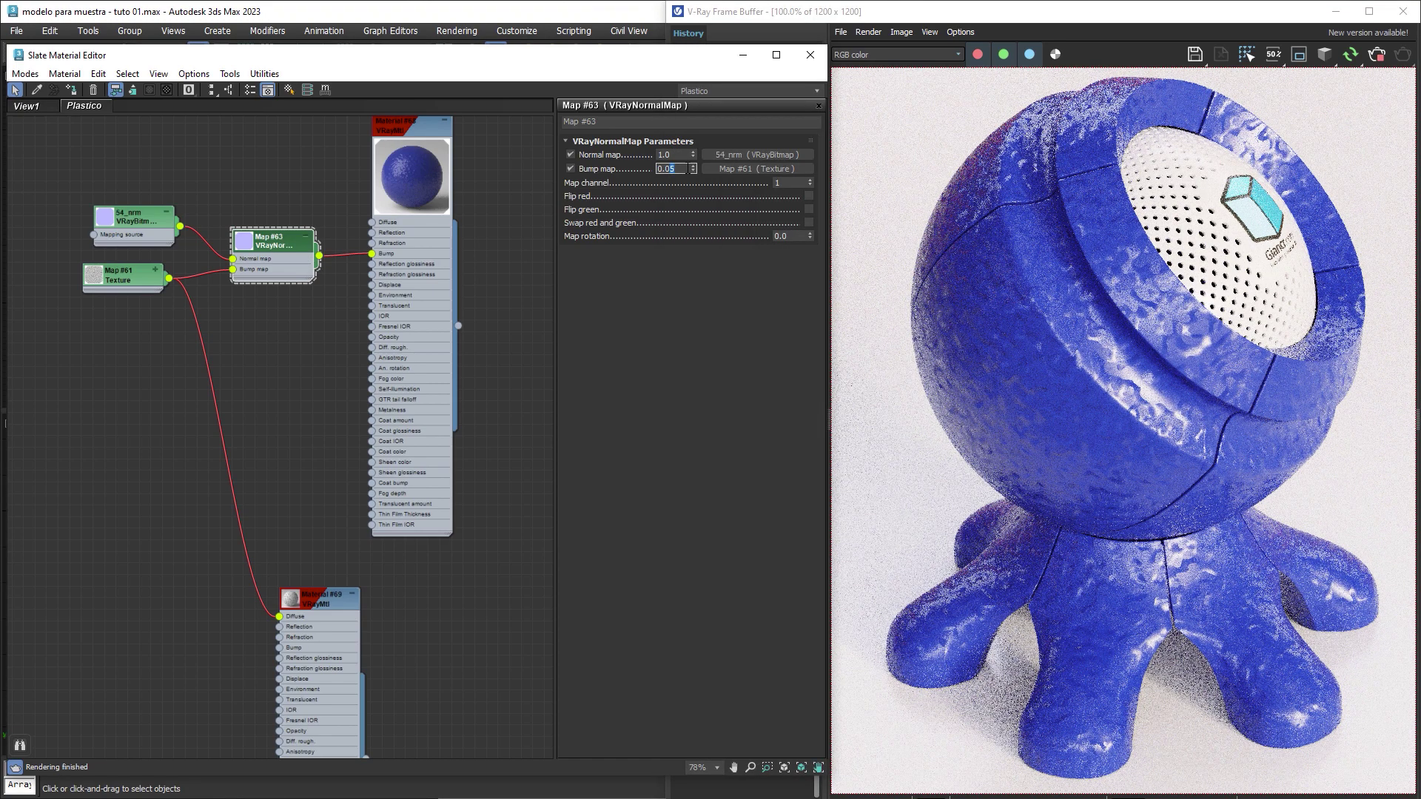
key("Return")
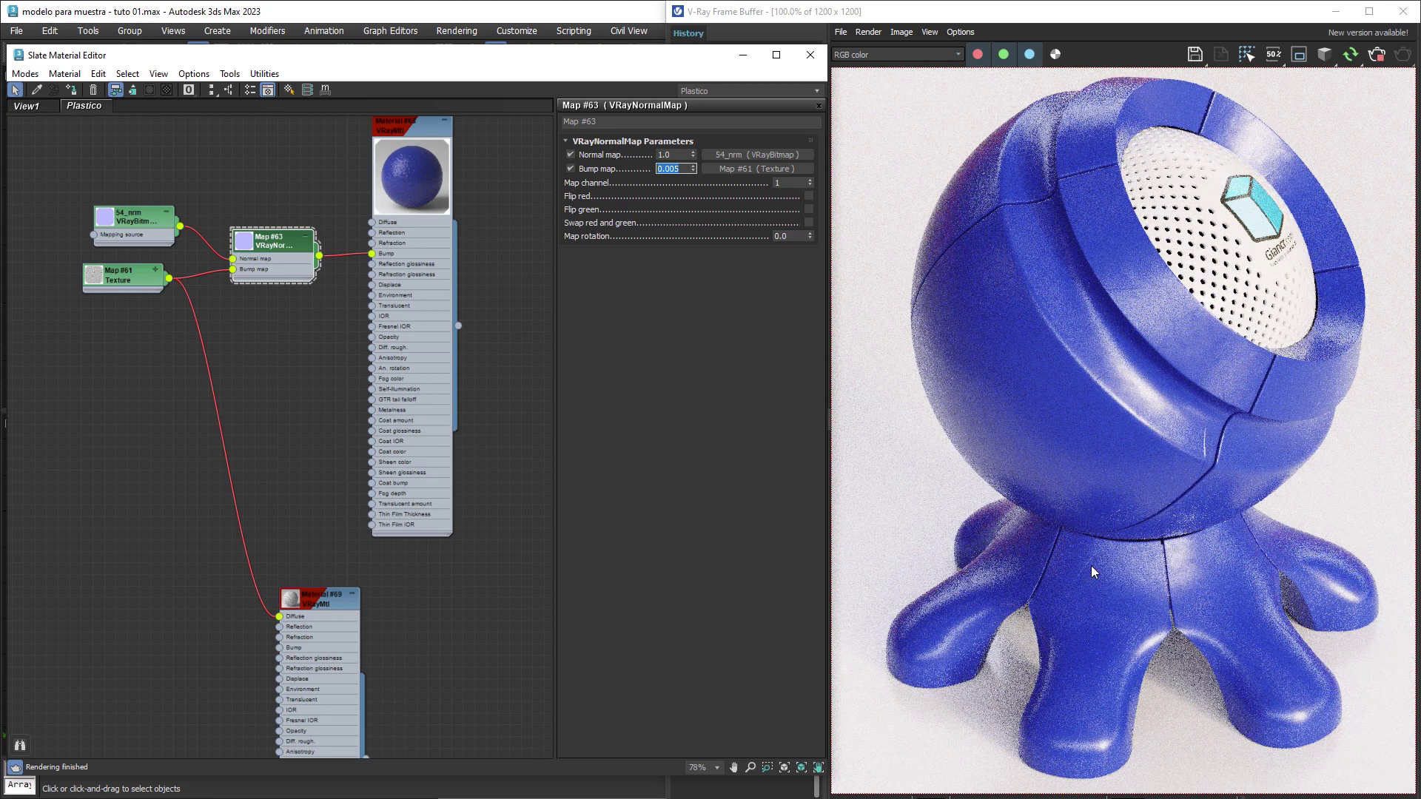
double_click(130, 216)
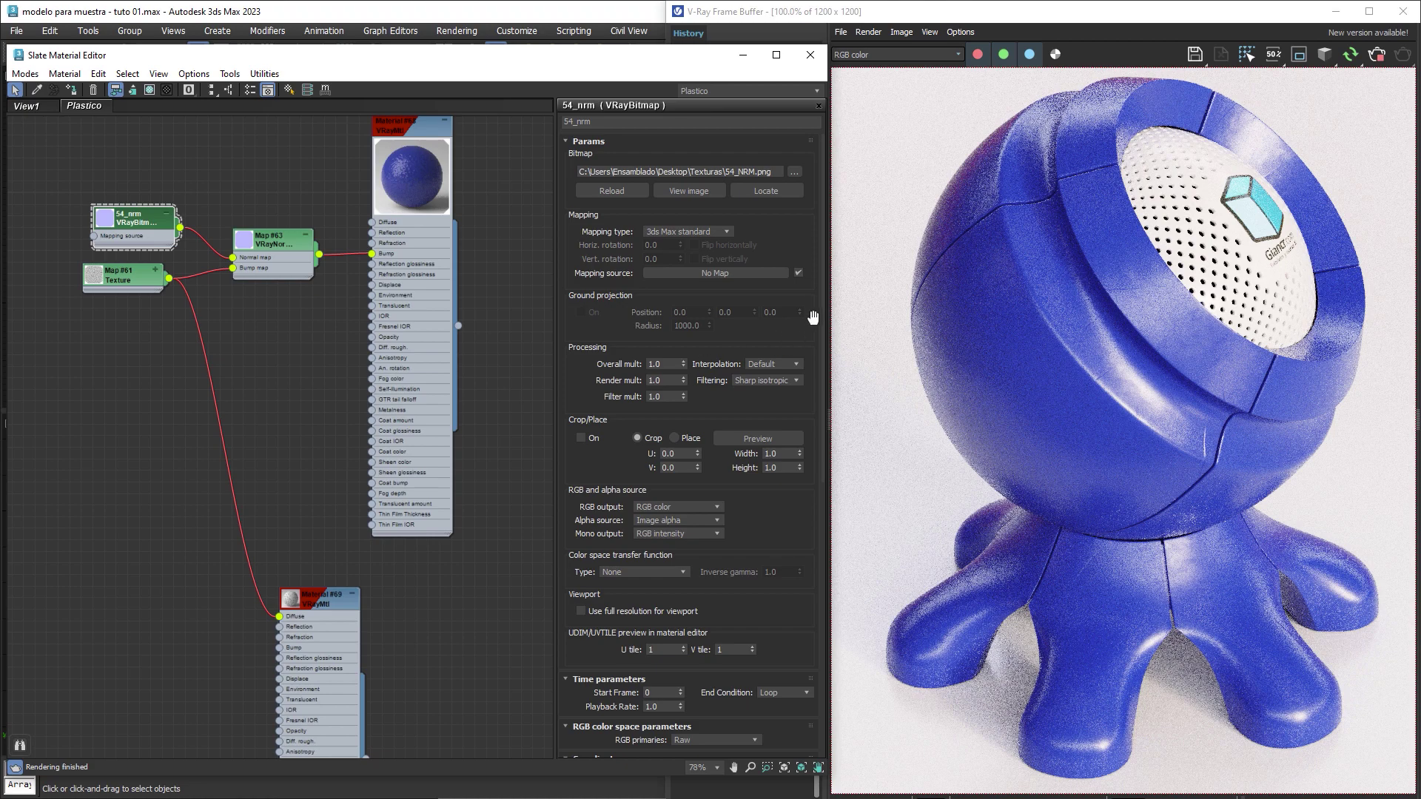
Set the 54_nrm bitmap's U and V tiling to 3, then raise both to 6.0.
scroll(752, 511, "down", 5)
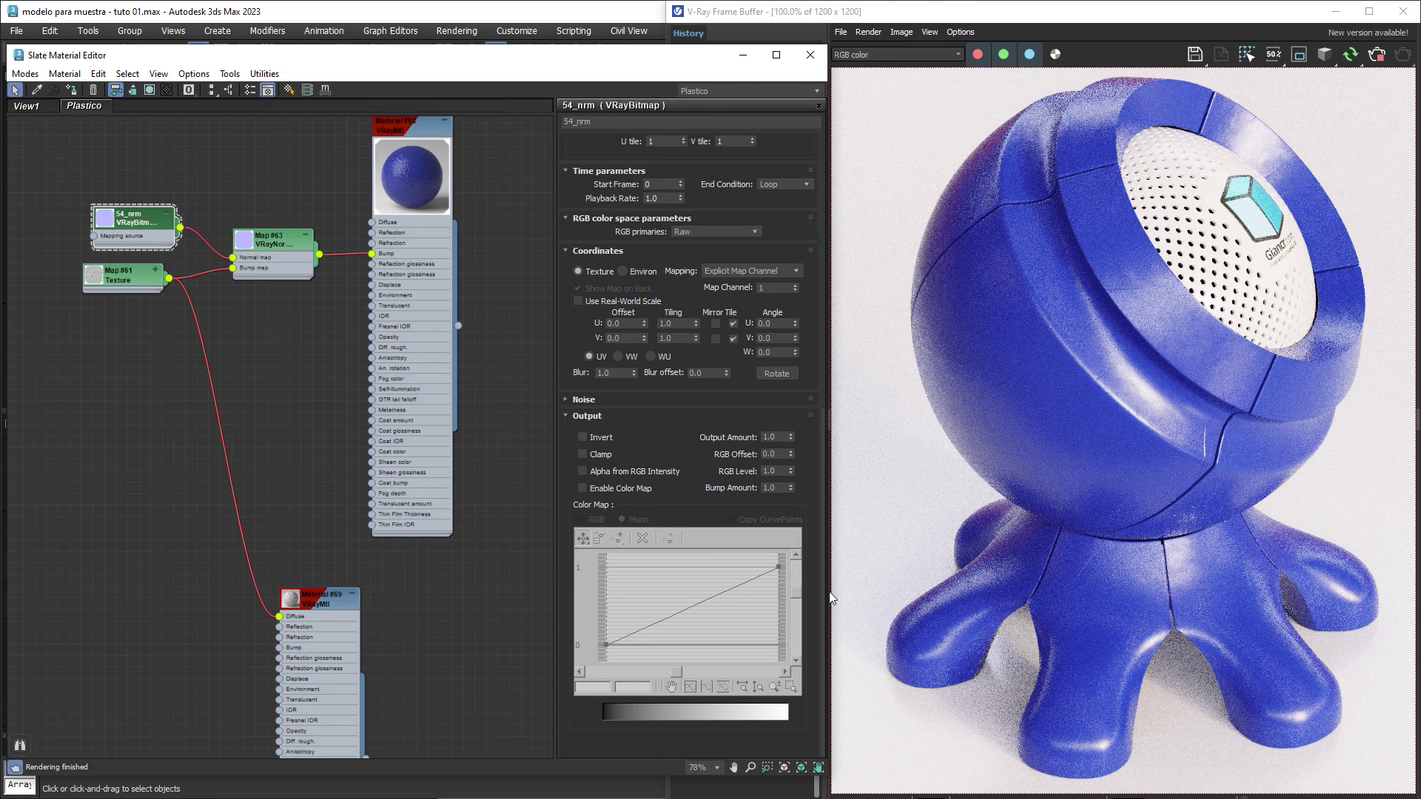
left_click(687, 323)
type("3")
key("Tab")
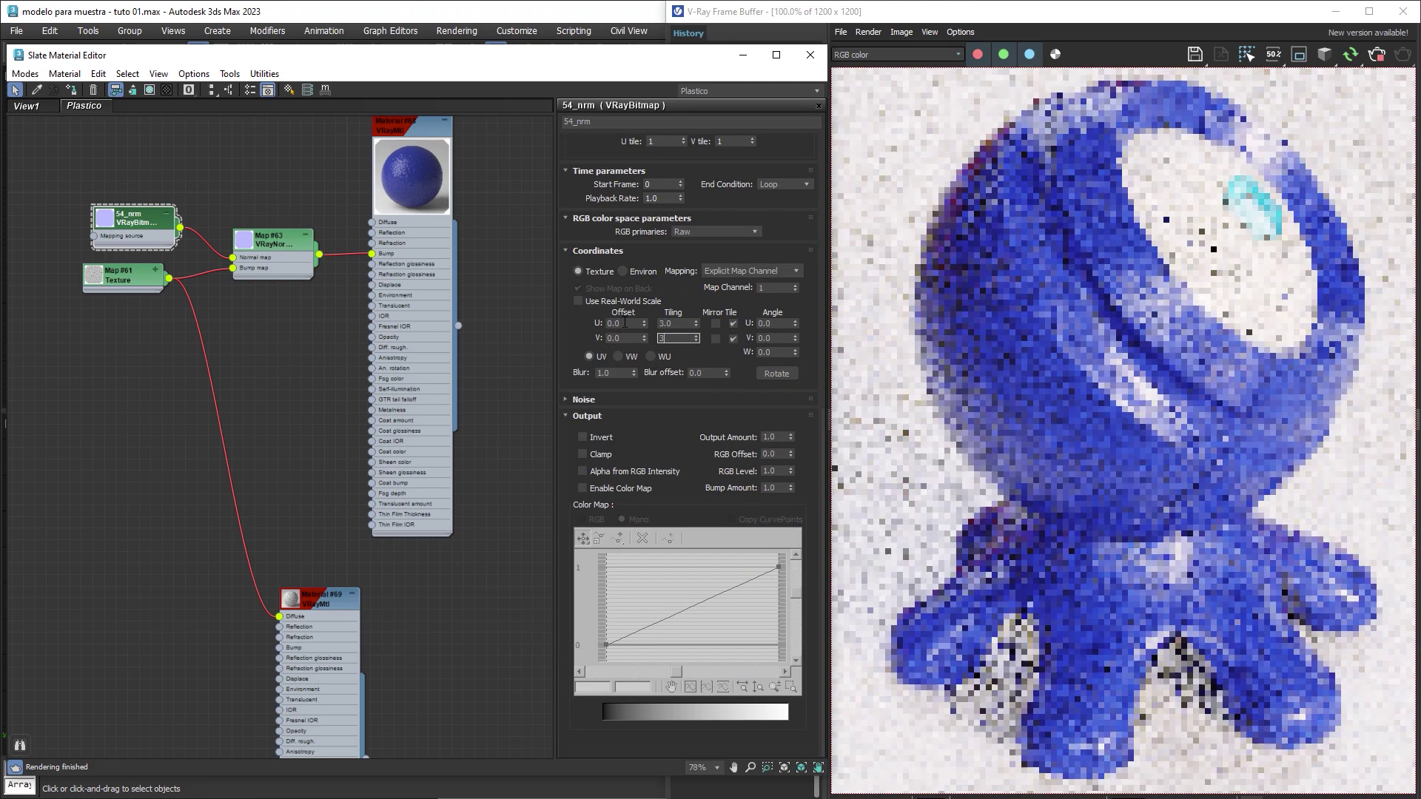
type("3")
key("Return")
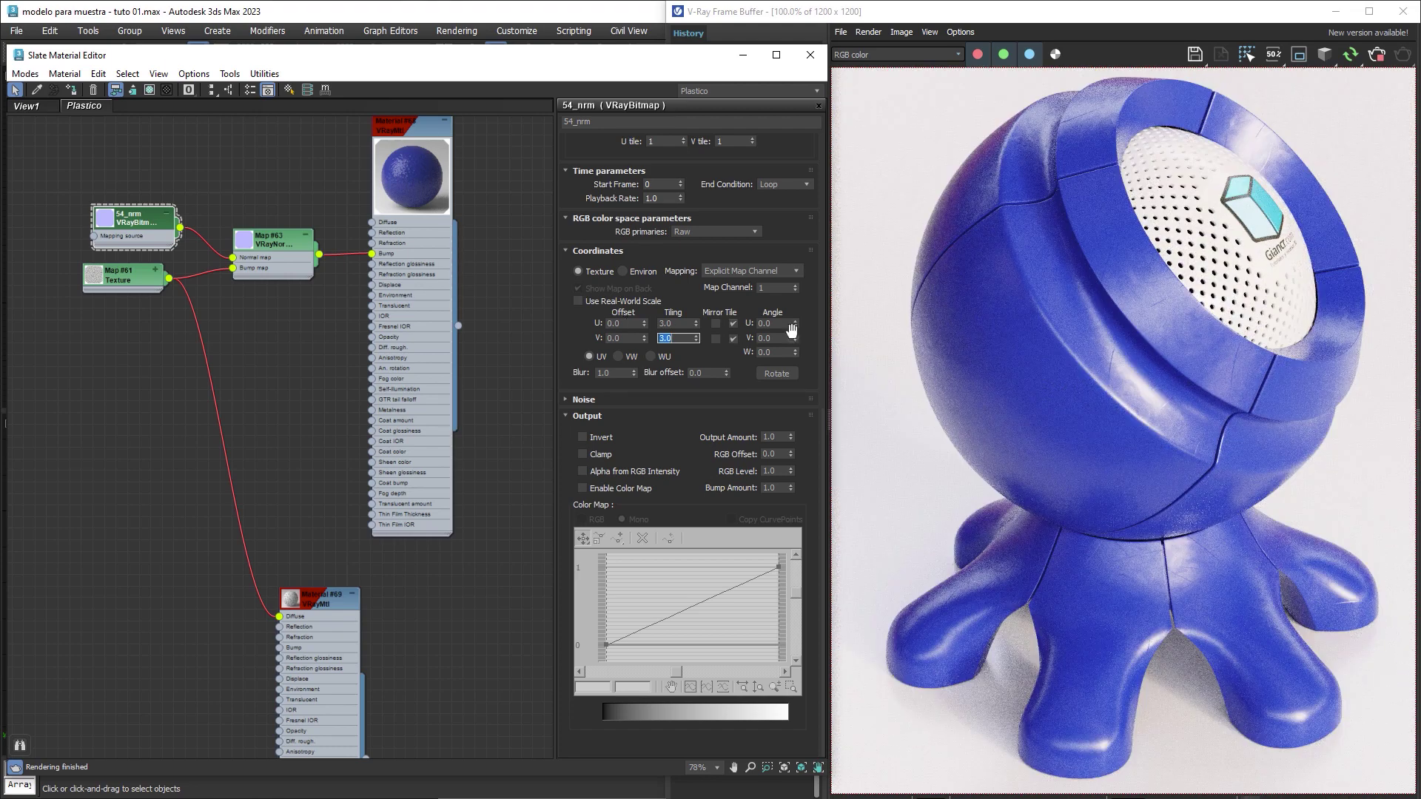
left_click(677, 323)
type("6")
key("Tab")
type("6")
key("Return")
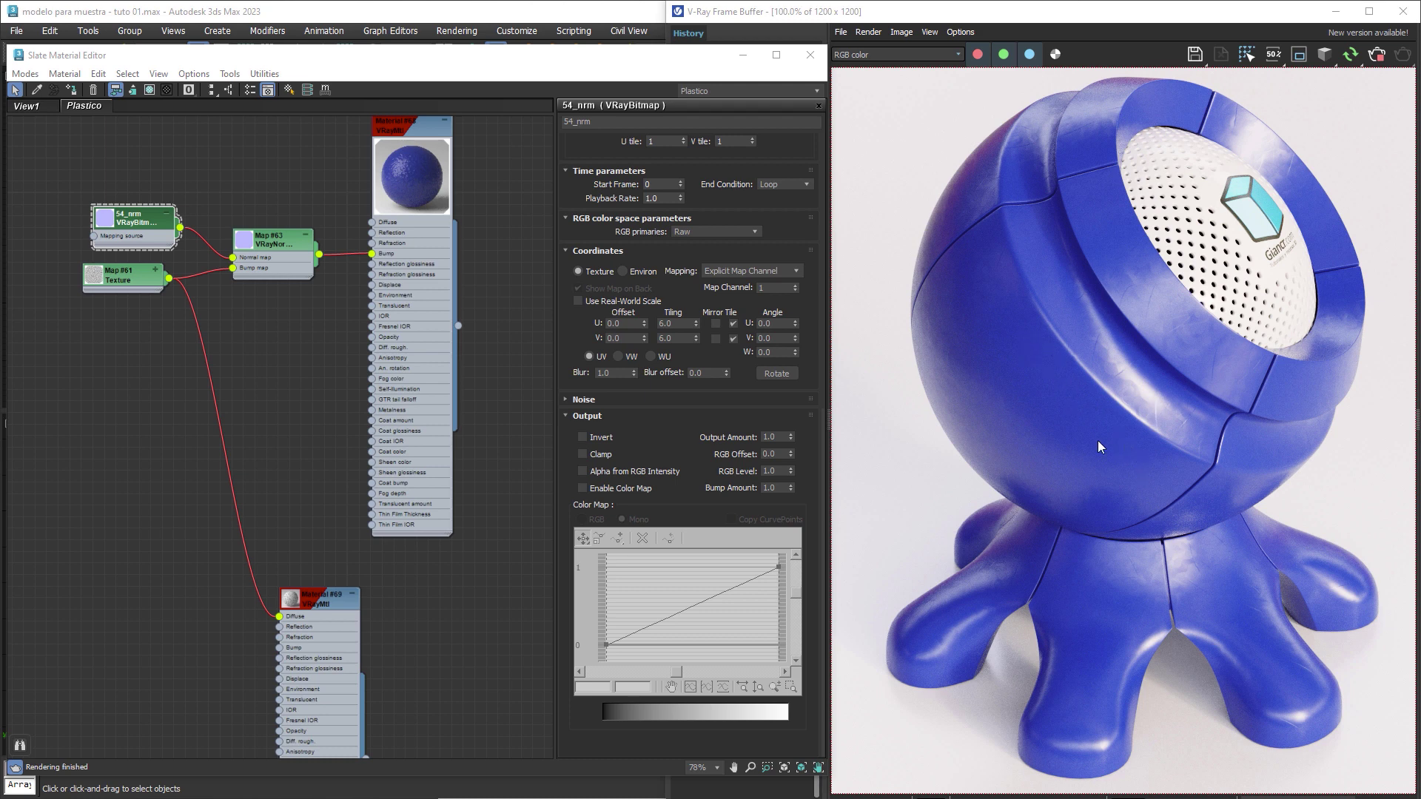
Drag 96.jpg from the Texturas folder into Slate as a VRayBitmap node named 96.
key("alt+Tab")
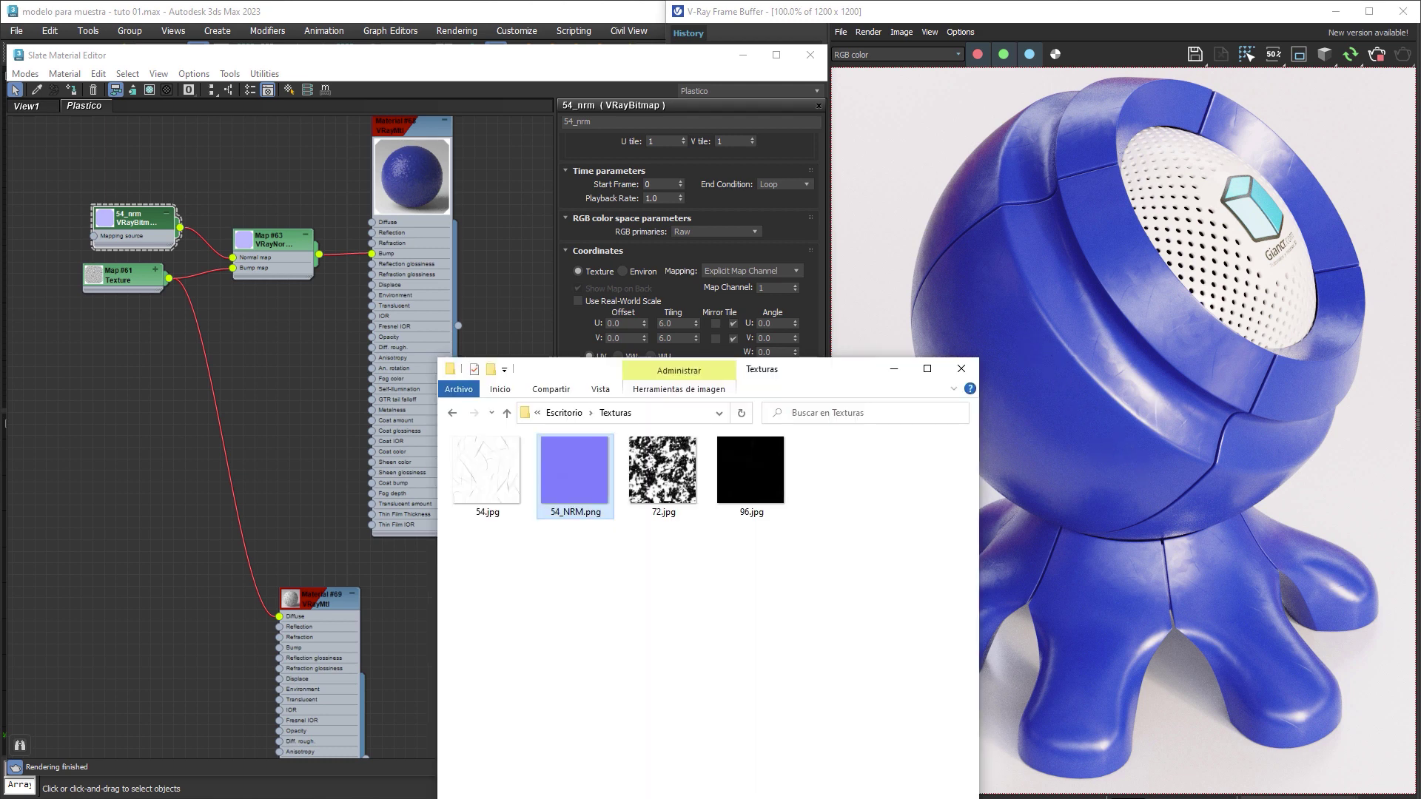
left_click(752, 476)
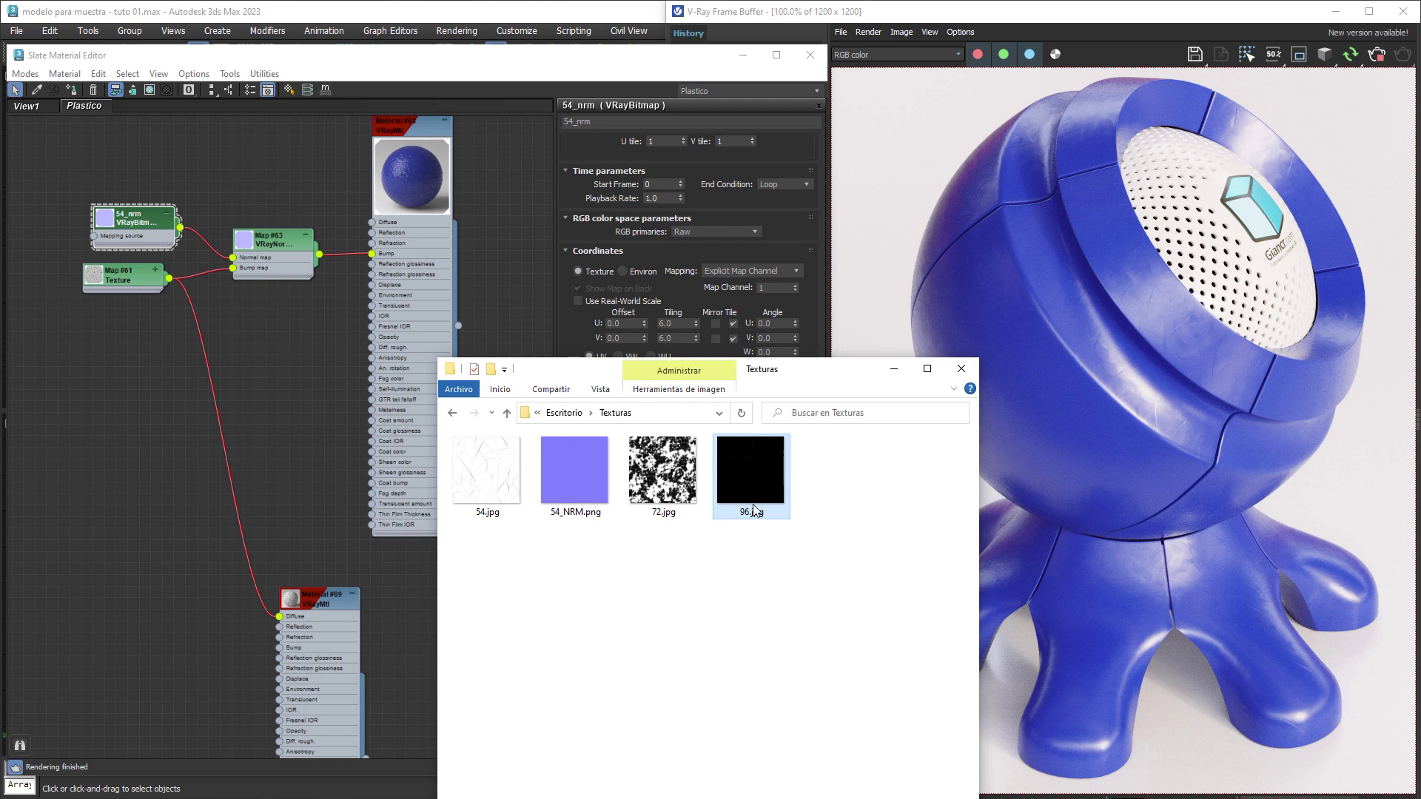
left_click_drag(746, 471, 152, 407)
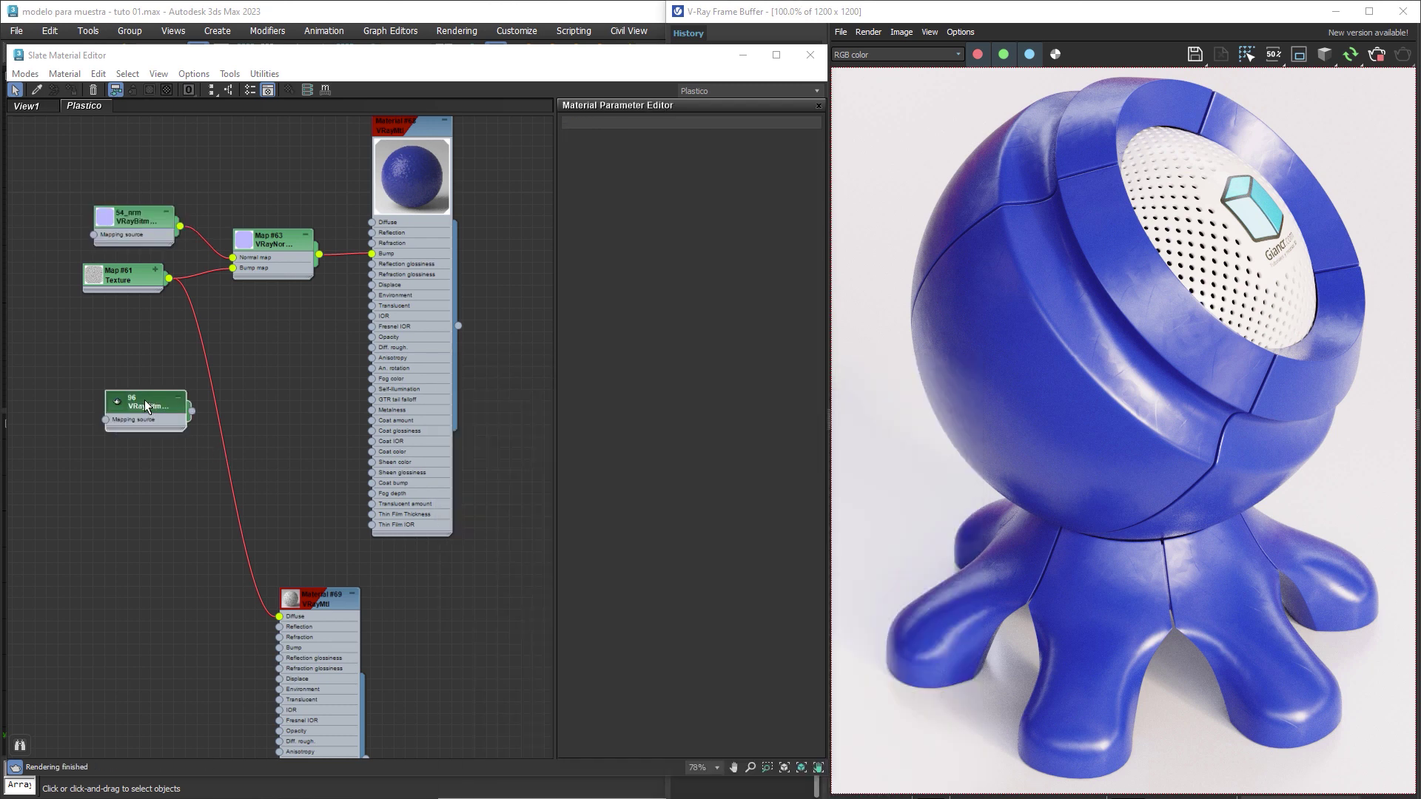
double_click(146, 405)
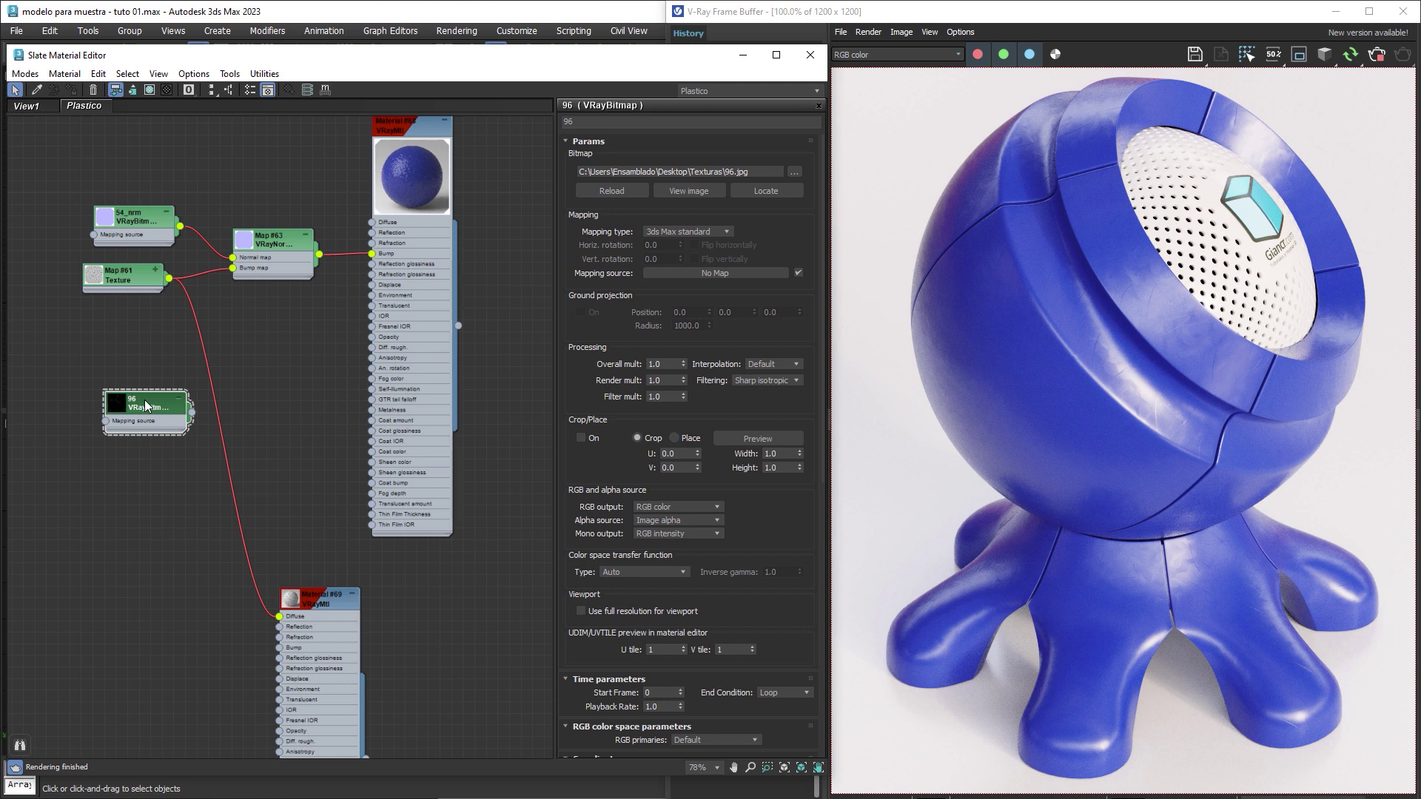
left_click_drag(149, 402, 130, 350)
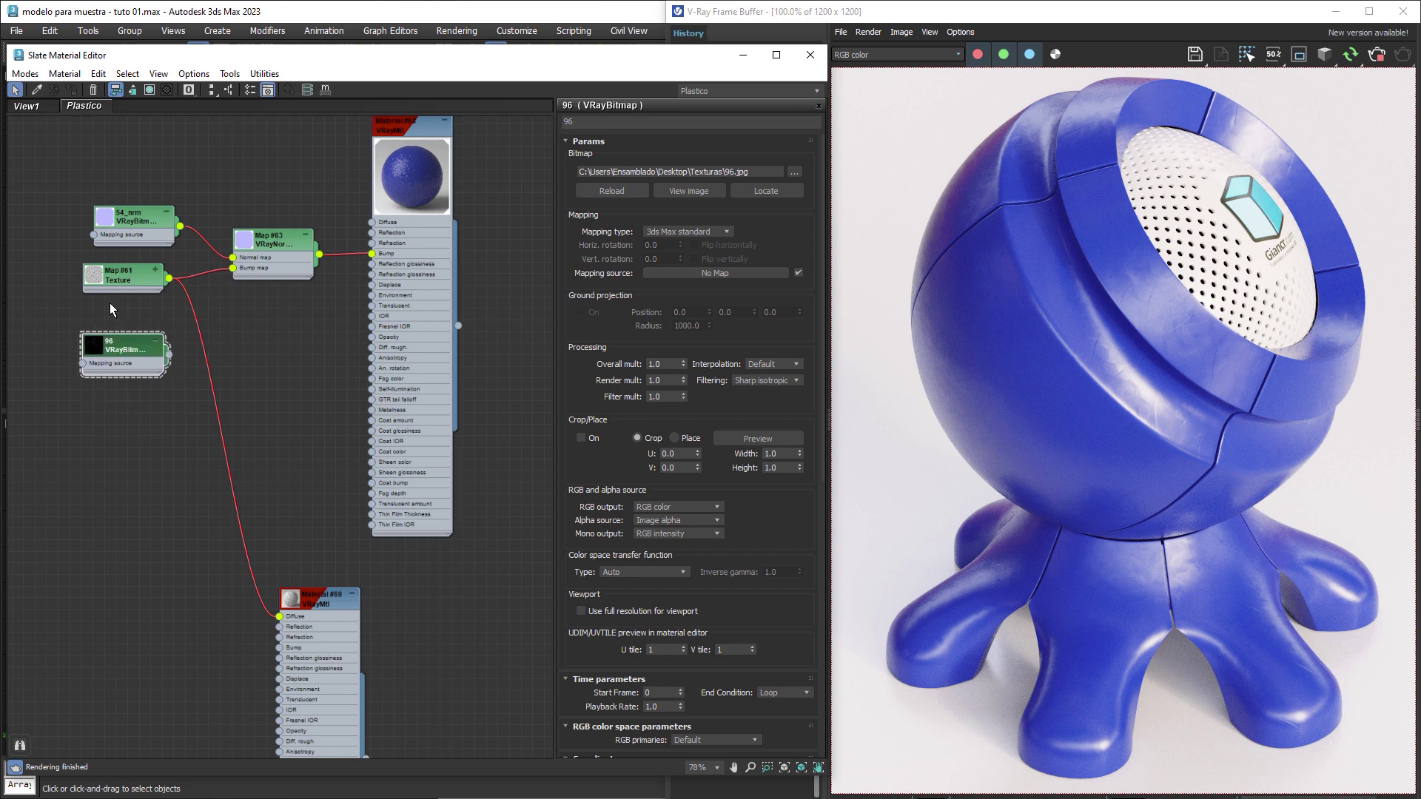
left_click_drag(169, 356, 228, 349)
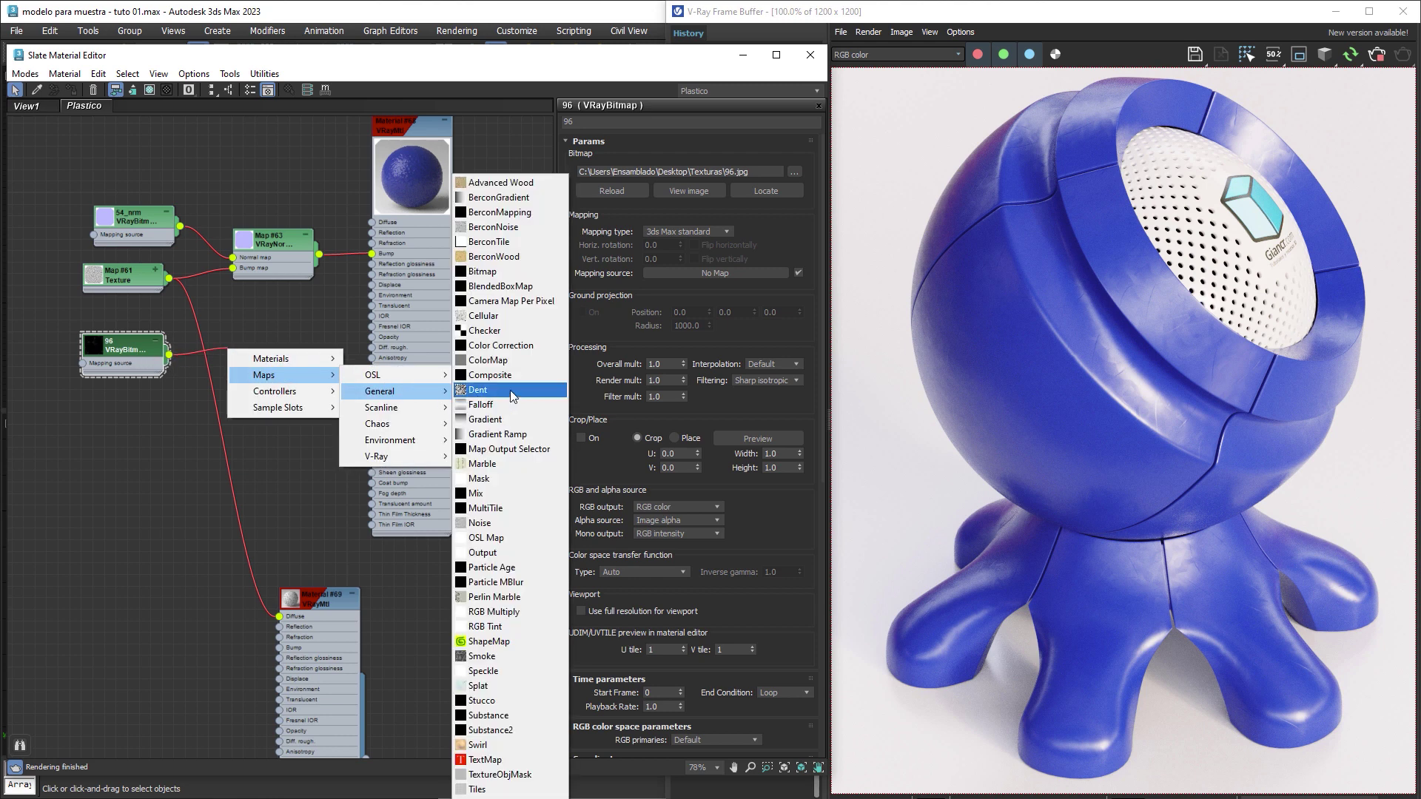
Create three-layer Composite Map #65 with the 96 bitmap wired into Layer 3.
left_click(522, 370)
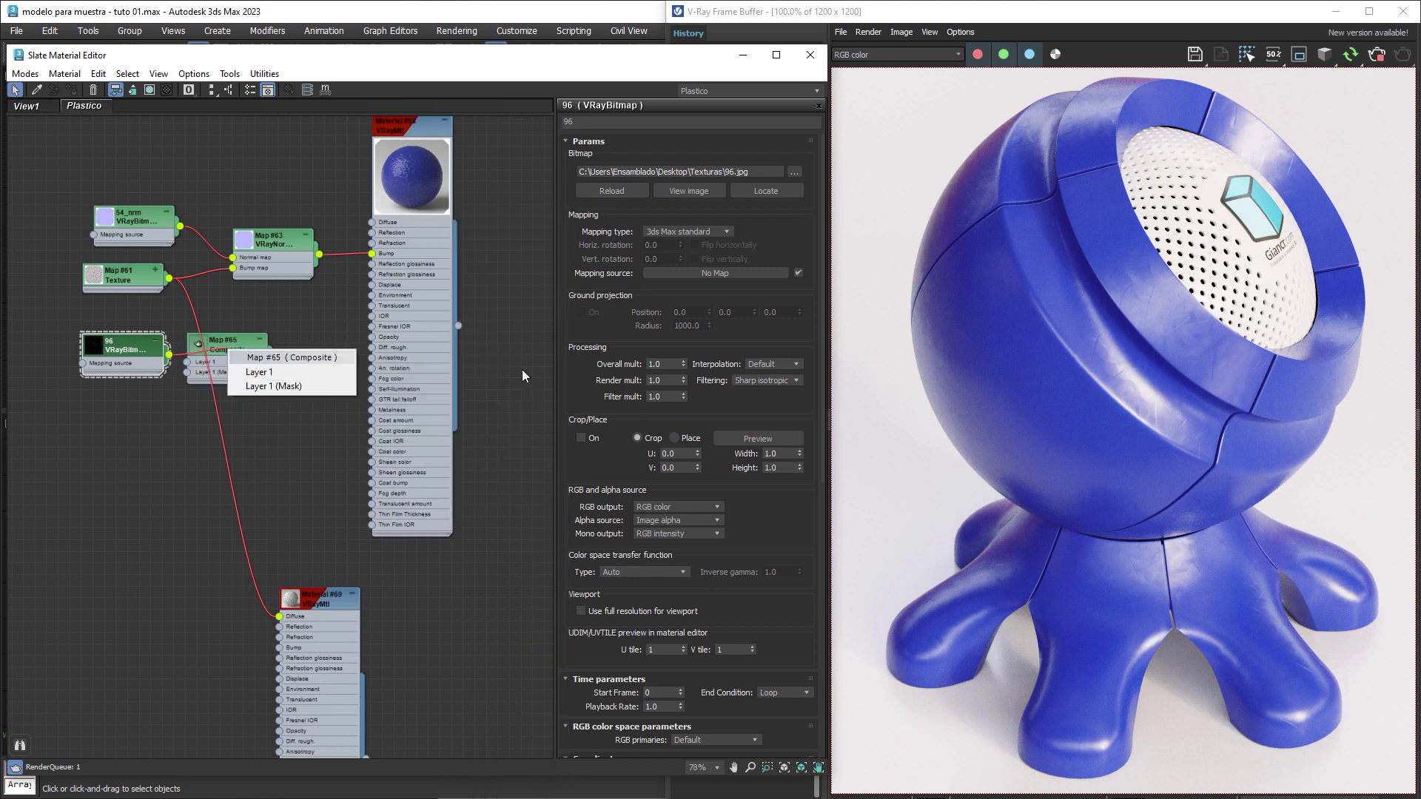
left_click(252, 373)
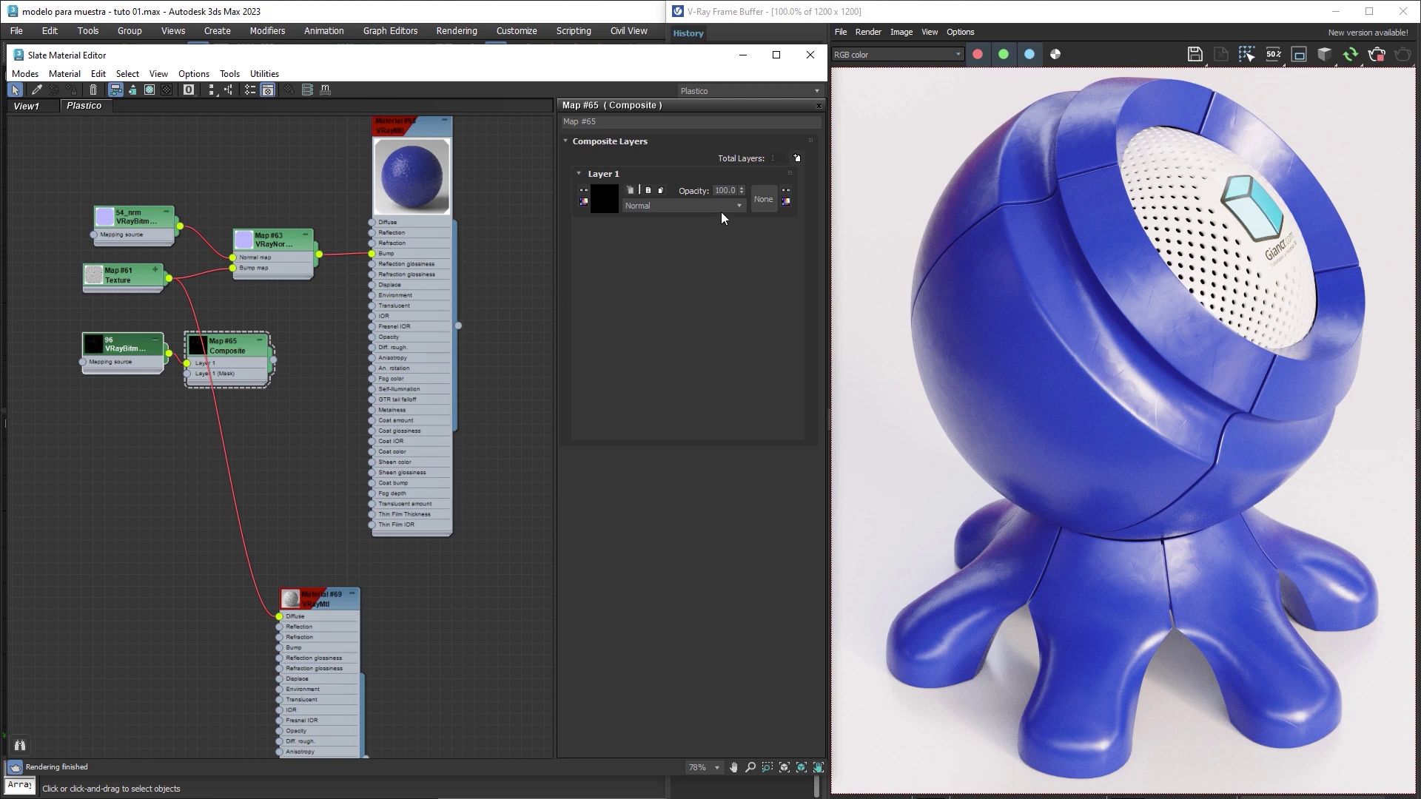
left_click(797, 157)
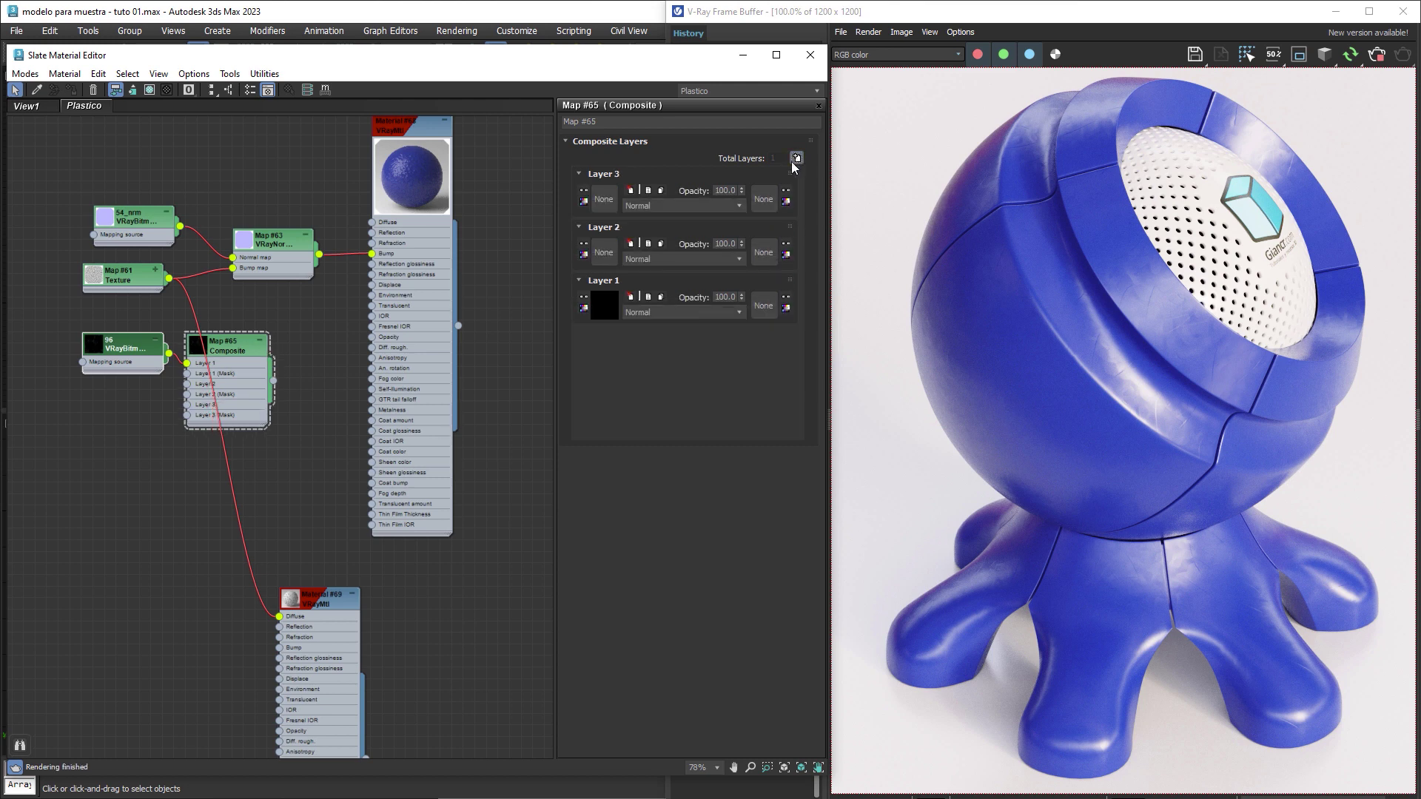
mouse_move(161, 361)
left_mouse_down()
mouse_move(112, 435)
mouse_move(104, 476)
left_mouse_up()
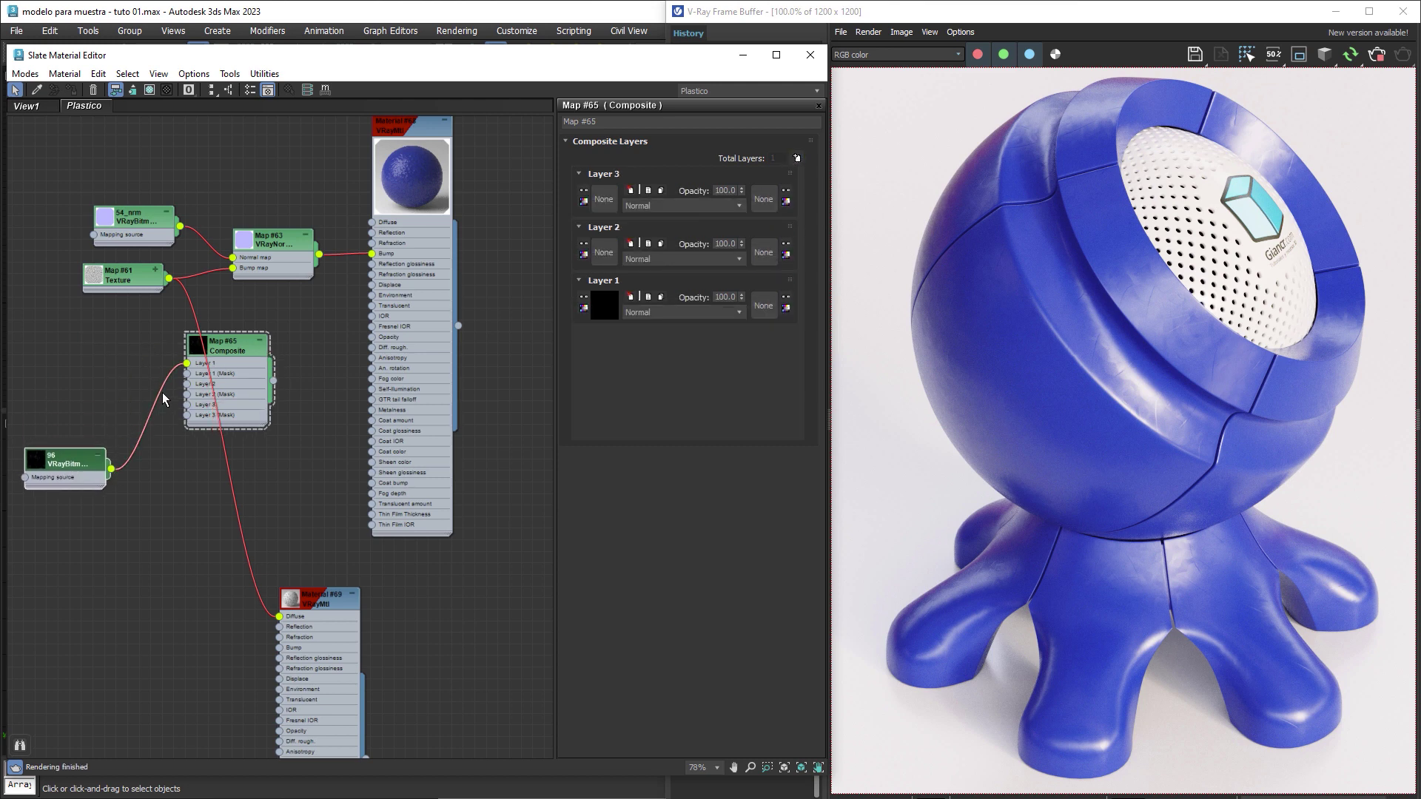
left_click_drag(191, 366, 186, 406)
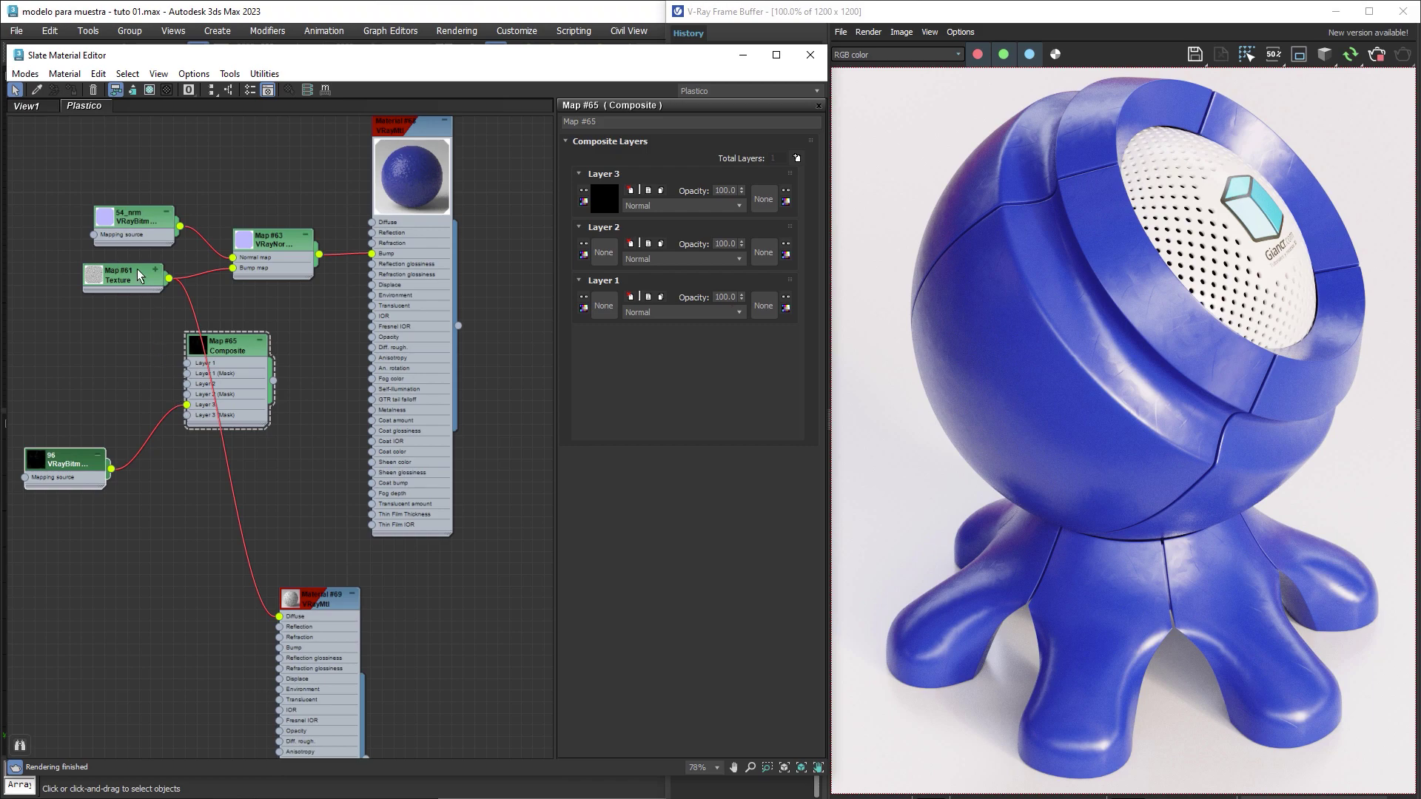
Put a mid-grey 128 VRayColor on Composite Layer 1 and feed the Composite into the normal map's bump.
mouse_move(136, 269)
left_mouse_down()
mouse_move(61, 353)
mouse_move(69, 403)
mouse_move(153, 411)
mouse_move(187, 396)
mouse_move(113, 335)
left_mouse_up()
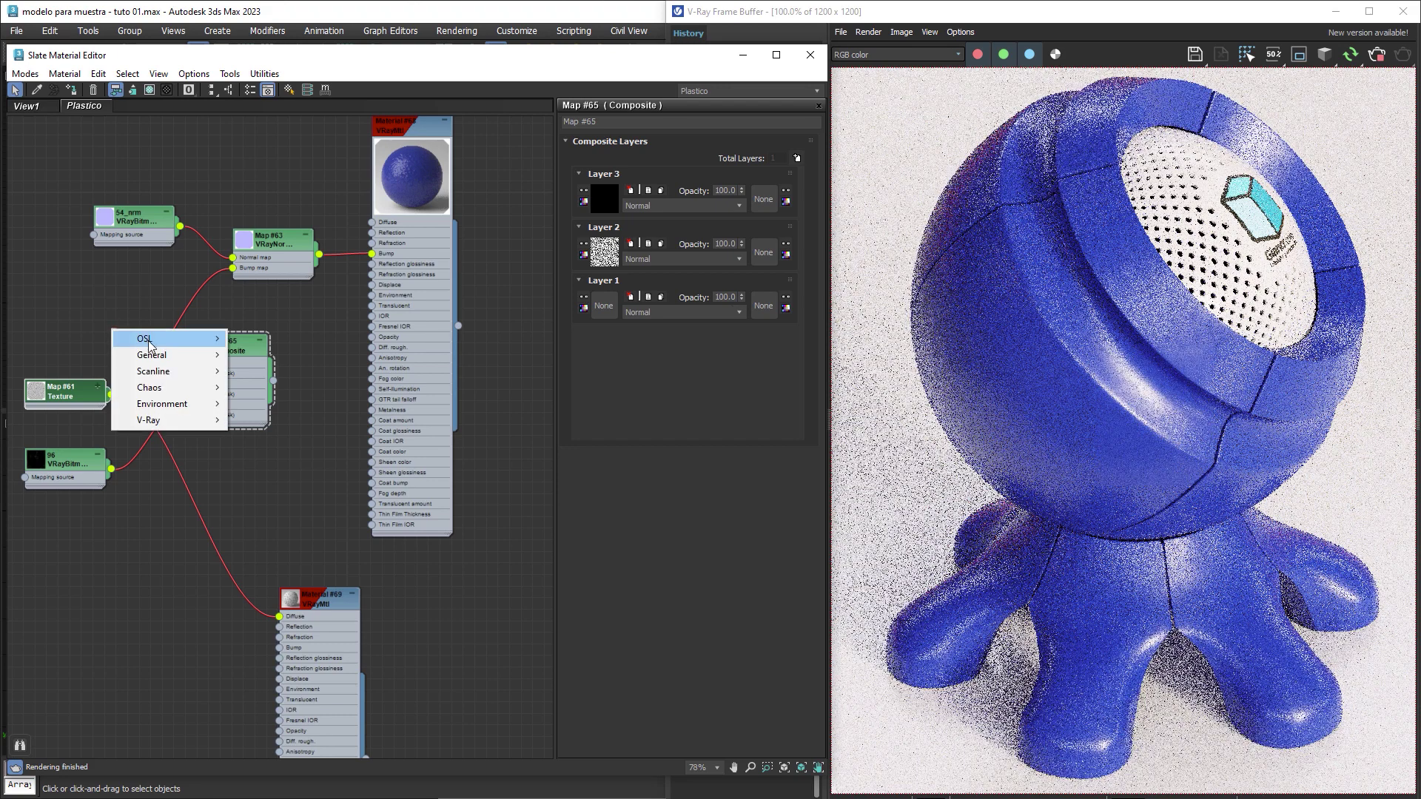
mouse_move(155, 420)
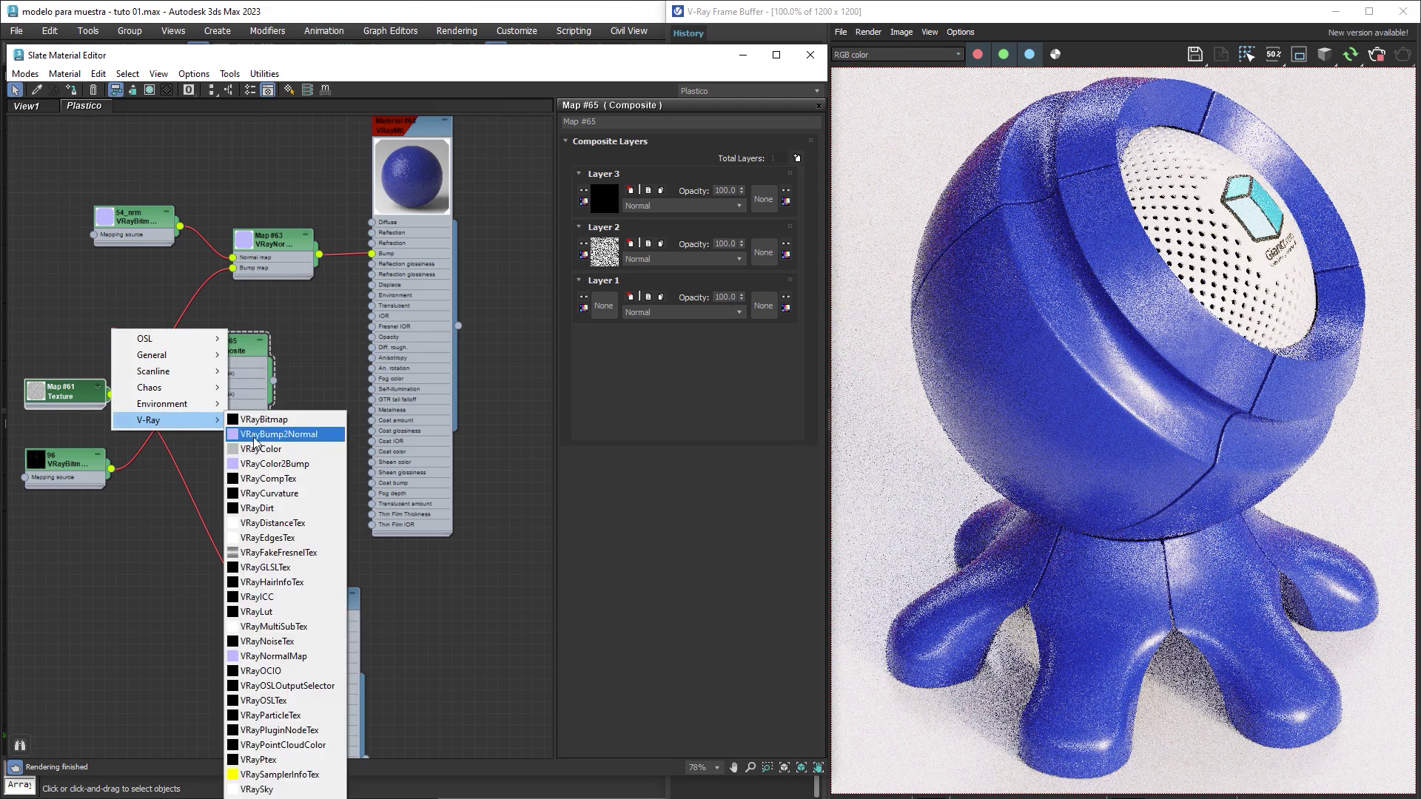
left_click(260, 449)
left_click_drag(170, 340, 95, 339)
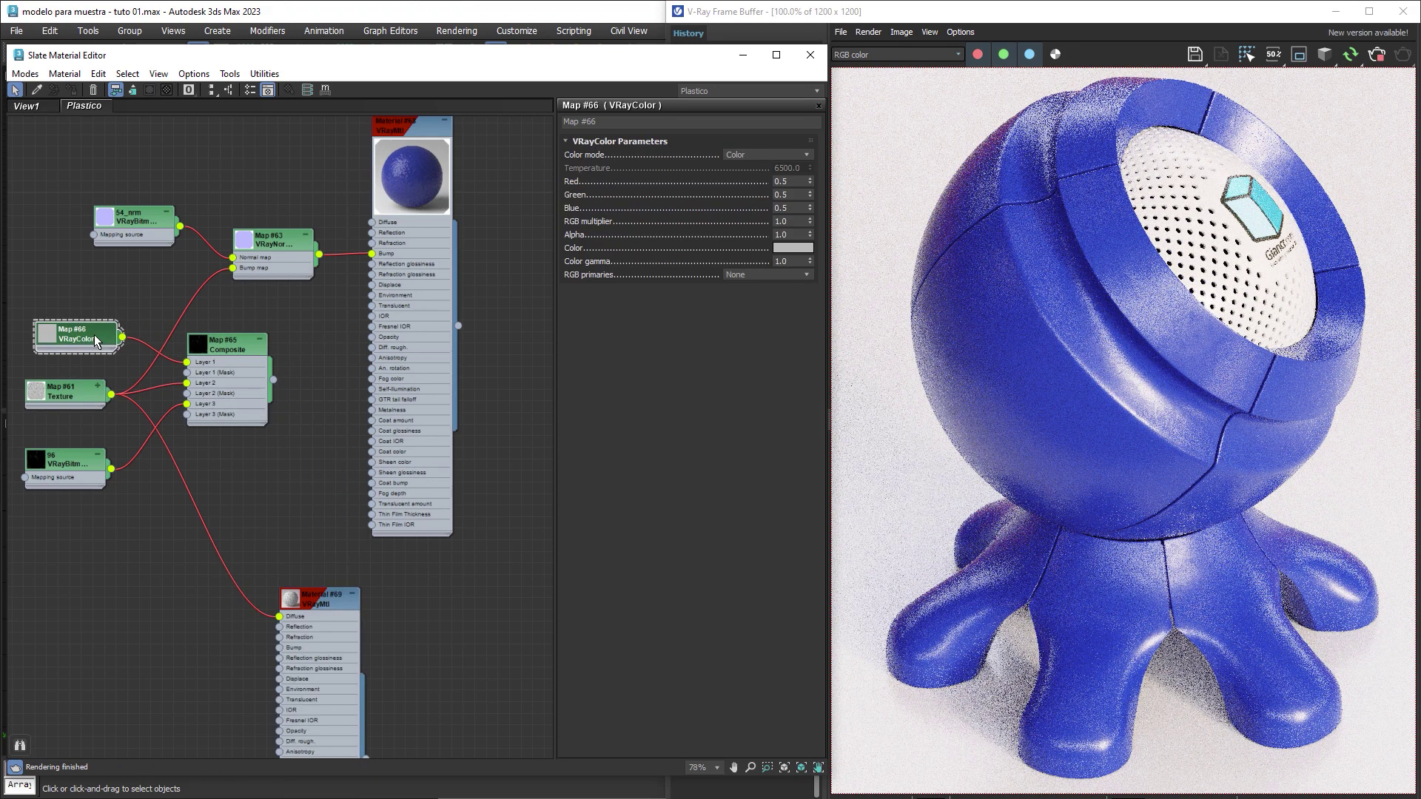
left_click(777, 249)
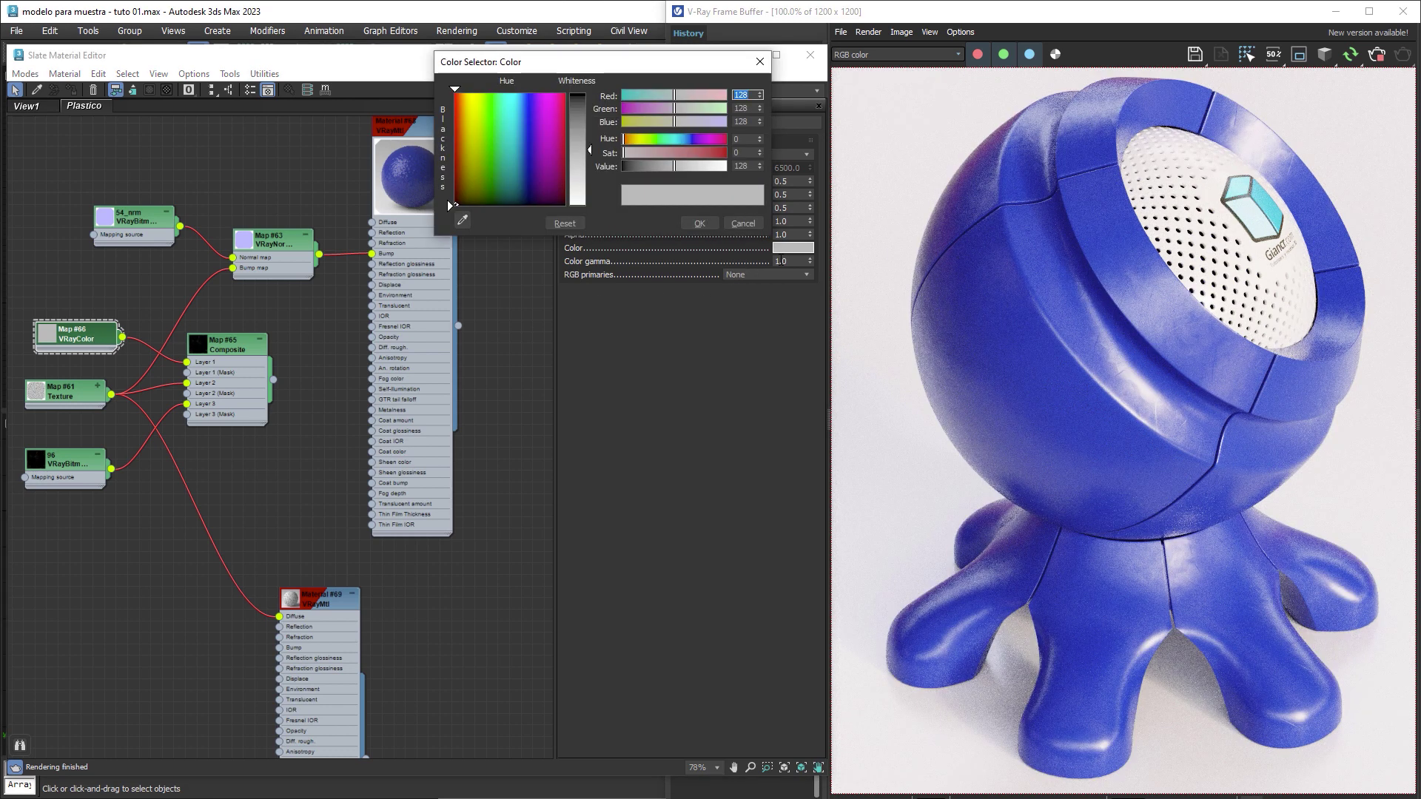
left_click(698, 224)
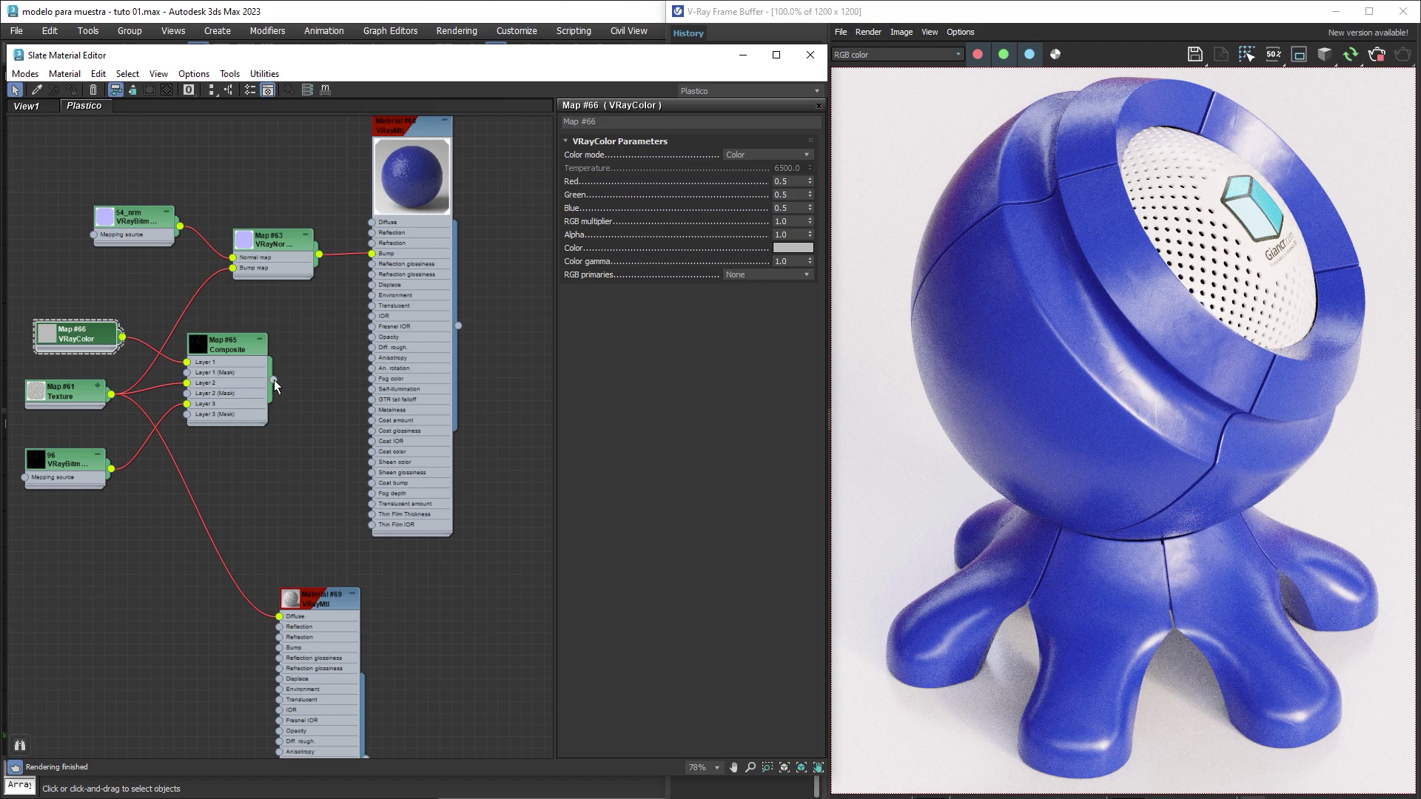
left_click_drag(274, 380, 233, 268)
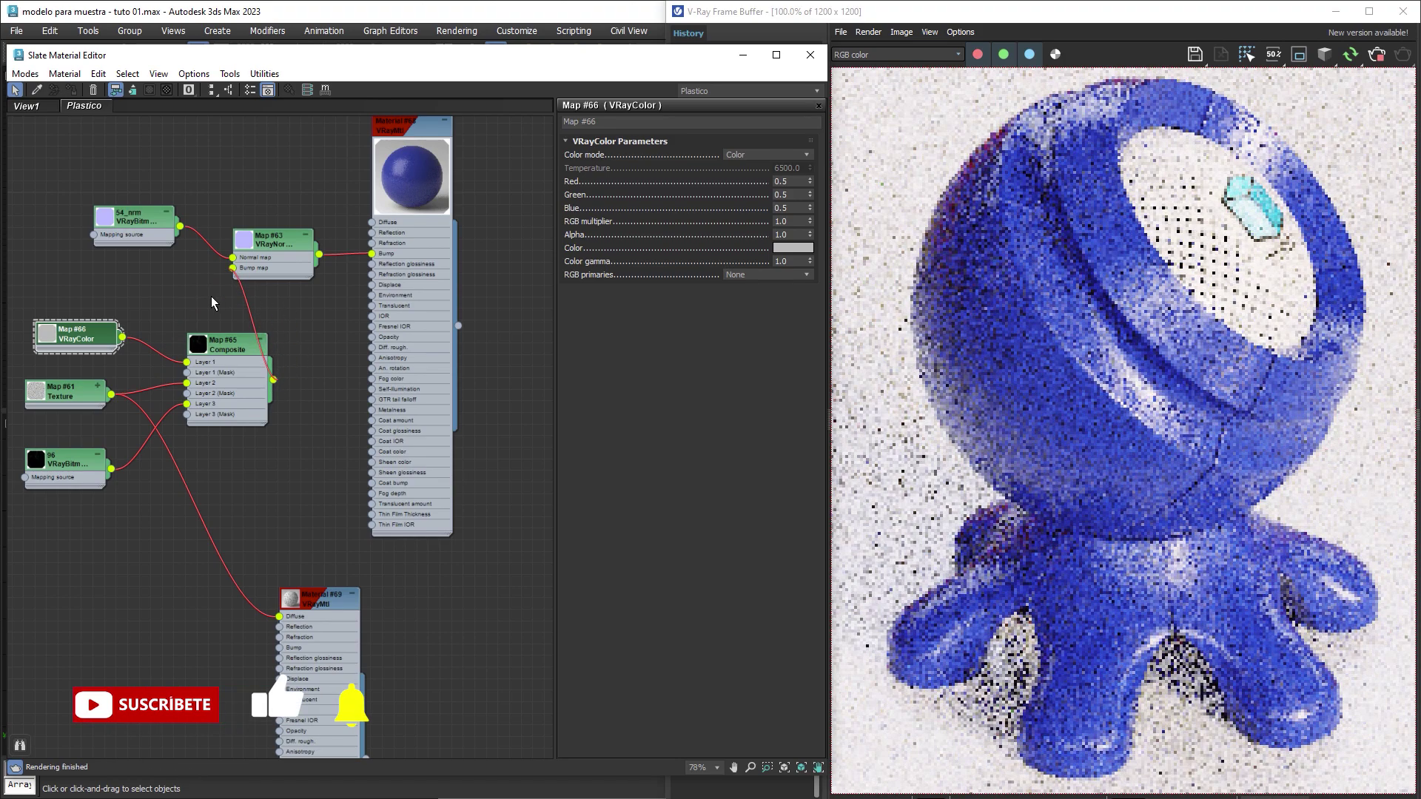
middle_click_drag(211, 296, 234, 289)
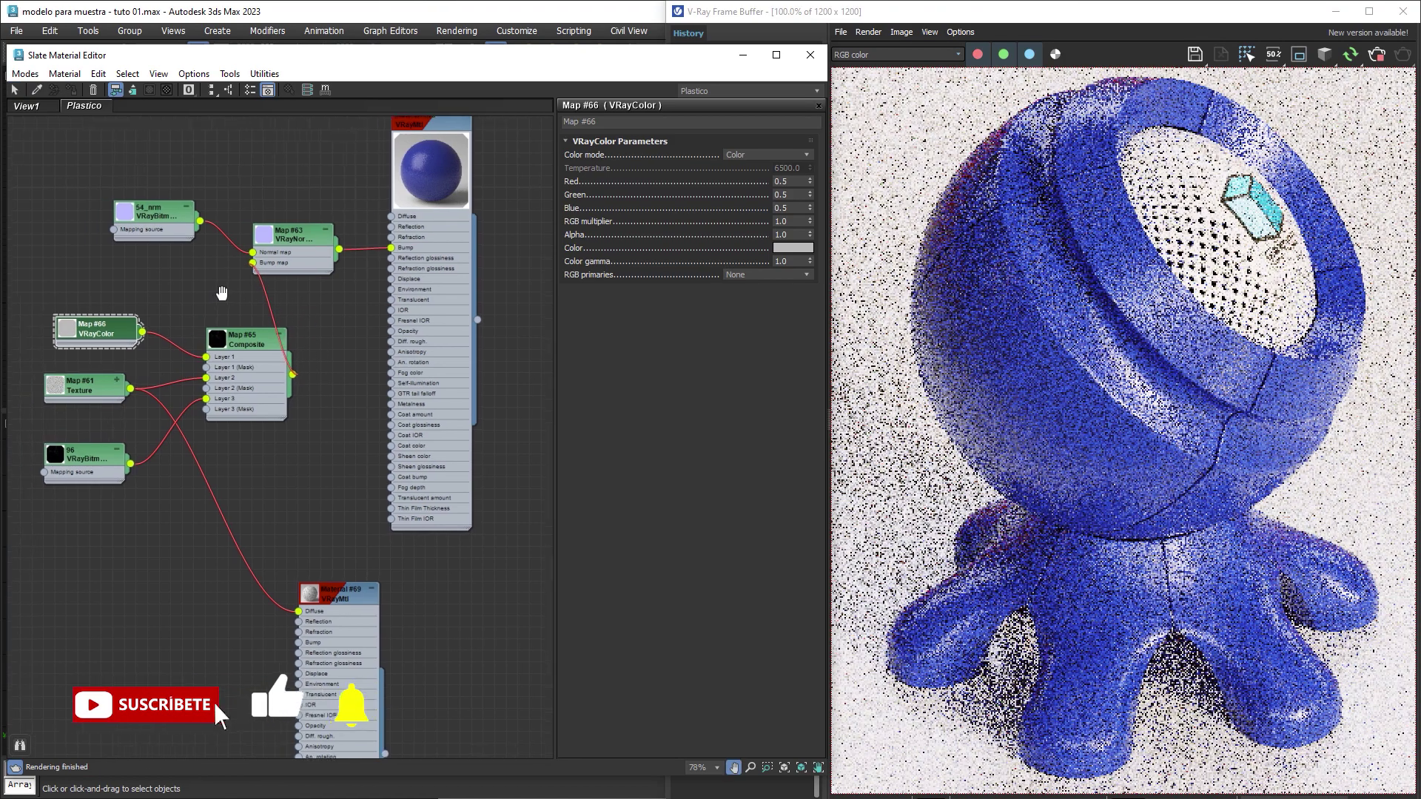
Switch the Composite's Layer 2 and Layer 3 blending modes to Multiply.
double_click(247, 339)
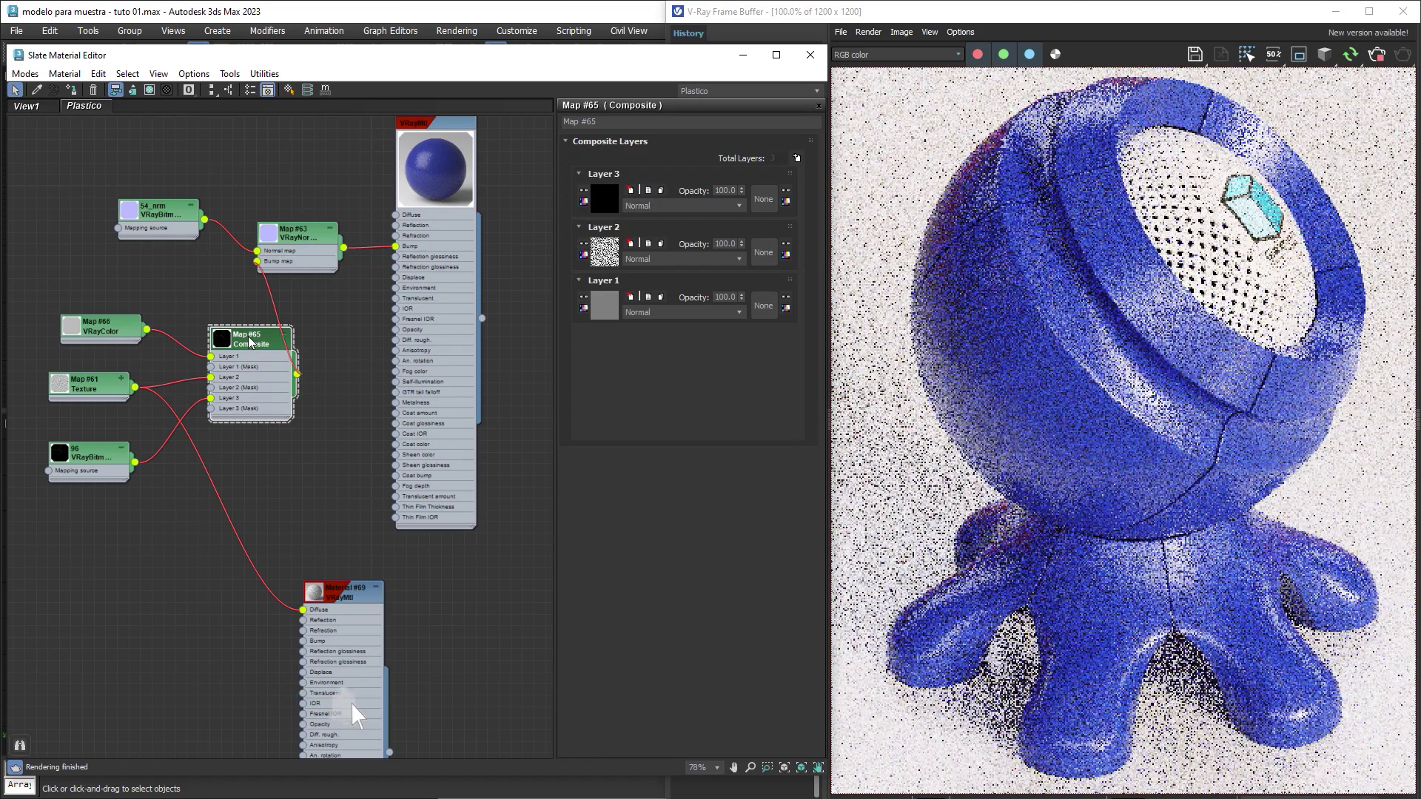
left_click(669, 259)
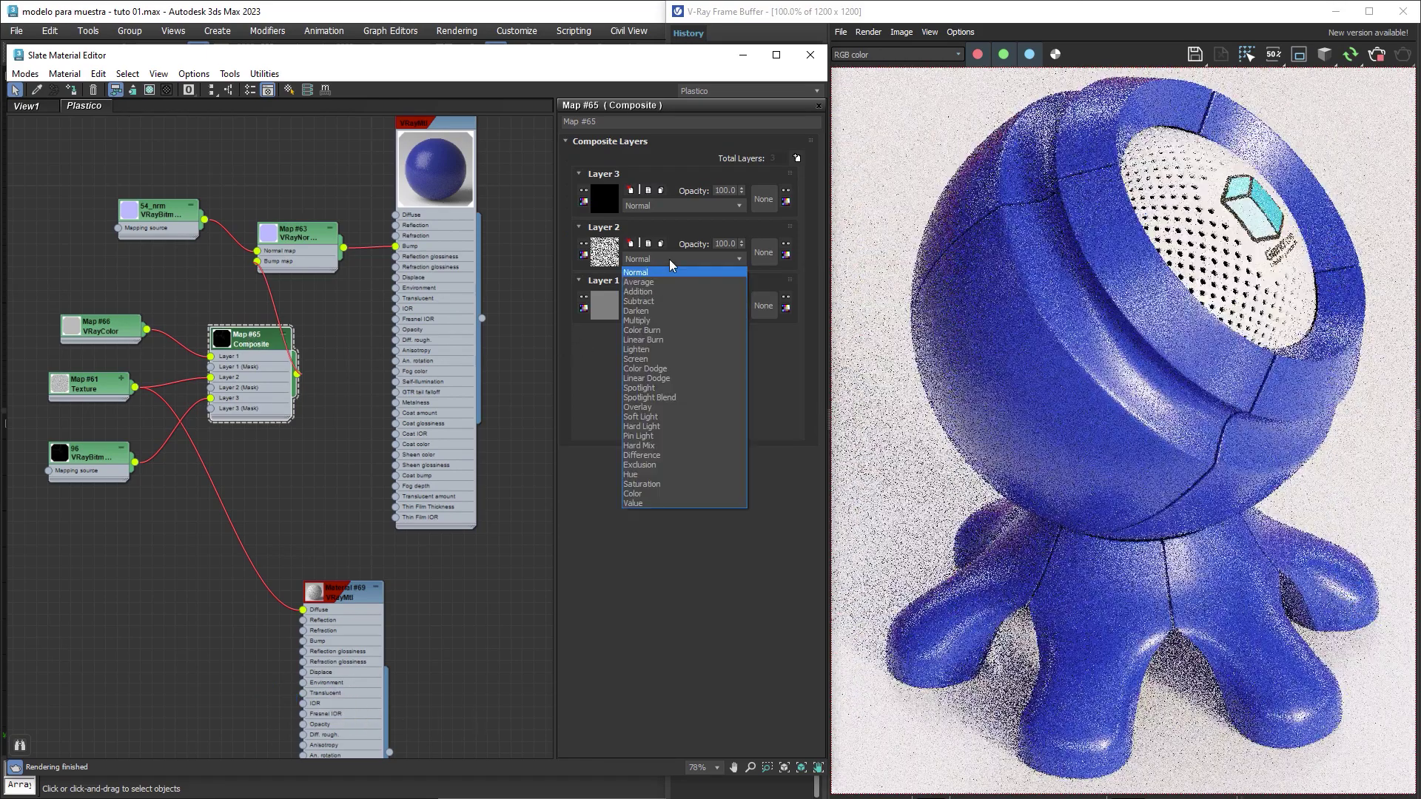
left_click(653, 319)
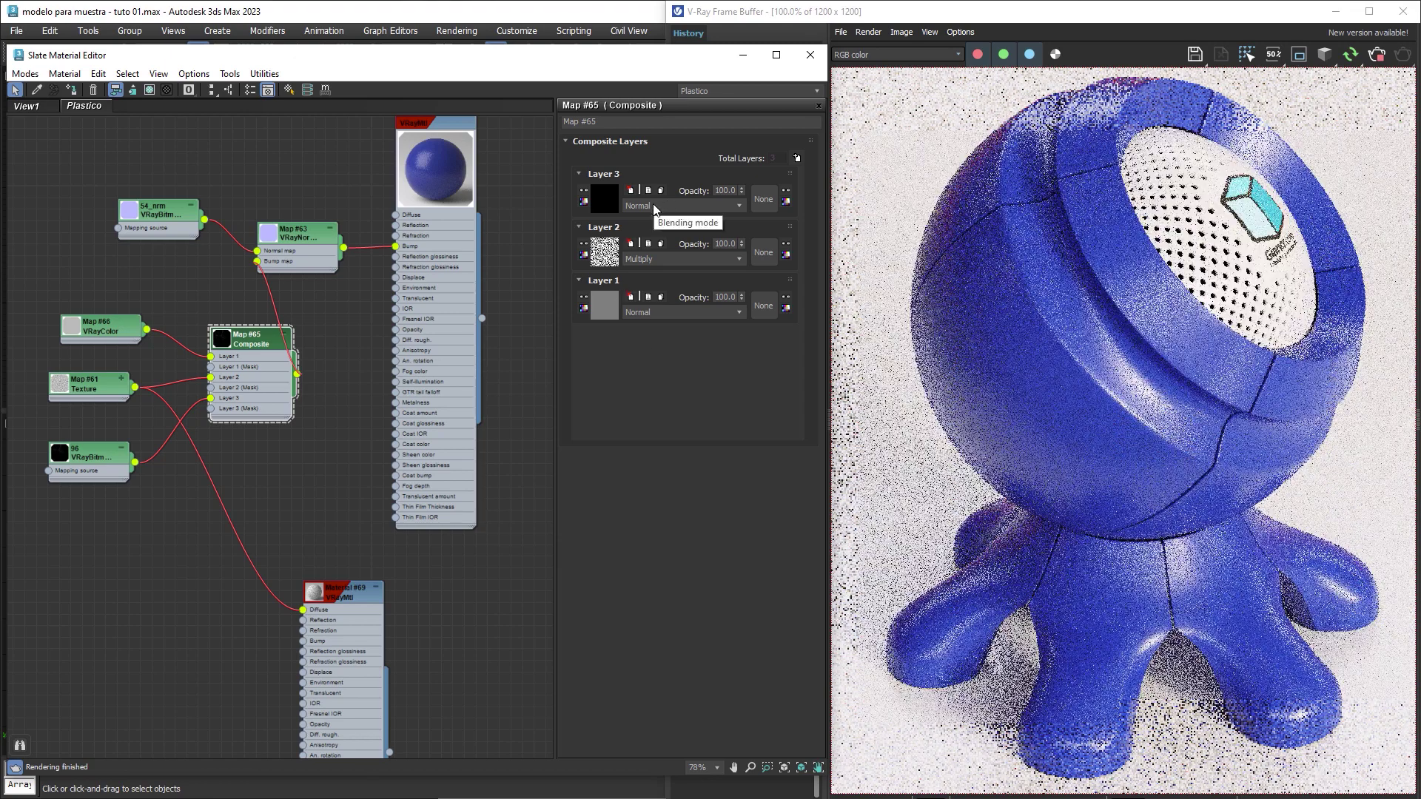
left_click(663, 207)
left_click(653, 268)
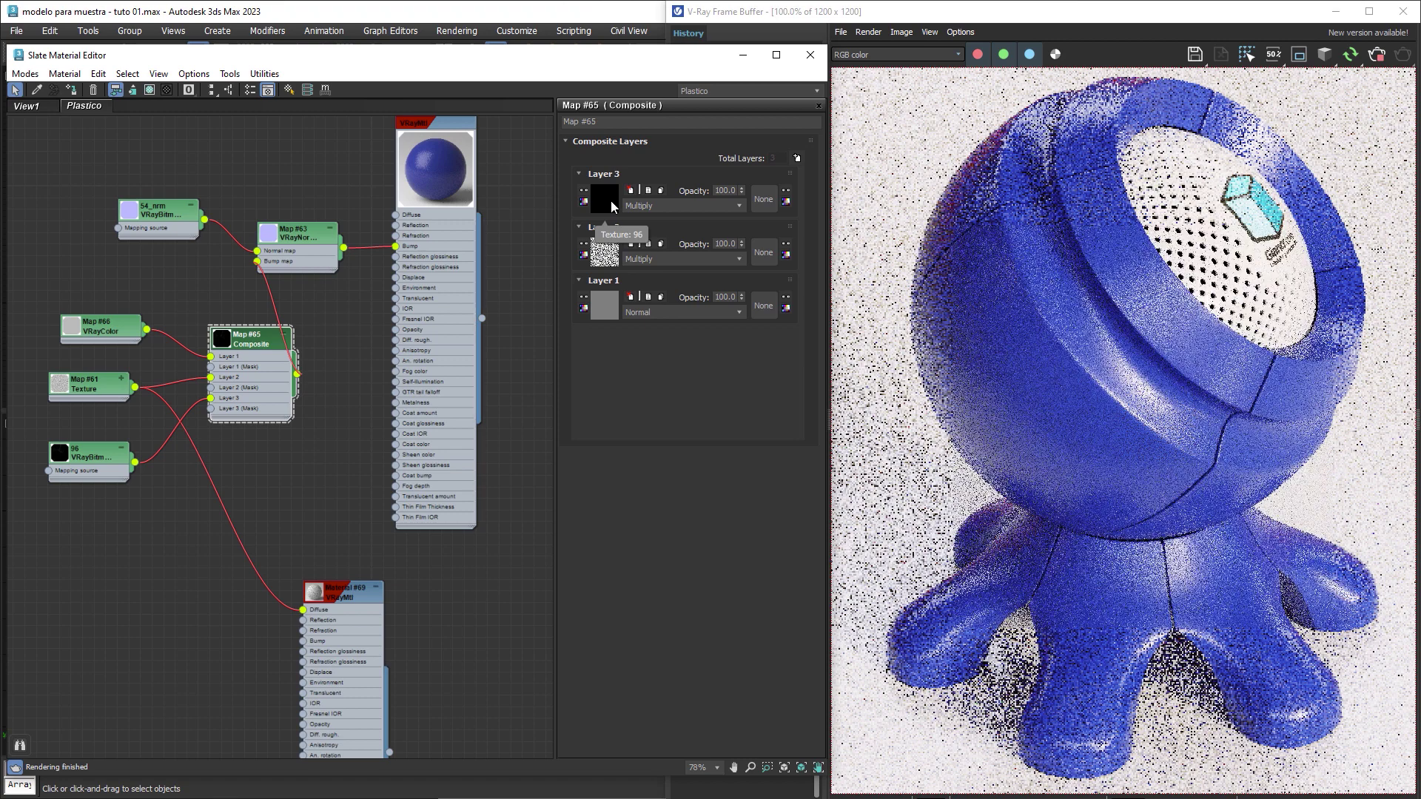
Invert the 96 bitmap's output and set the normal map's bump amount to 1.0.
double_click(101, 462)
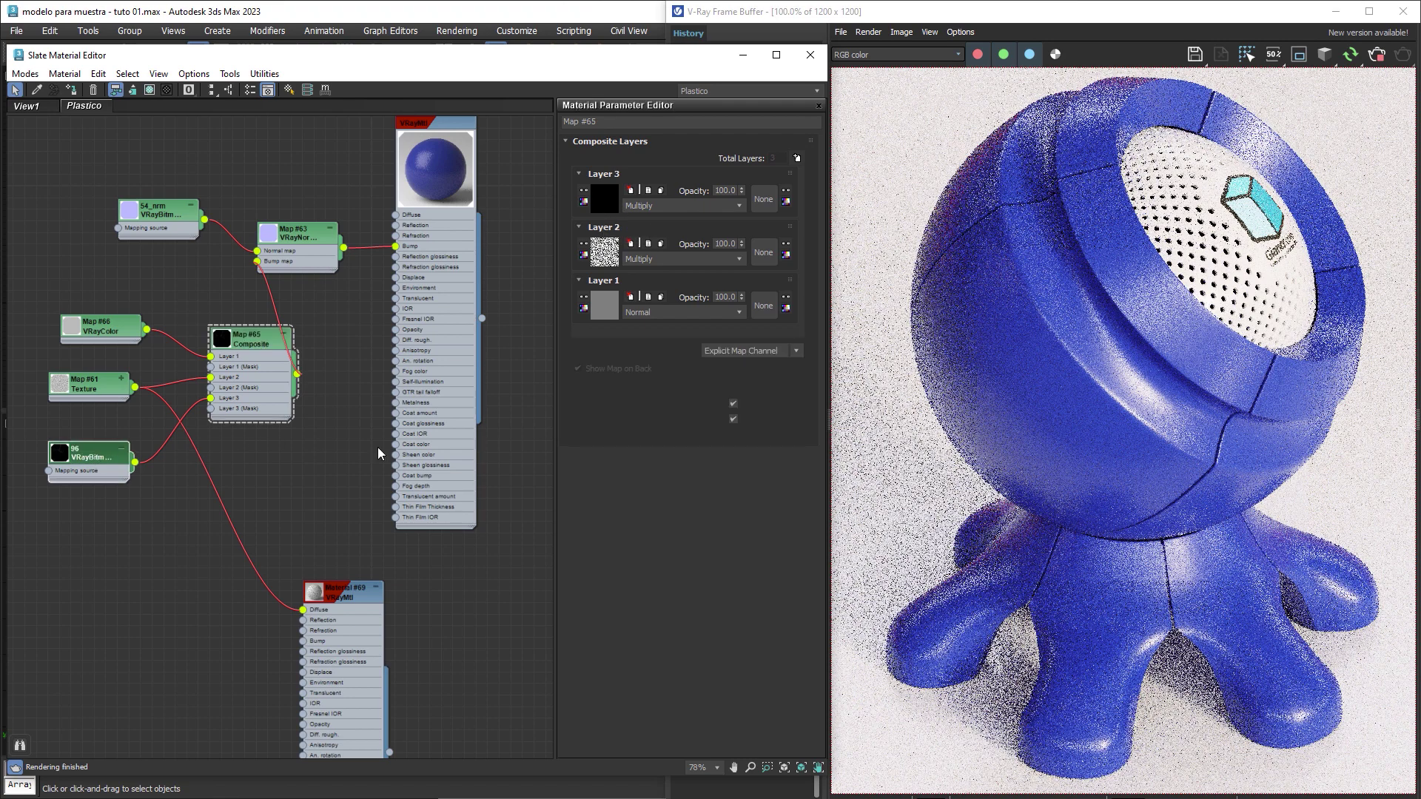
left_click_drag(823, 296, 815, 590)
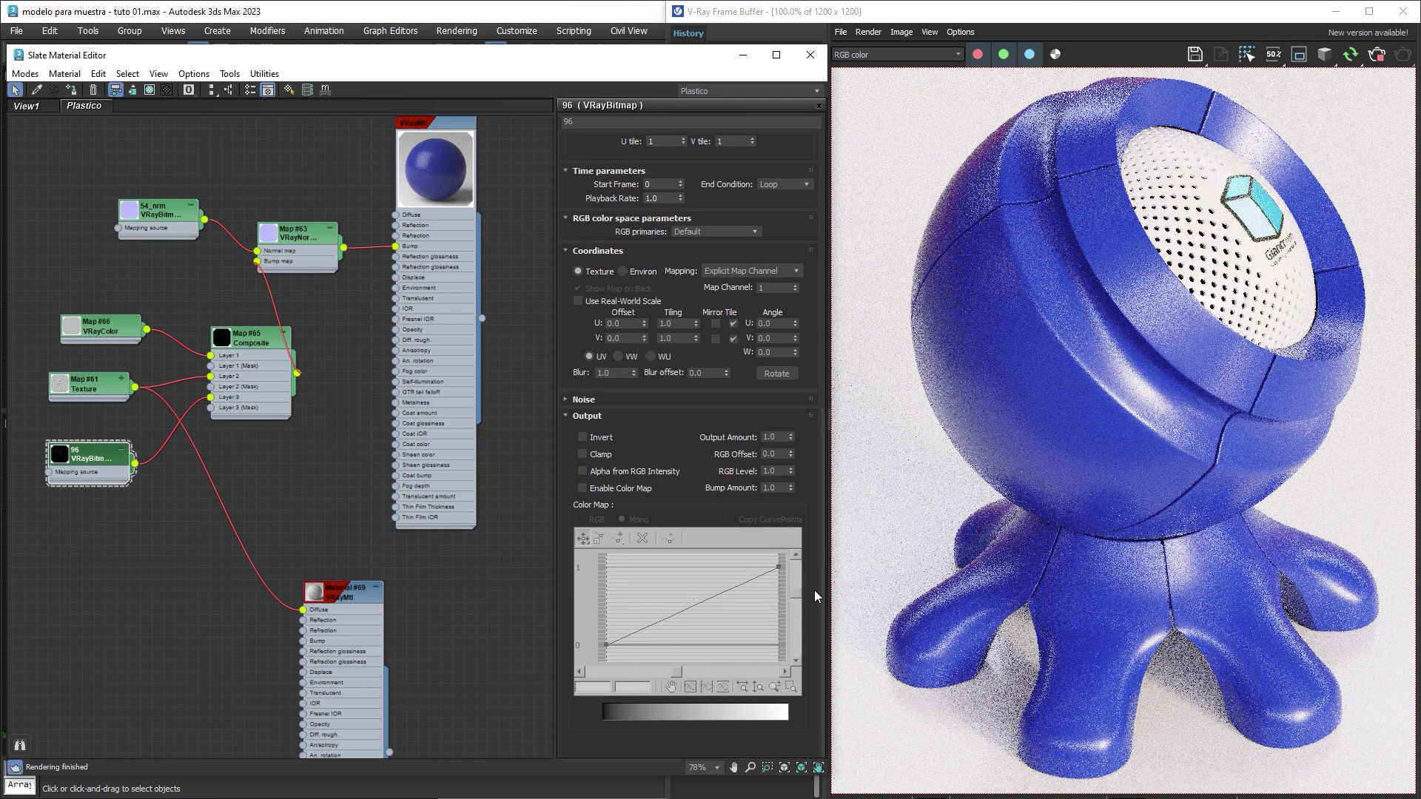
left_click(583, 437)
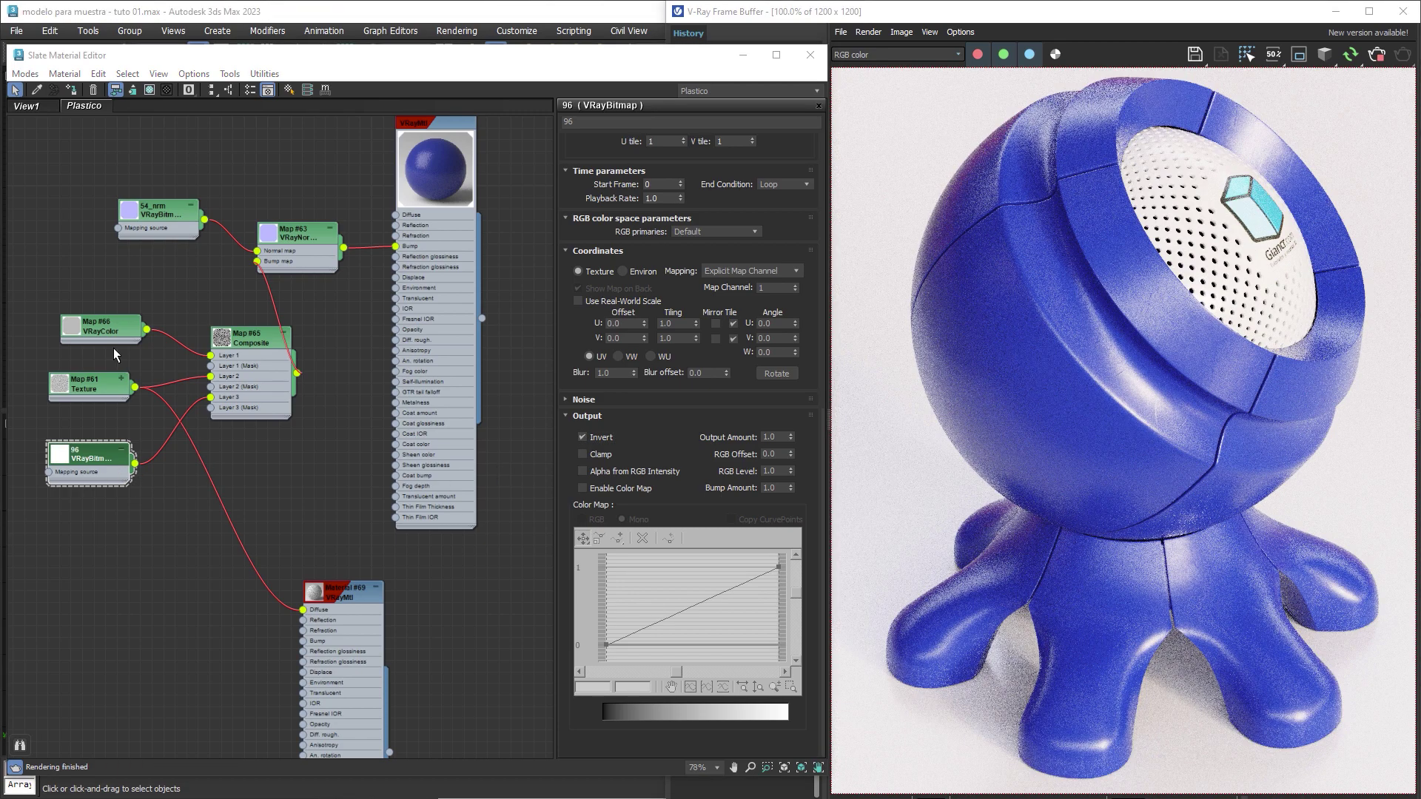
left_click(297, 232)
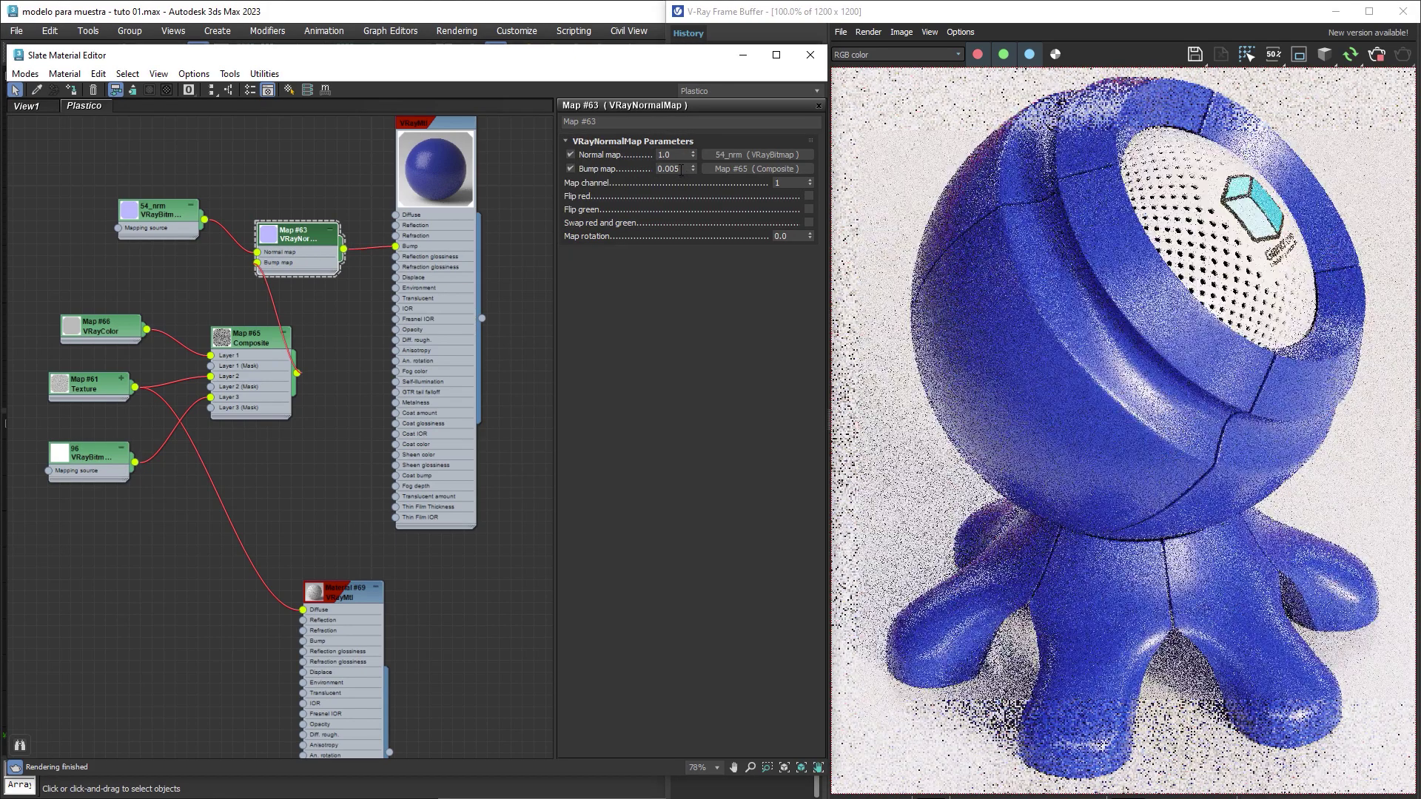
left_click_drag(684, 169, 649, 168)
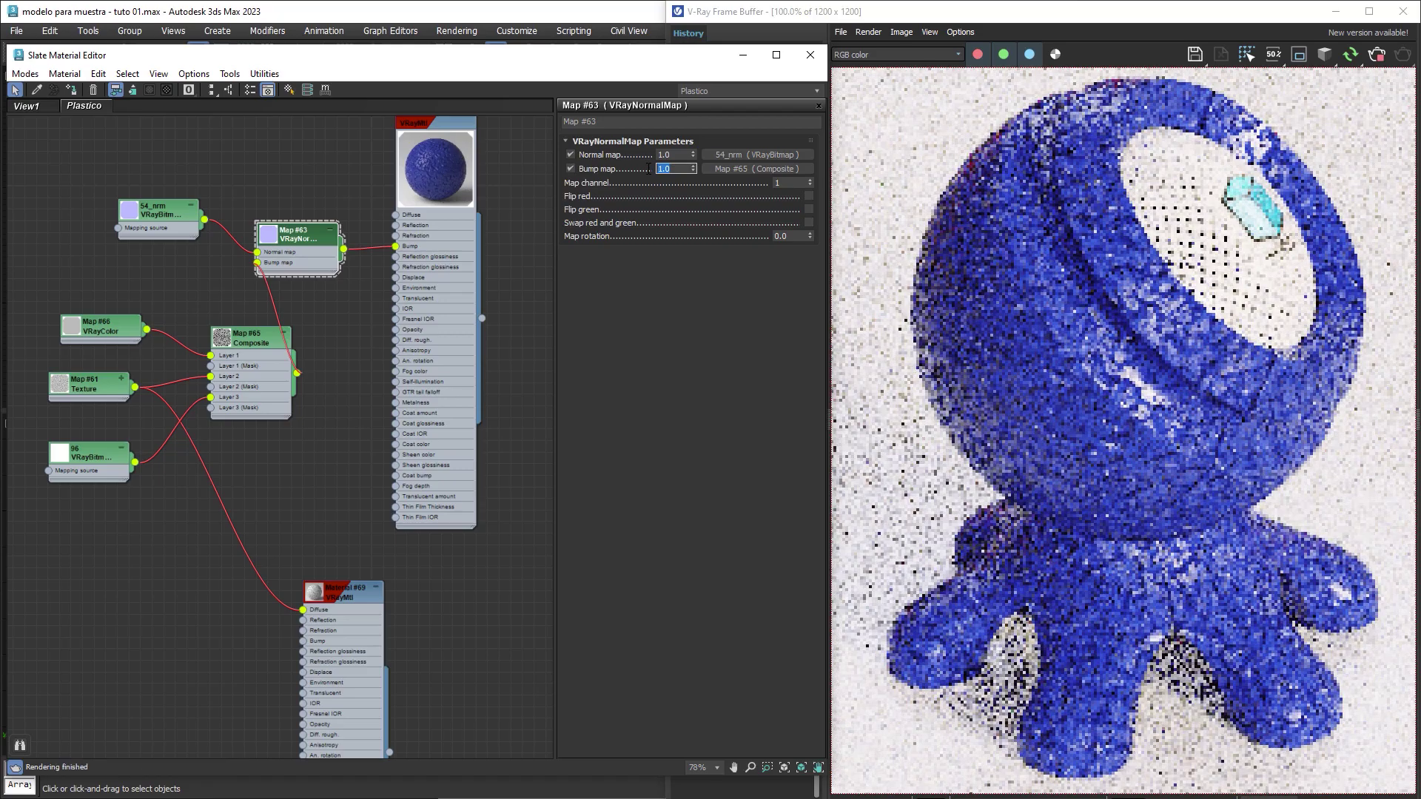
Set Composite Layer 2 (Map #61) opacity to 5, then lower it to 1.
double_click(250, 344)
double_click(255, 349)
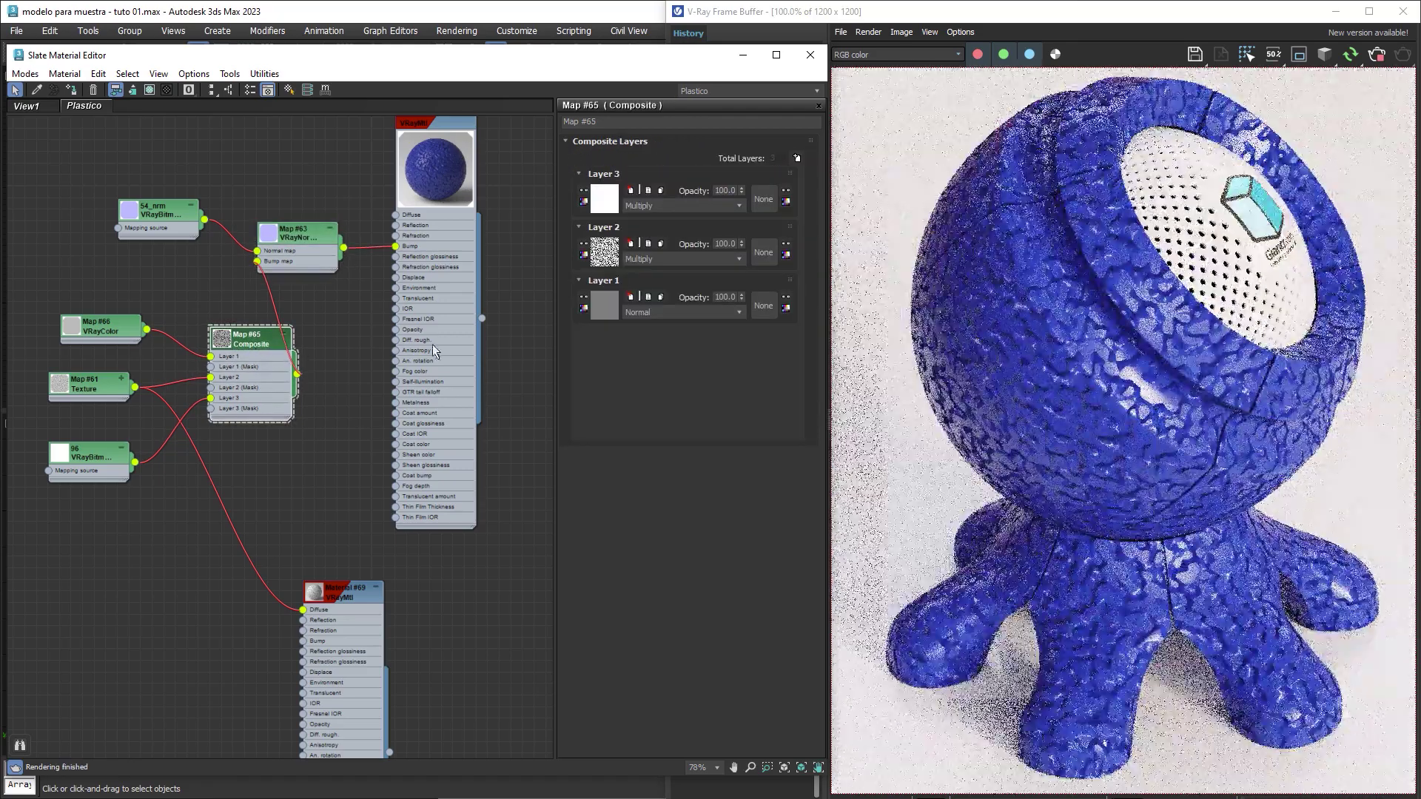
double_click(725, 243)
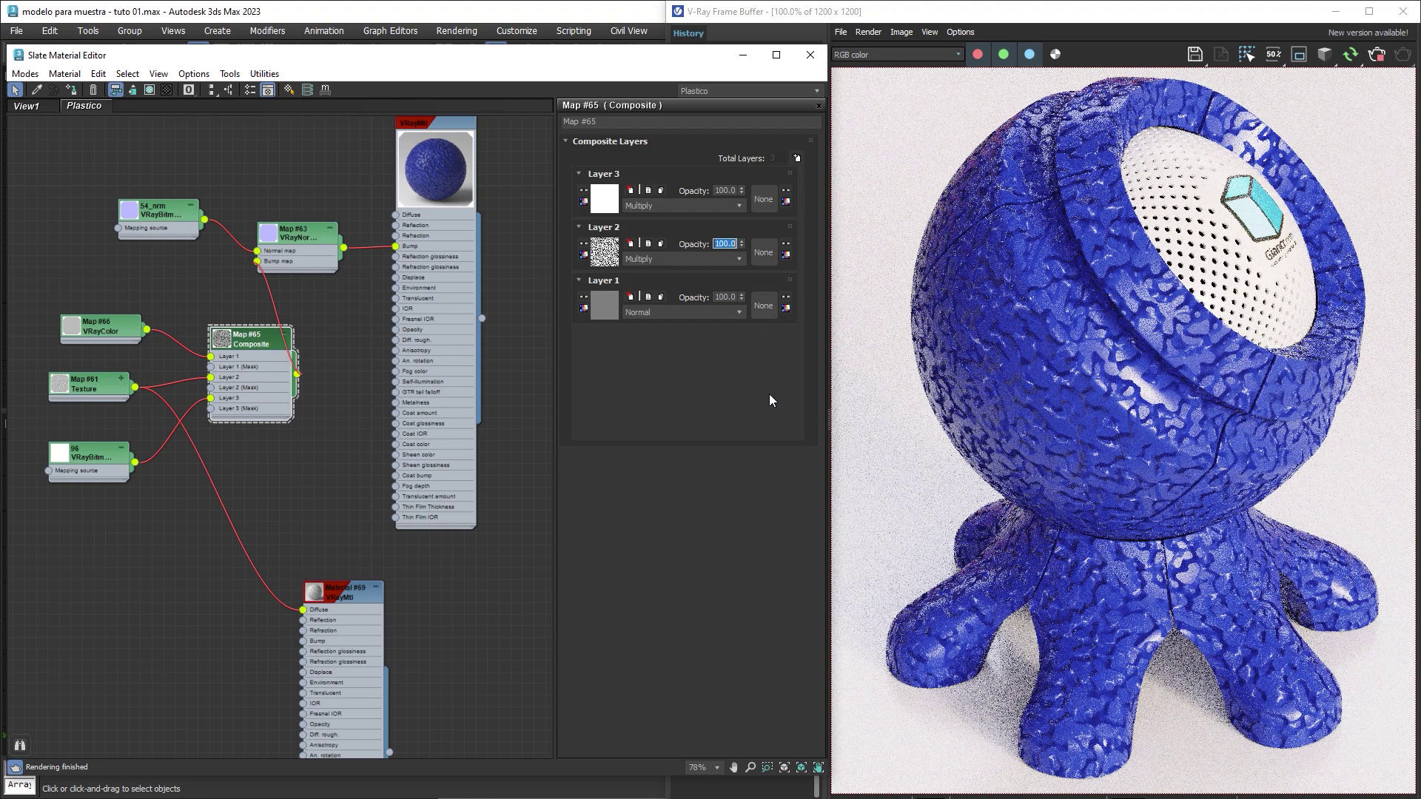
type("5")
key("Return")
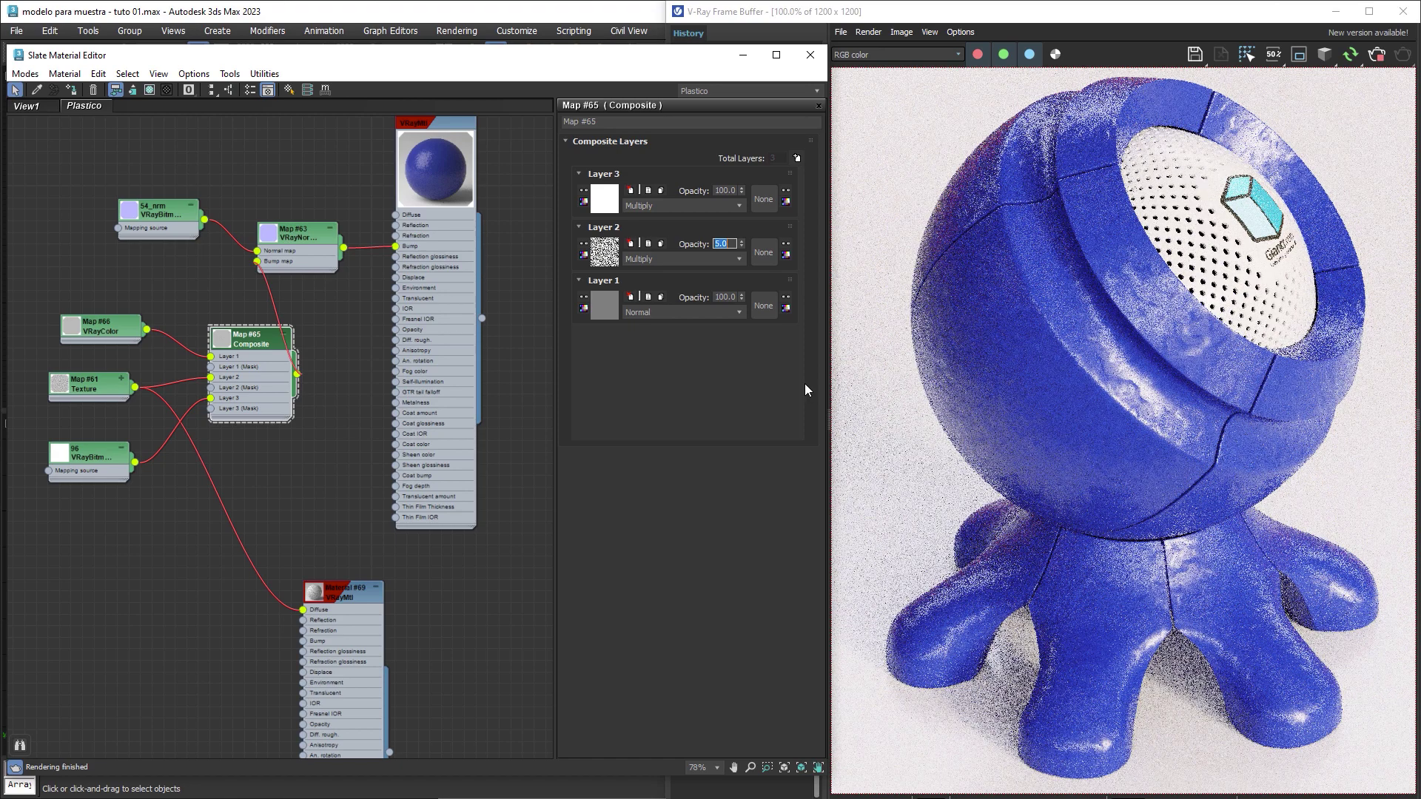
type("1")
key("Return")
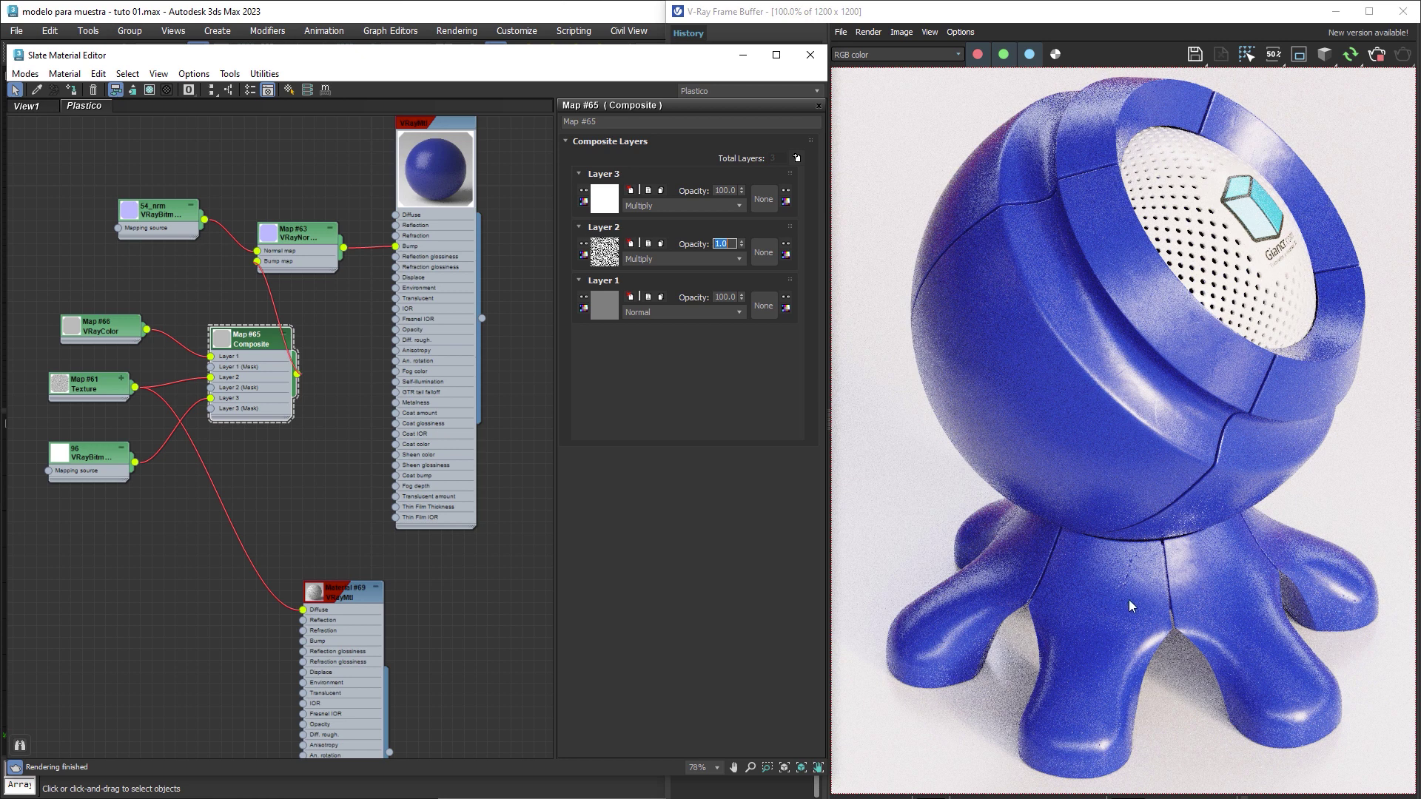
Set the 96 bitmap's U and V tiling to 2.0.
double_click(119, 453)
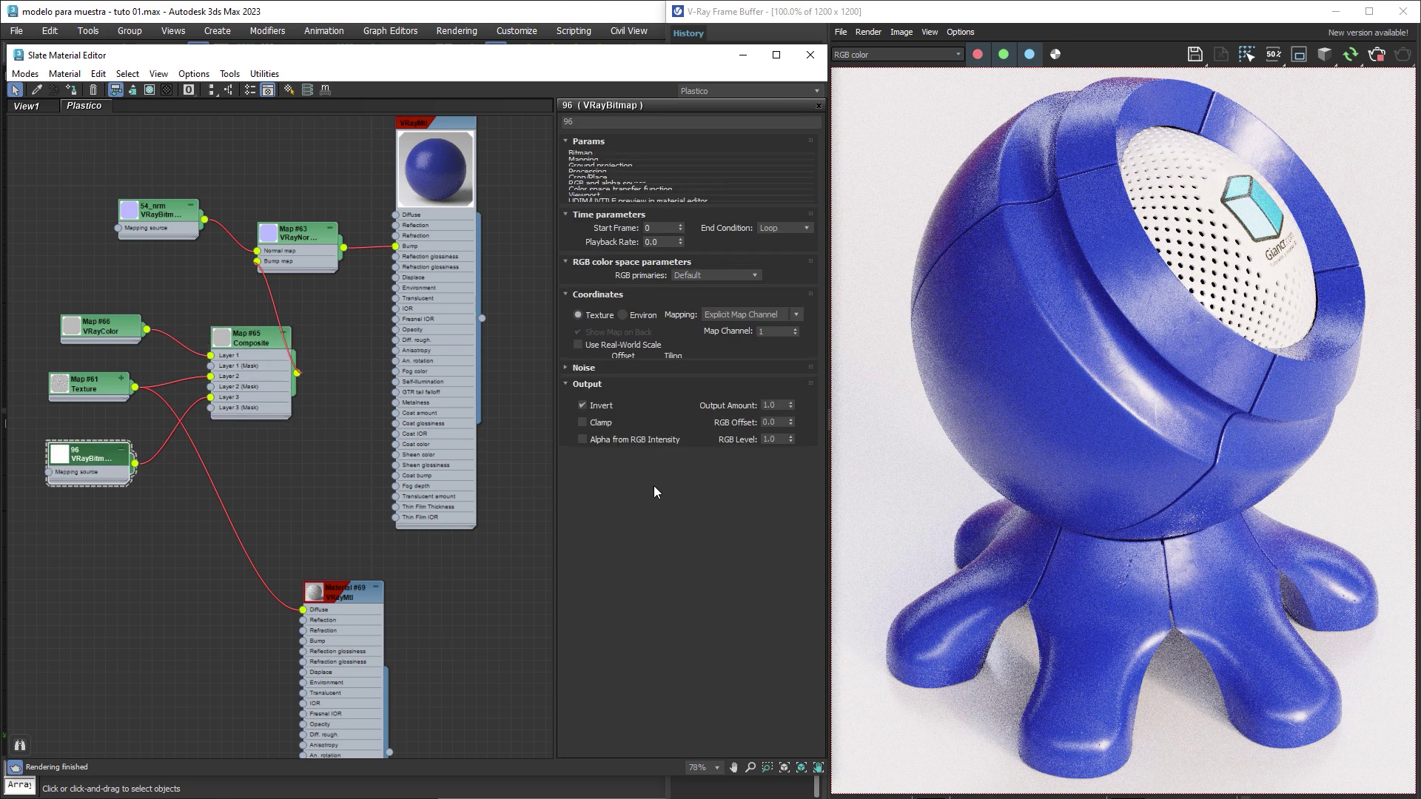
scroll(806, 510, "down", 5)
scroll(806, 510, "down", 5)
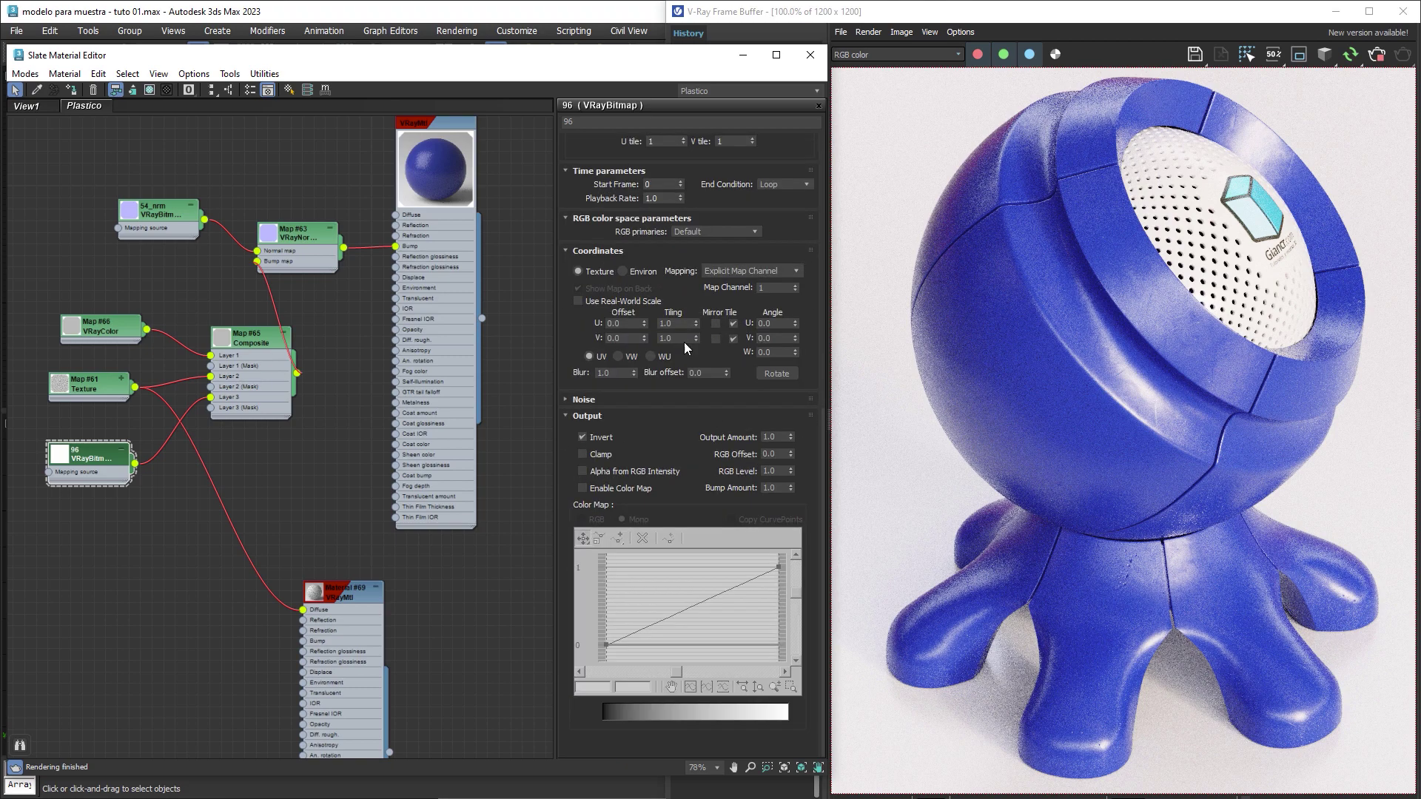
double_click(675, 323)
key("Tab")
type("2")
key("Return")
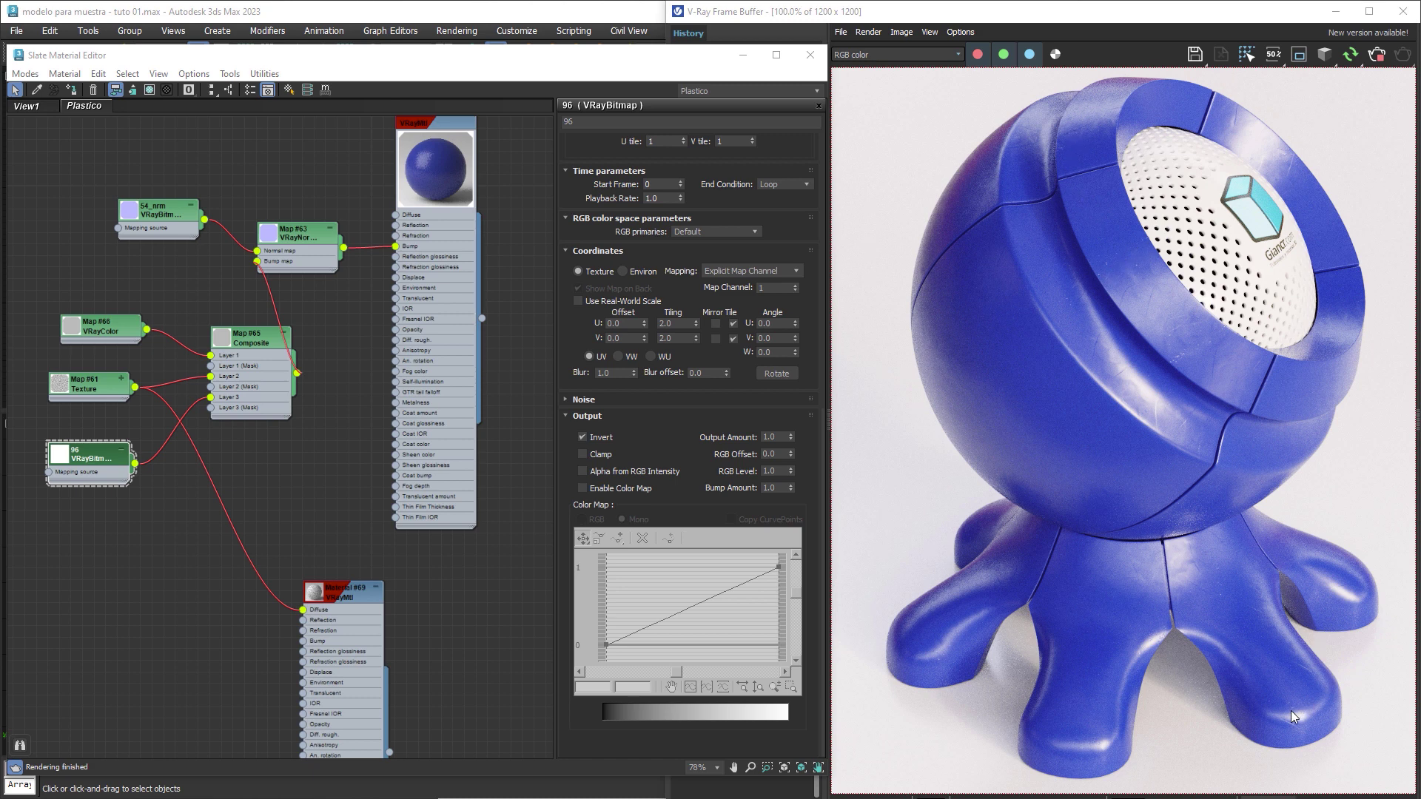
Auto-arrange the material's nodes with L and zoom the node view to 100%.
key("l")
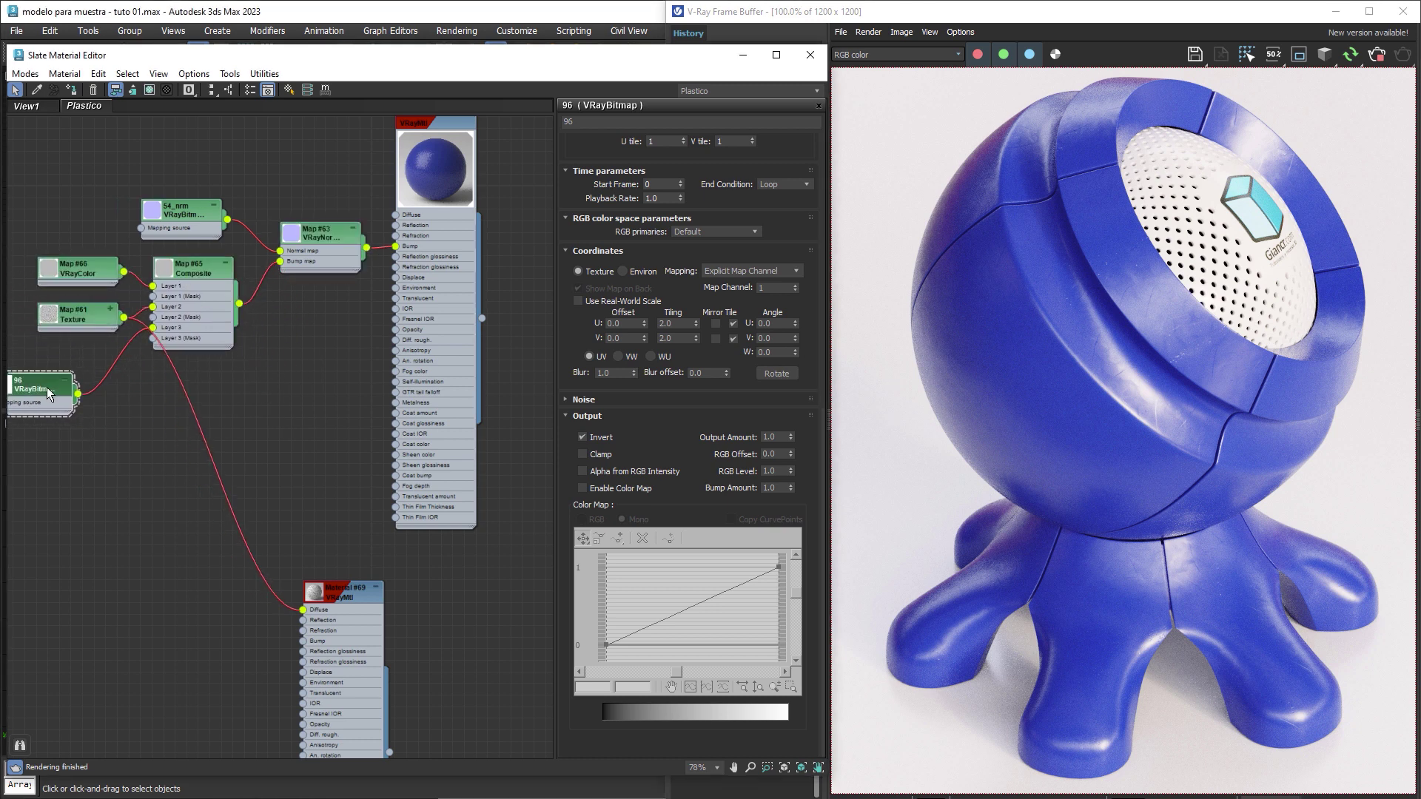
left_click(718, 767)
left_click(703, 797)
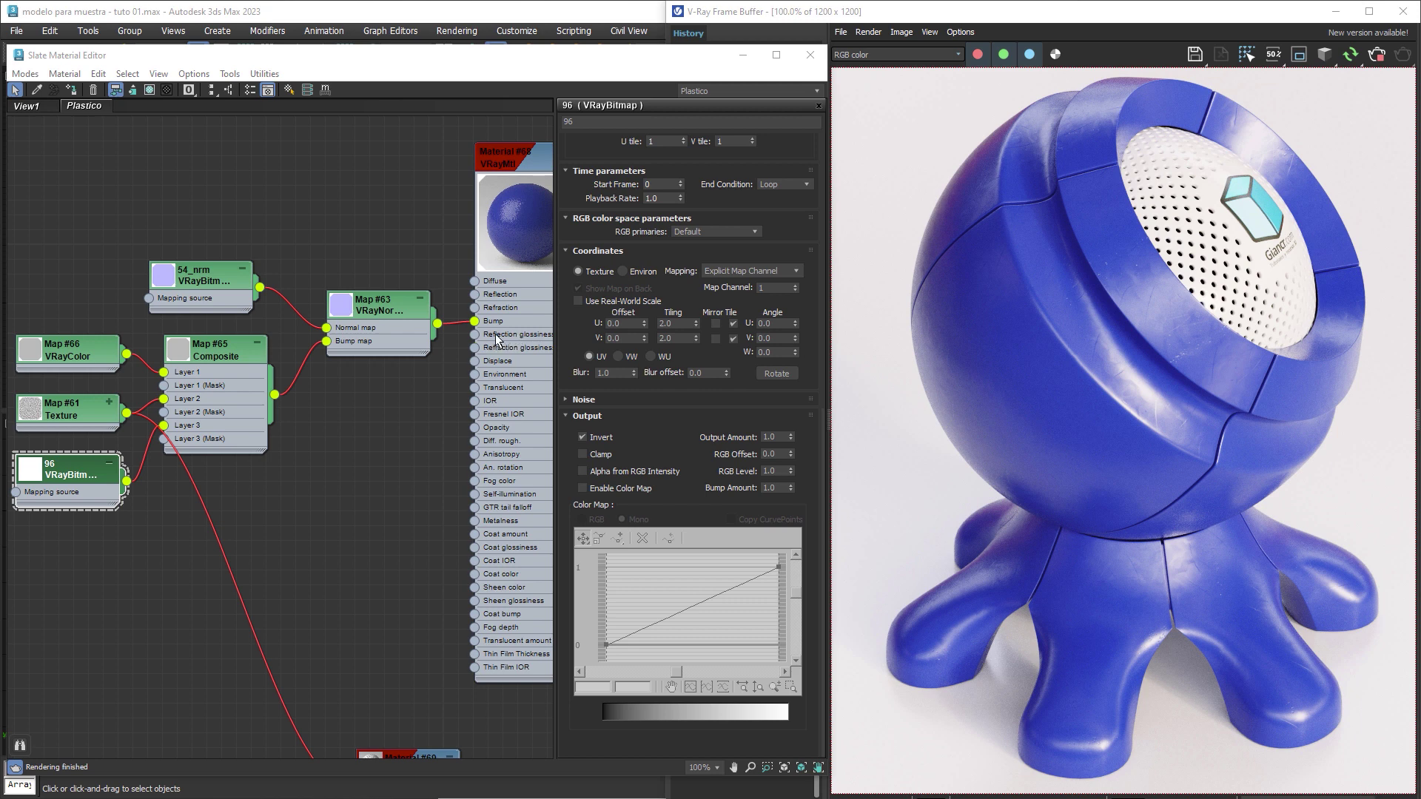
Add VRayColor Map #67 and wire it to Material #68's reflection glossiness.
double_click(512, 159)
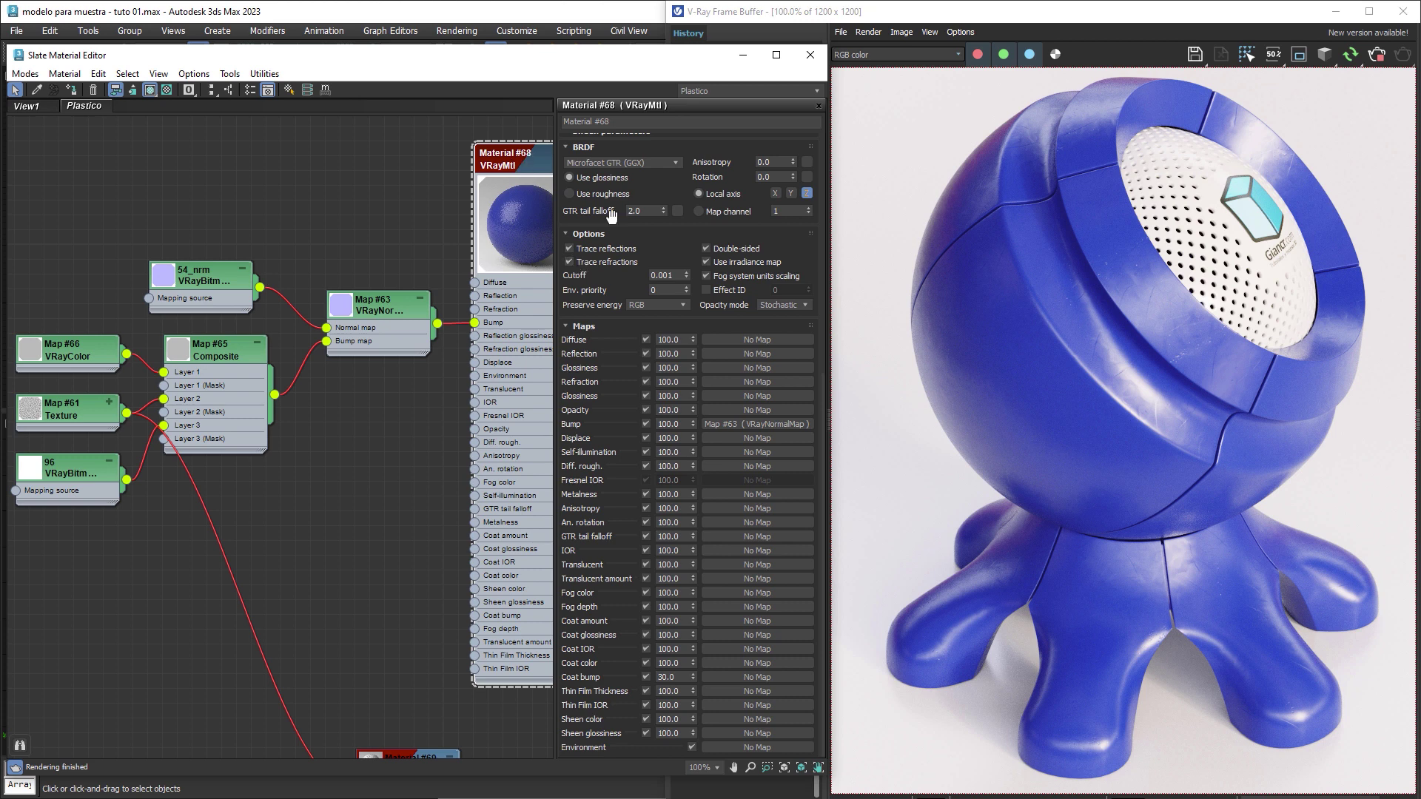
left_click_drag(684, 212, 677, 616)
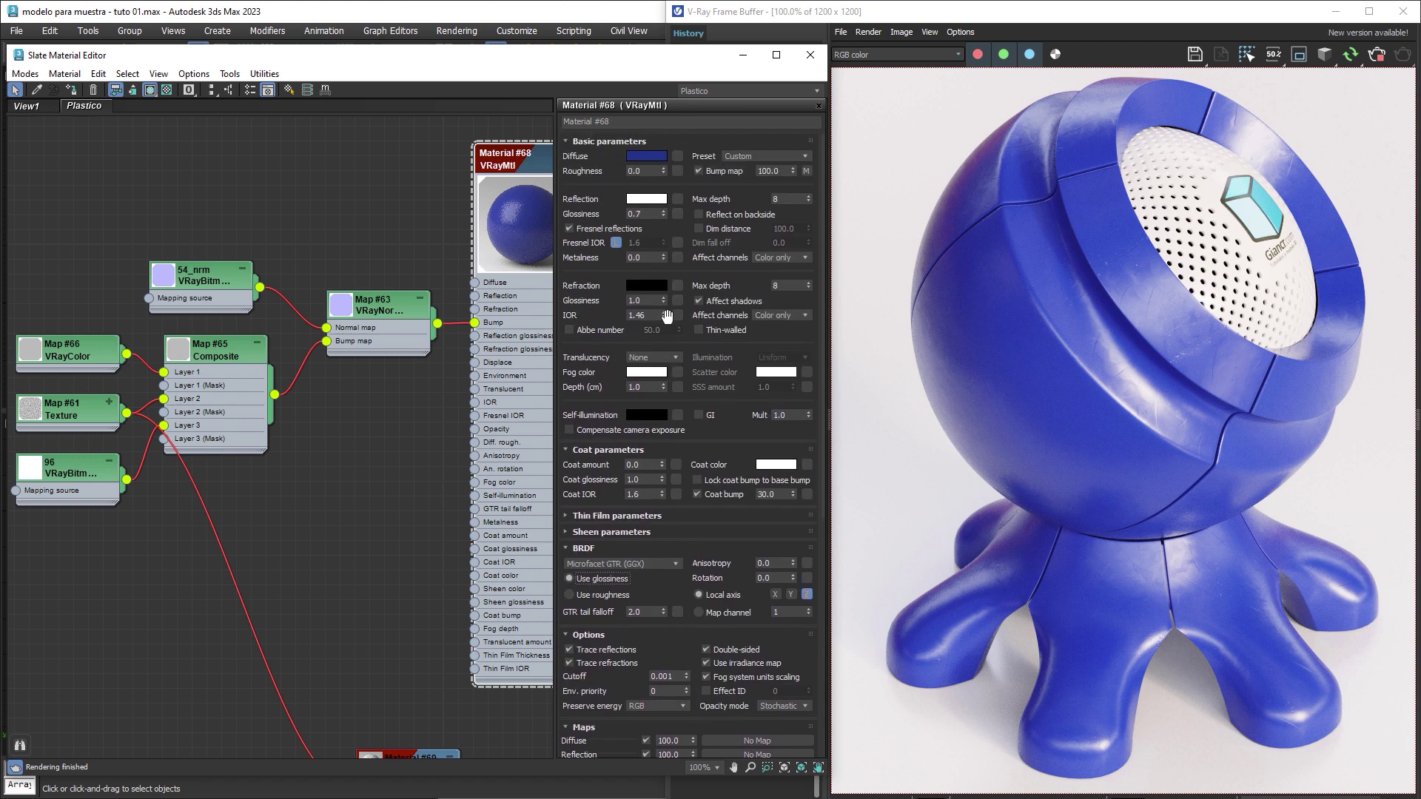
right_click(144, 560)
mouse_move(208, 588)
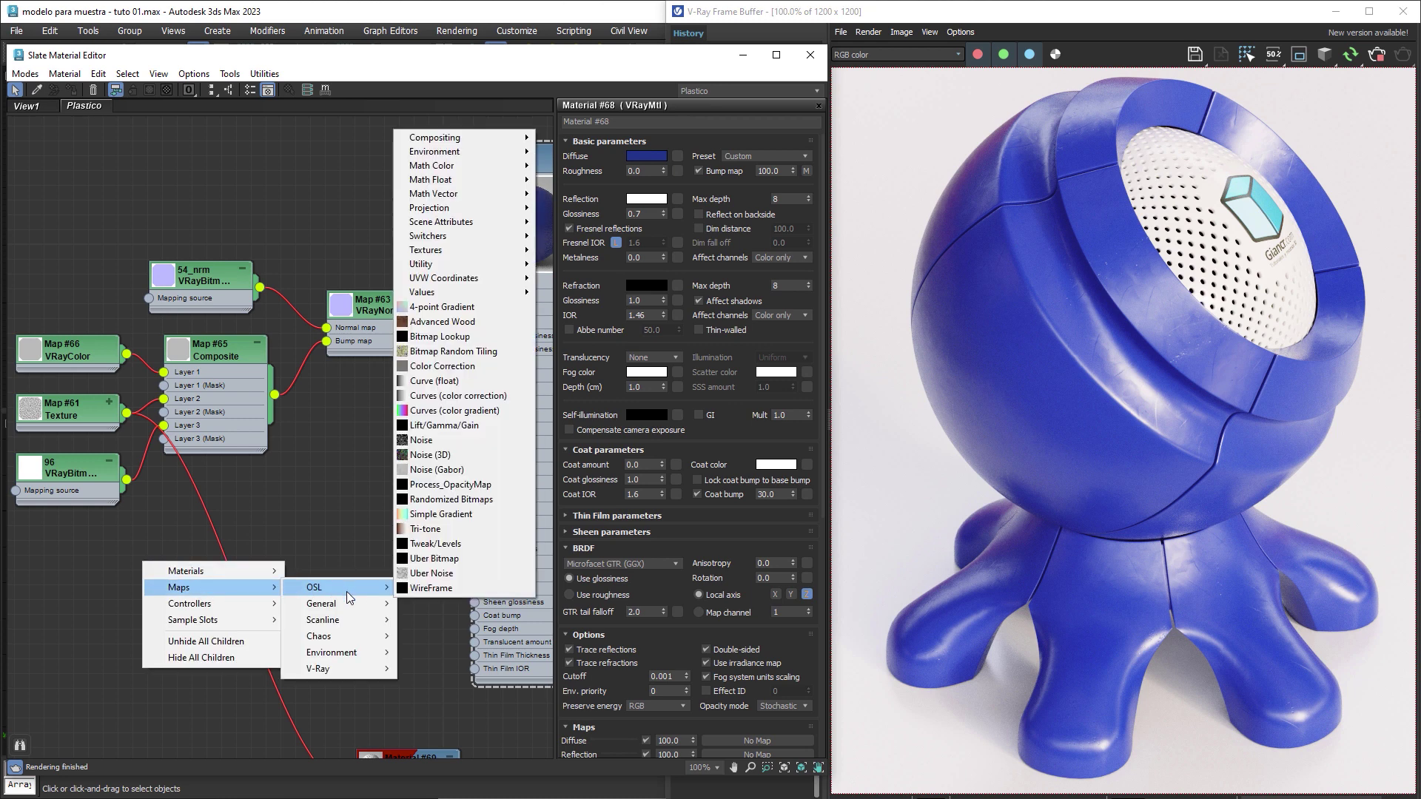
mouse_move(333, 669)
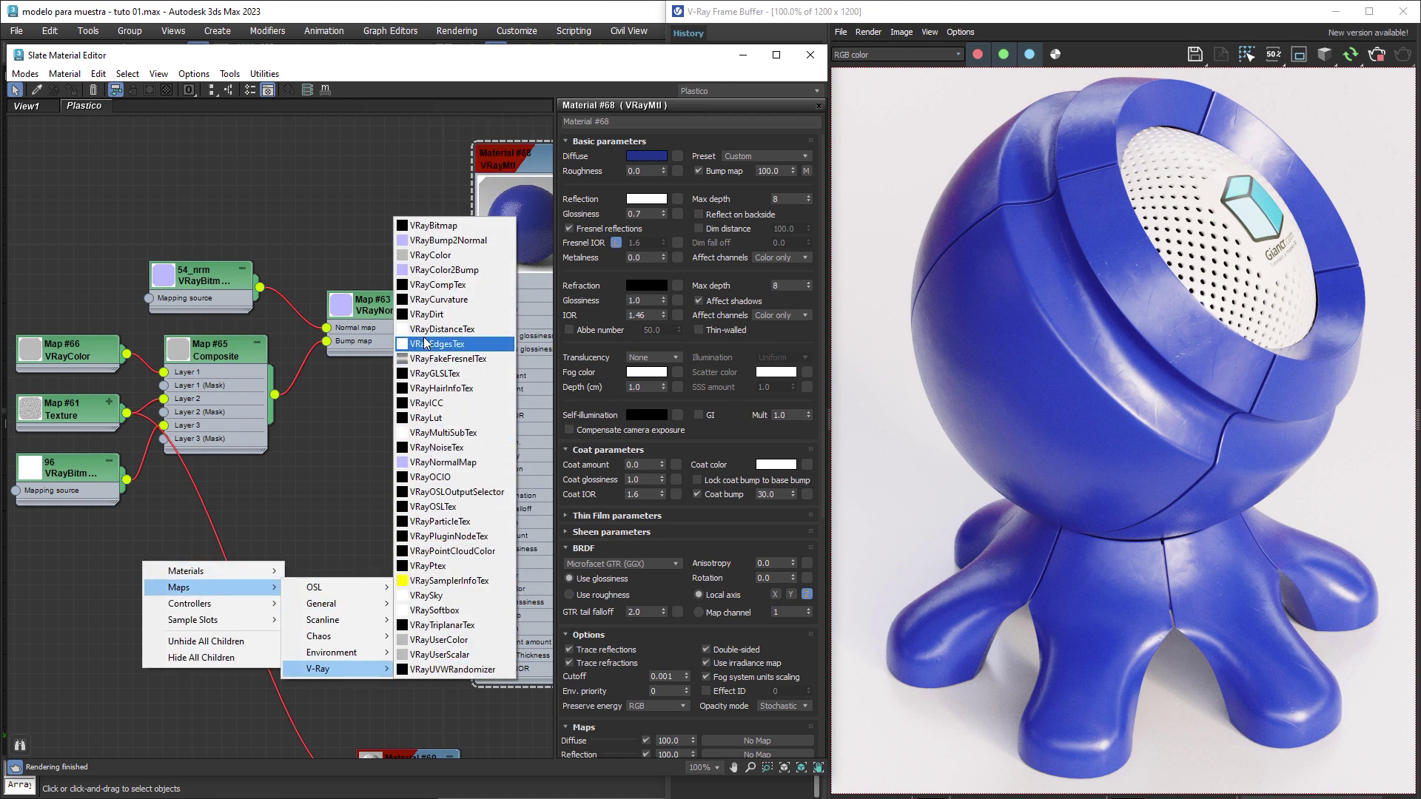
left_click(431, 255)
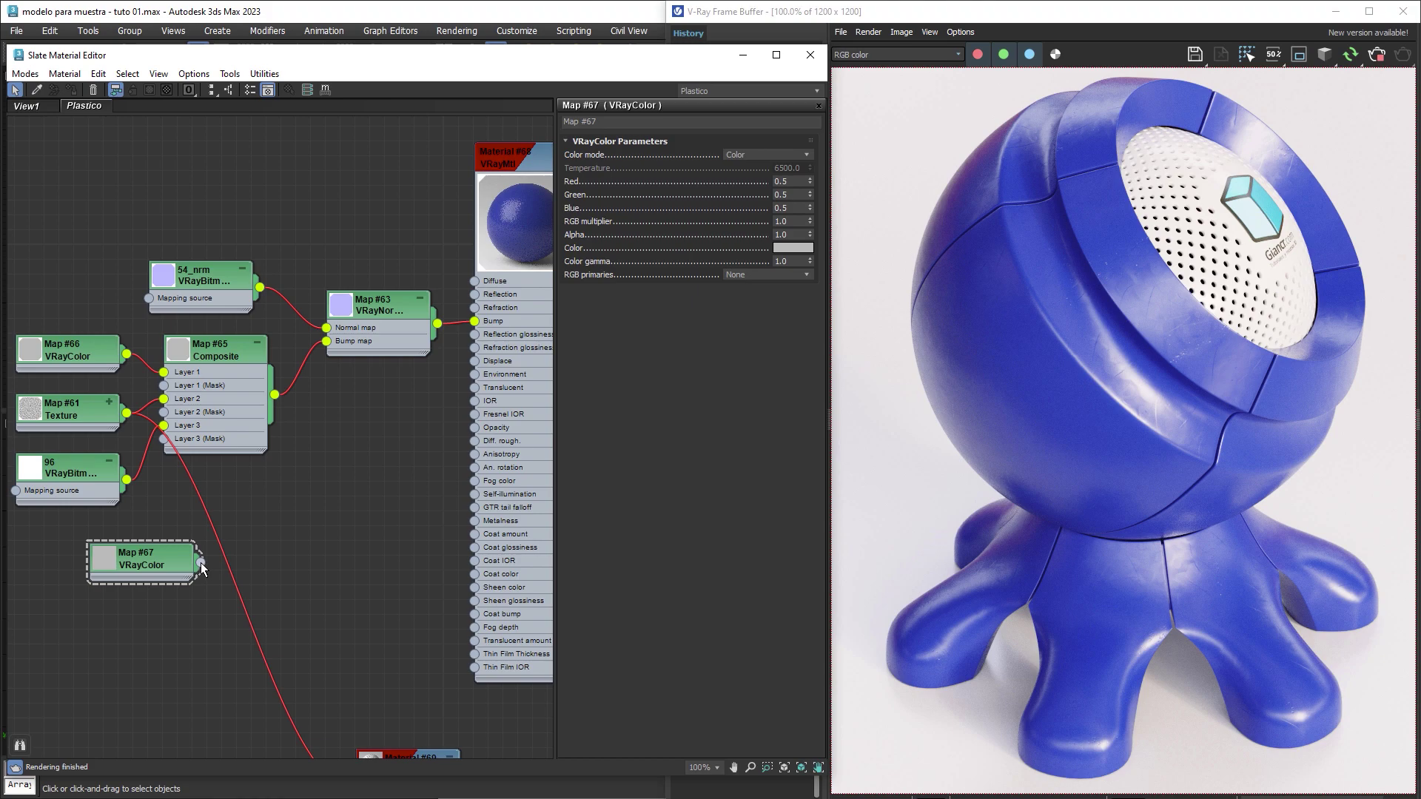
left_click_drag(201, 562, 469, 339)
Set Map #67's Red, Green and Blue to 0.7 grey and reposition it in the graph.
left_click(148, 562)
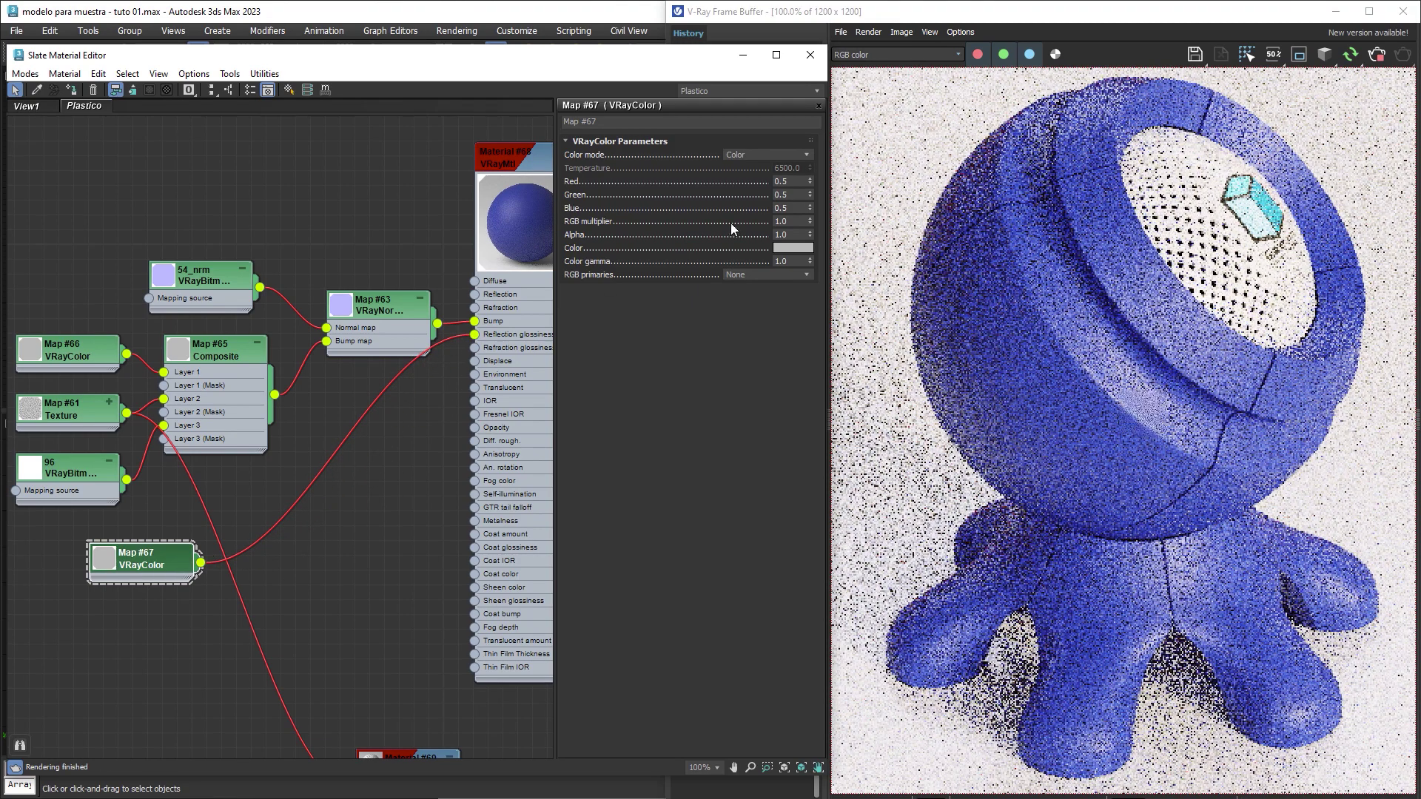
double_click(786, 181)
type("0")
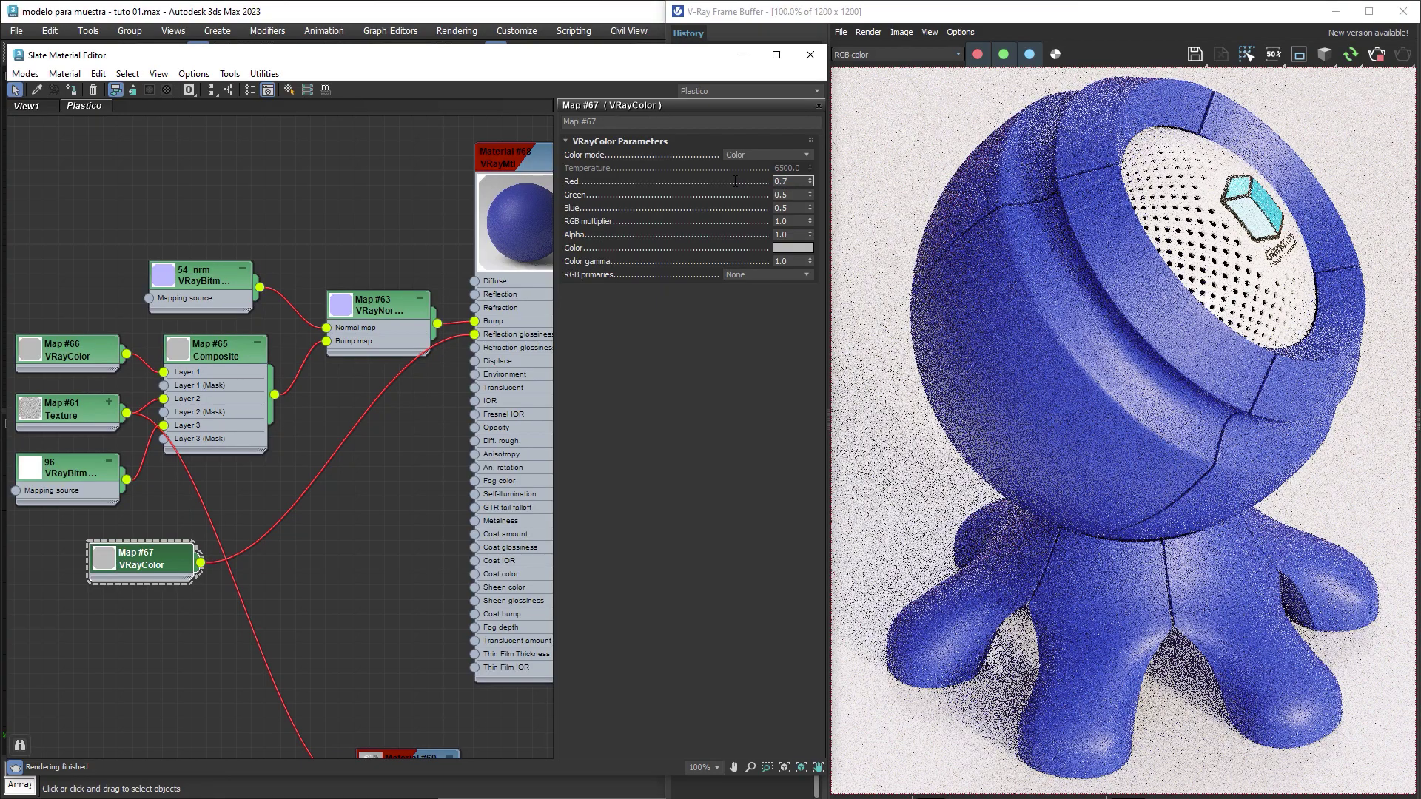
key("Tab")
type("0.7")
key("Tab")
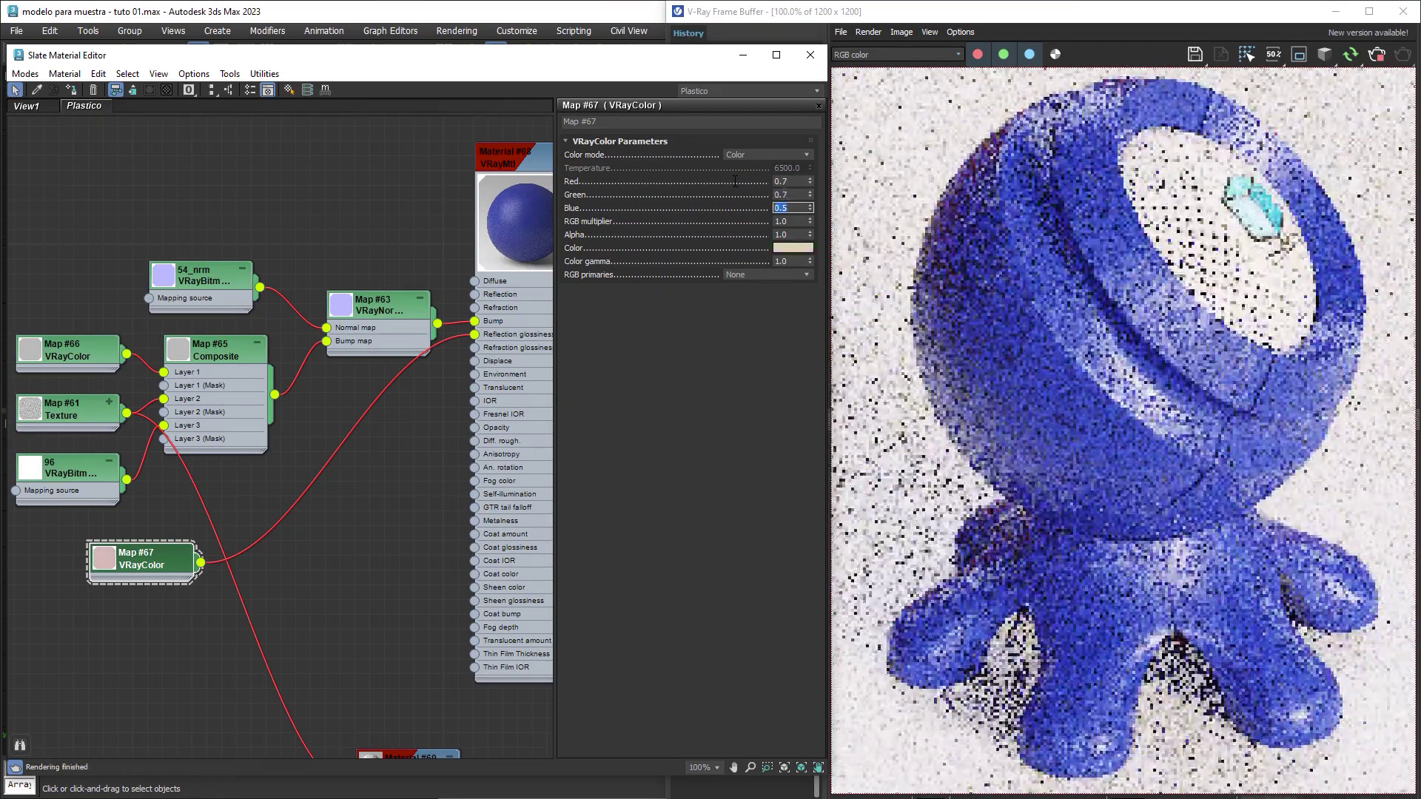
type("0.7")
key("Return")
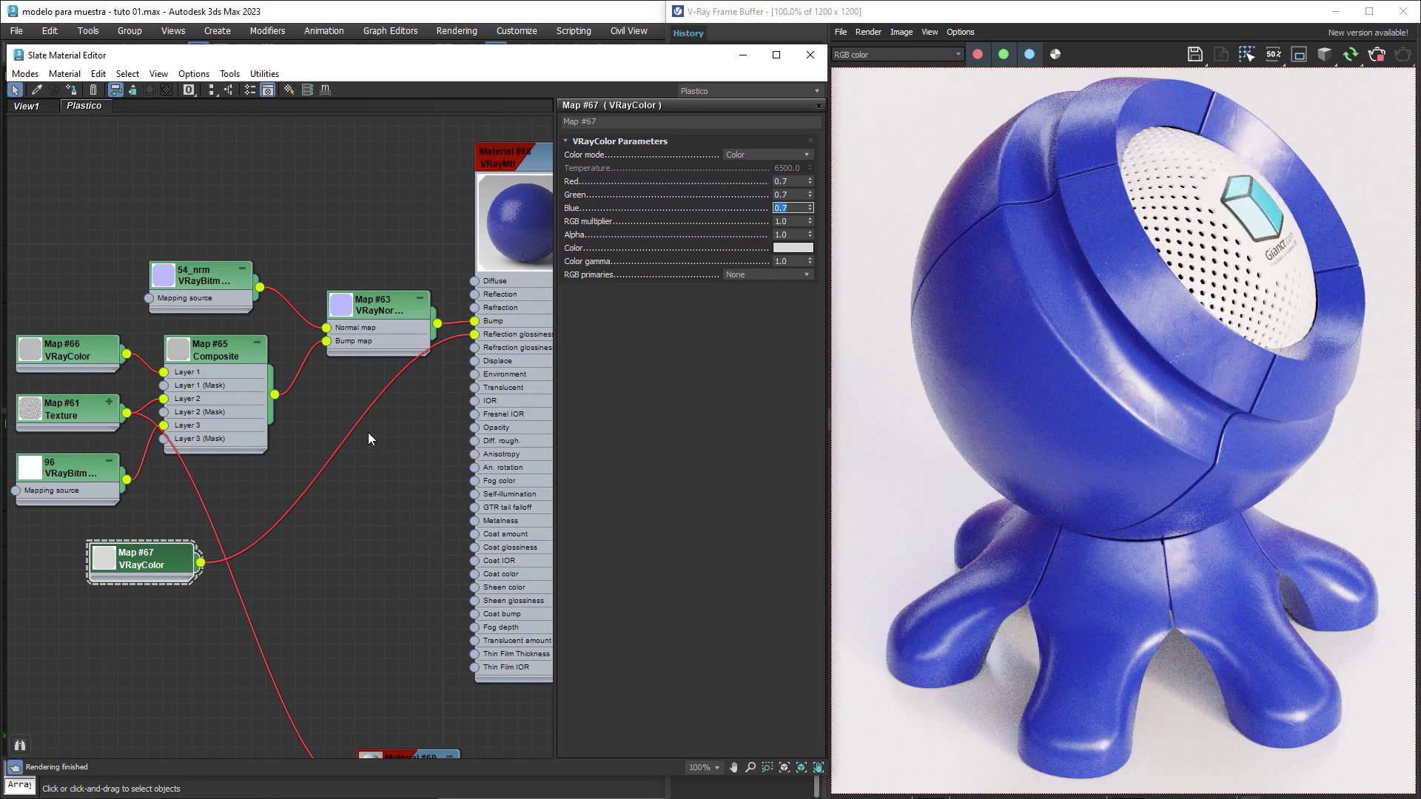
left_click_drag(176, 570, 117, 585)
middle_click_drag(149, 598, 216, 524)
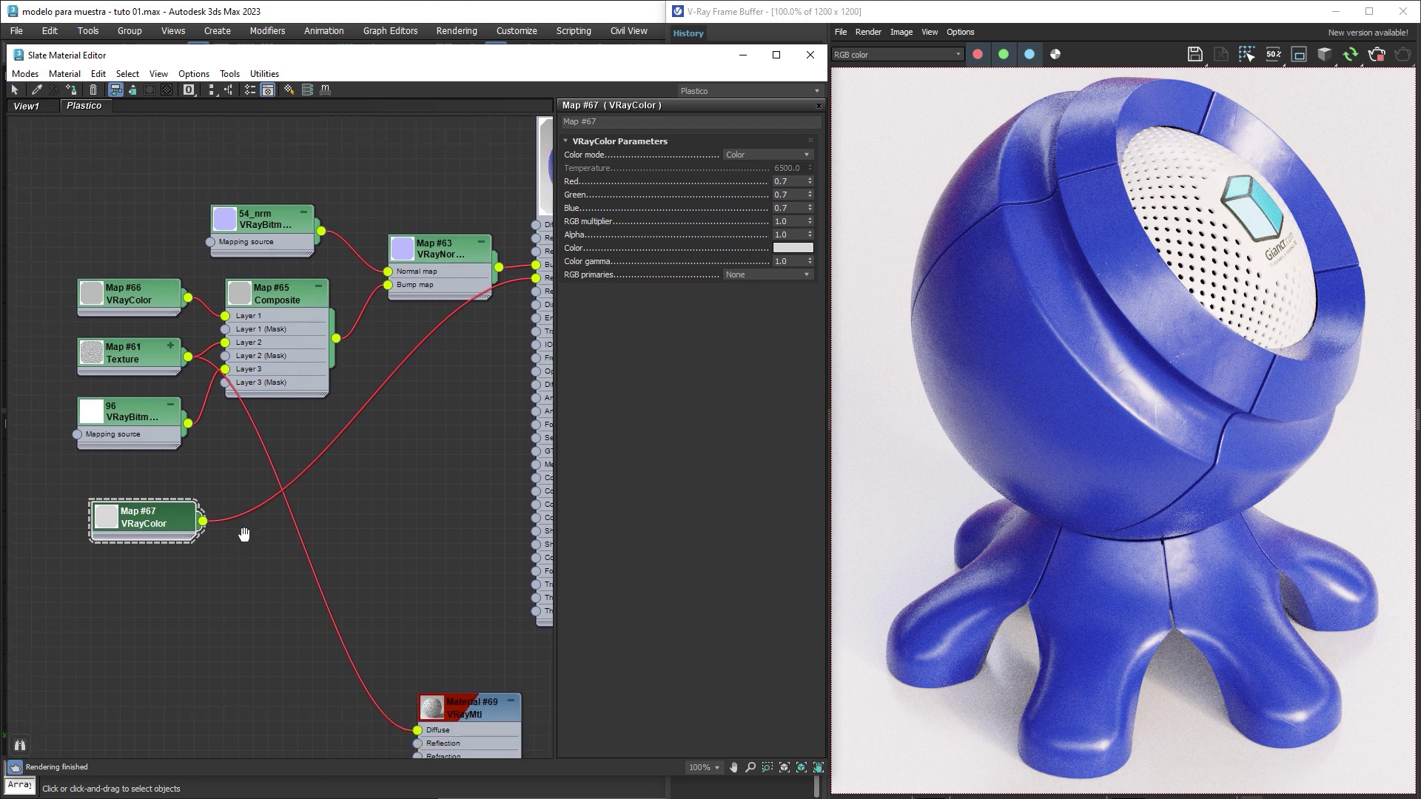
left_click_drag(251, 527, 267, 554)
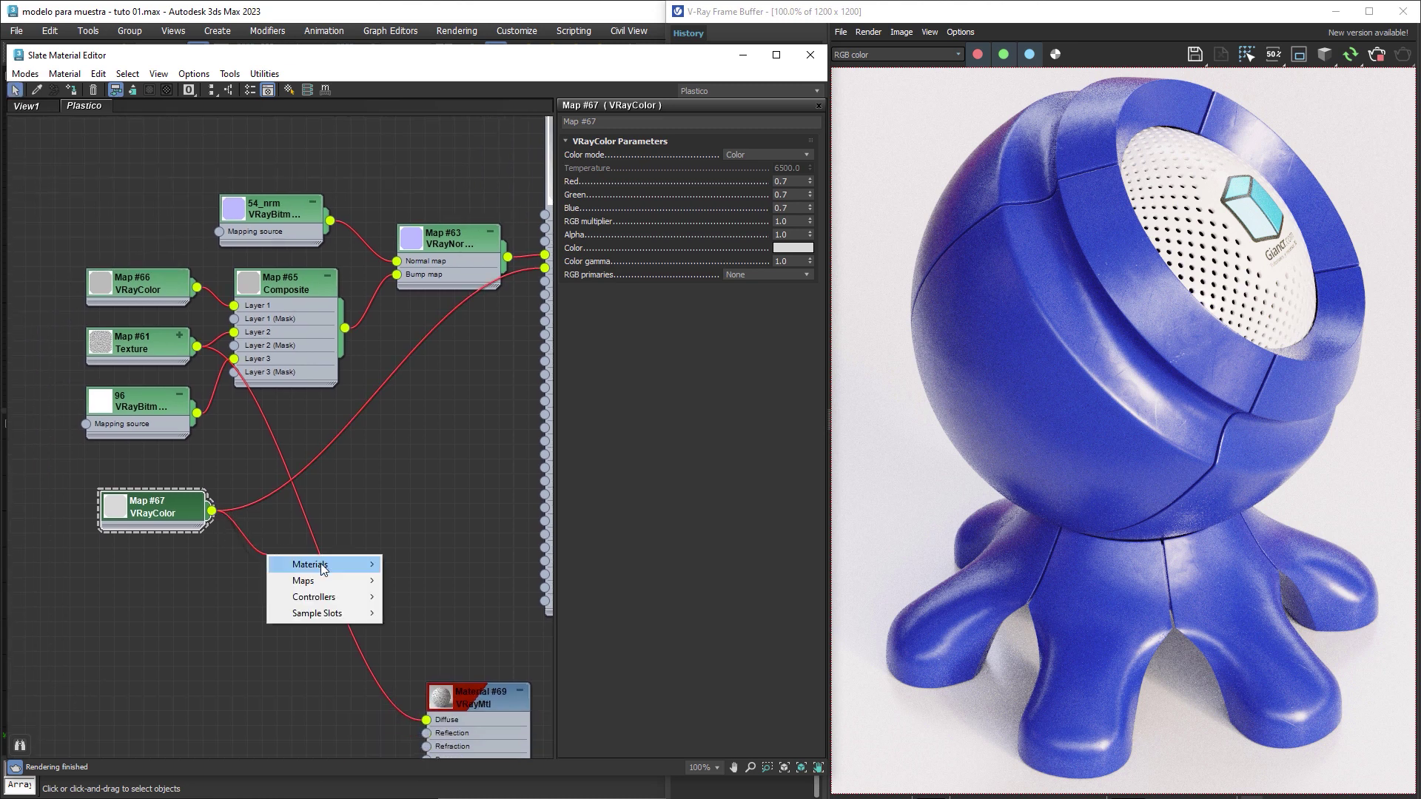
mouse_move(419, 597)
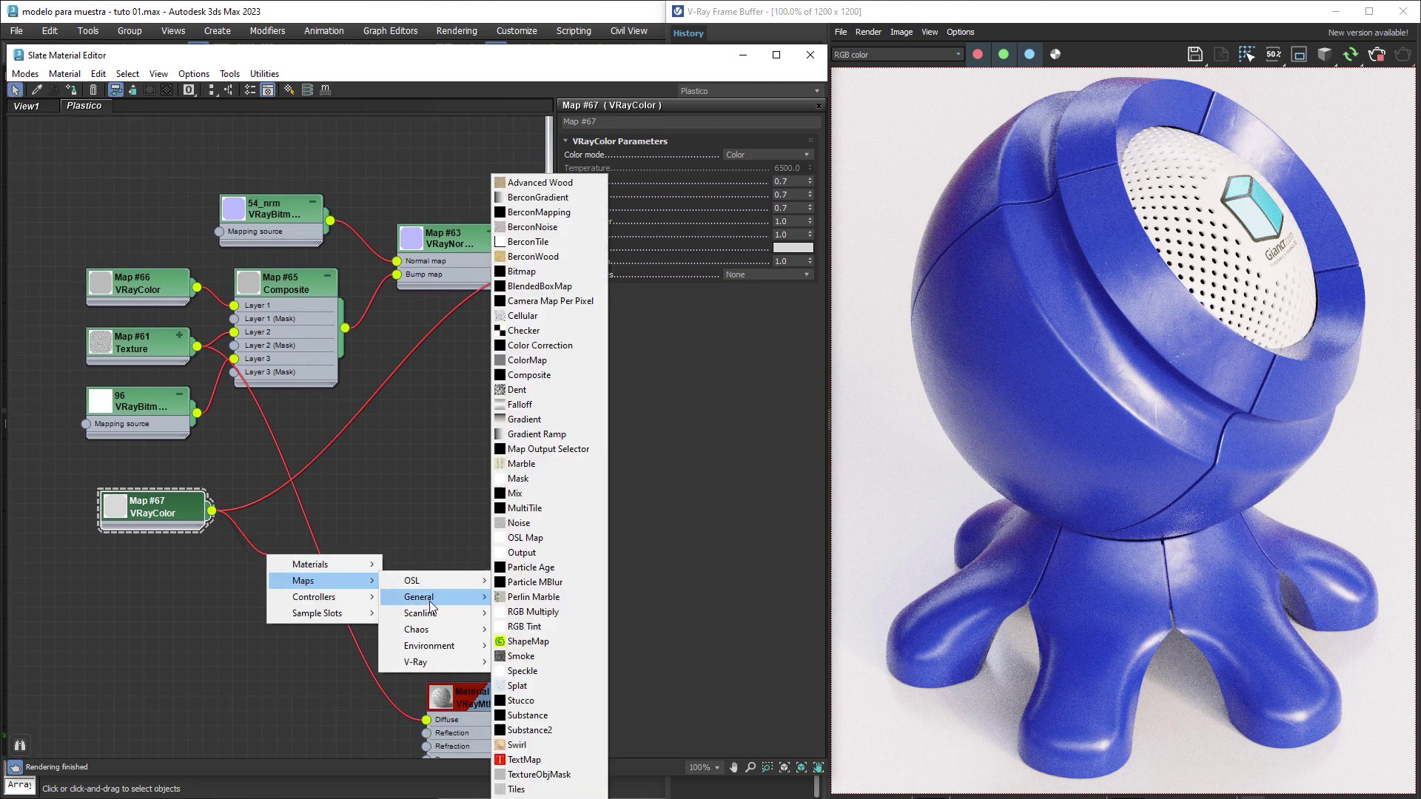
Create Composite Map #68 with the VRayColor on Layer 1 and a copied noise Texture on Layer 2.
left_click(528, 374)
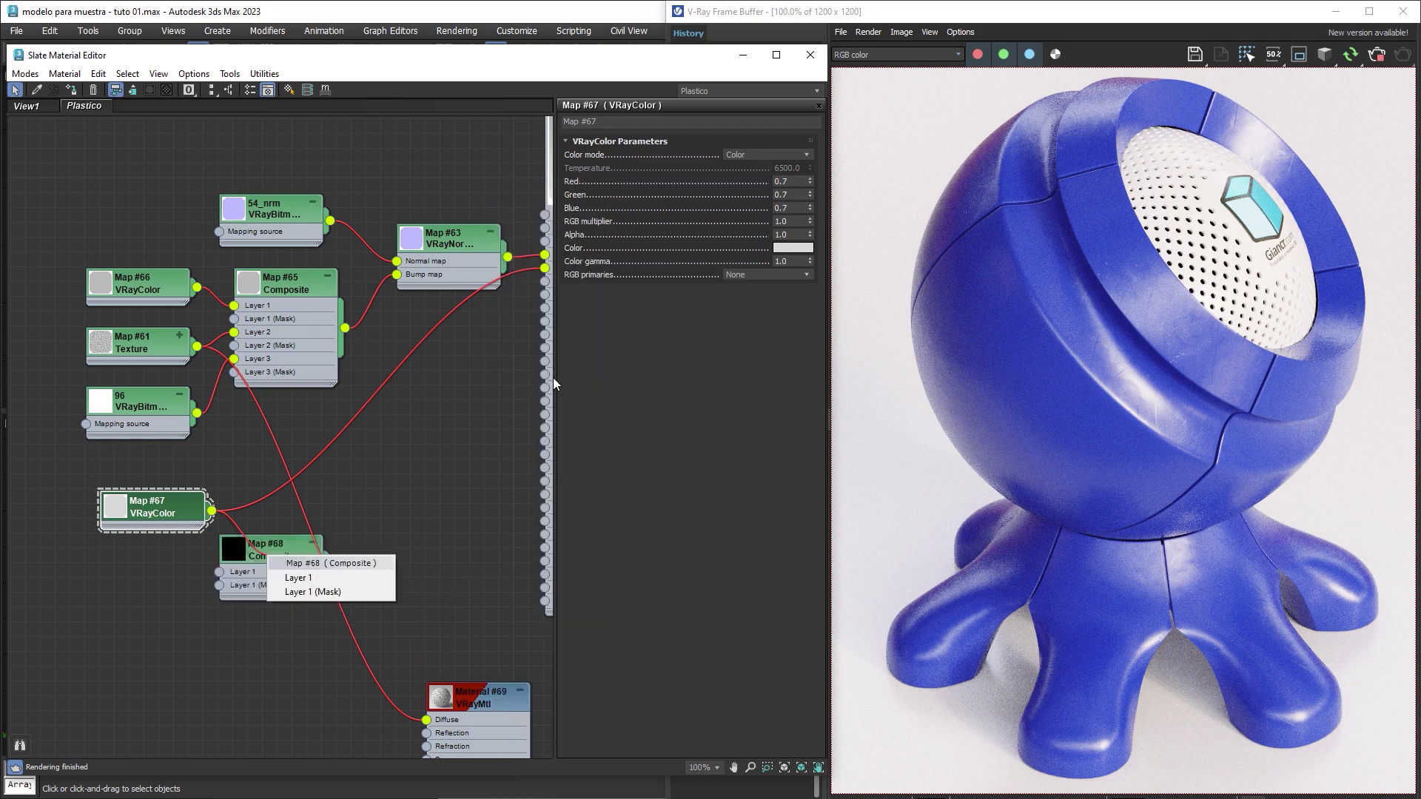
left_click(282, 579)
left_click_drag(159, 509, 99, 522)
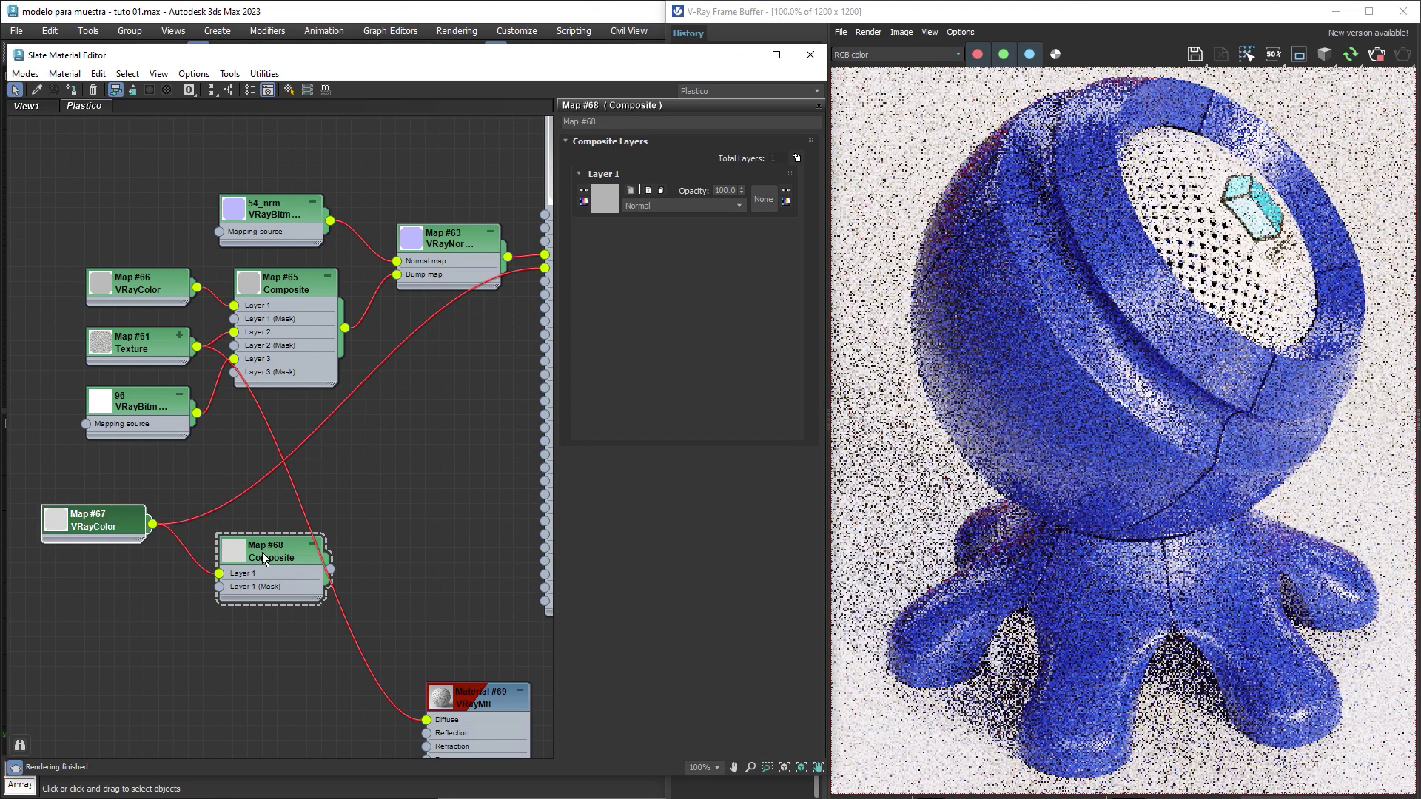
left_click(274, 551)
left_click(796, 157)
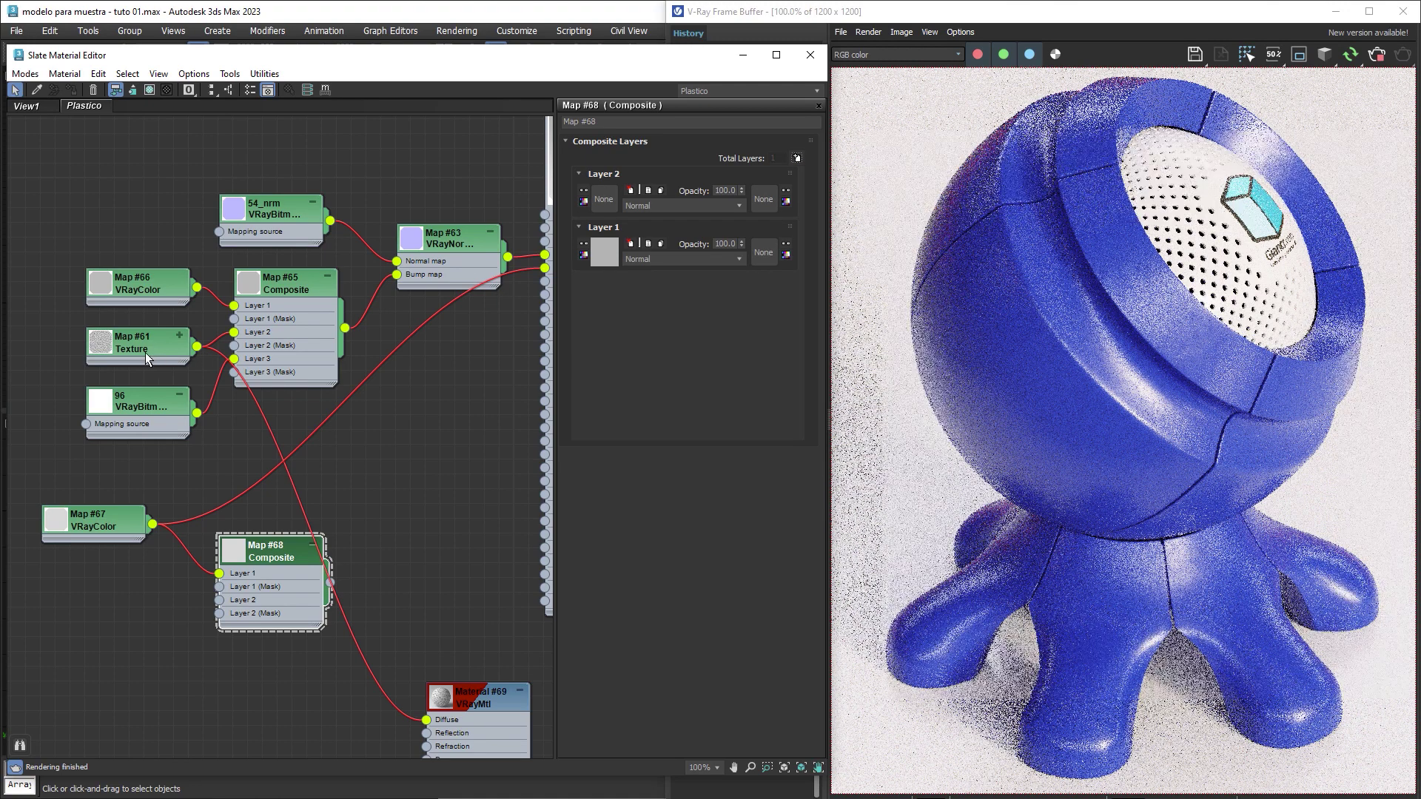
mouse_move(150, 339)
left_mouse_down("shift")
mouse_move(102, 592)
mouse_move(219, 598)
left_mouse_up("shift")
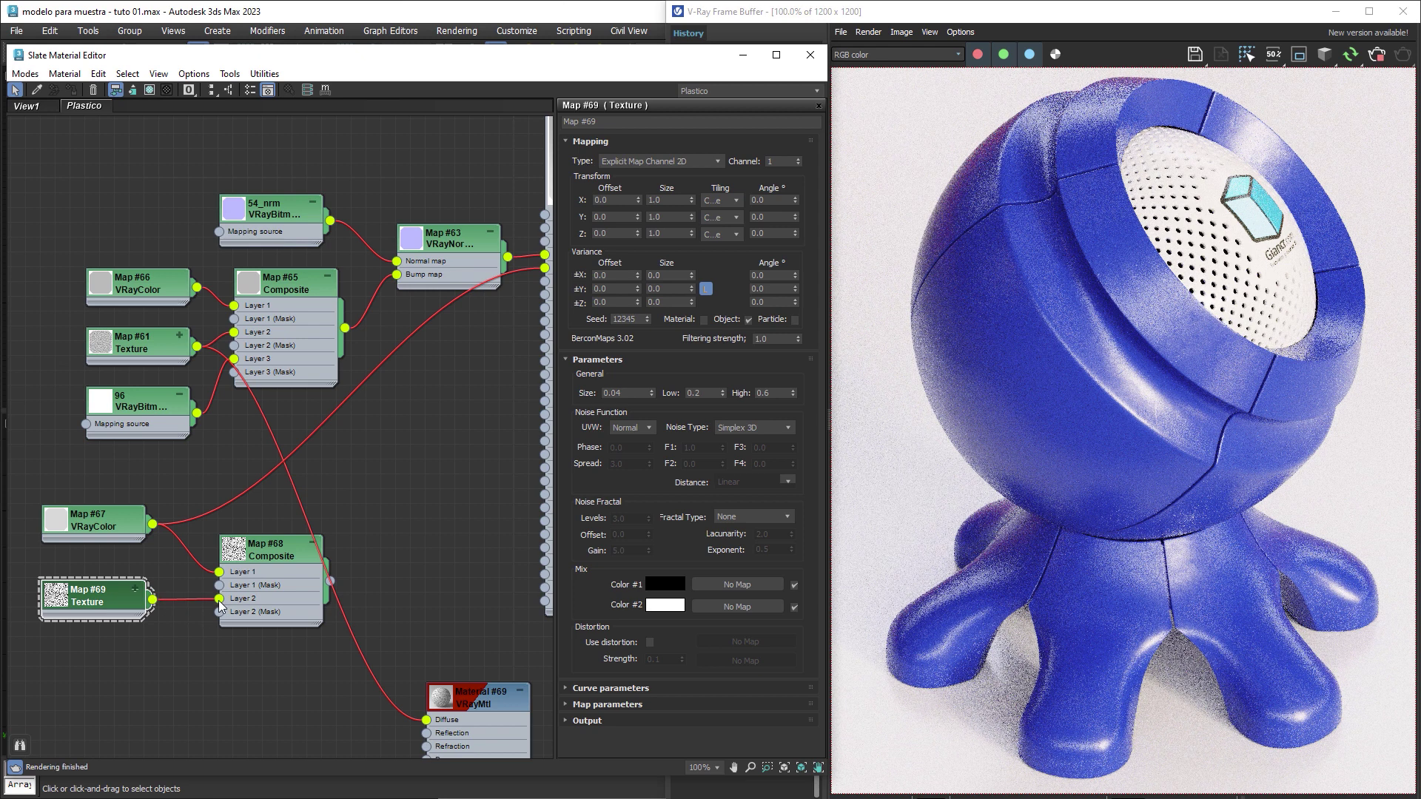
Set Layer 2 to Multiply at 4.0 opacity and wire the Composite into Material #68's Reflection.
left_click(272, 556)
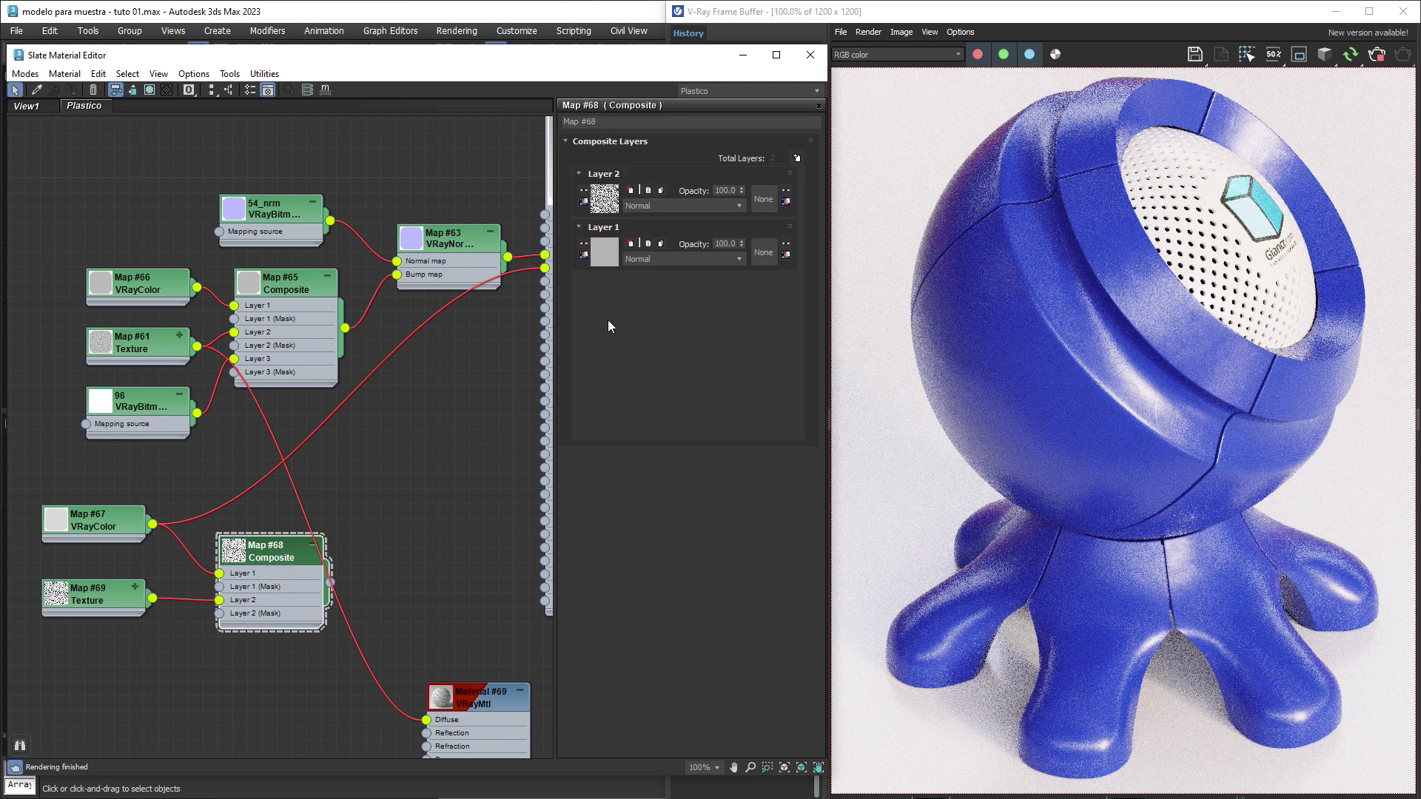
left_click(666, 205)
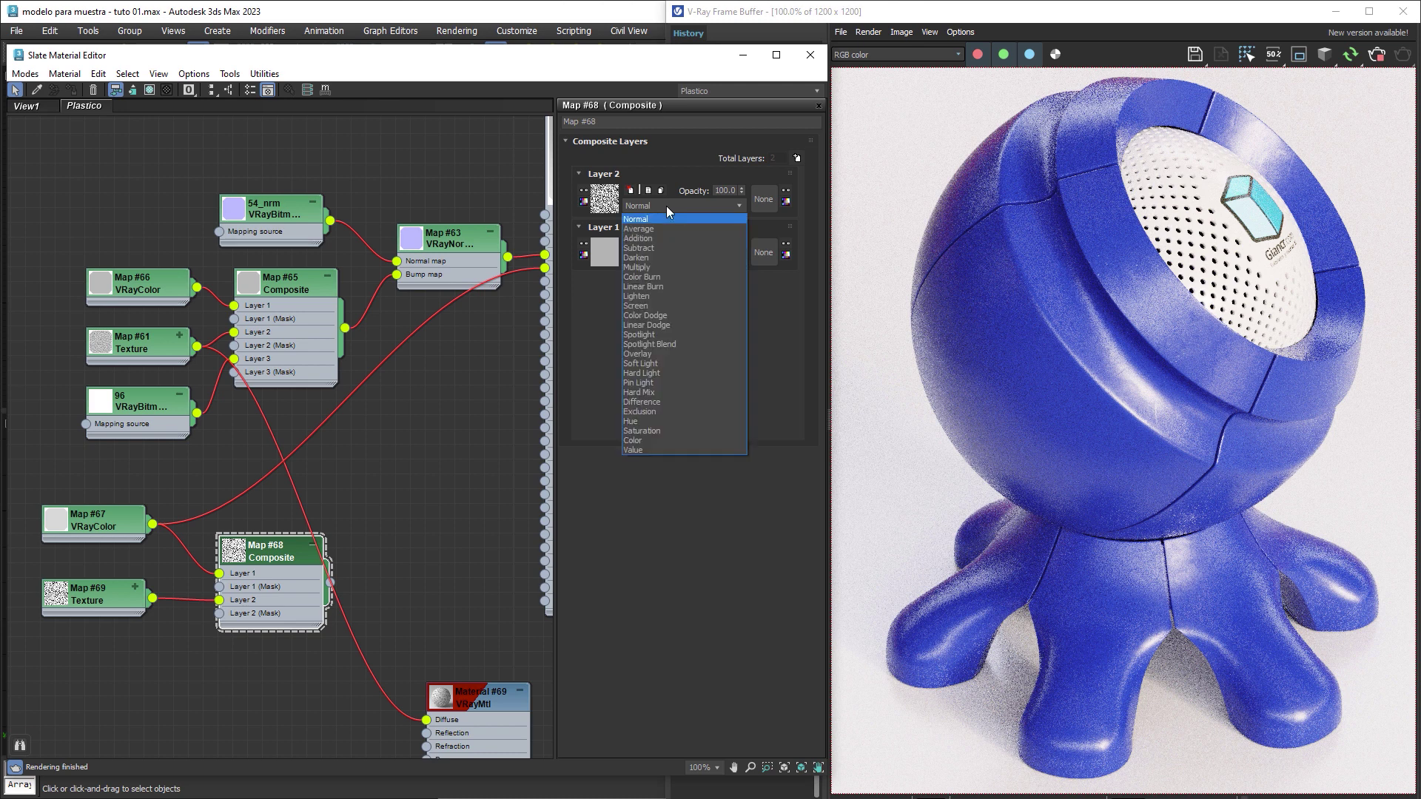
left_click(652, 267)
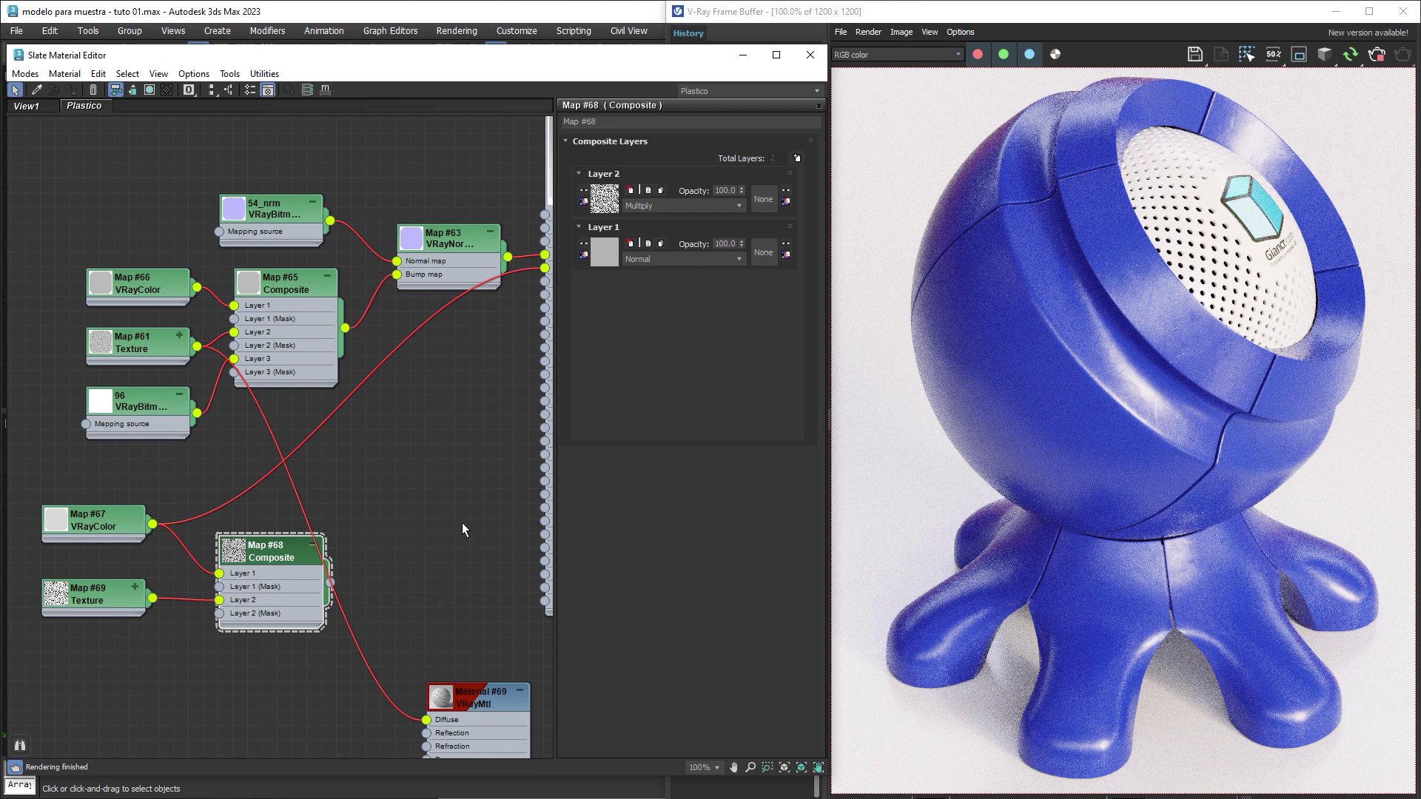
left_click_drag(308, 563, 322, 548)
middle_click_drag(387, 508, 351, 520)
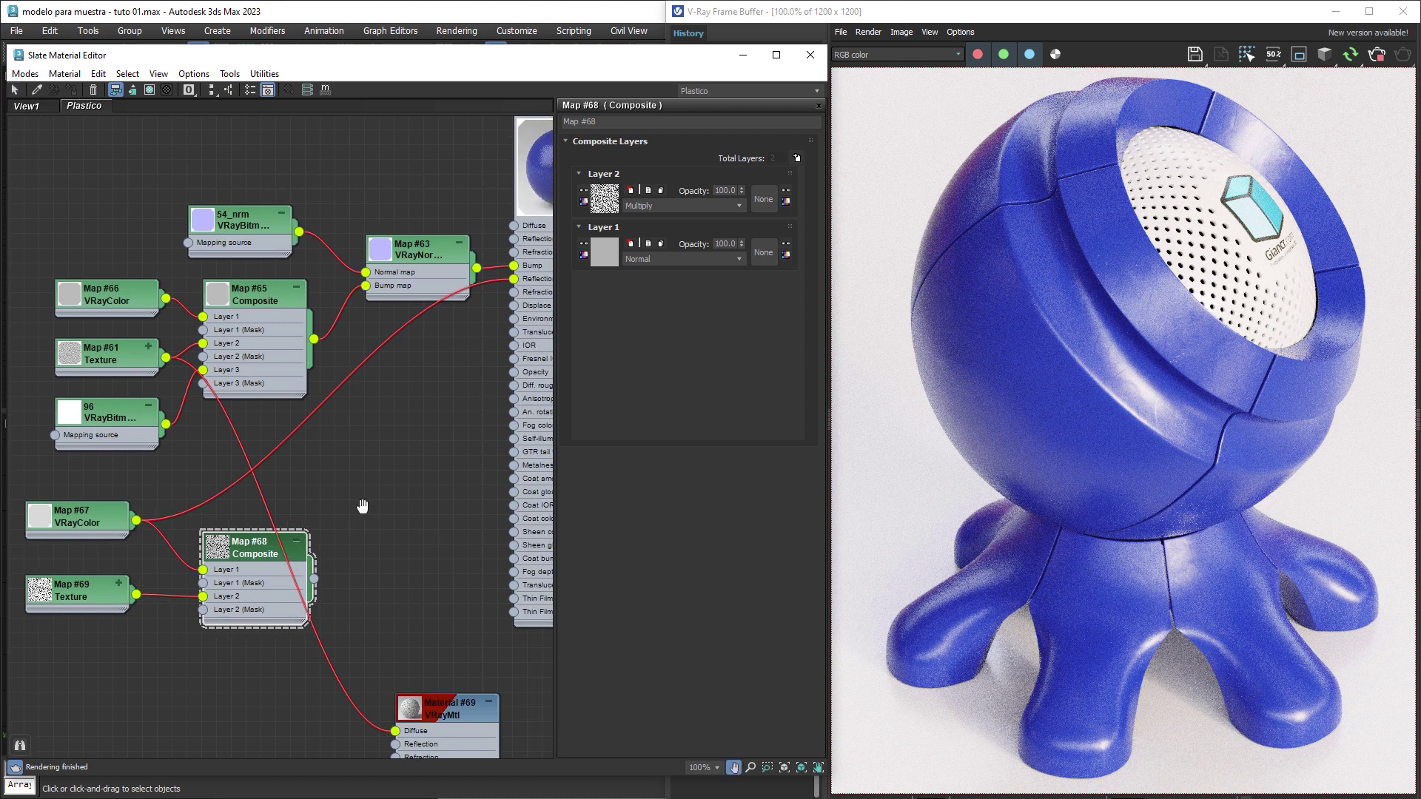
left_click_drag(312, 580, 511, 281)
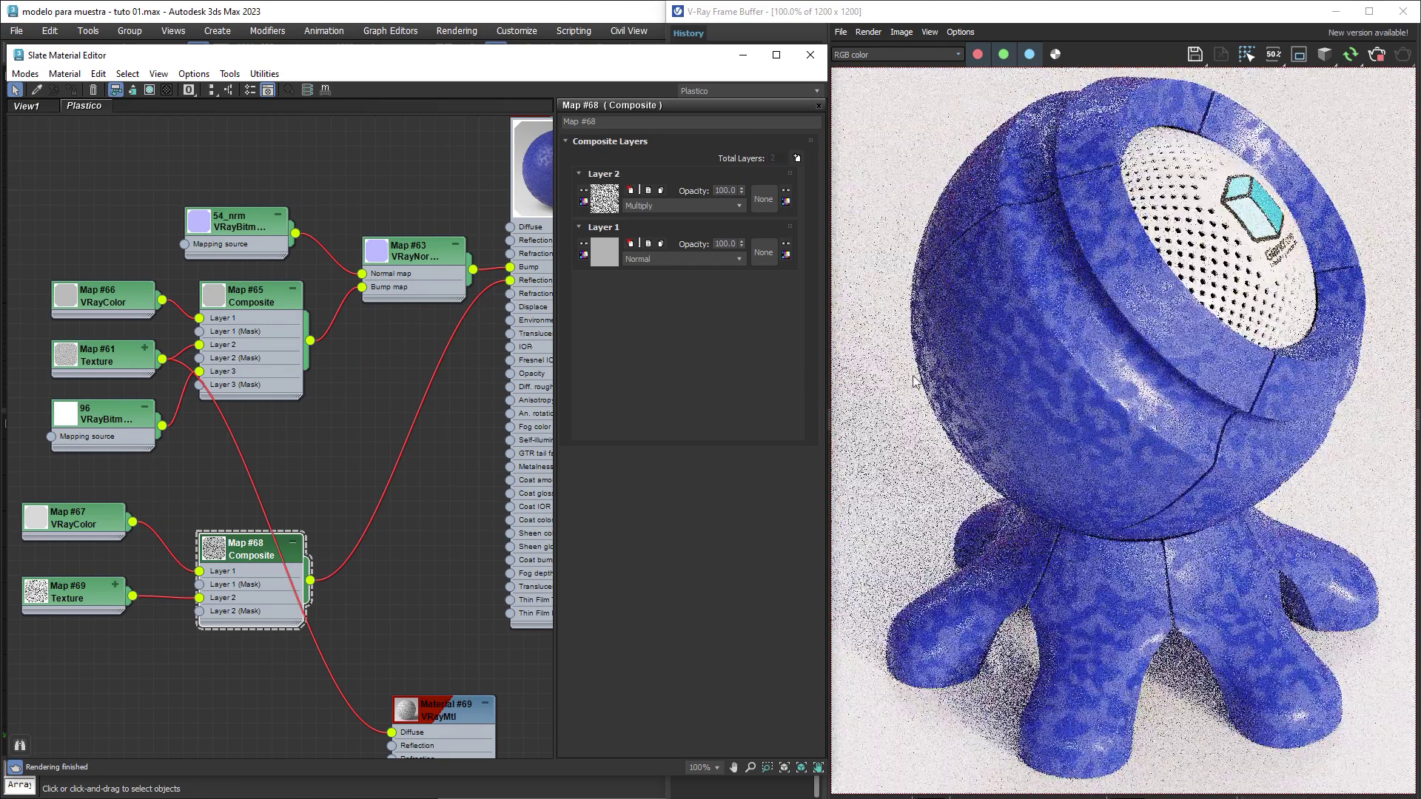
double_click(726, 190)
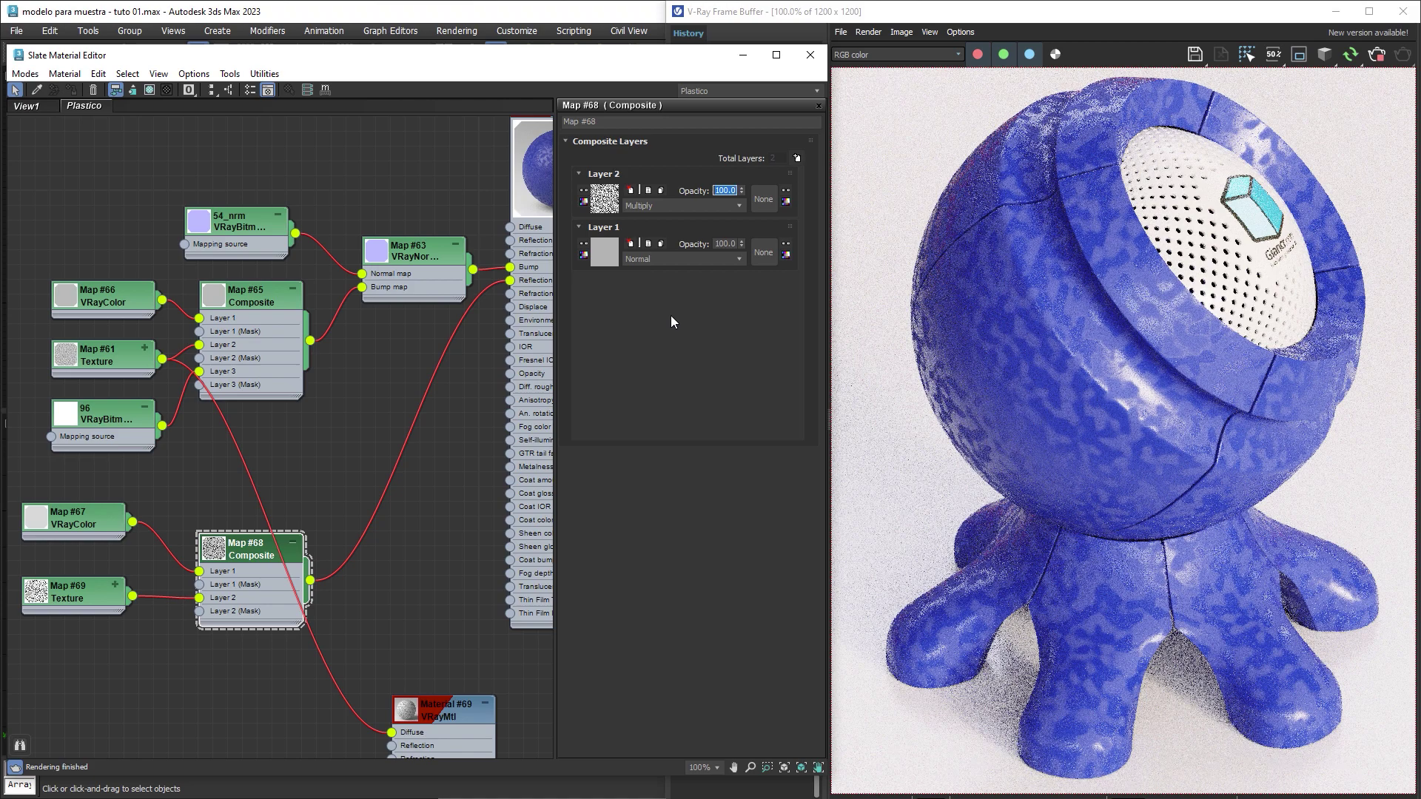
type("4")
key("Return")
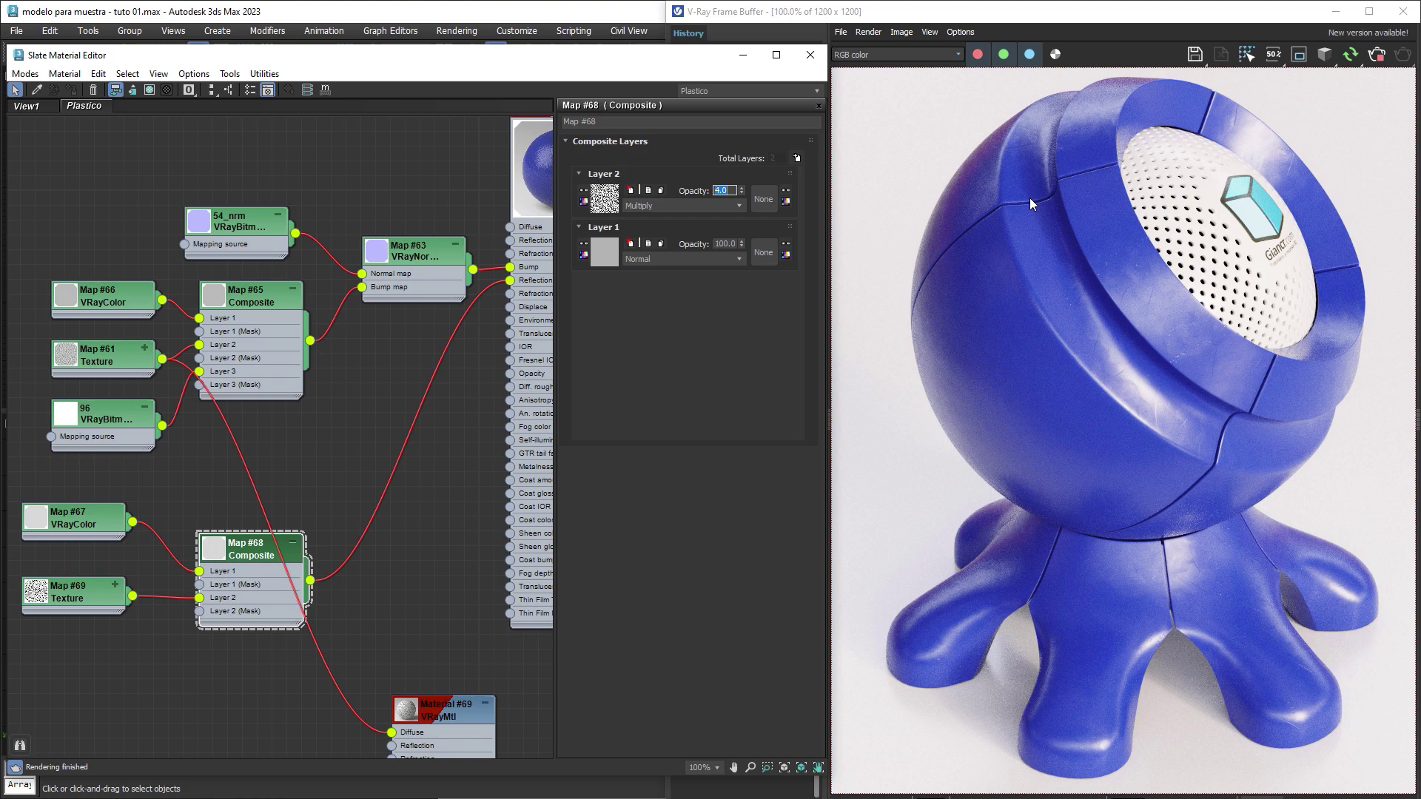
Add a third Composite layer and wire the 54.jpg VRayBitmap into Layer 3.
left_click(796, 160)
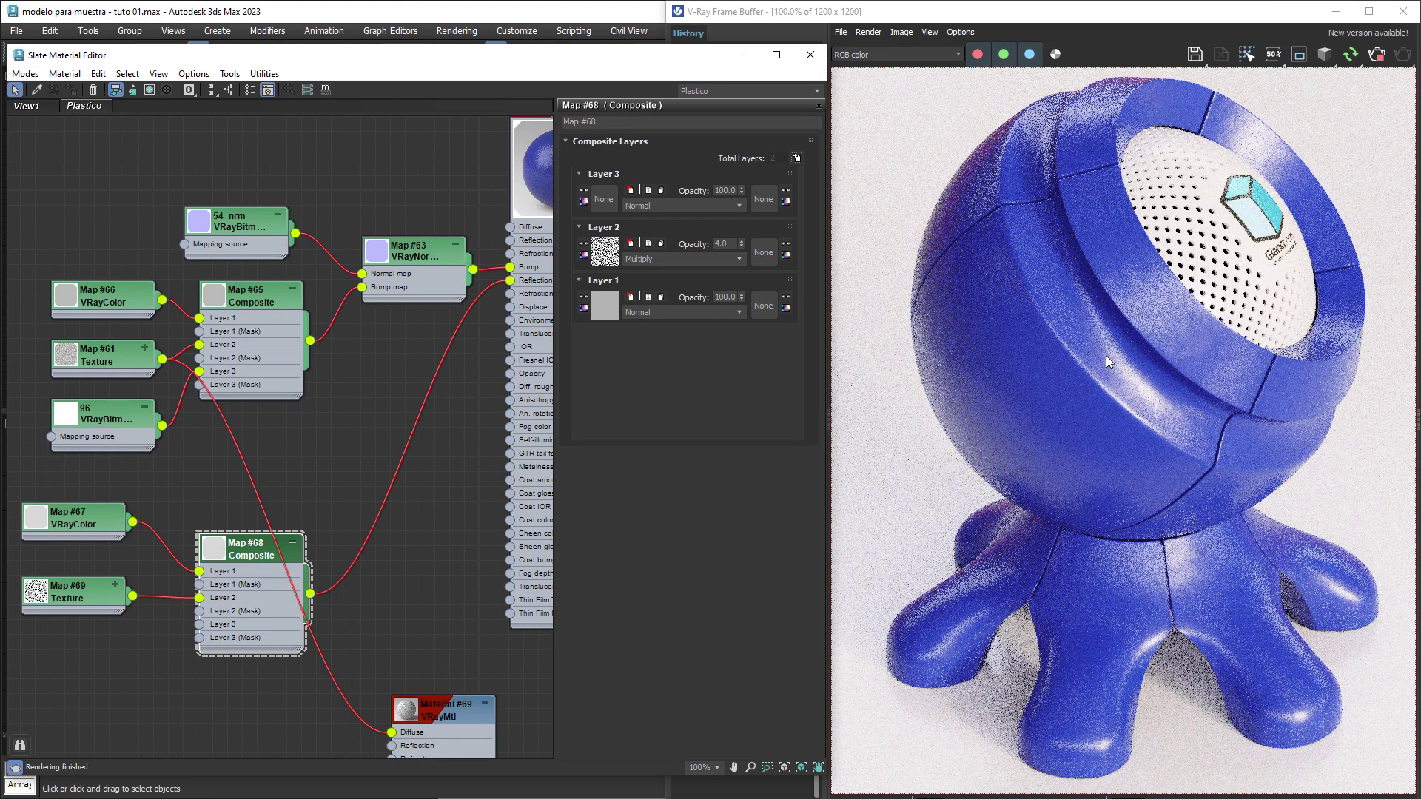
middle_click_drag(199, 471, 240, 406)
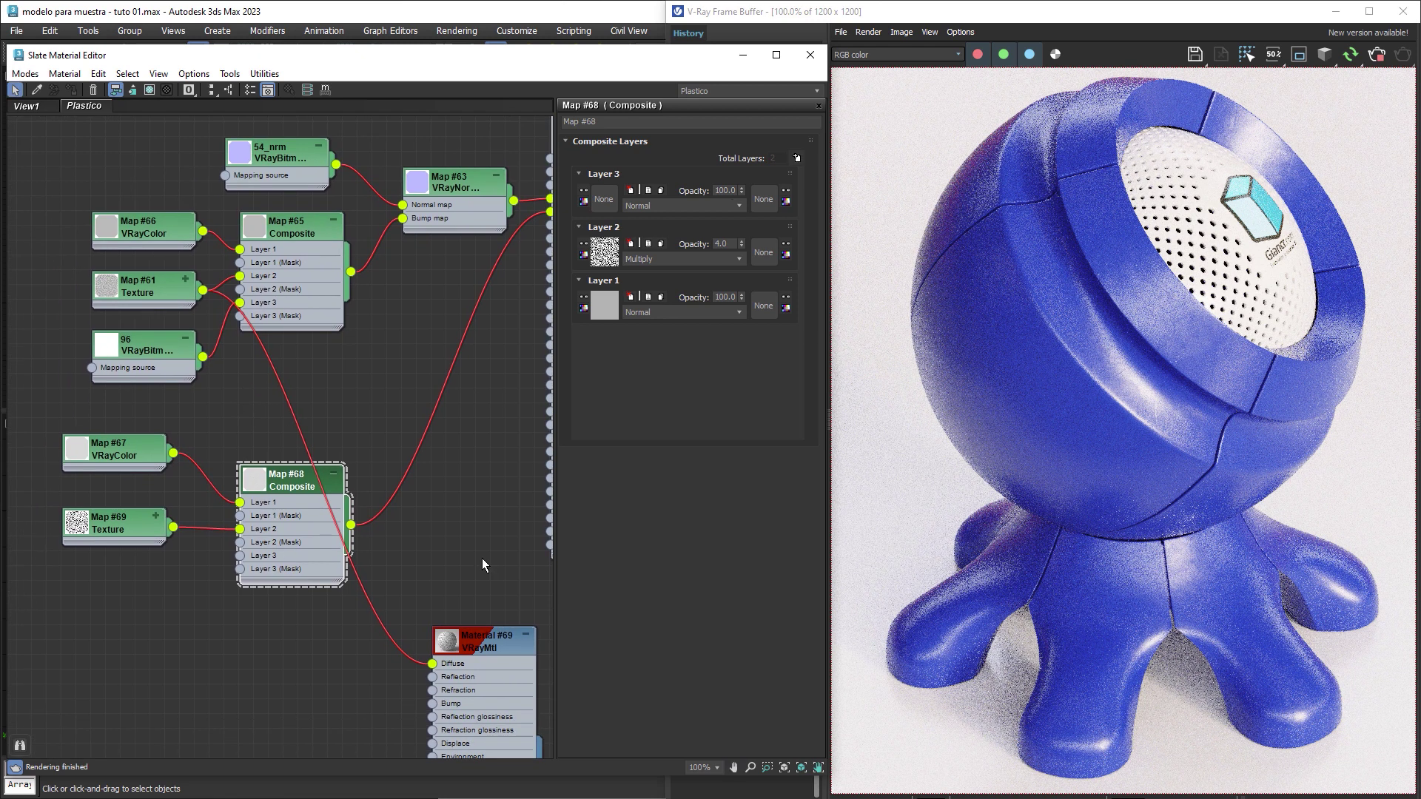
key("alt+Tab")
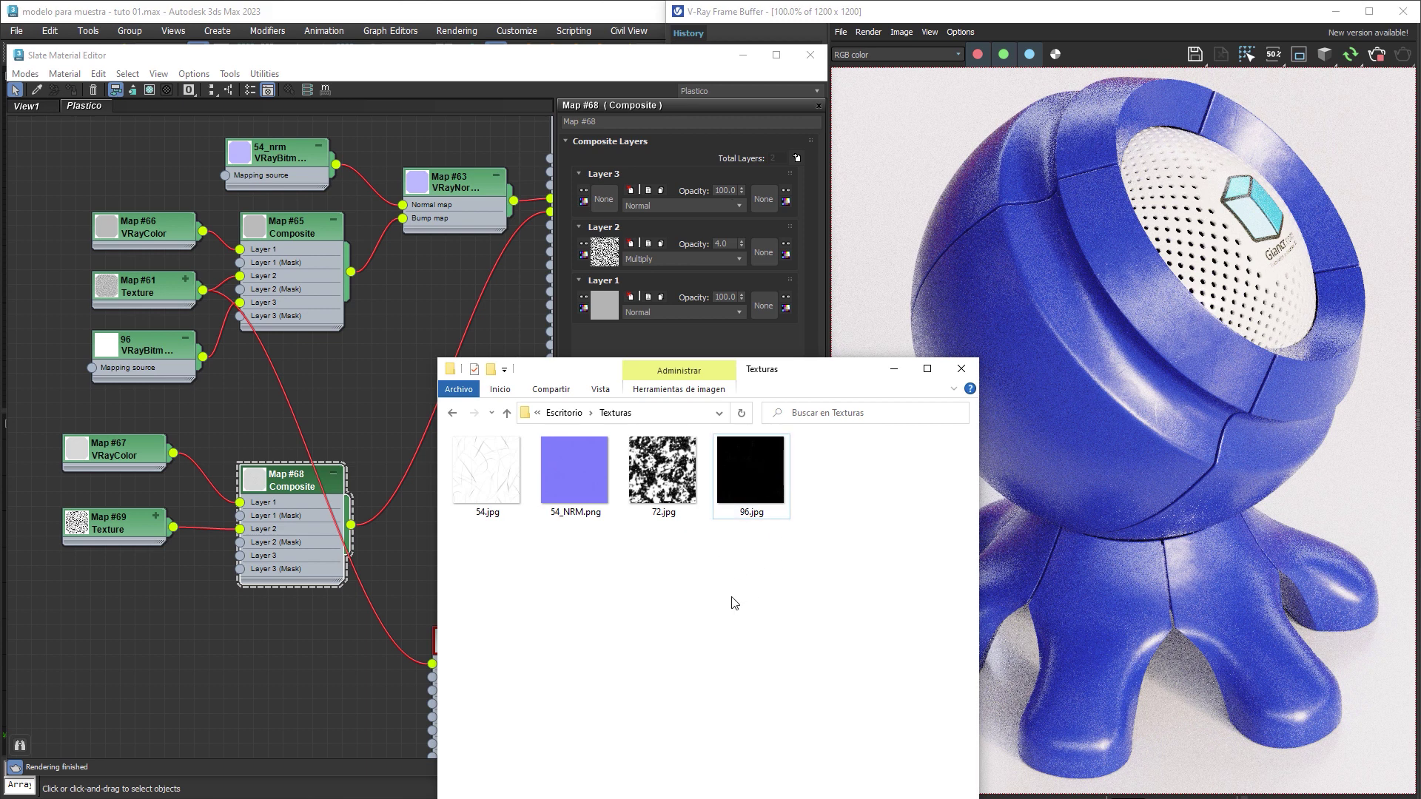
mouse_move(493, 474)
left_mouse_down()
mouse_move(151, 585)
mouse_move(127, 607)
left_mouse_up()
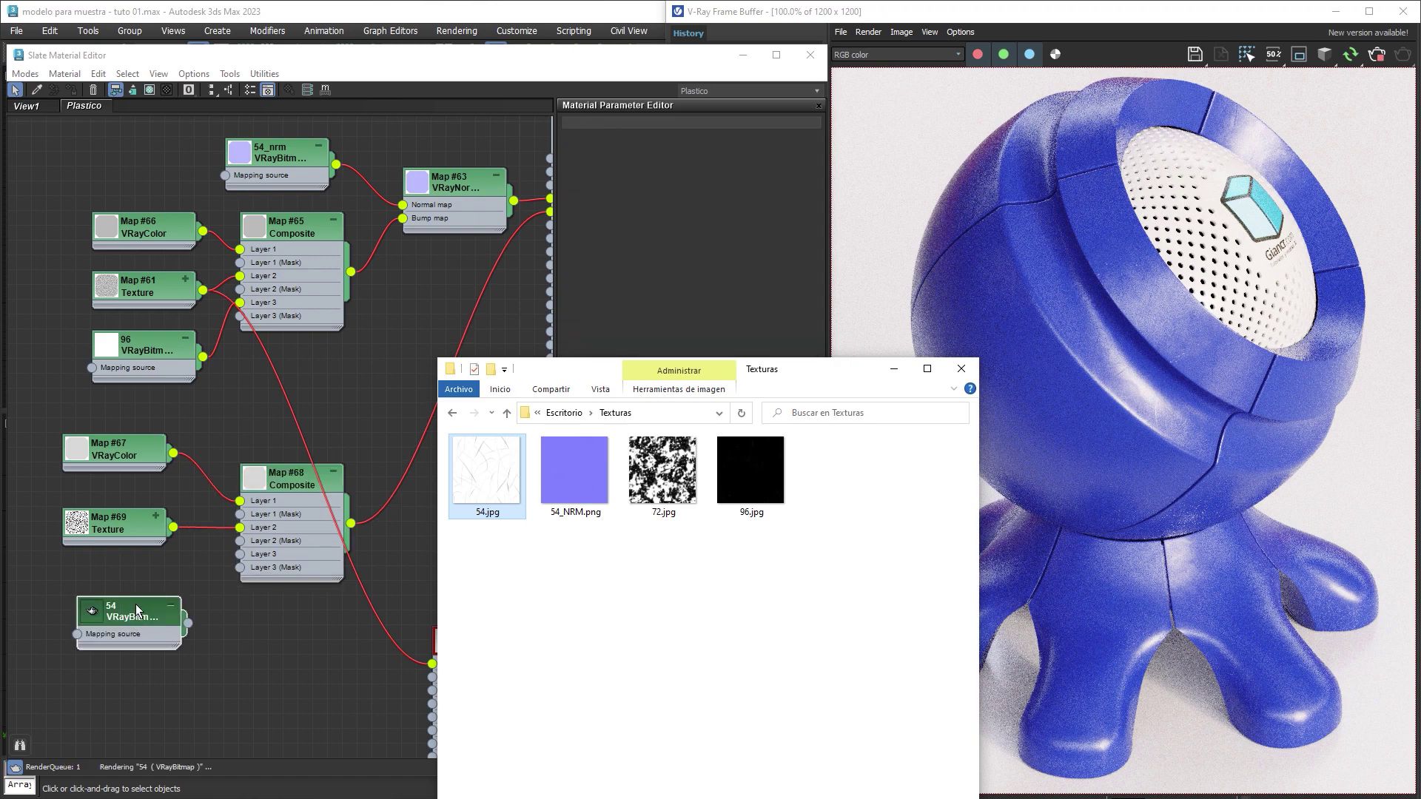
double_click(117, 613)
left_click_drag(188, 624, 240, 555)
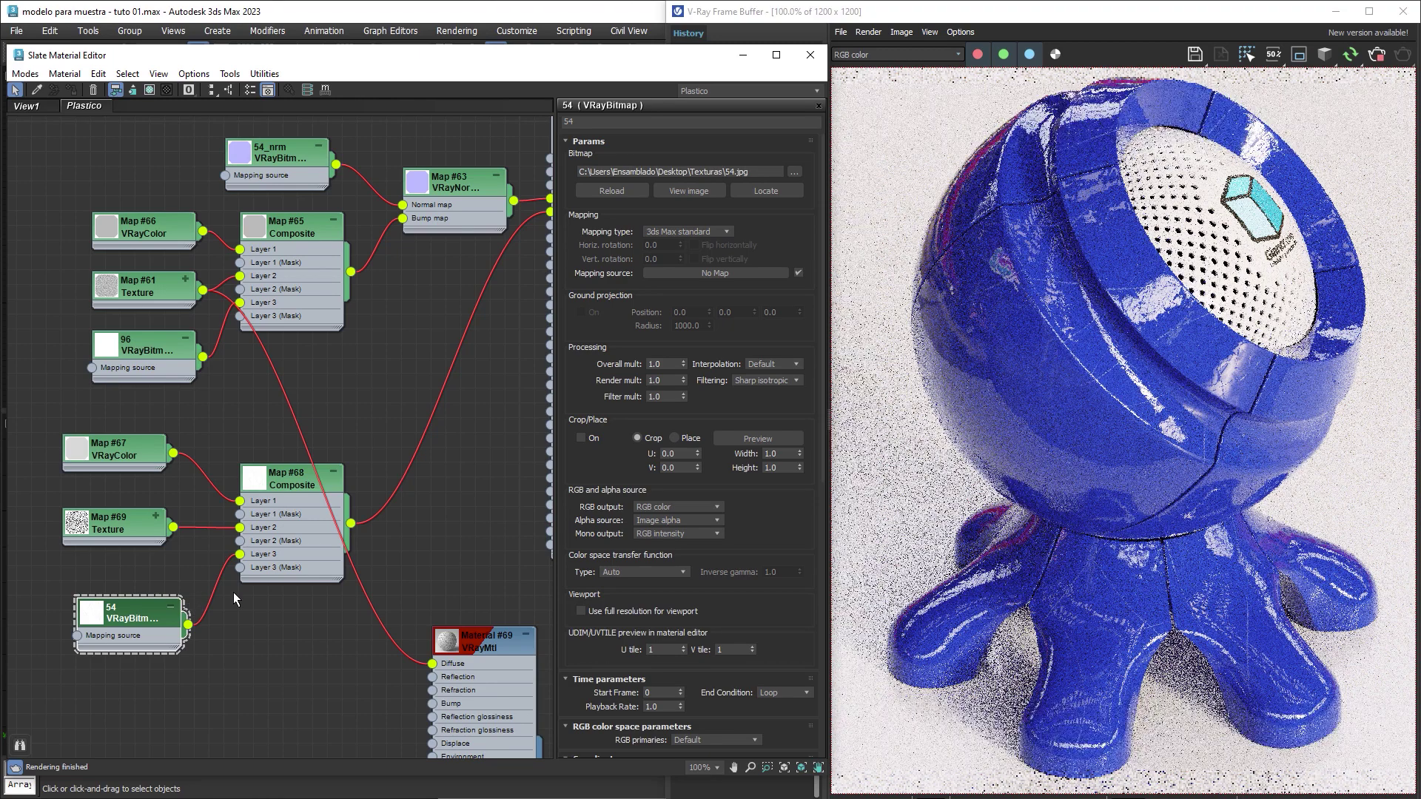
Set the Composite map's Layer 3 blend mode to Multiply.
double_click(279, 485)
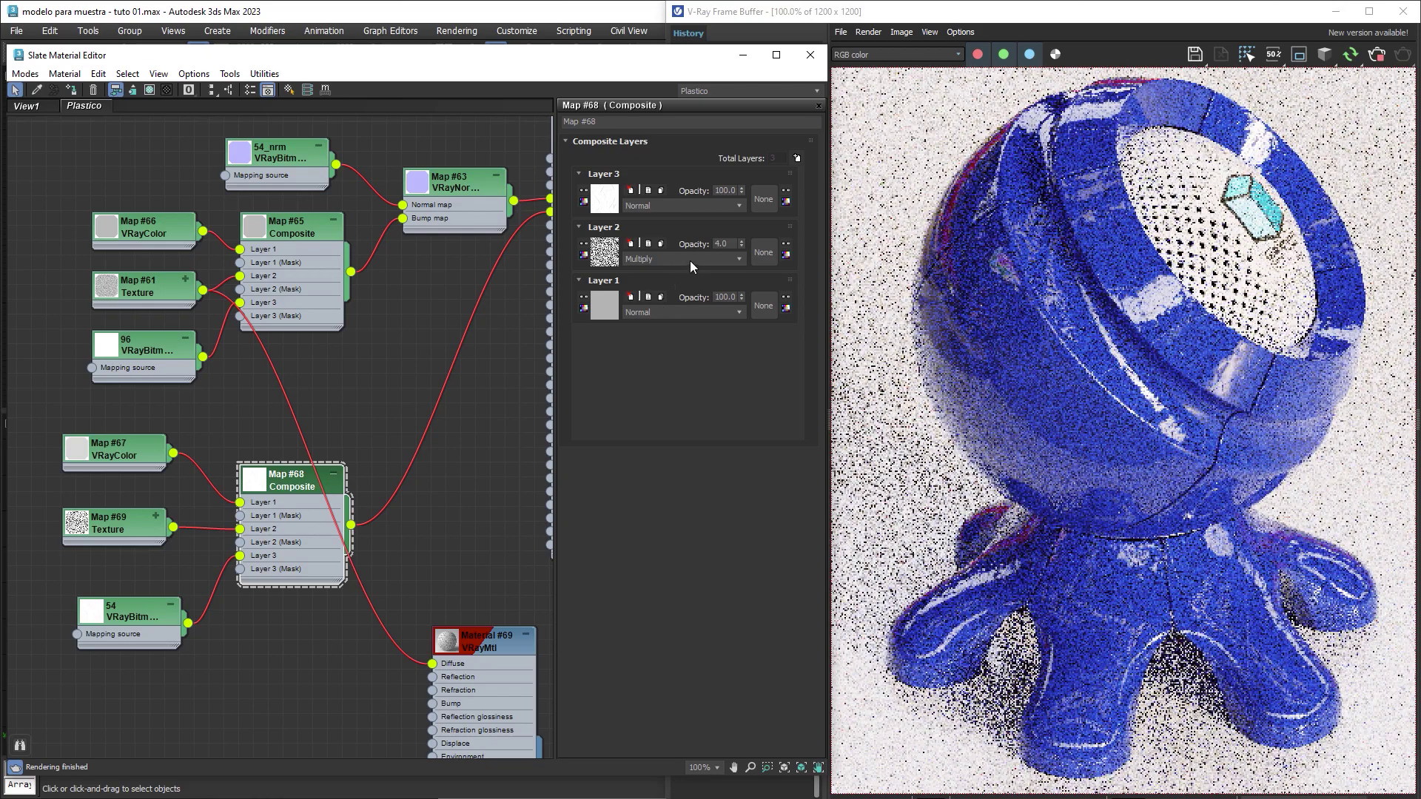
left_click(685, 205)
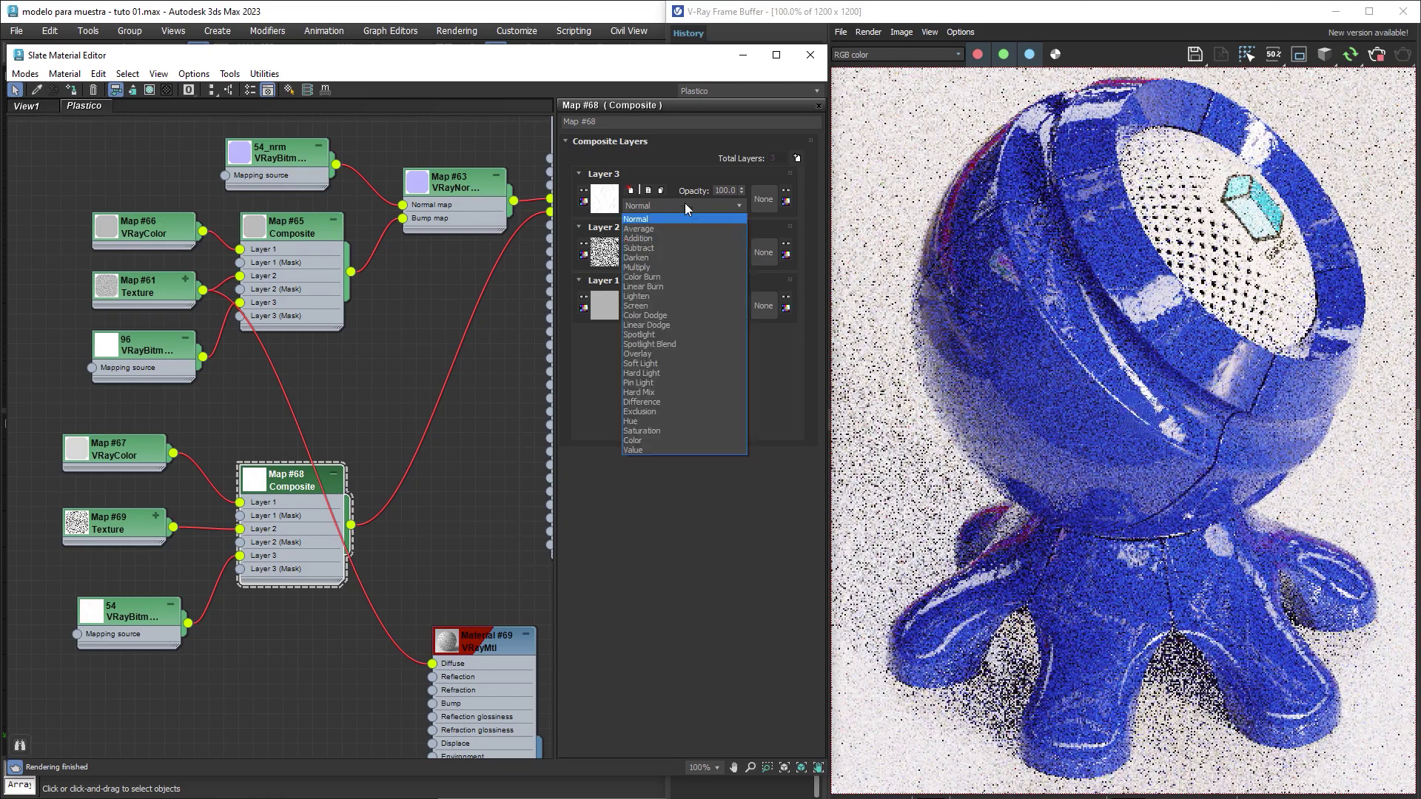
left_click(649, 268)
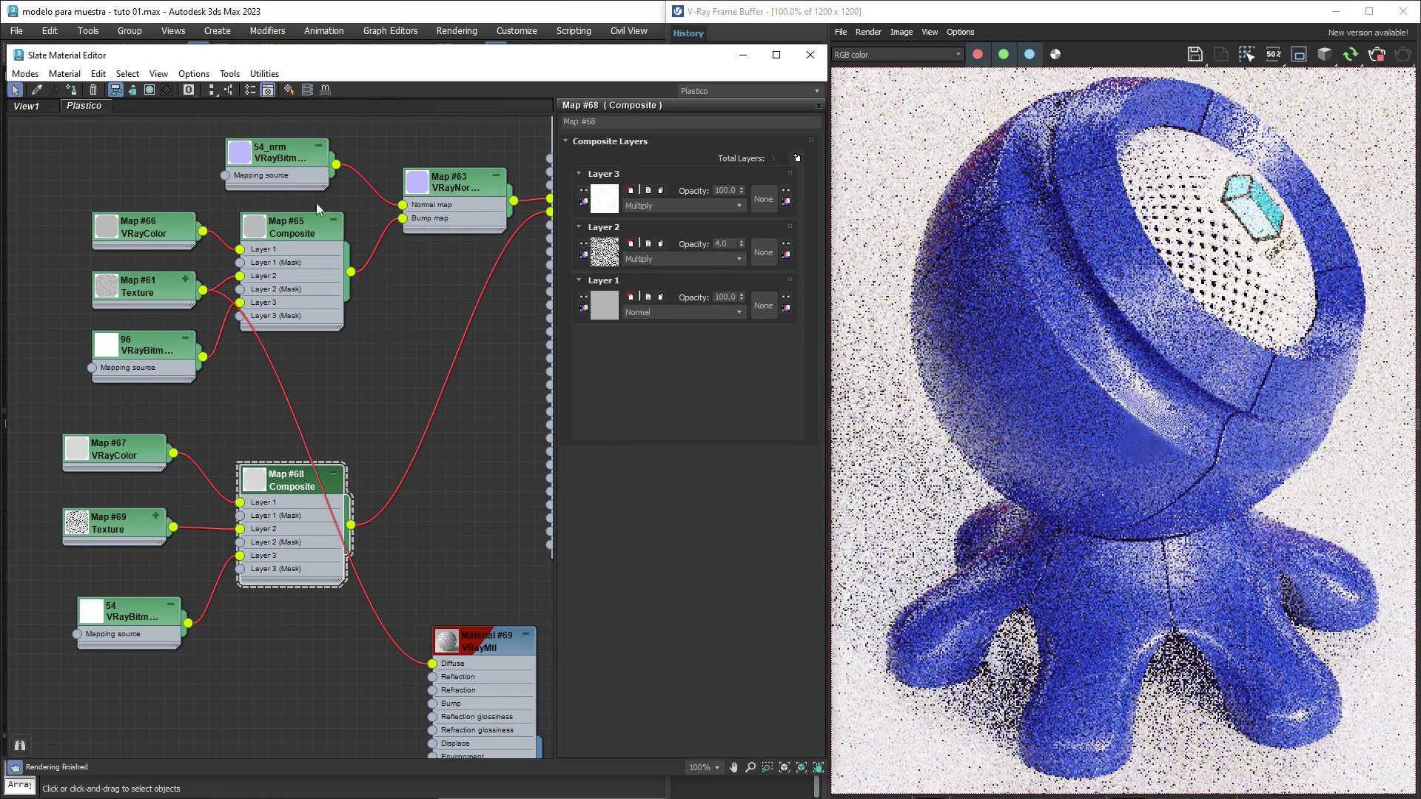
Tile the 54 bitmap 6.0 times in both U and V.
double_click(284, 157)
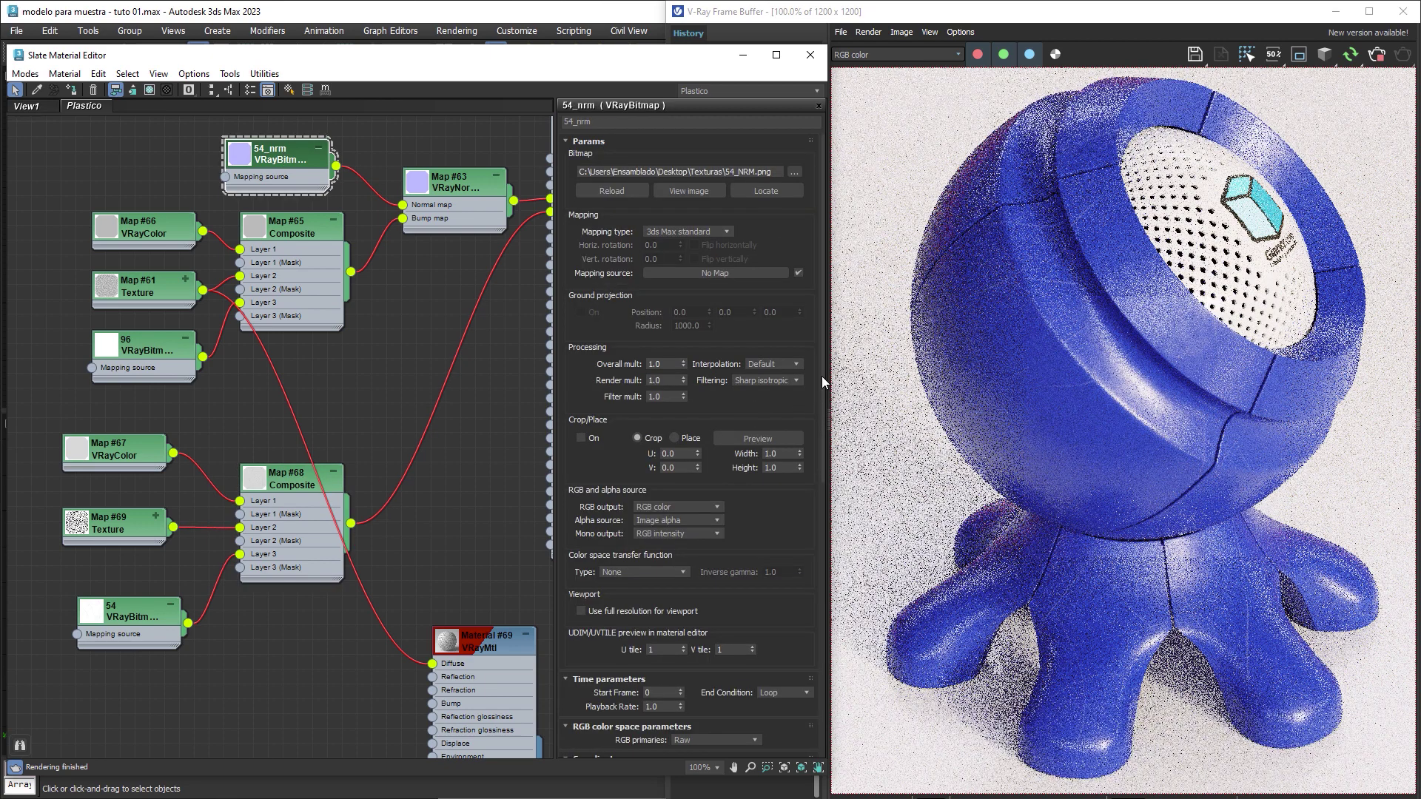
scroll(815, 606, "up", 5)
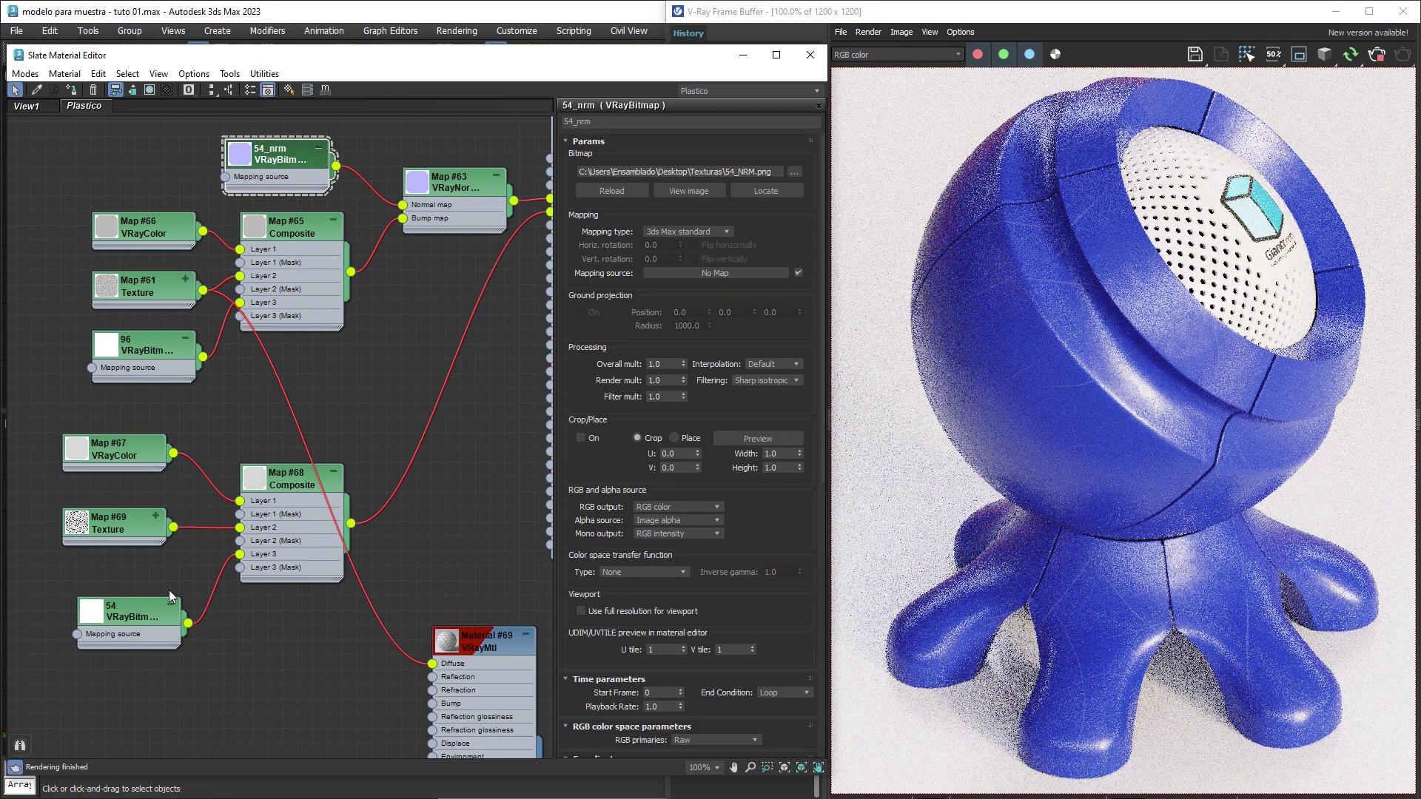
double_click(123, 619)
left_click_drag(819, 411, 810, 694)
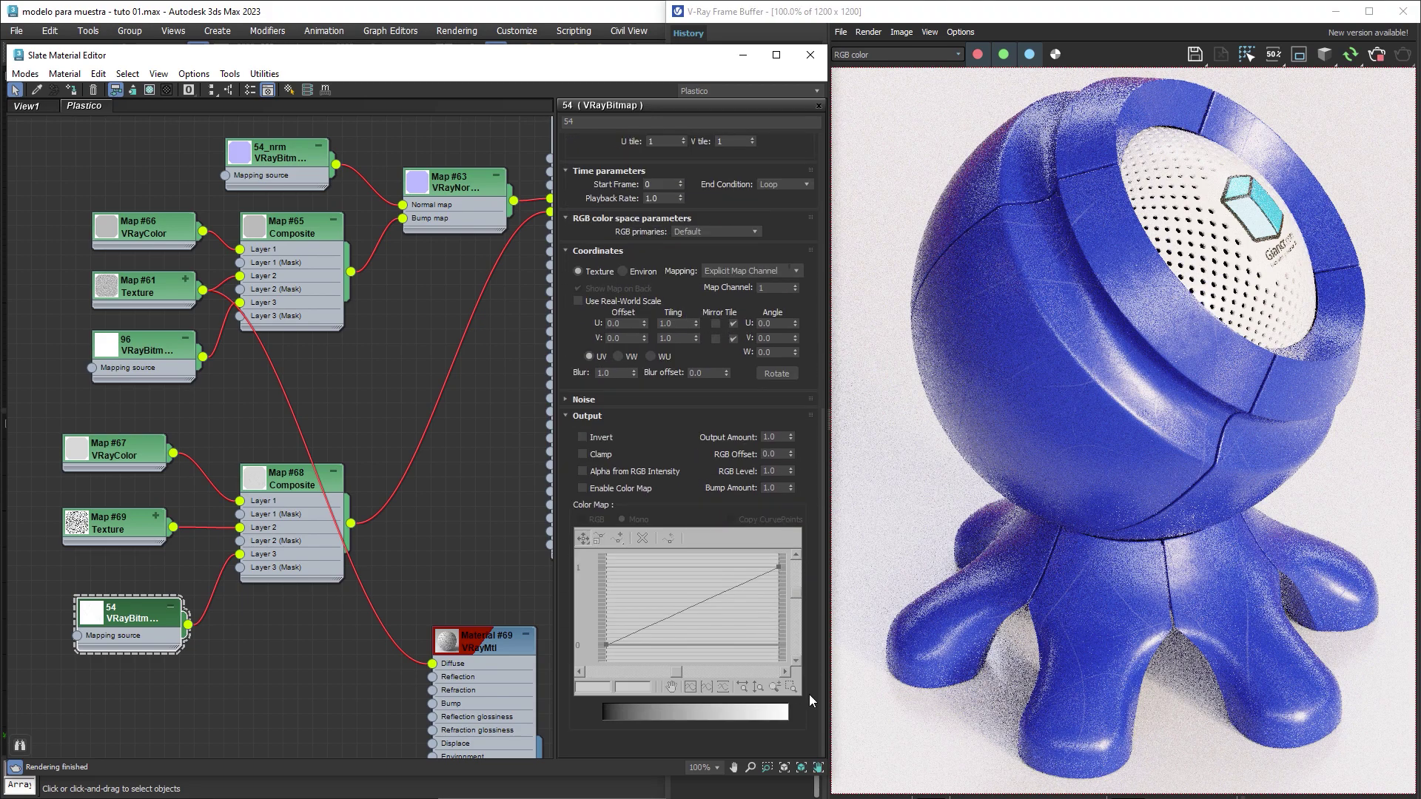
double_click(676, 323)
key("Tab")
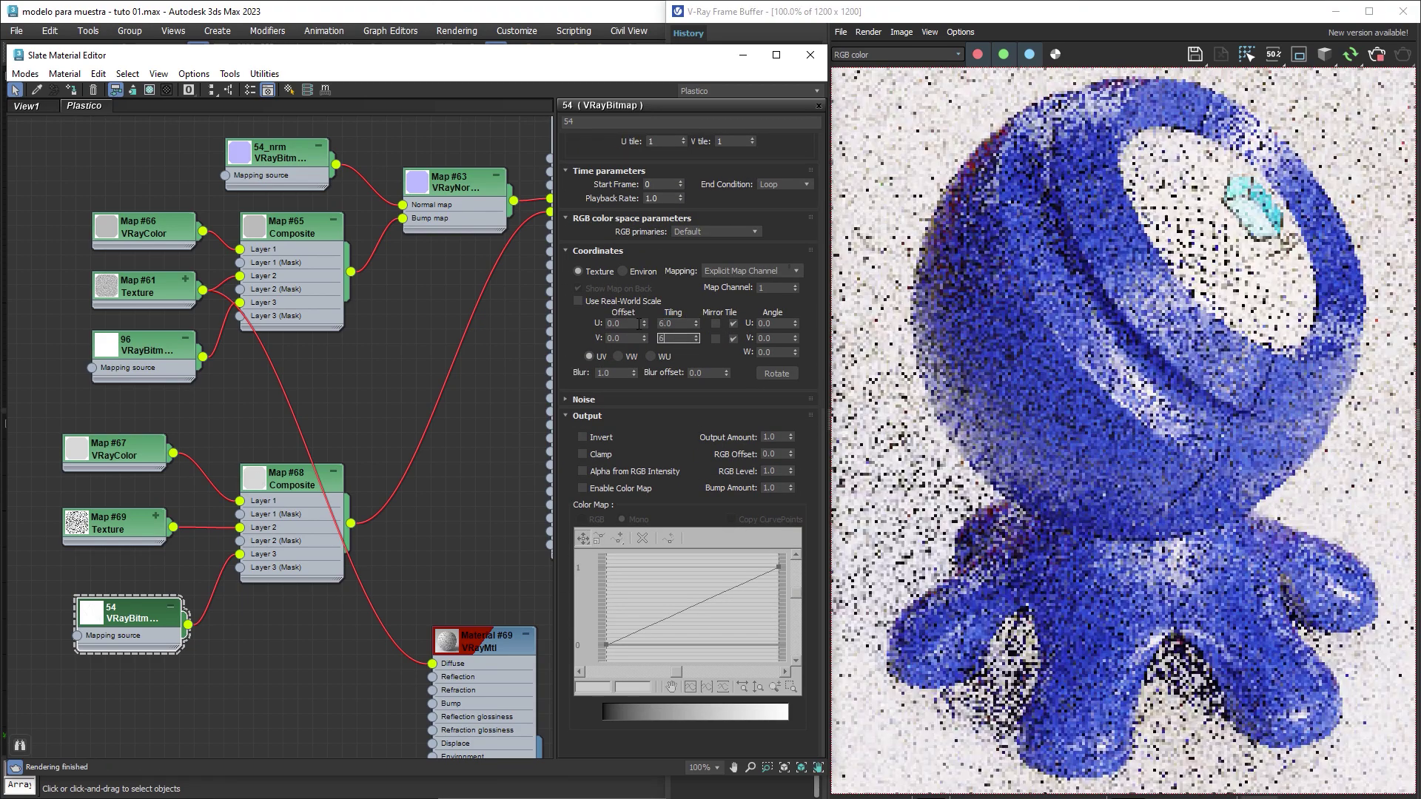
type("6")
key("Return")
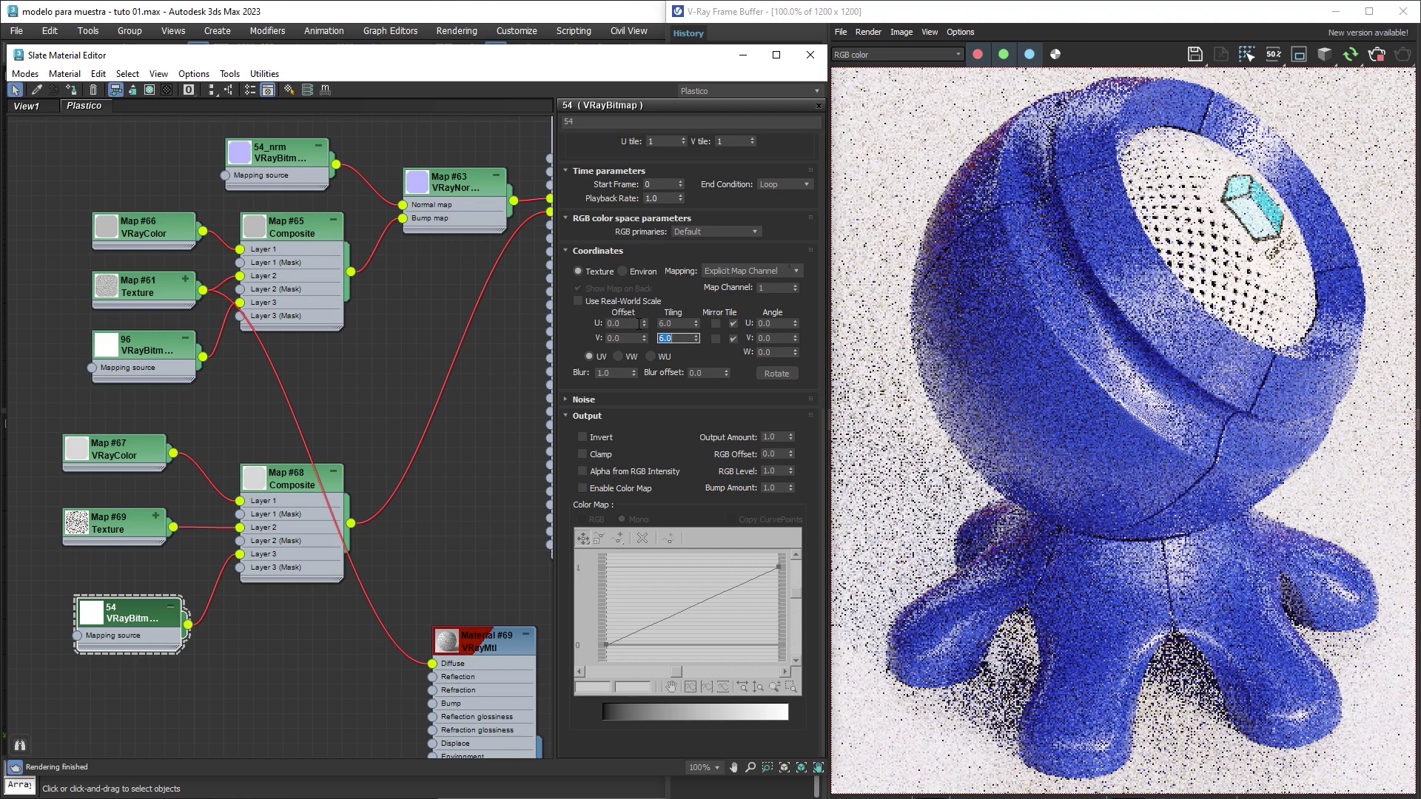
left_click(291, 482)
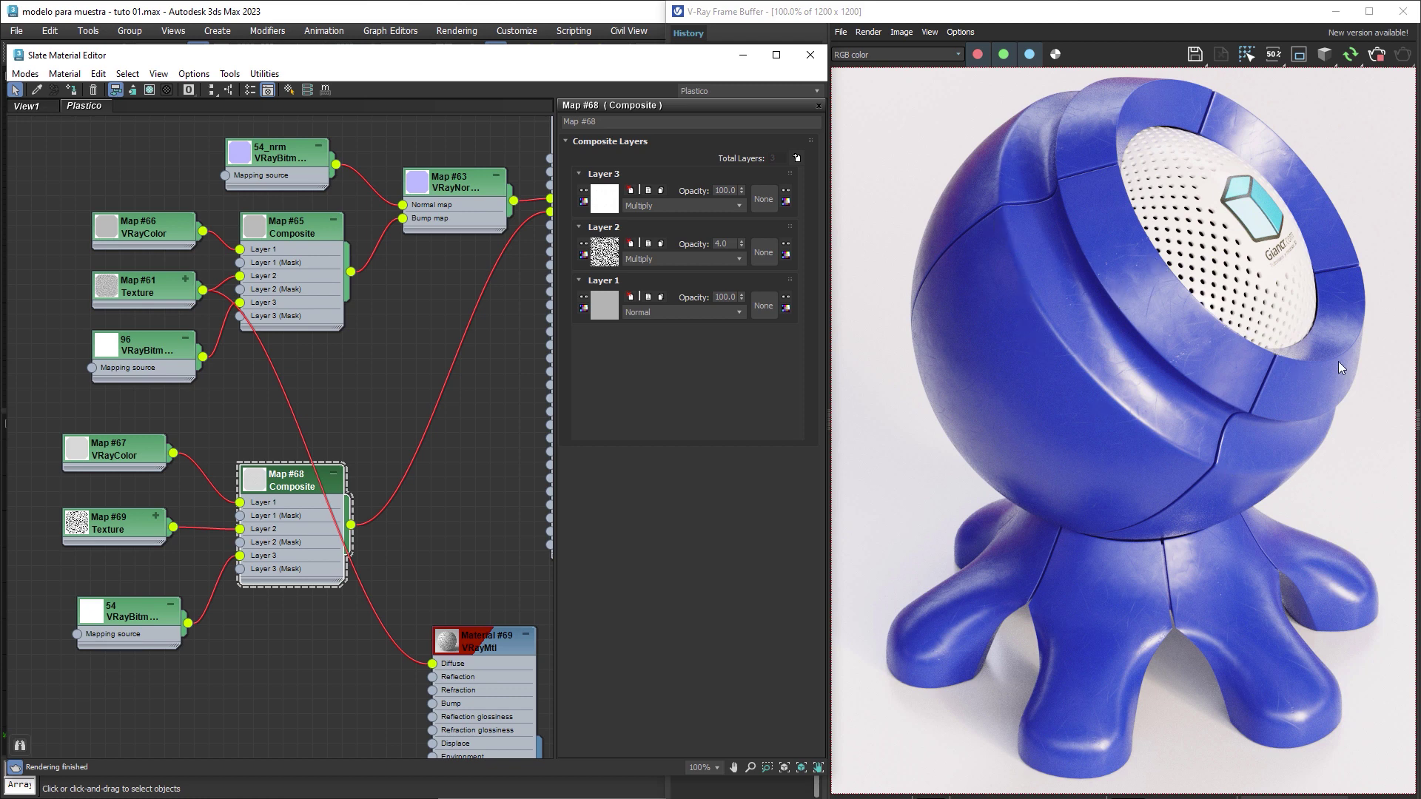
Create a VRayCurvature map (Map #71) and wire it into Material #69's Diffuse.
middle_click_drag(413, 522, 411, 361)
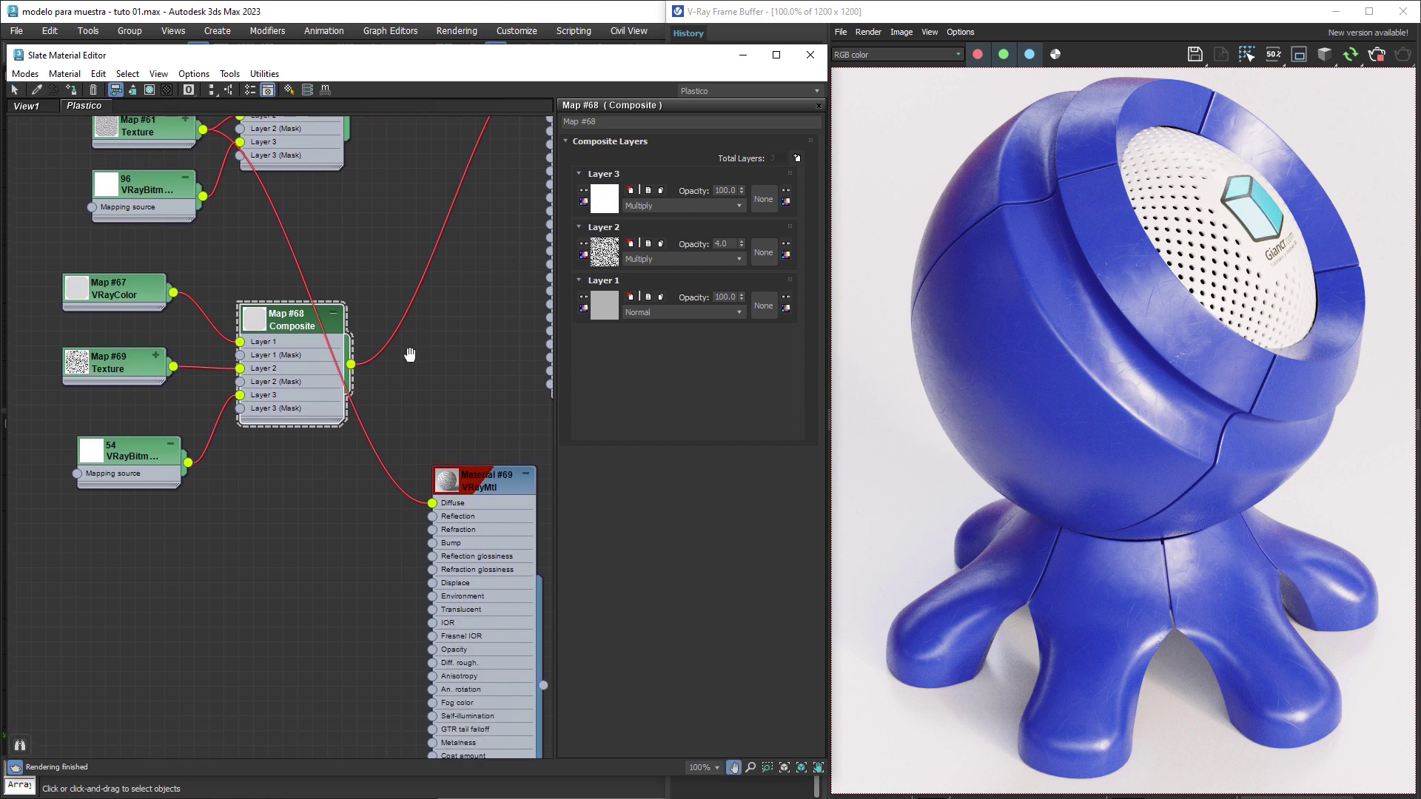
right_click(129, 554)
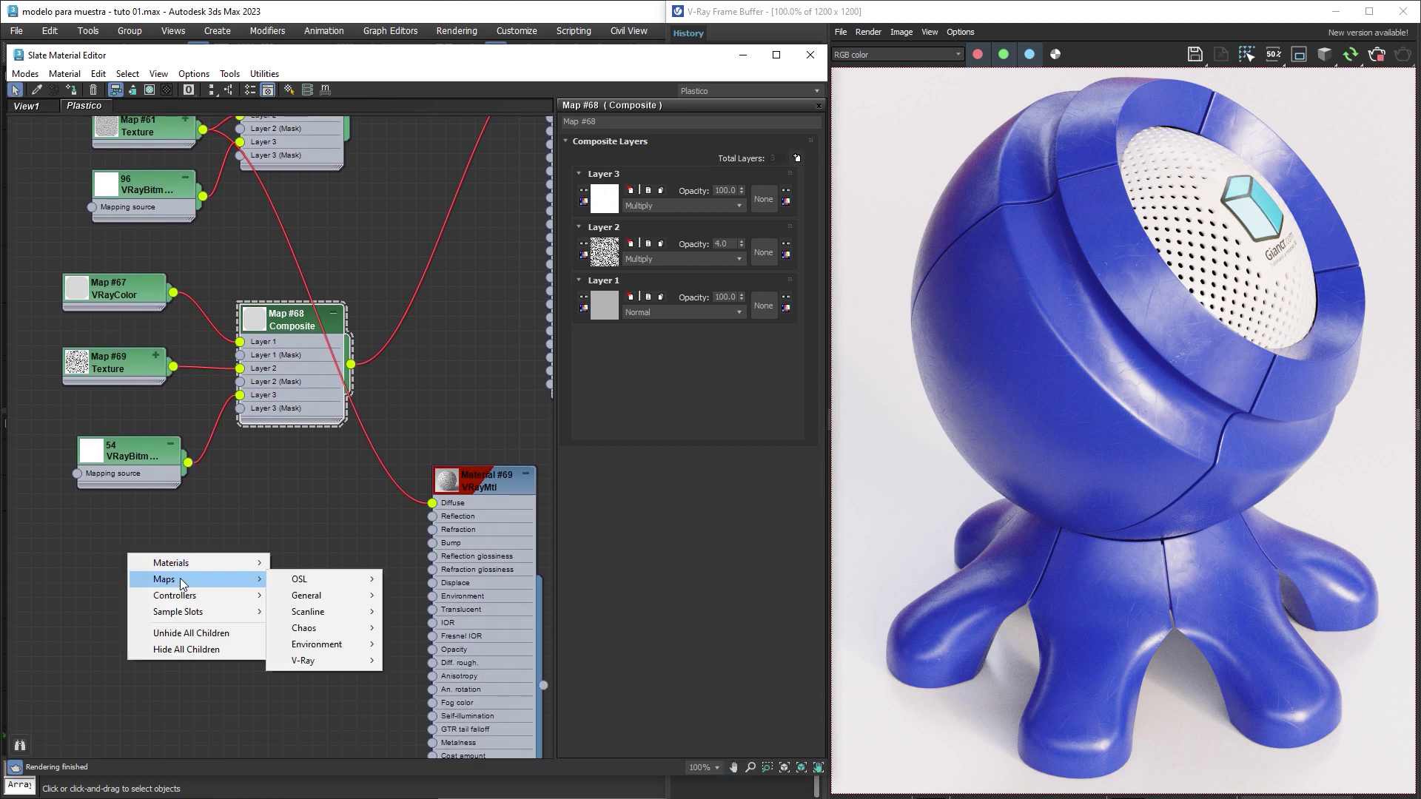
mouse_move(304, 661)
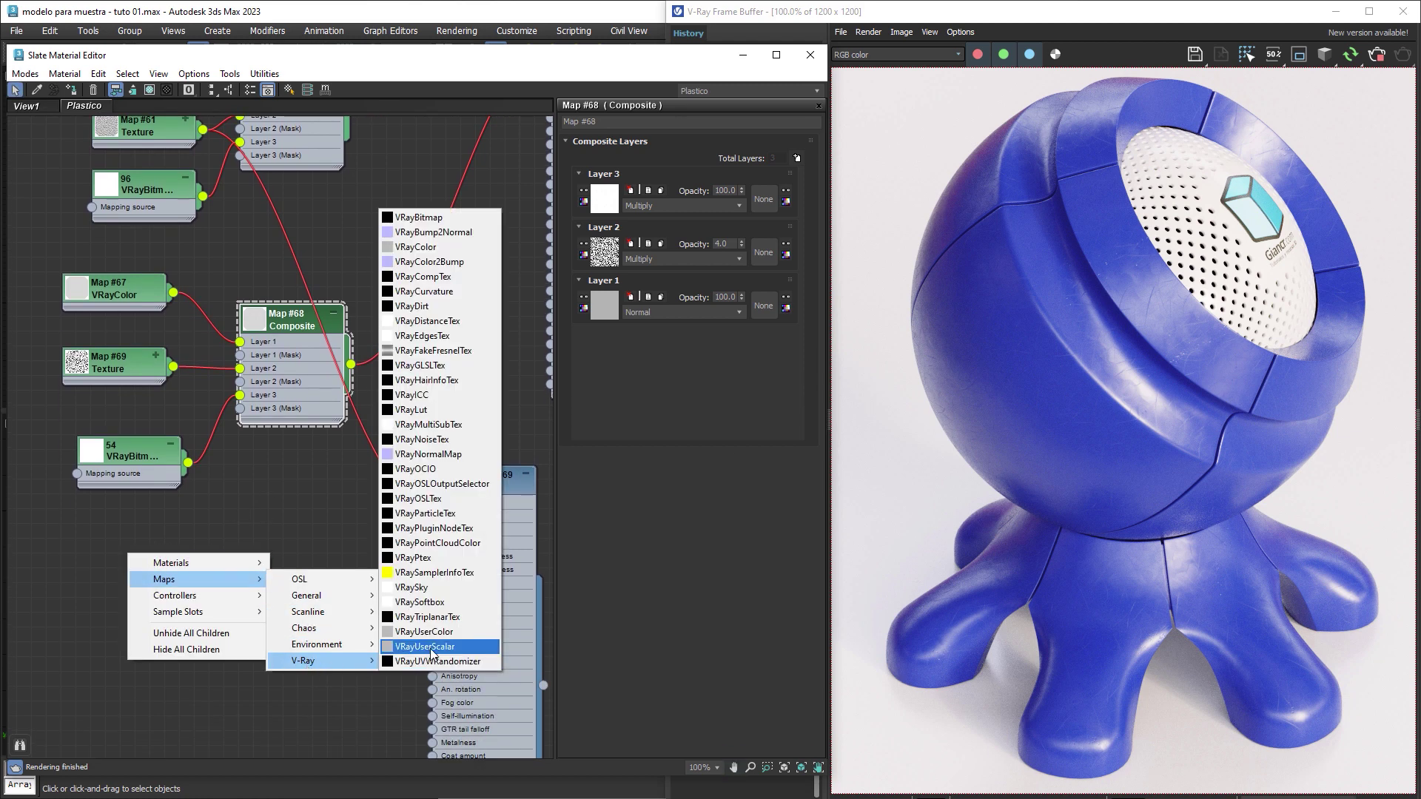
left_click(468, 294)
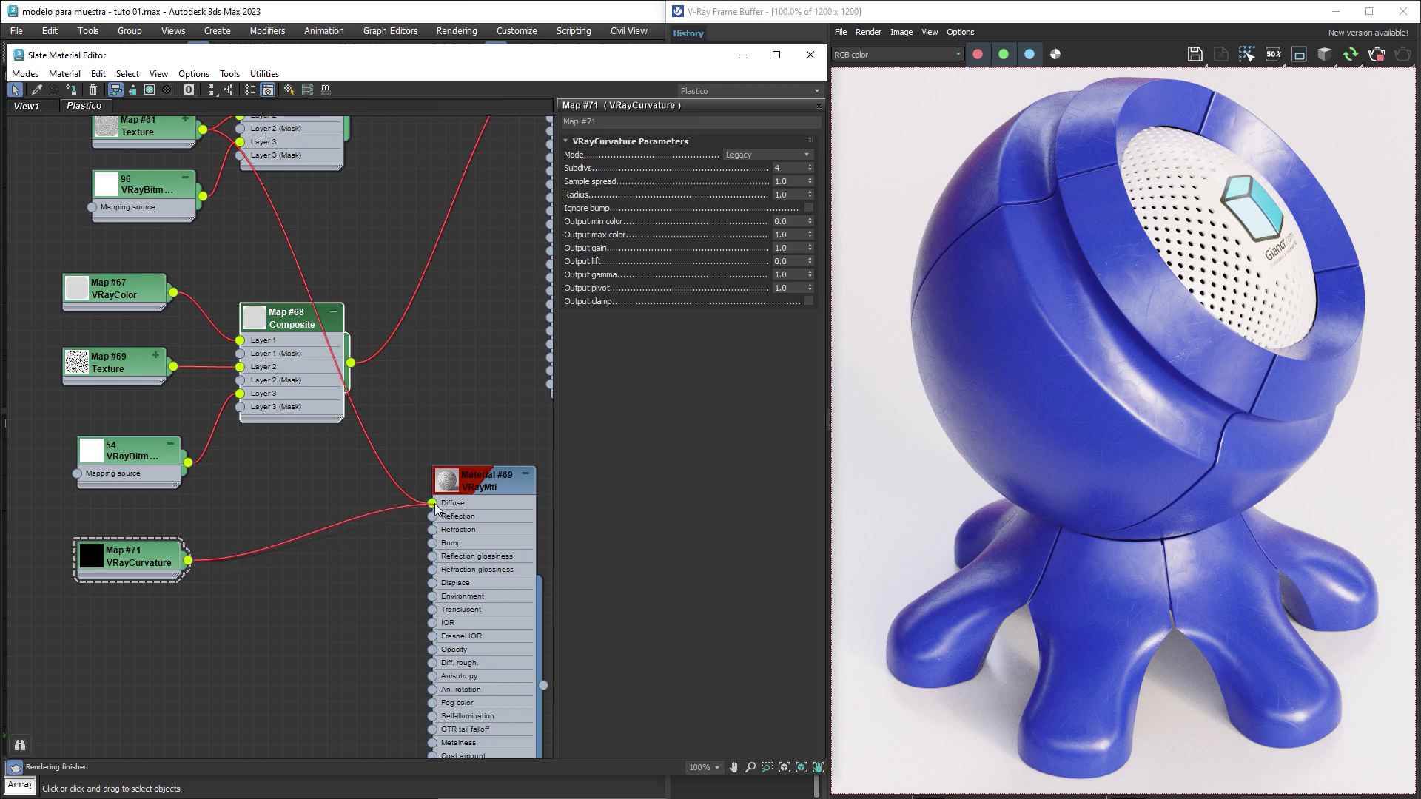
left_click_drag(190, 562, 434, 503)
double_click(471, 489)
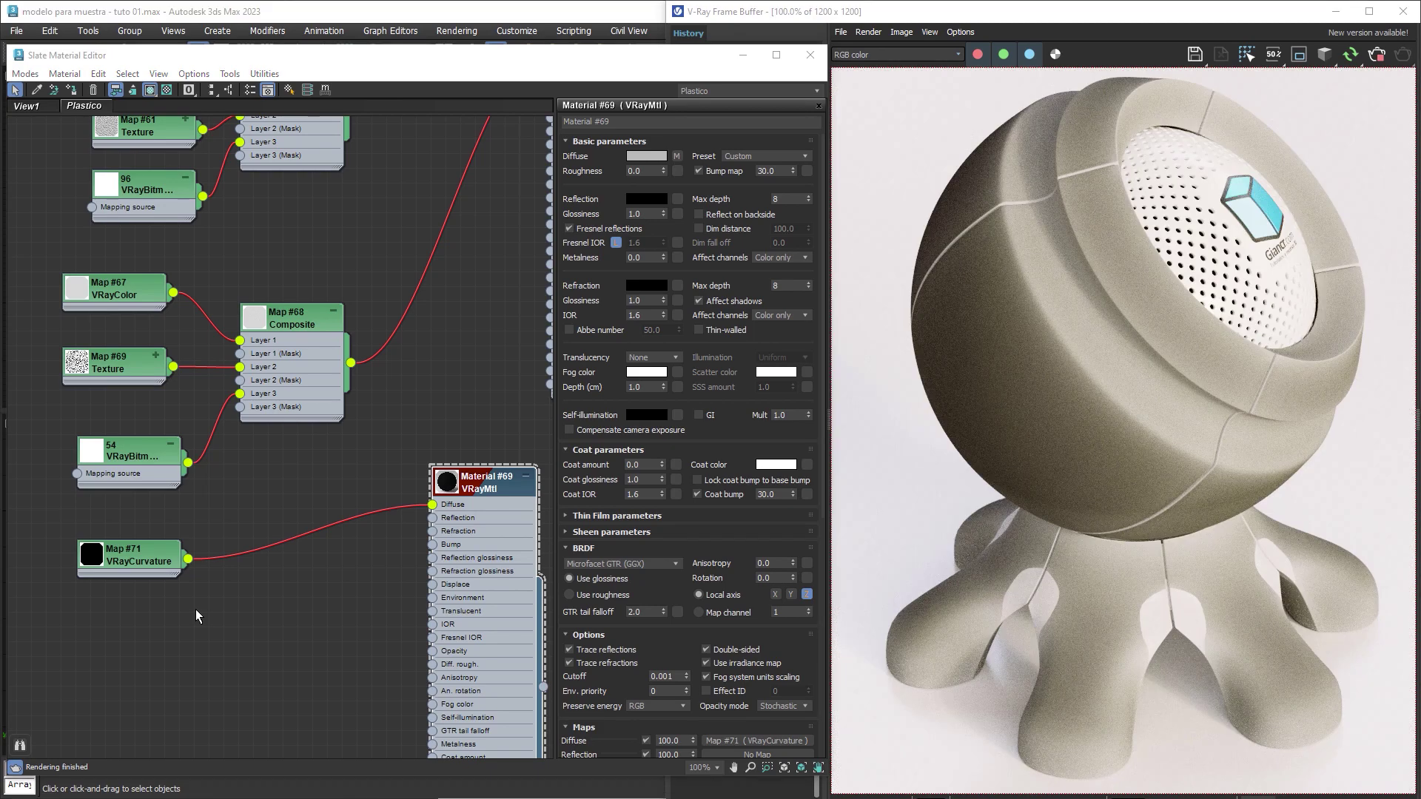
Set the VRayCurvature map's Radius to 0.15.
double_click(139, 554)
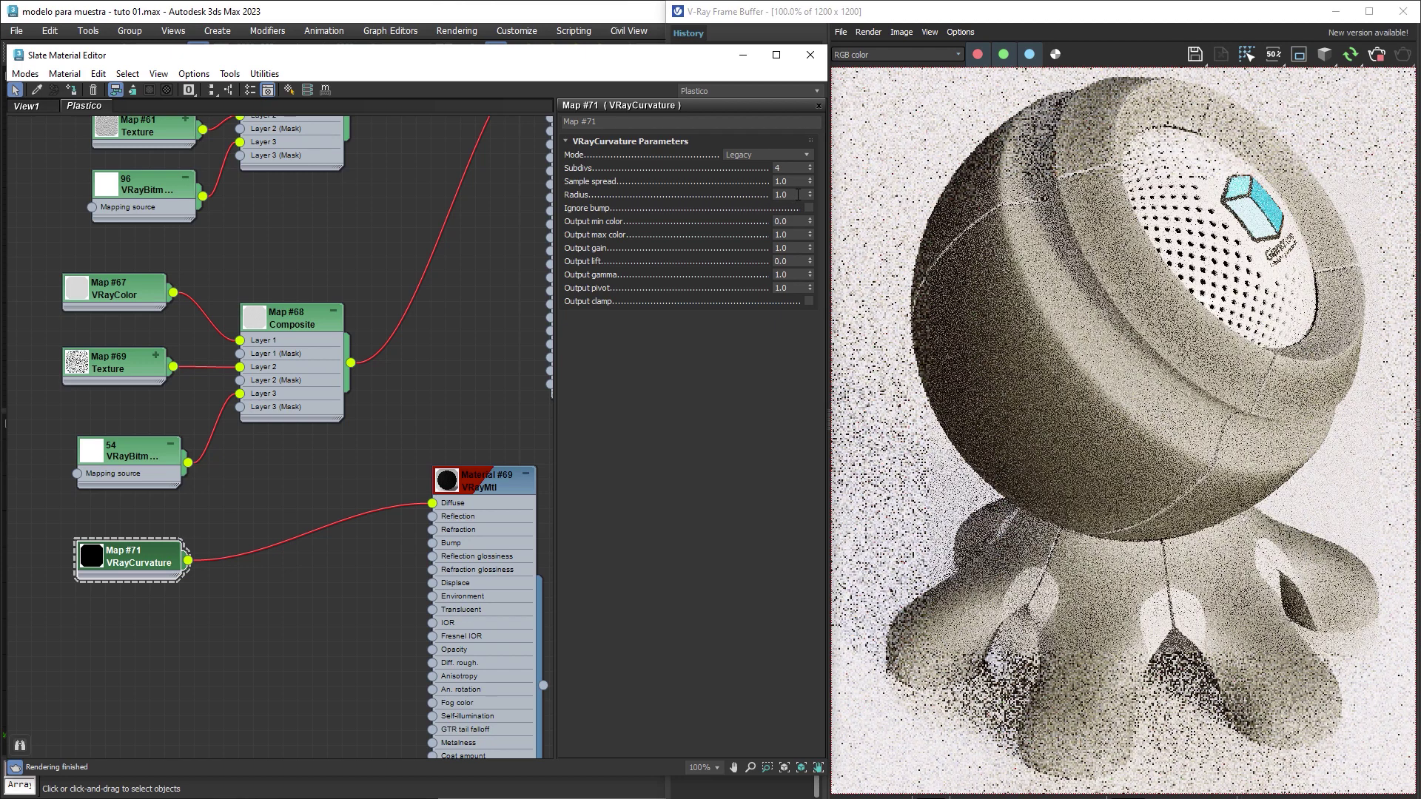
left_click_drag(797, 195, 754, 192)
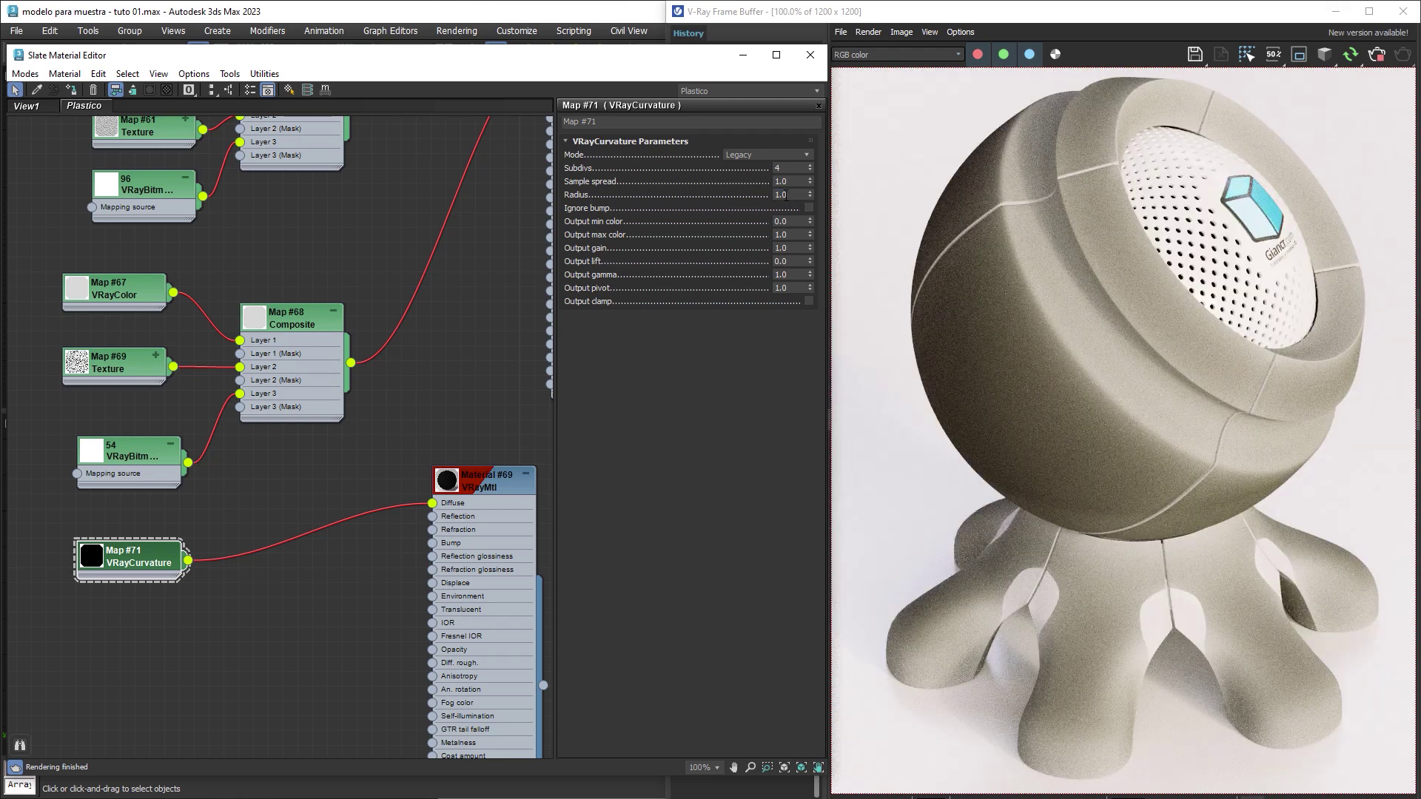
type("0.15")
key("Return")
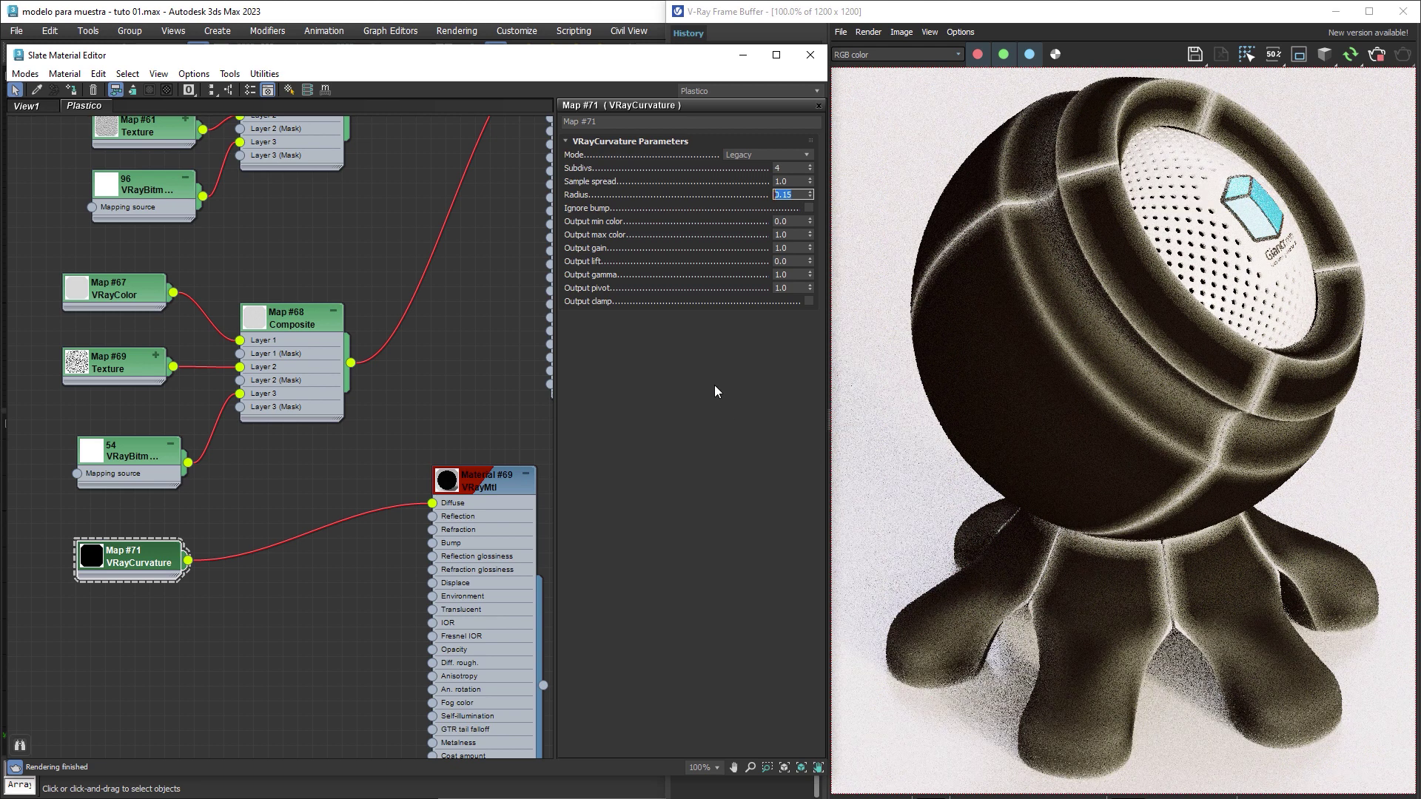
key("Return")
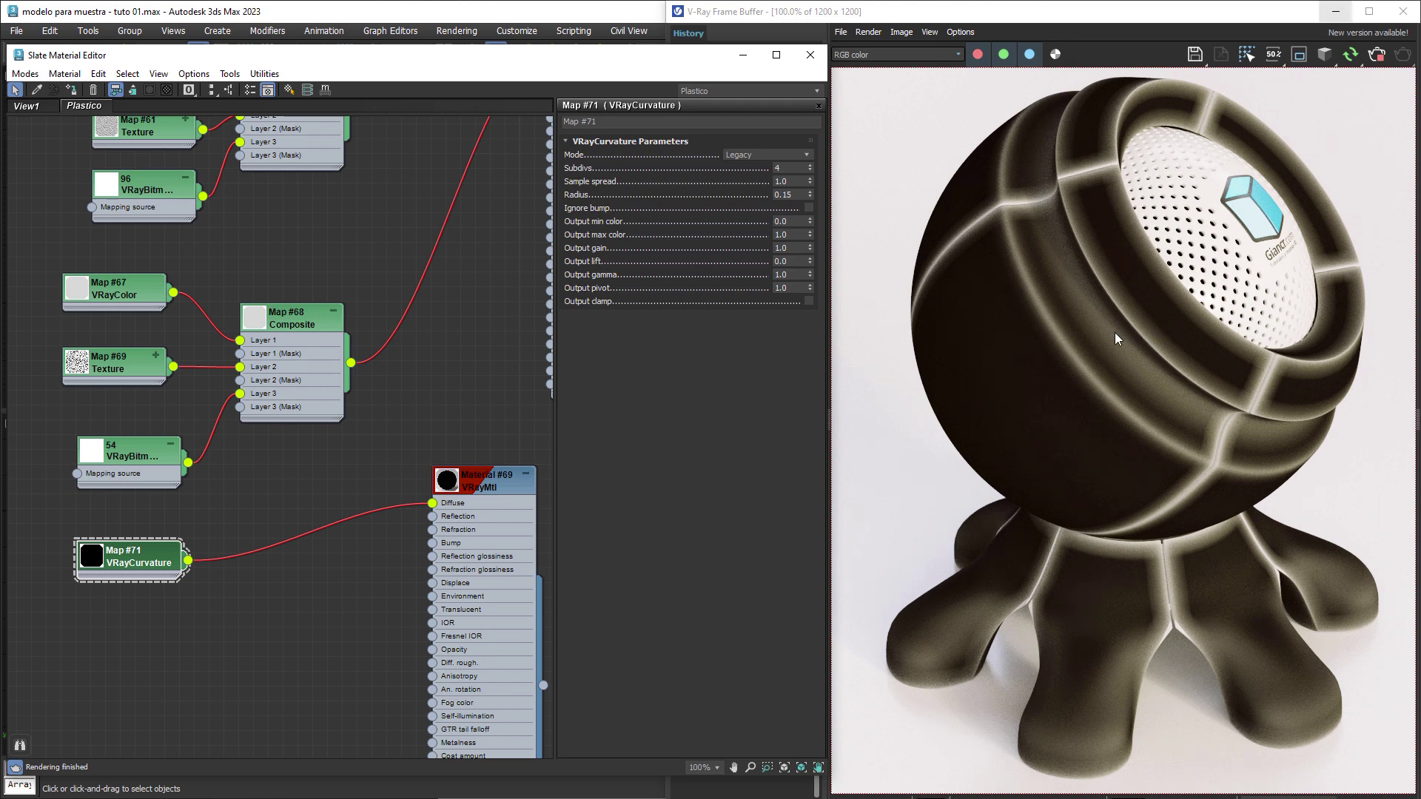
Compare the Convex, Concave and Both curvature modes, ending with Mode set to Convex.
left_click(806, 154)
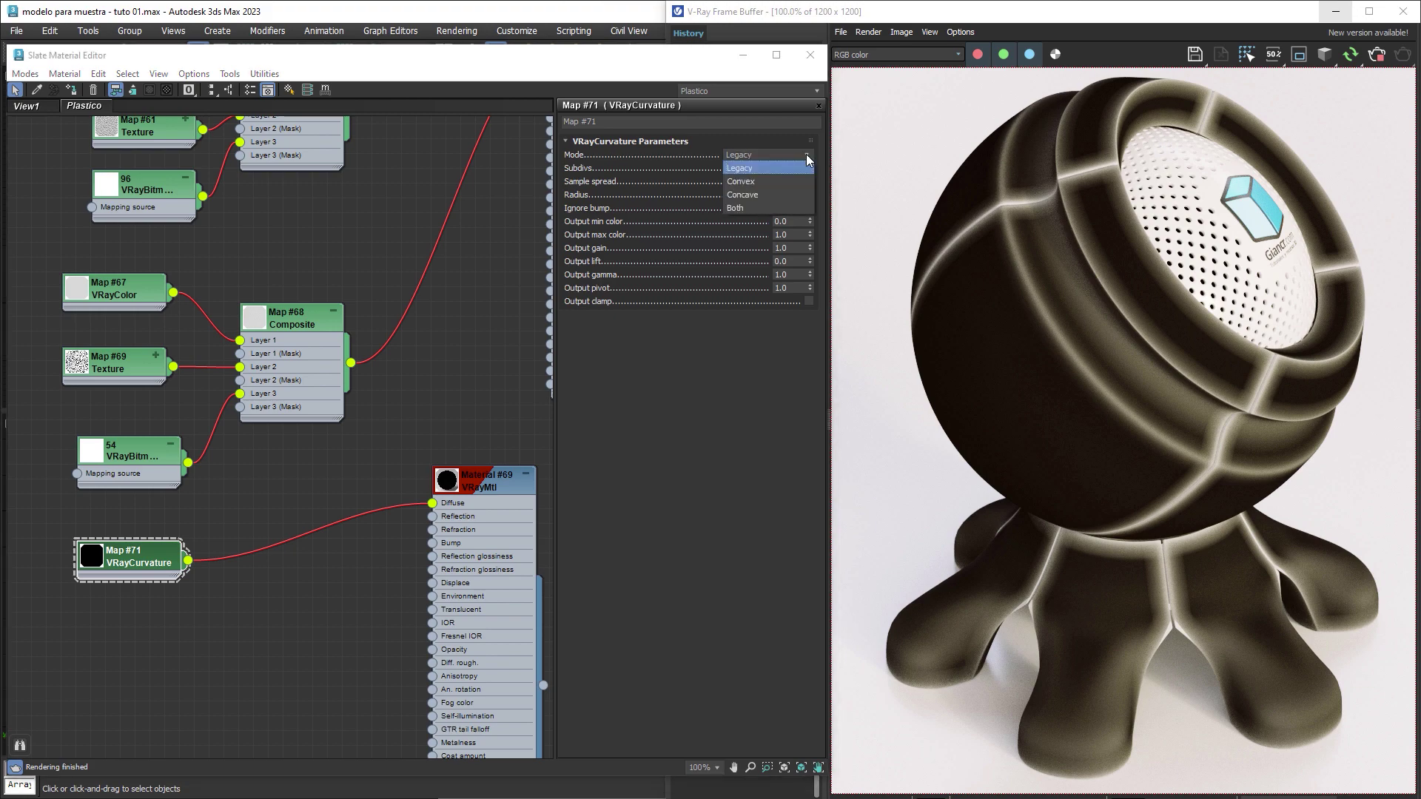
left_click(770, 181)
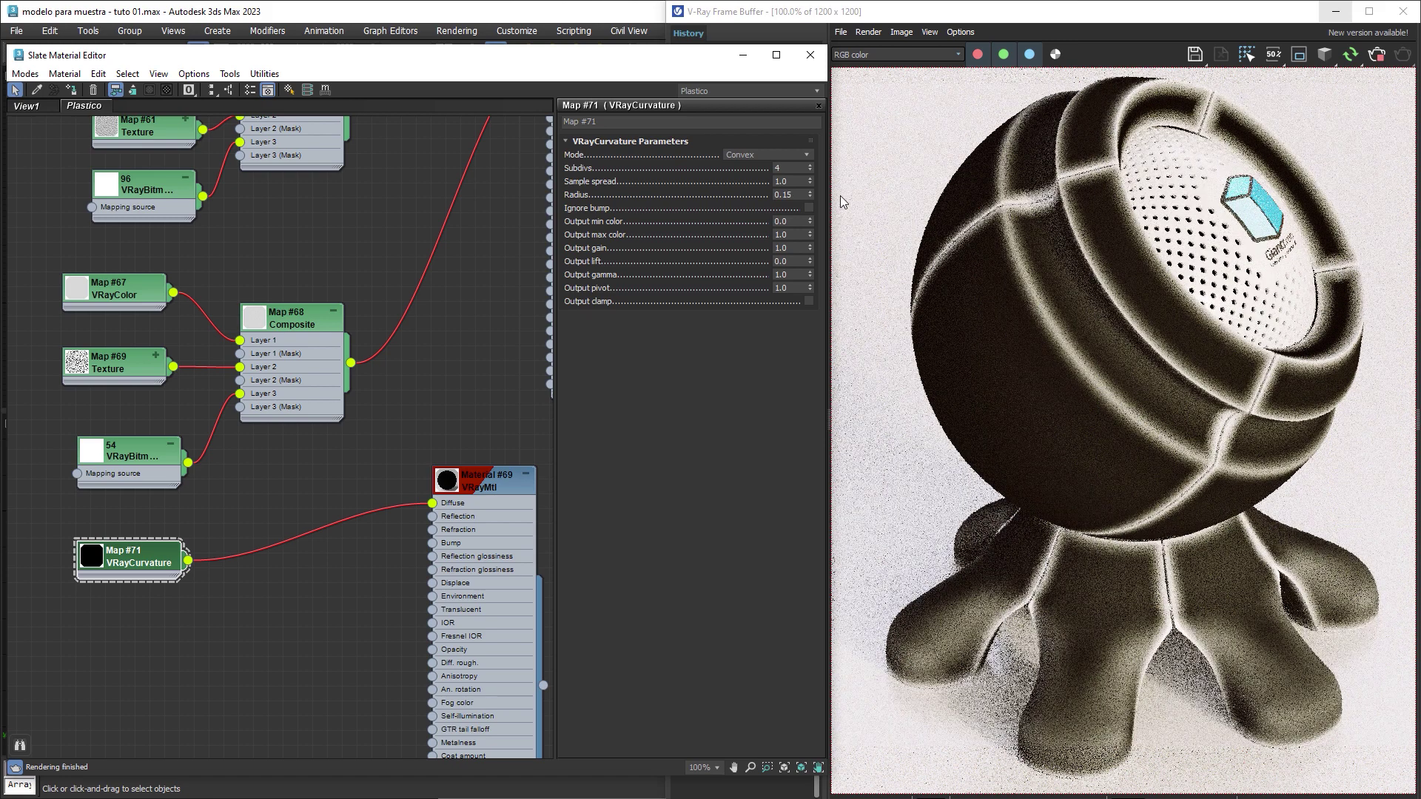
left_click(780, 150)
left_click(756, 197)
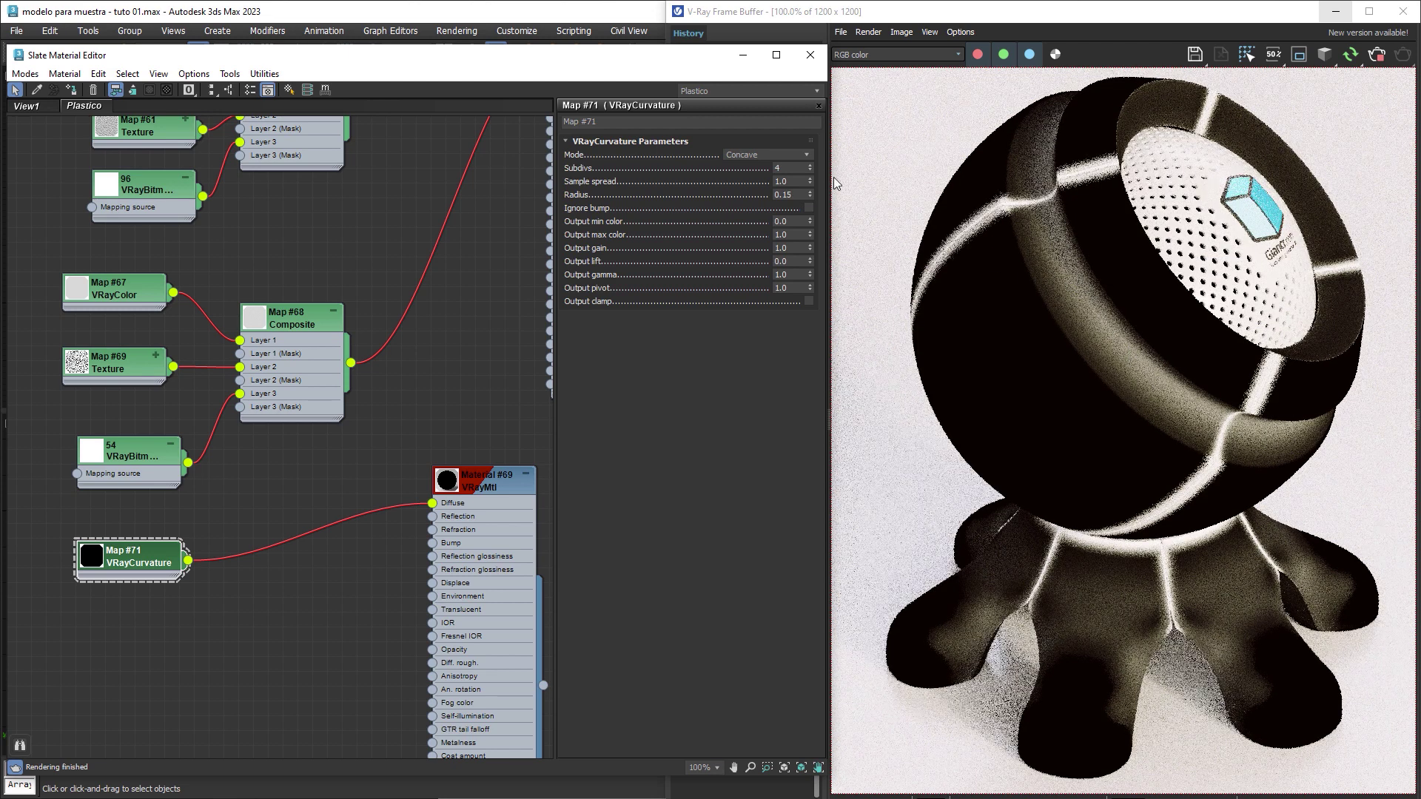
left_click(804, 154)
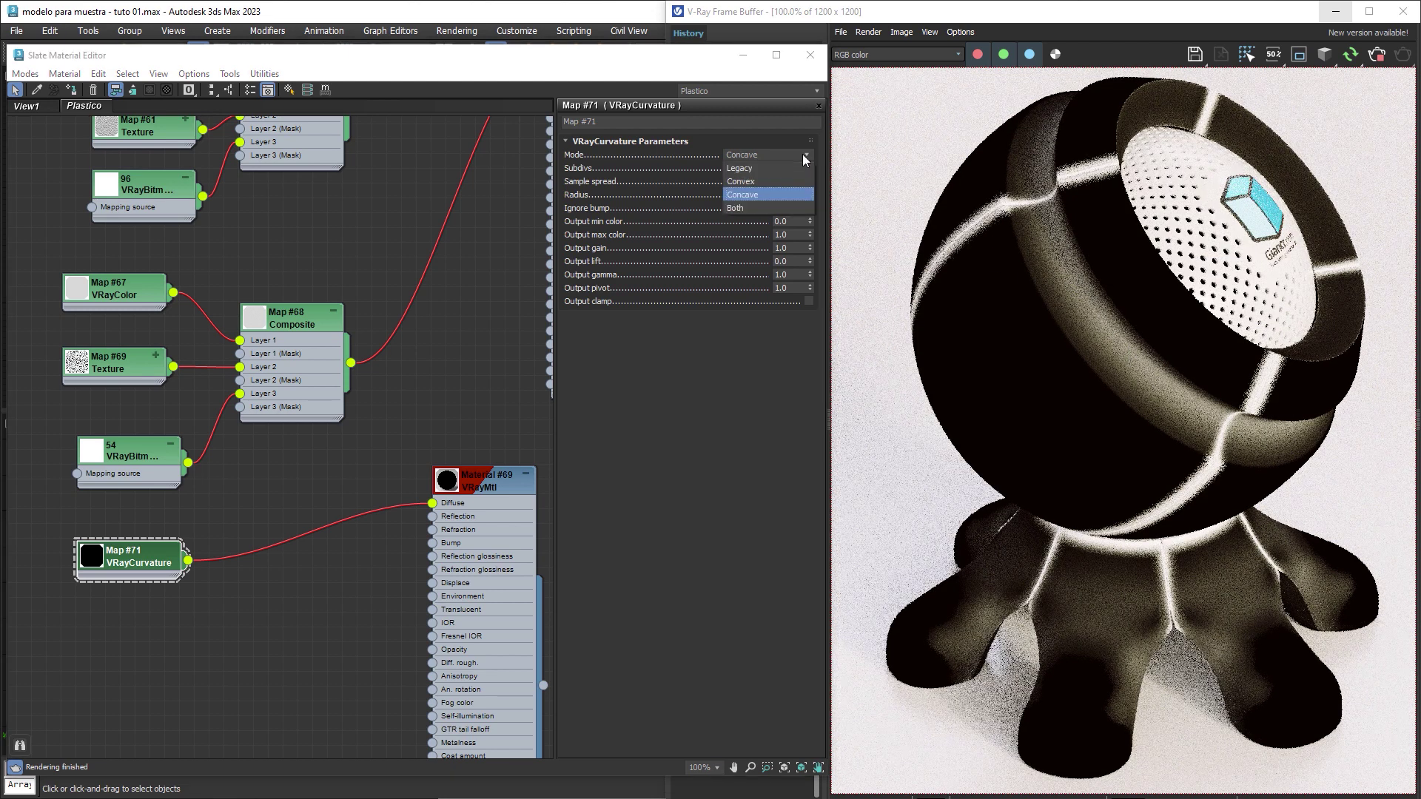
left_click(750, 208)
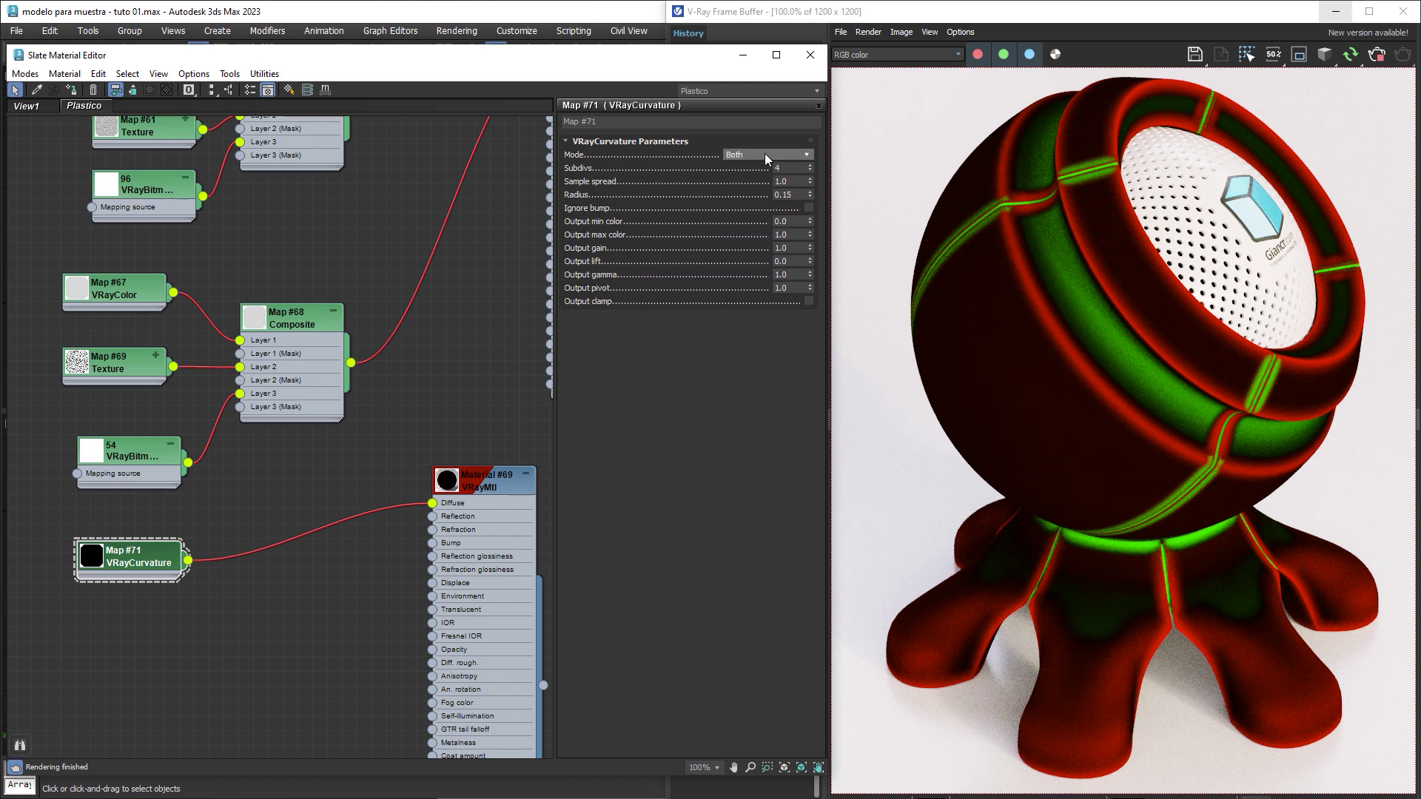
left_click(766, 154)
left_click(767, 181)
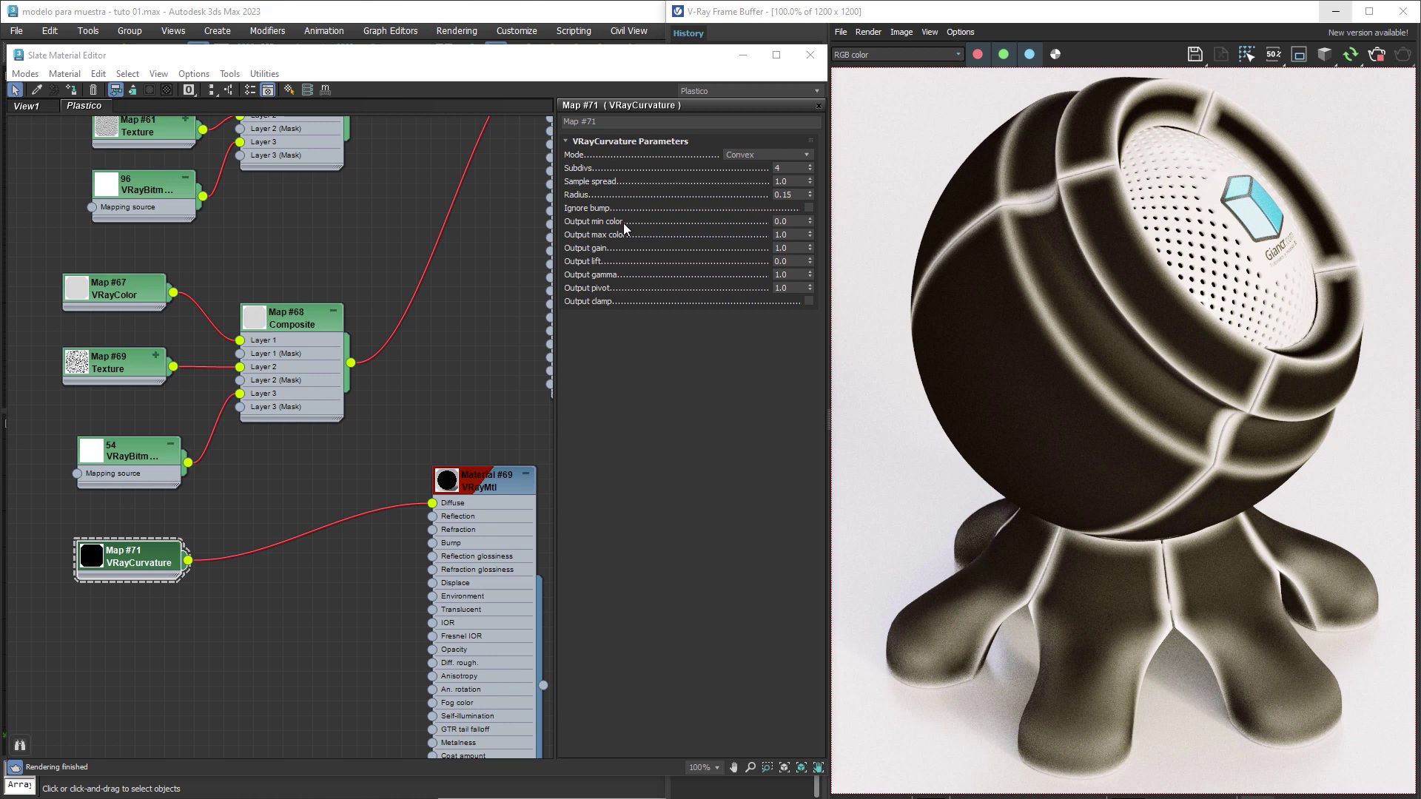
Keep curvature Output min at 0.0 and lower Output max color to 0.15.
double_click(792, 220)
type("1")
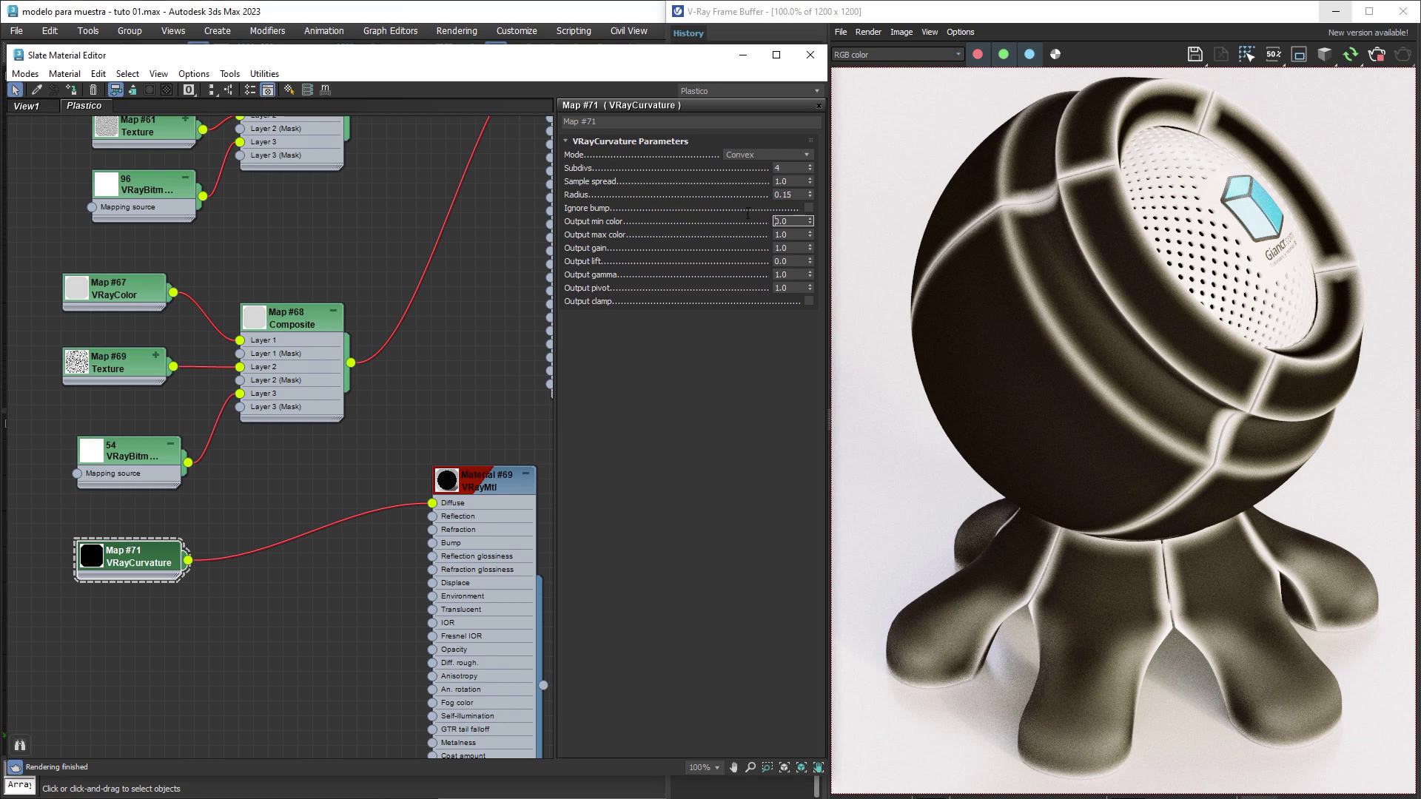
type("0")
key("Return")
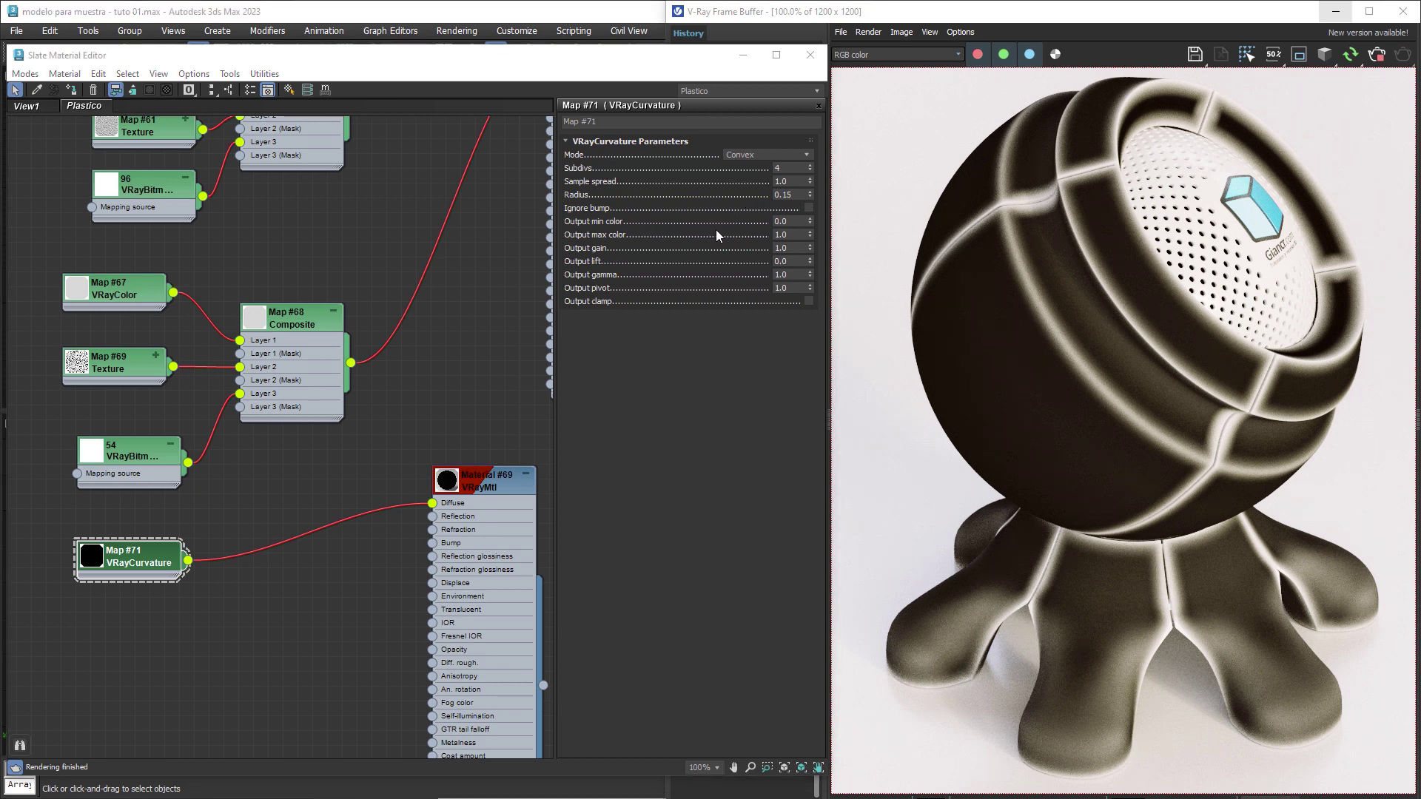
double_click(796, 234)
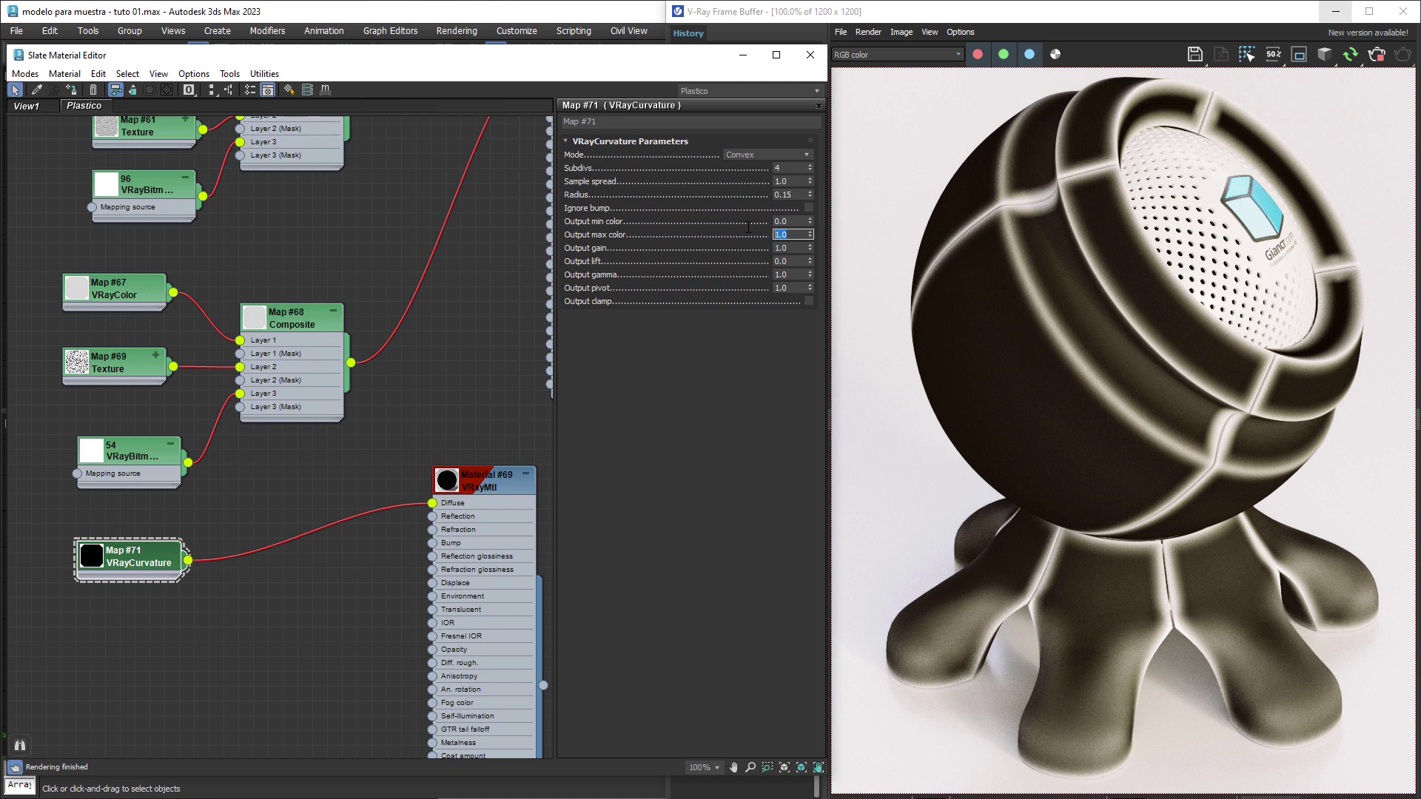
key("Return")
double_click(790, 235)
key("Return")
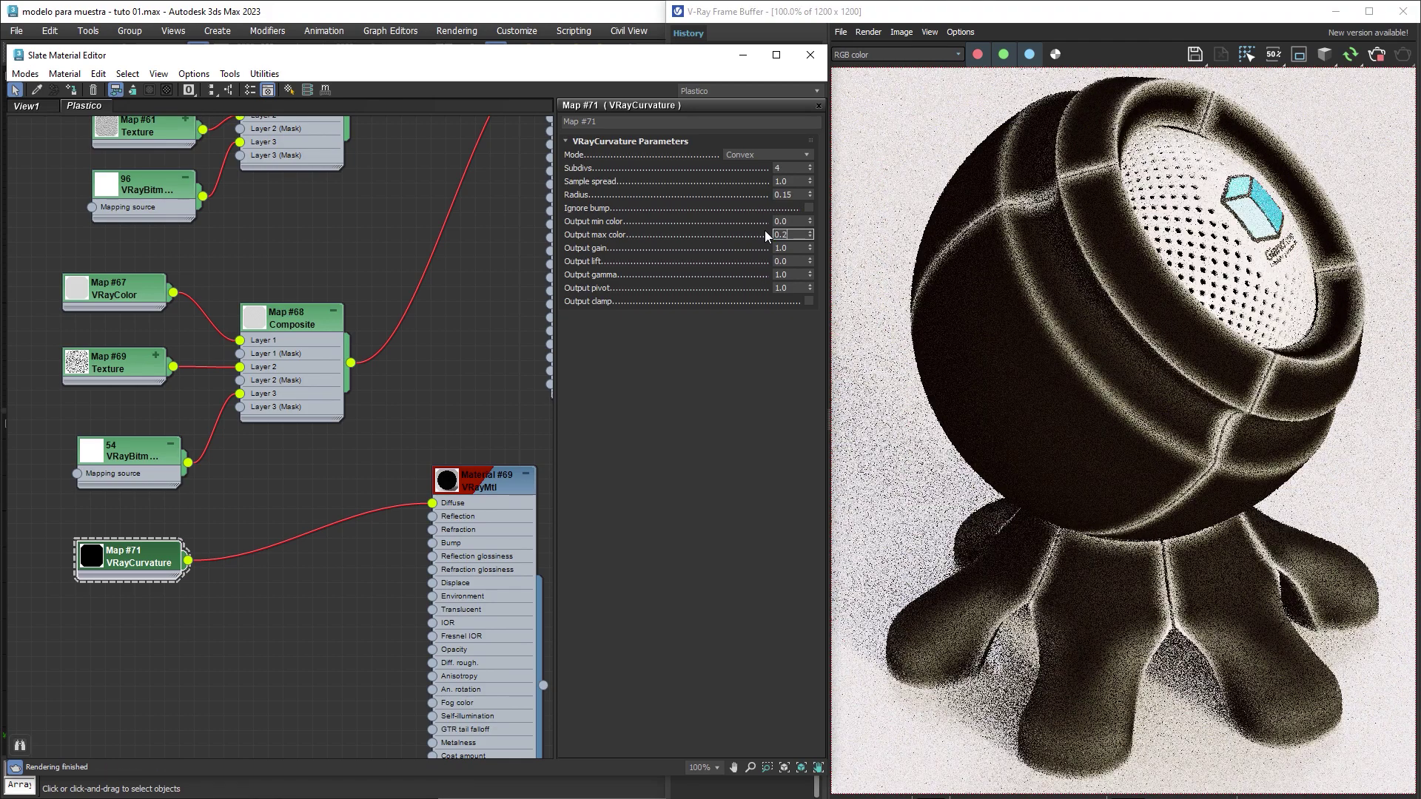
type("0.2")
key("Return")
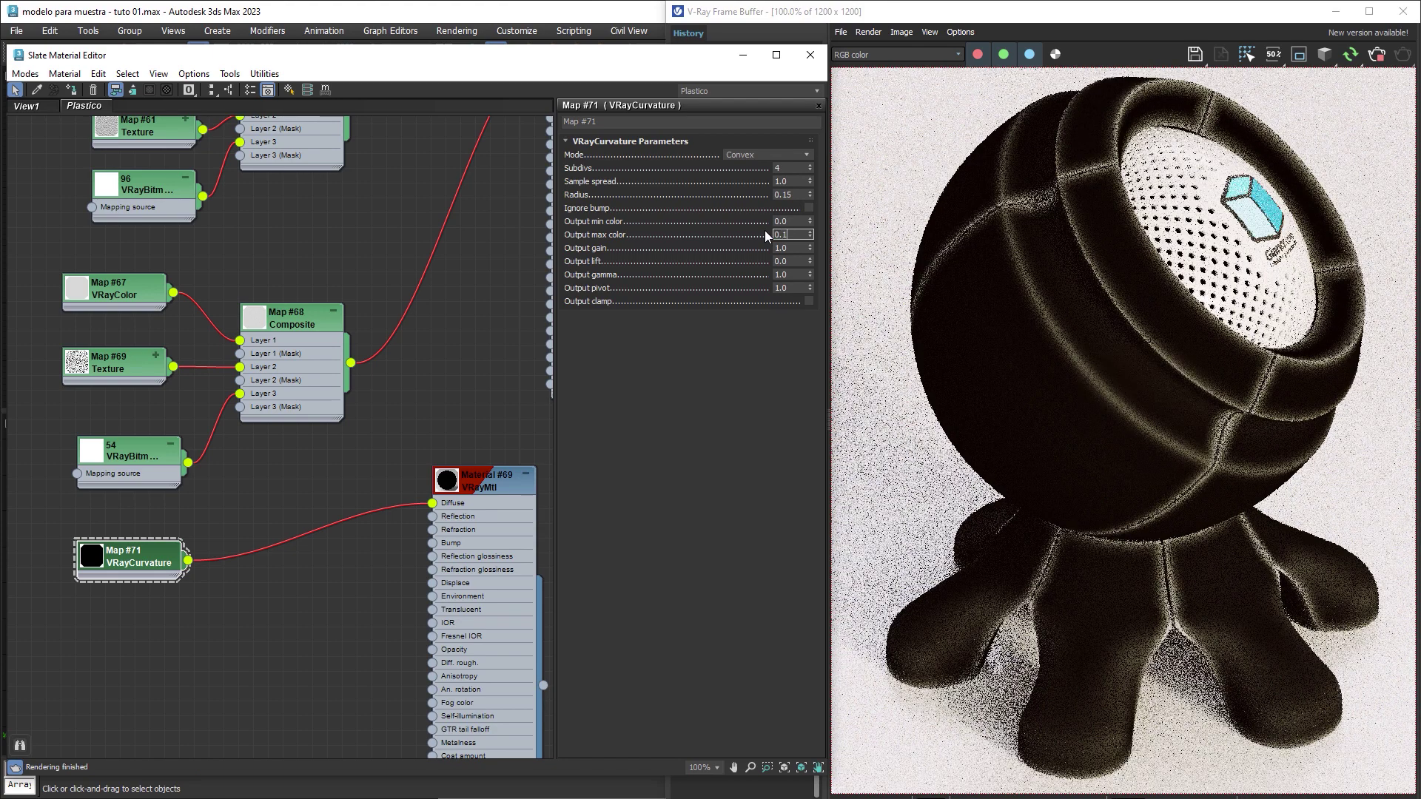
type("0.15")
key("Return")
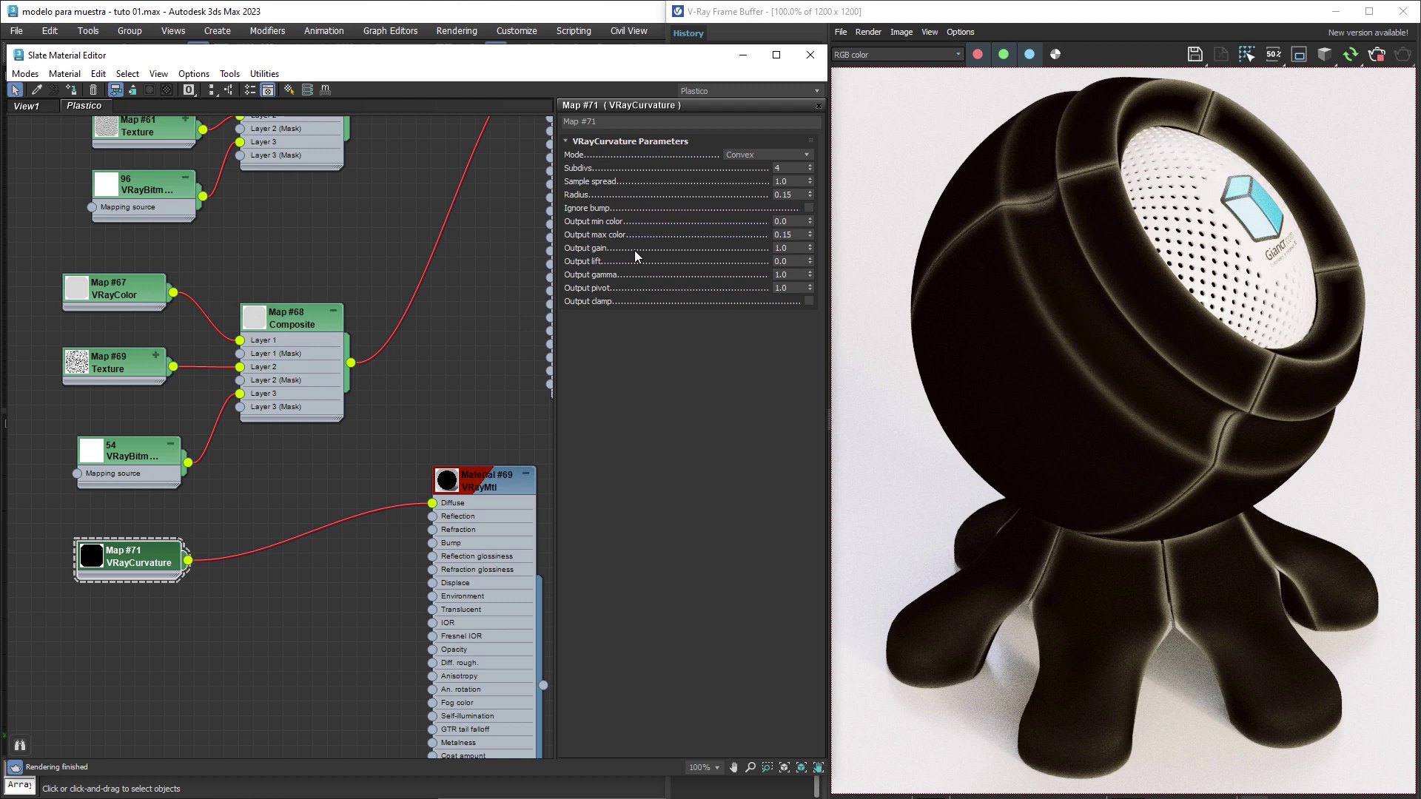
Raise the curvature Output gain to 10 and enable Output clamp.
double_click(790, 250)
type("5")
key("Return")
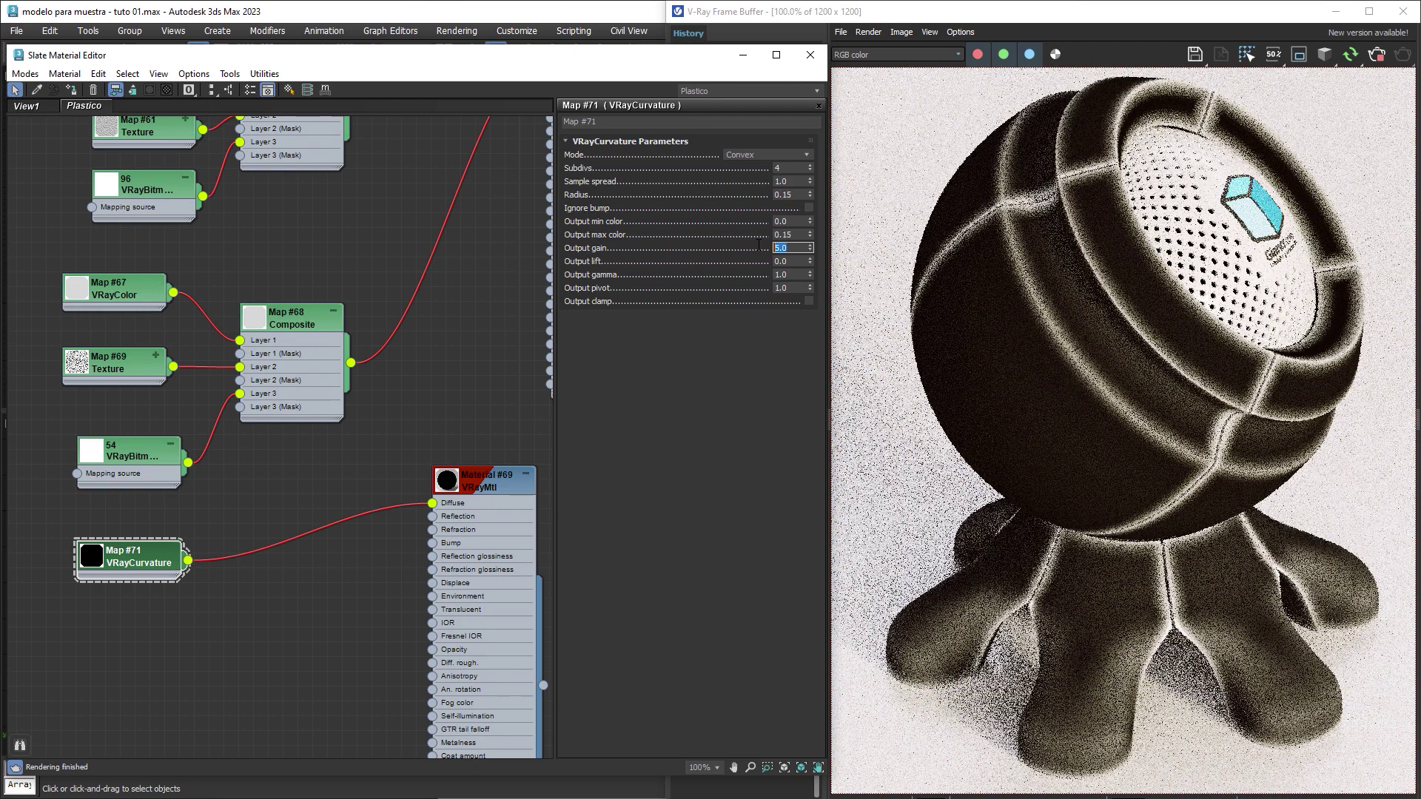
type("10")
key("Return")
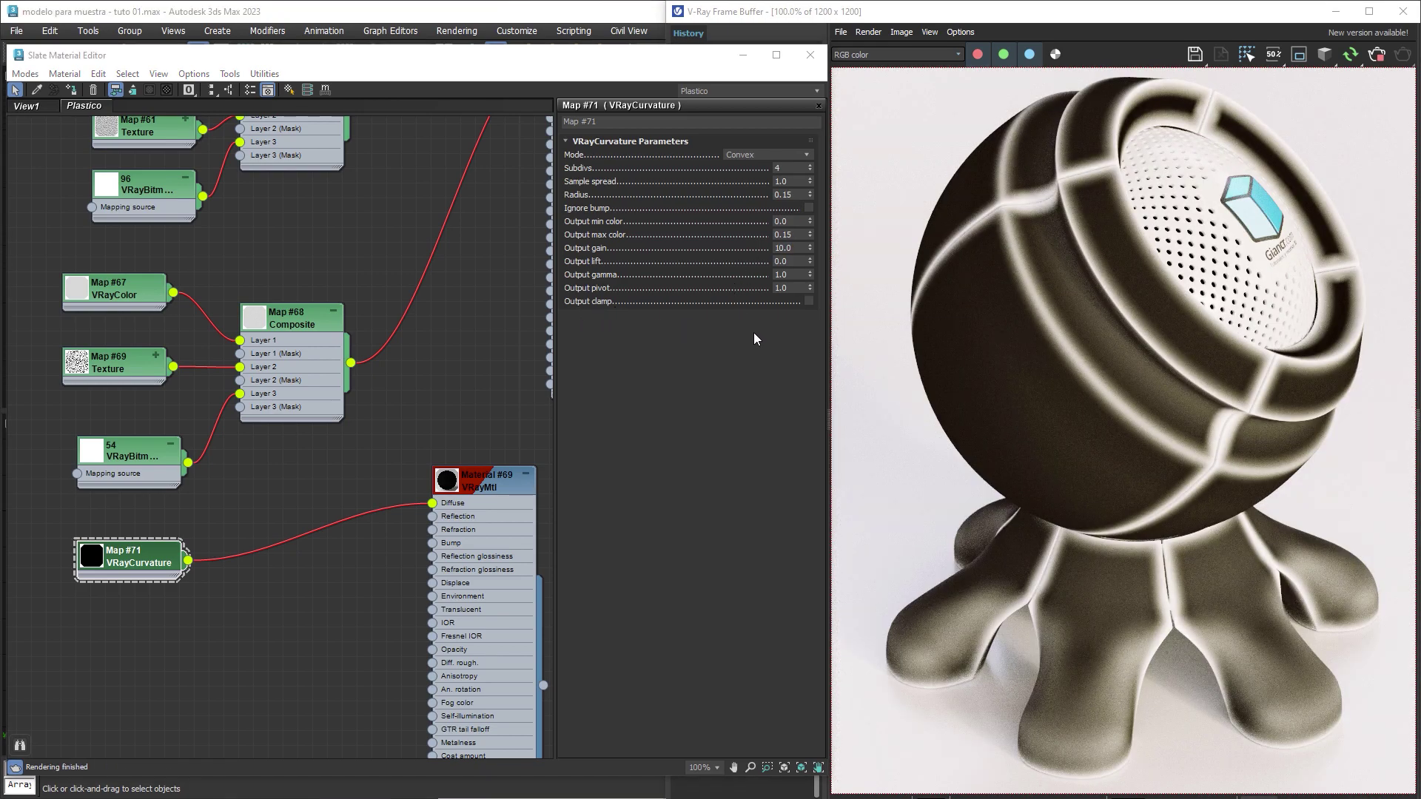
left_click(808, 301)
Add a fourth Composite layer masked by curvature Map #71, then bring up the Texturas folder.
left_click(297, 331)
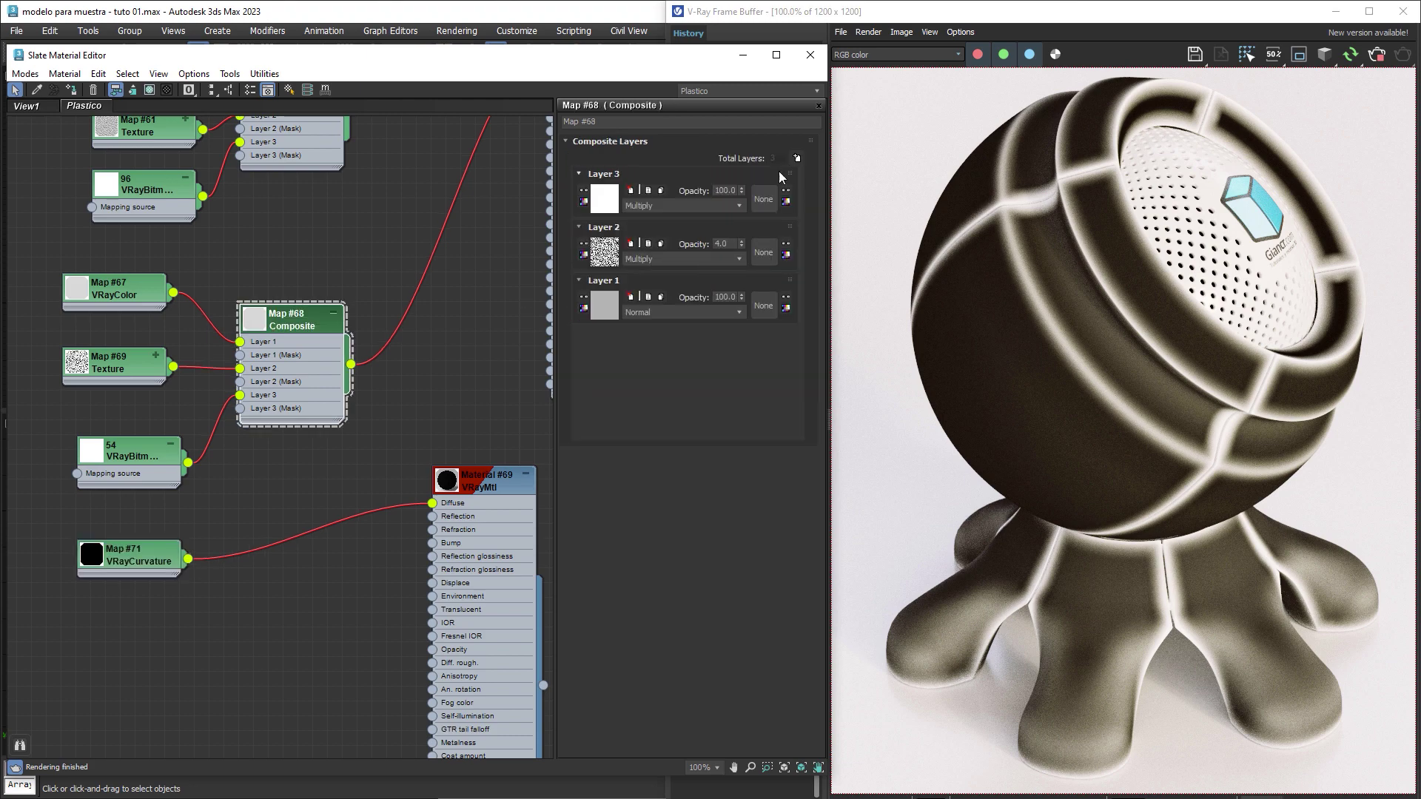
left_click(797, 158)
left_click_drag(146, 481, 131, 451)
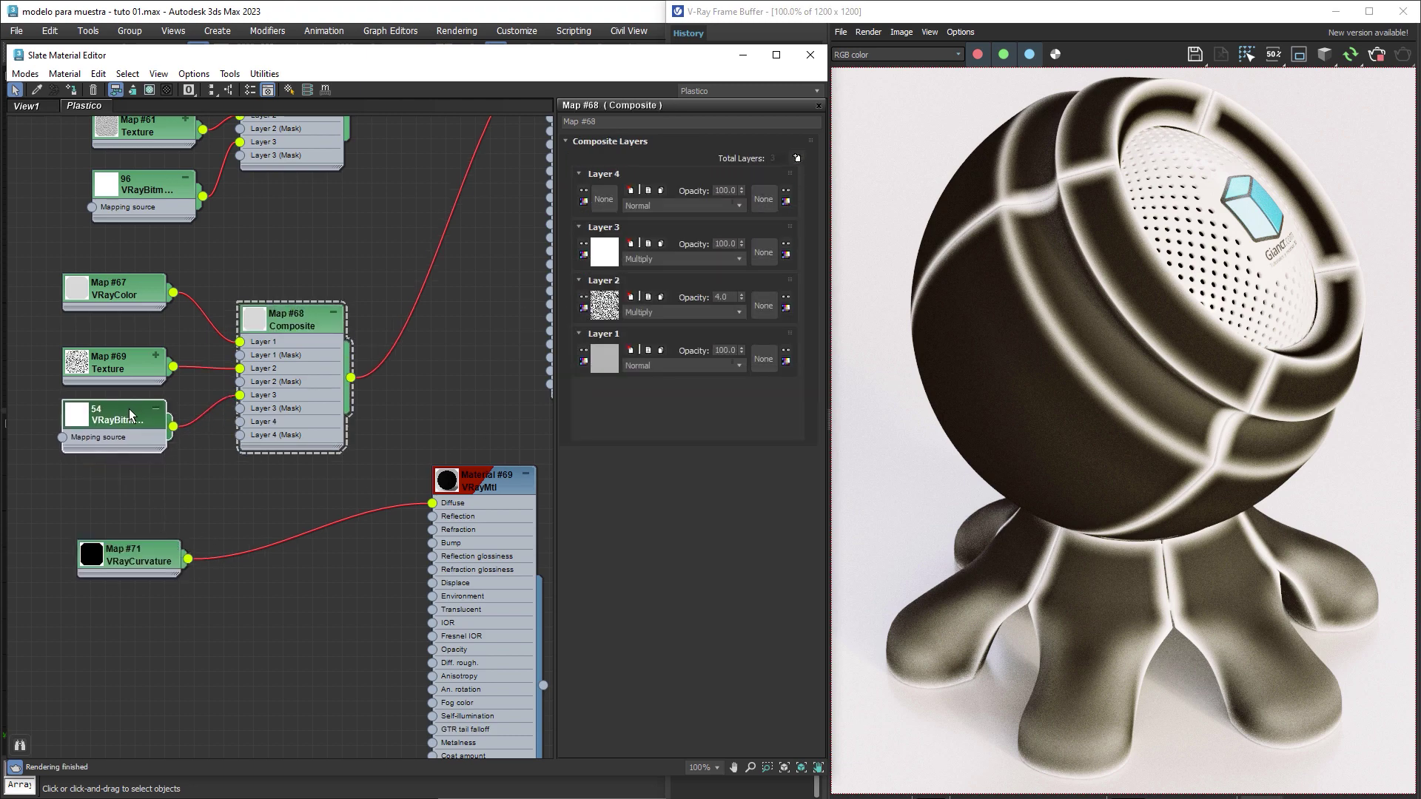
left_click_drag(189, 559, 240, 435)
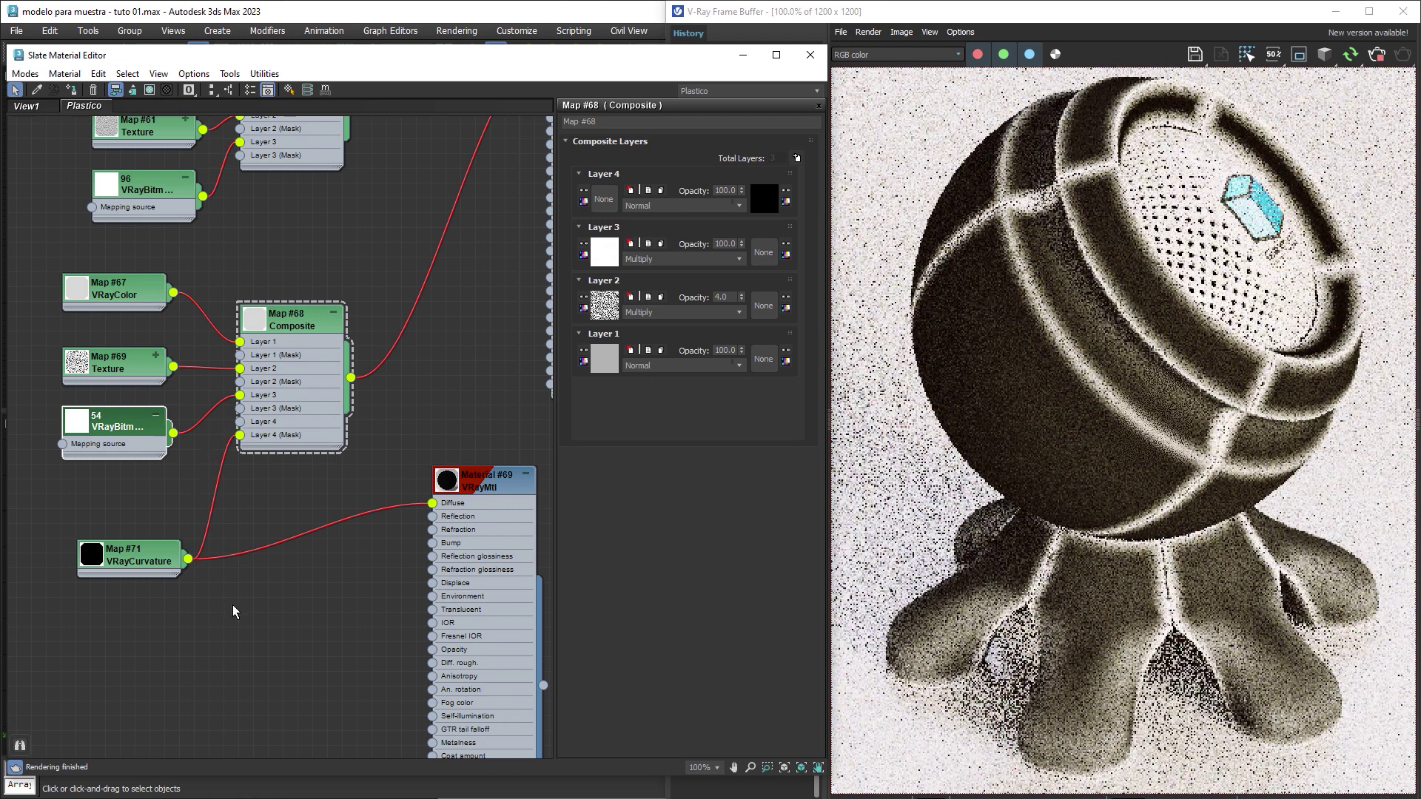
key("alt+Tab")
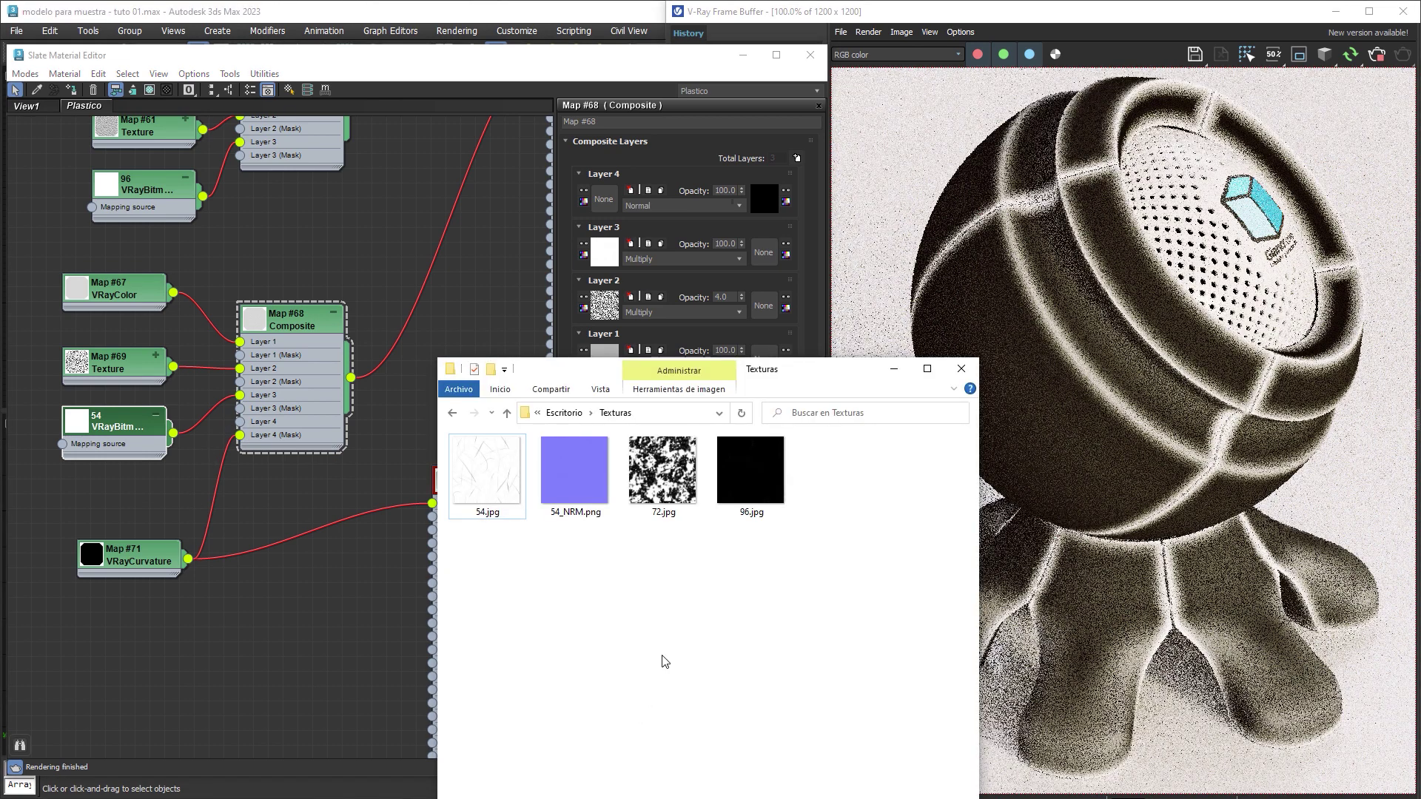
Wire the 72.jpg bitmap into Composite Layer 4 with Screen blending.
mouse_move(654, 487)
left_mouse_down()
mouse_move(293, 538)
mouse_move(112, 503)
left_mouse_up()
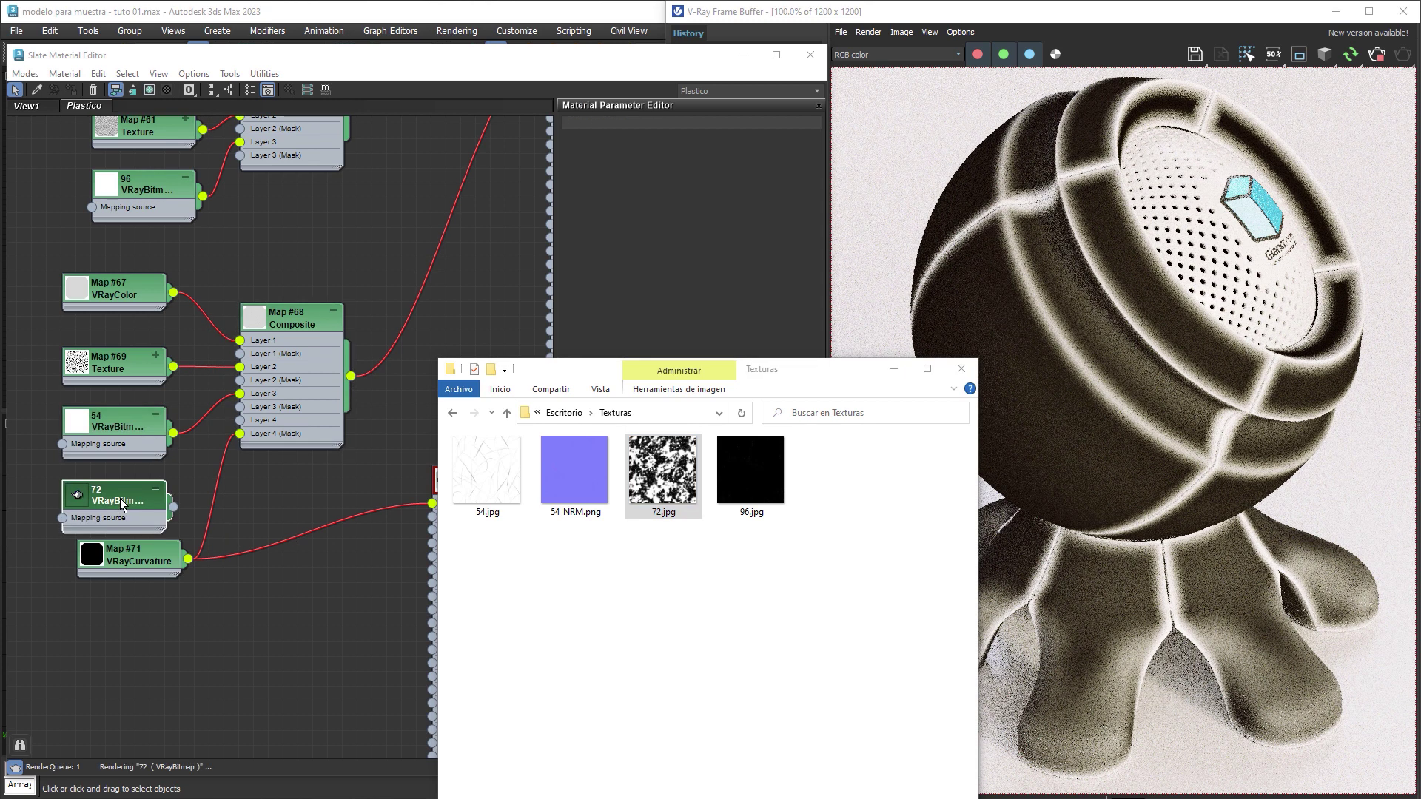
double_click(130, 498)
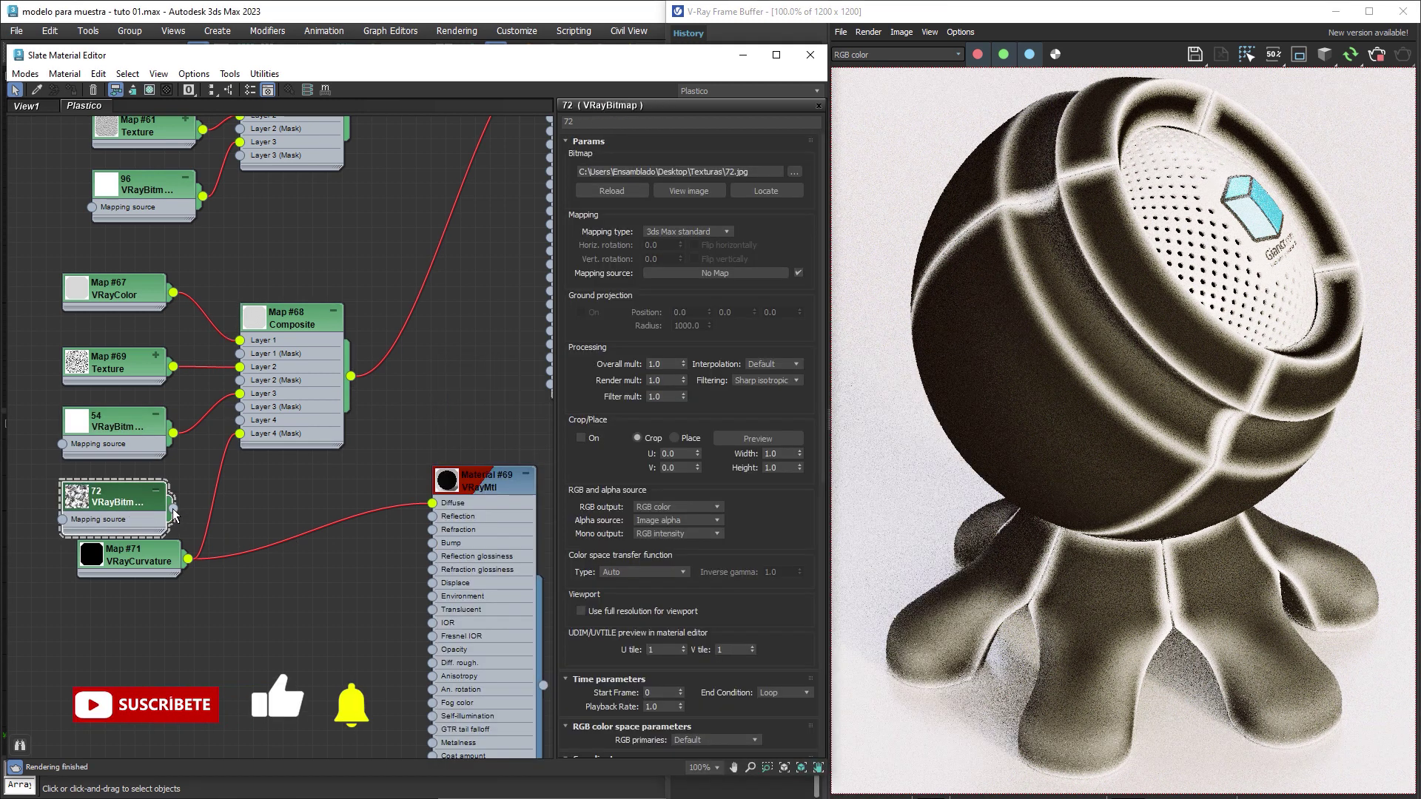
left_click_drag(173, 508, 239, 433)
left_click(301, 325)
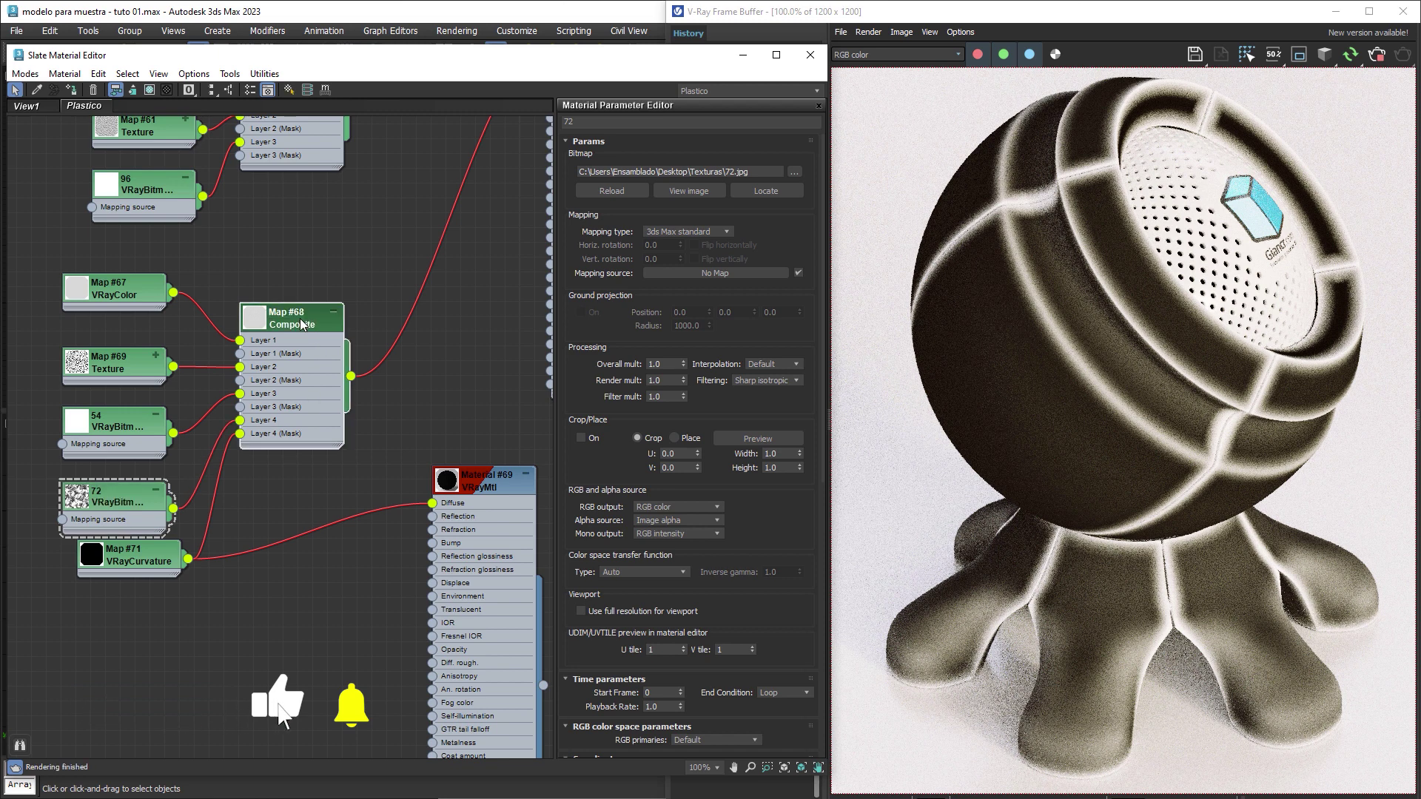
double_click(301, 325)
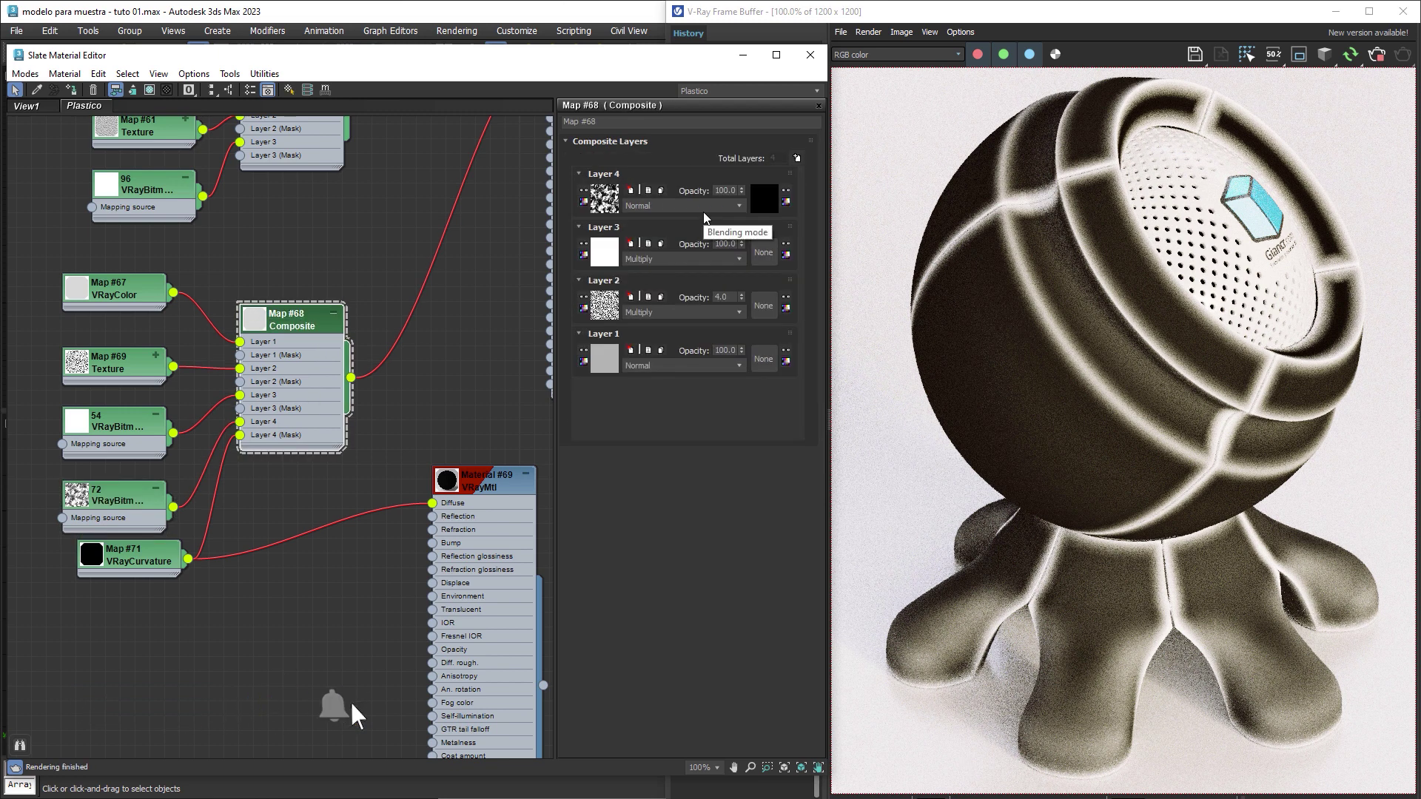
left_click(657, 205)
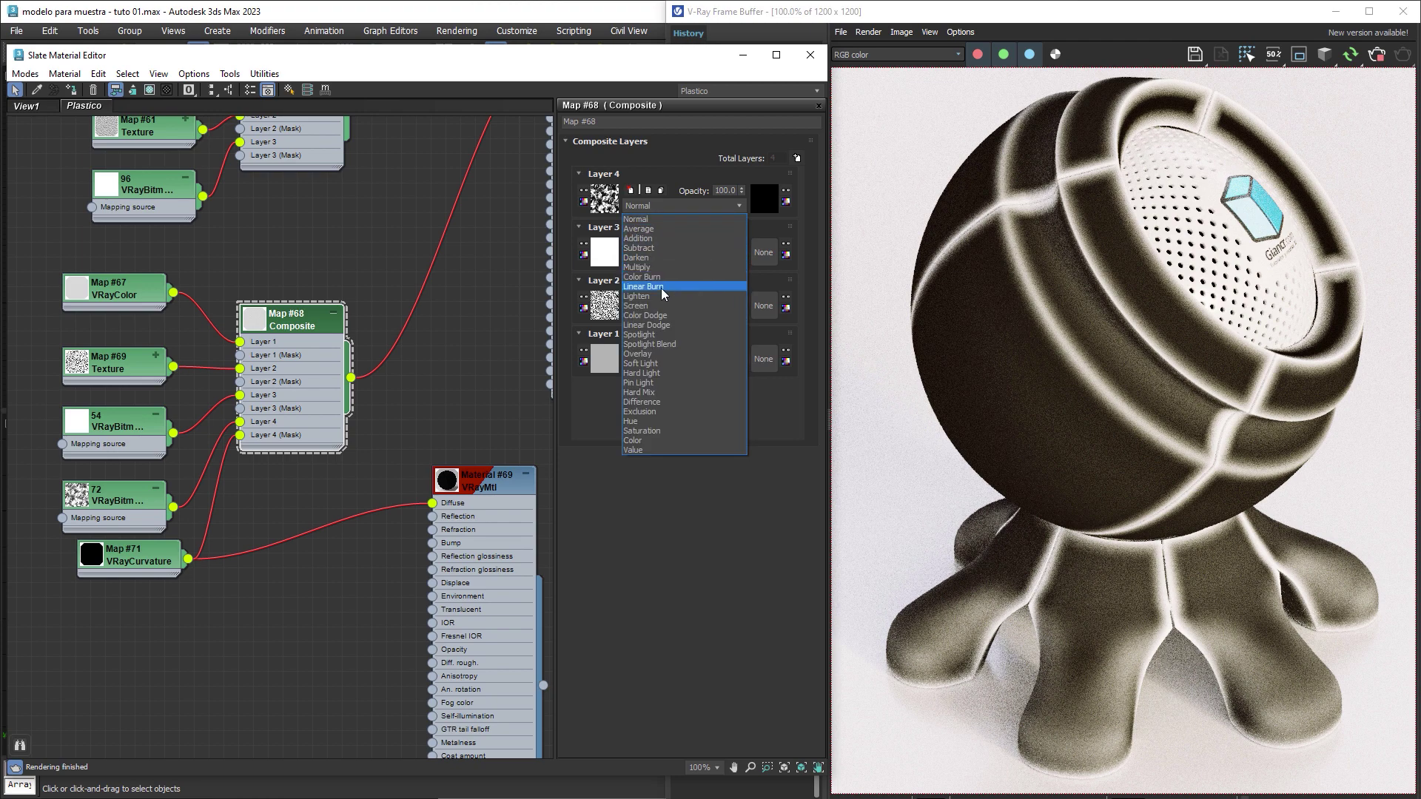
left_click(635, 306)
mouse_move(522, 242)
middle_mouse_down()
mouse_move(409, 329)
mouse_move(398, 418)
middle_mouse_up()
left_click(429, 167)
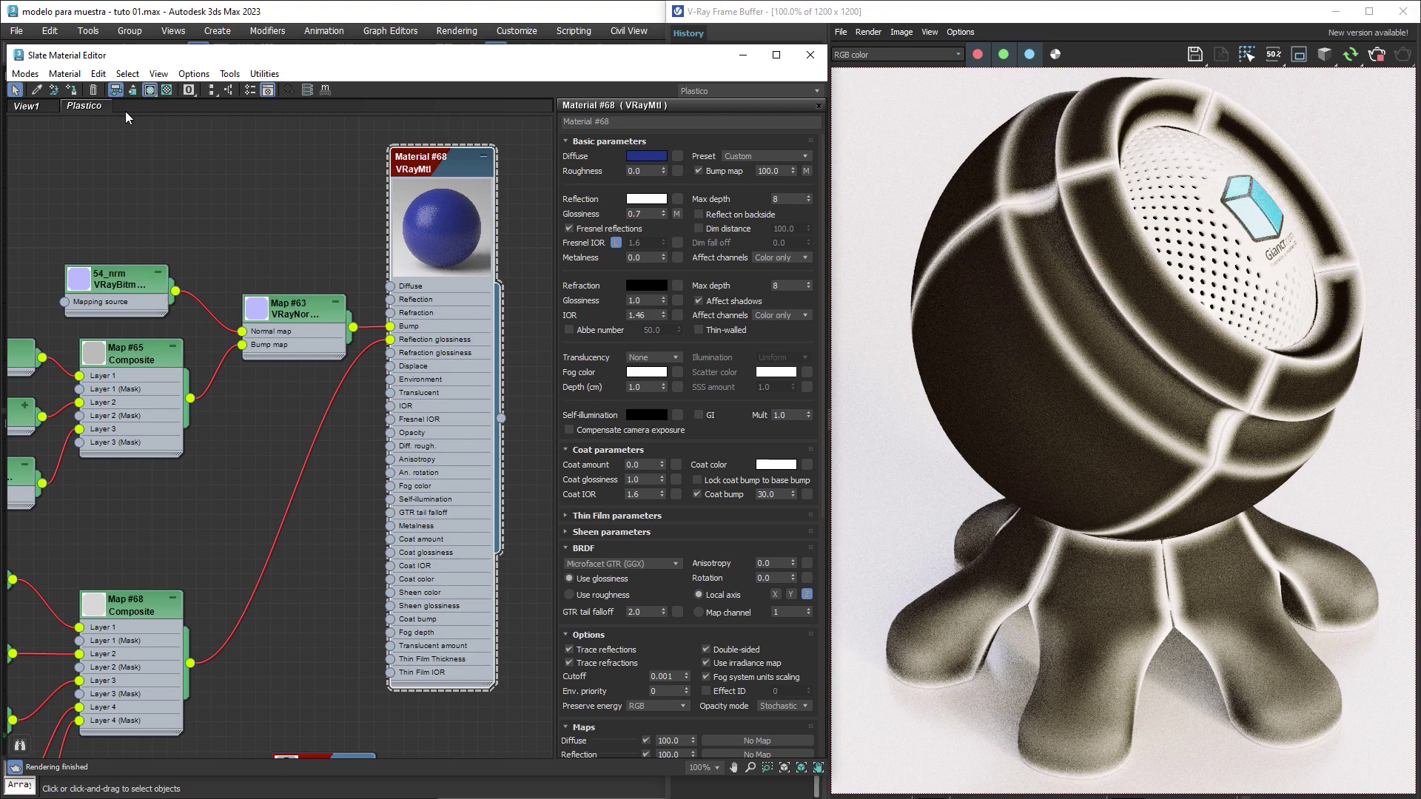
Apply Material #68 to the speaker and open the Map #68 Composite layers.
left_click(74, 94)
middle_click_drag(264, 375, 400, 263)
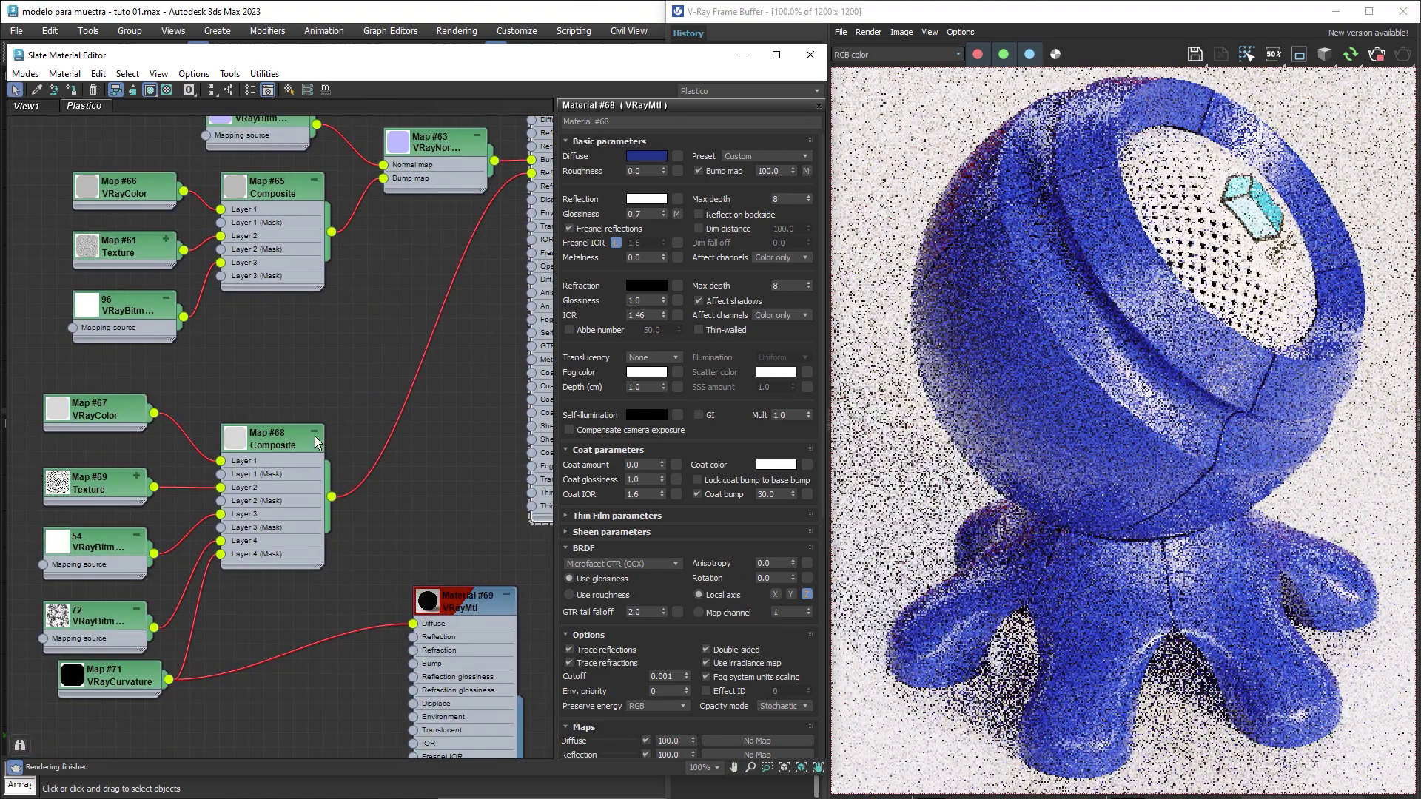
double_click(271, 439)
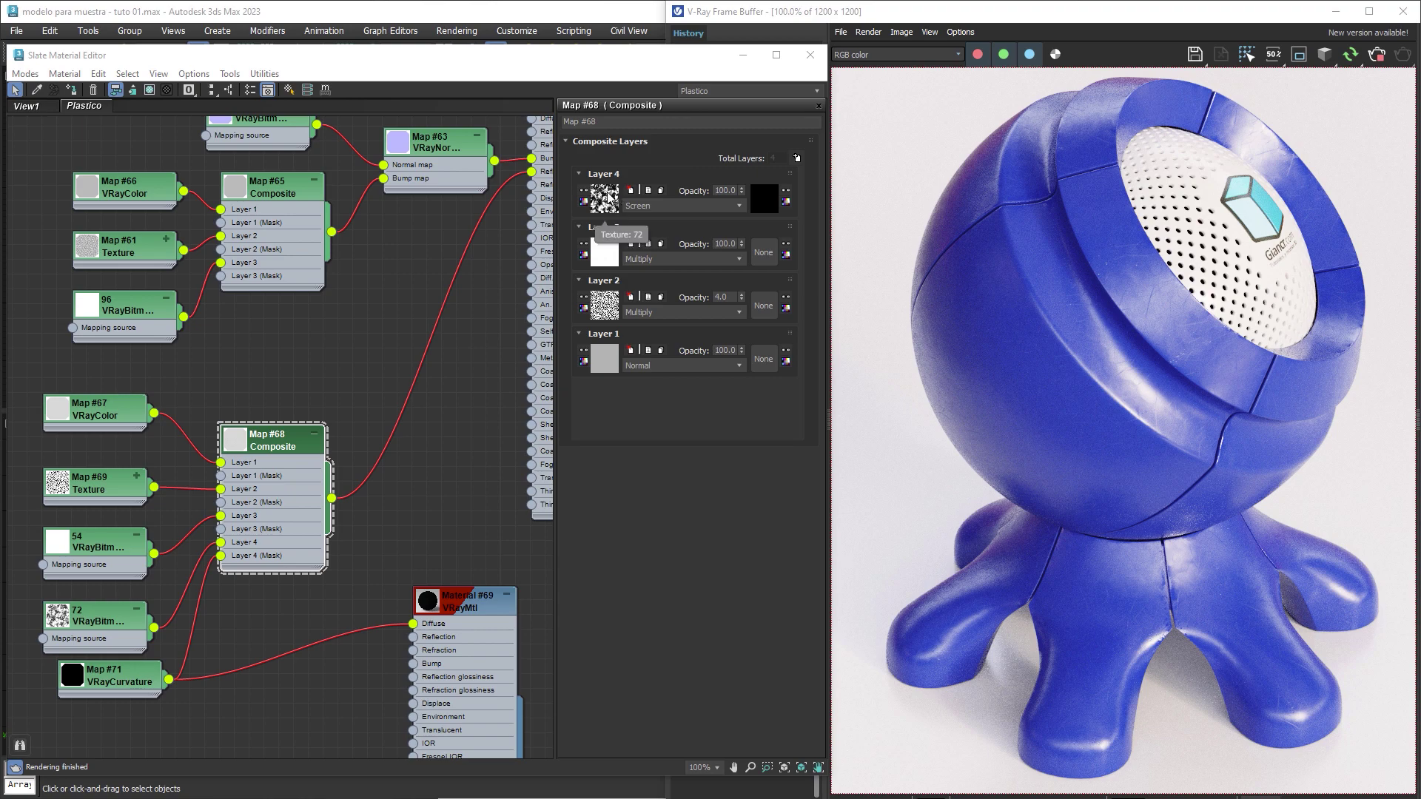
Tile bitmap 72 at 5.0 in both U and V.
double_click(105, 406)
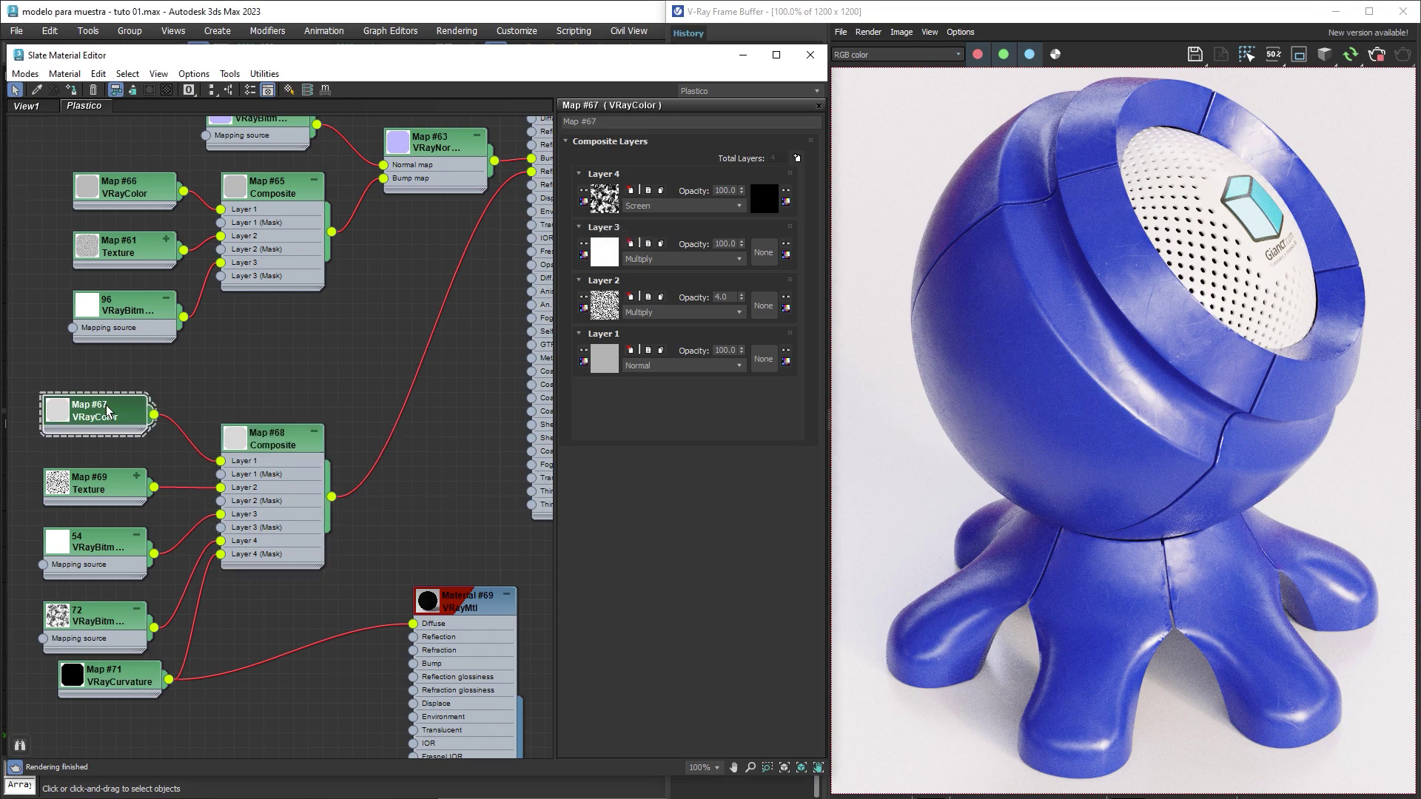
double_click(96, 618)
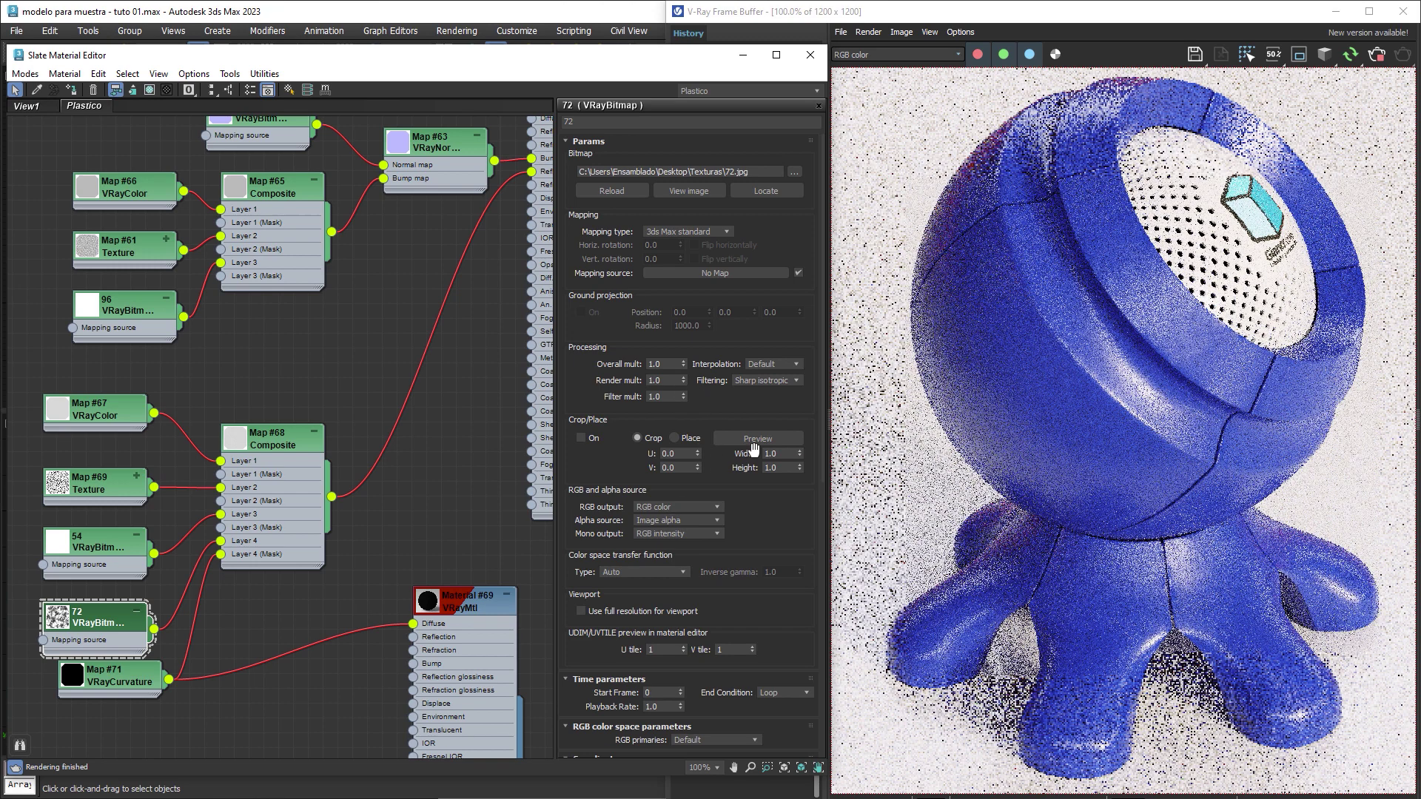
scroll(740, 459, "down", 5)
scroll(740, 459, "down", 5)
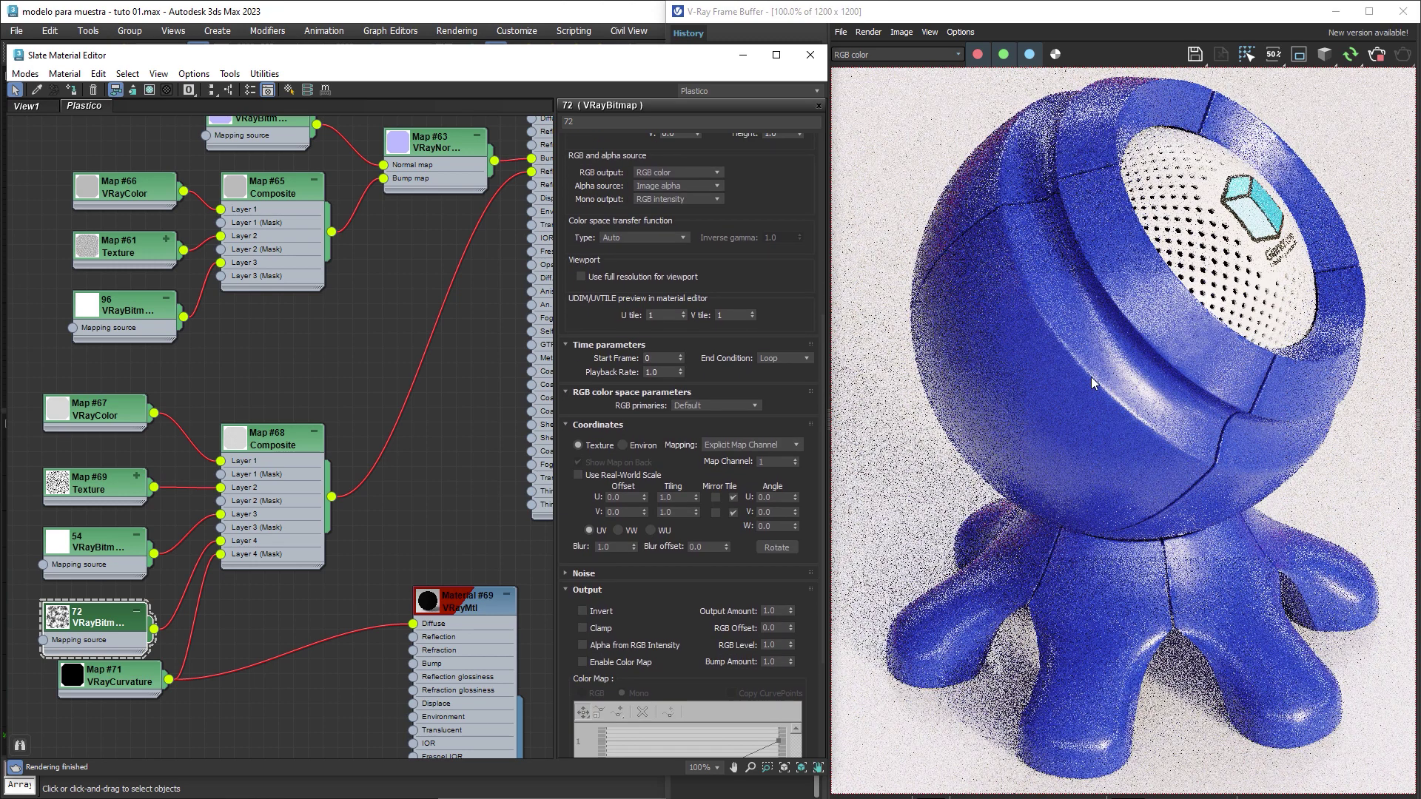
scroll(740, 415, "down", 3)
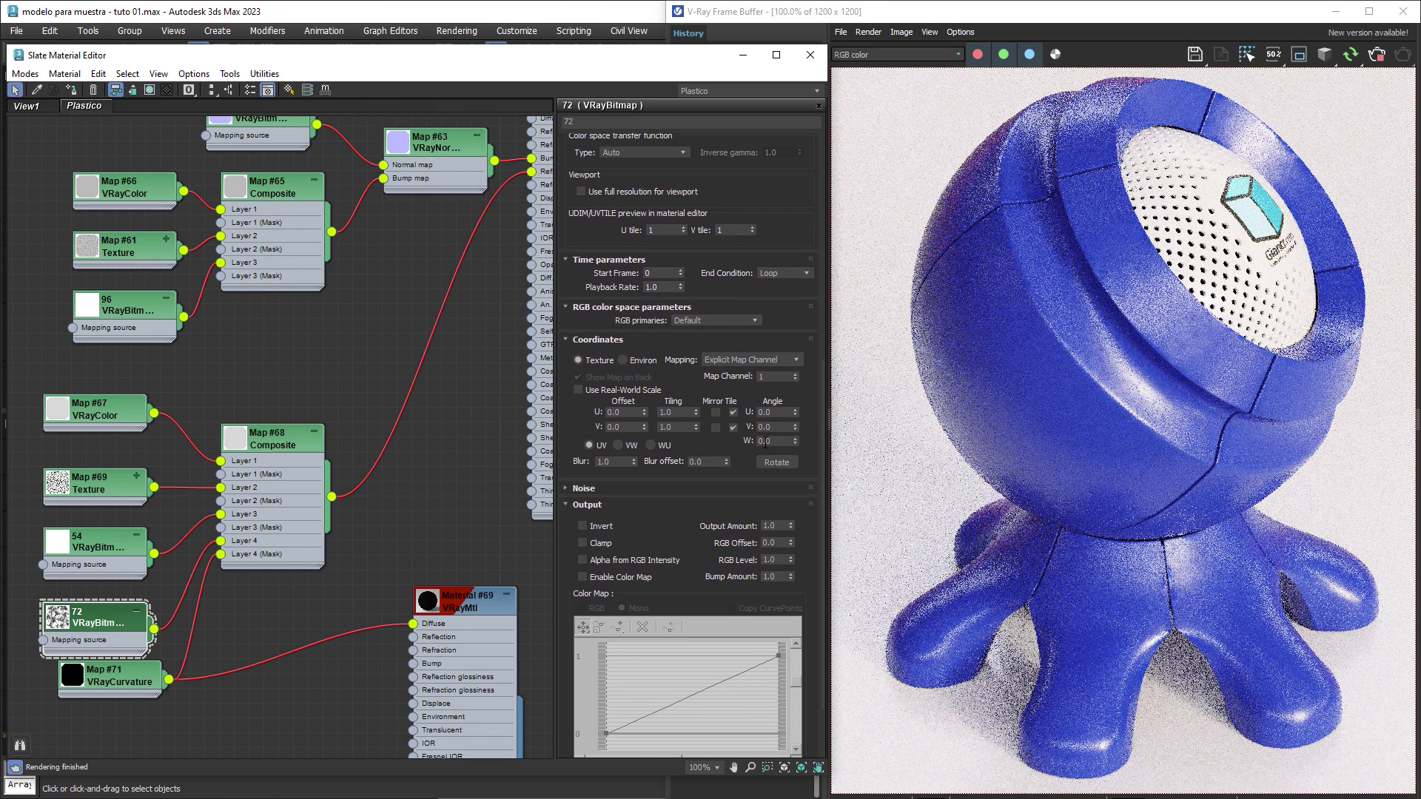
double_click(677, 412)
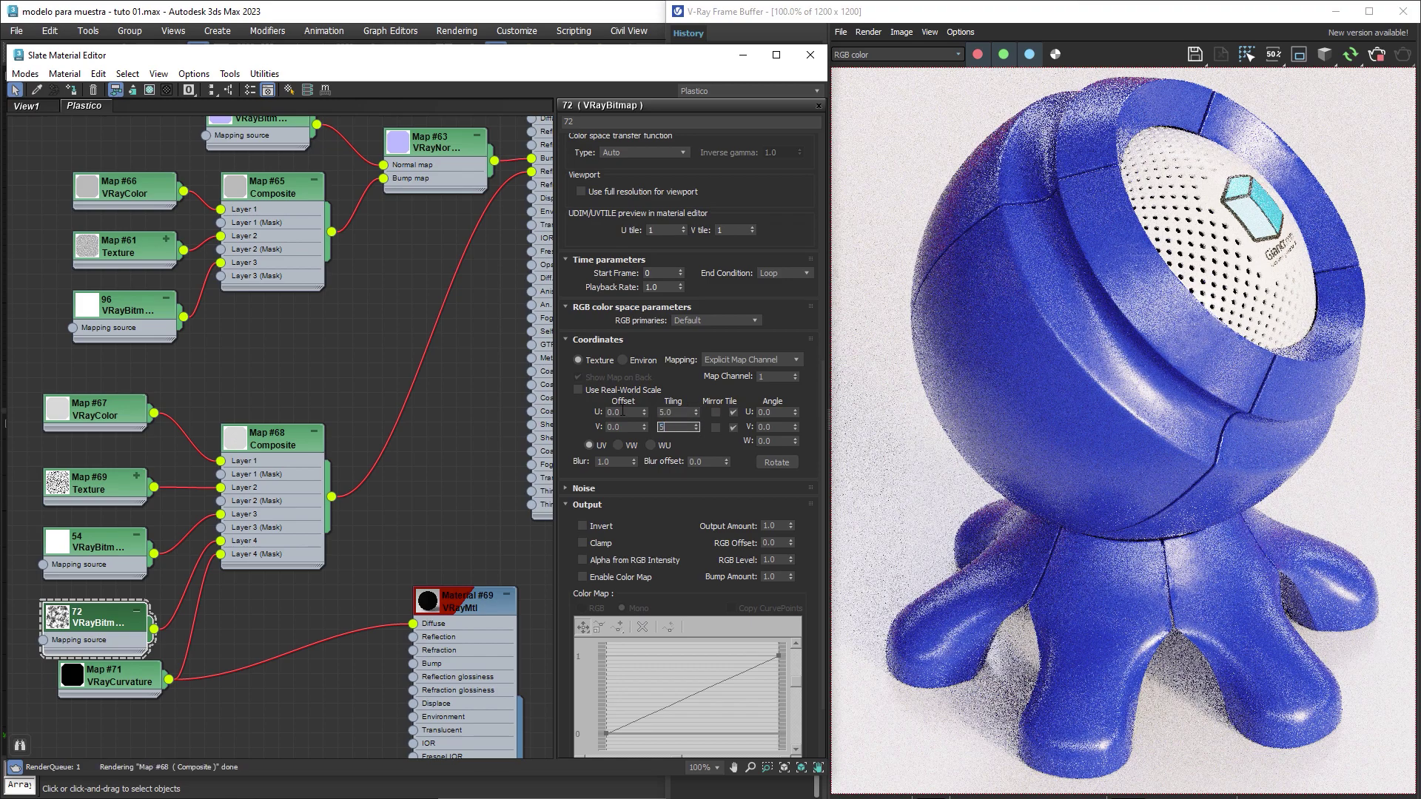
type("5")
key("Tab")
type("5")
key("Return")
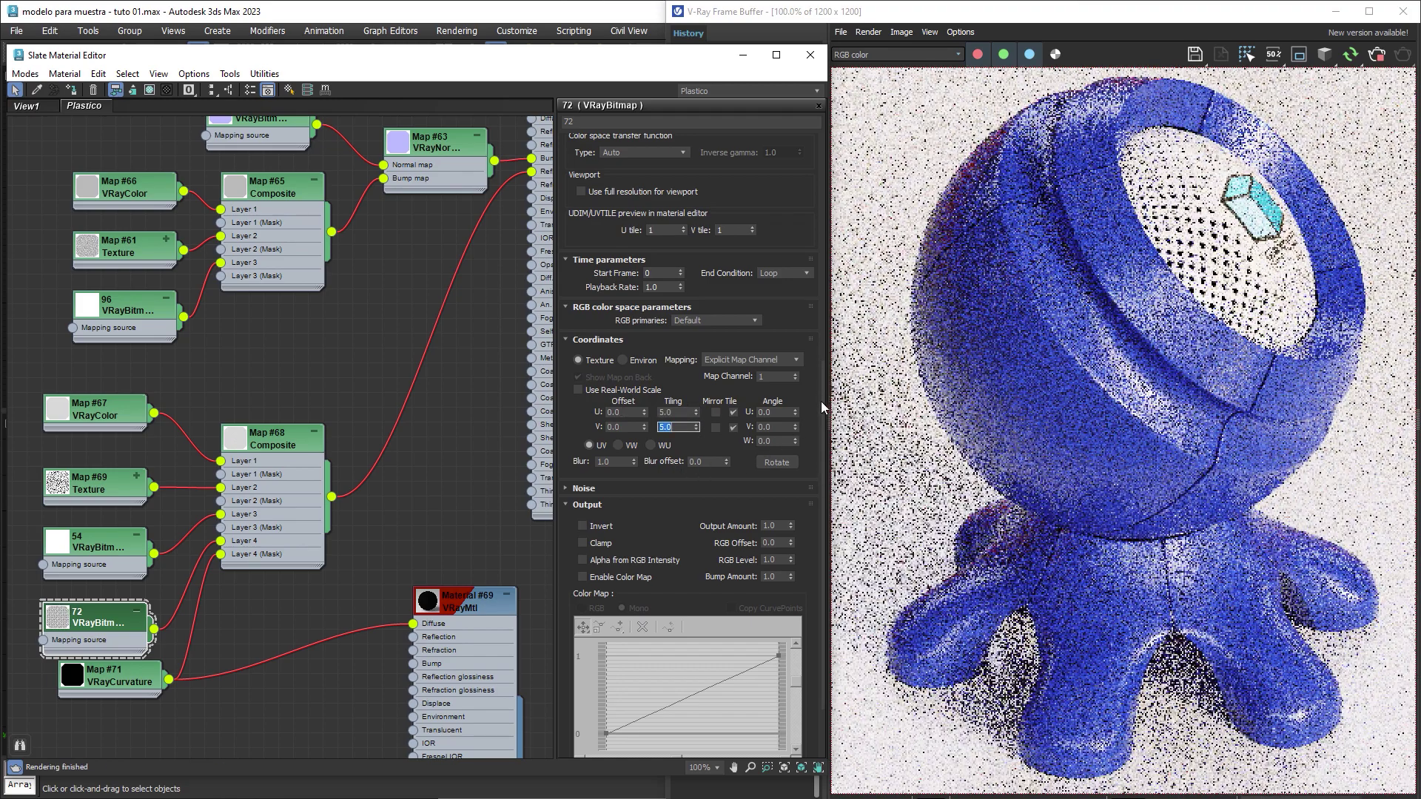
Enable bitmap 72's Color Map and raise the curve's left point to 0.7.
left_click(582, 576)
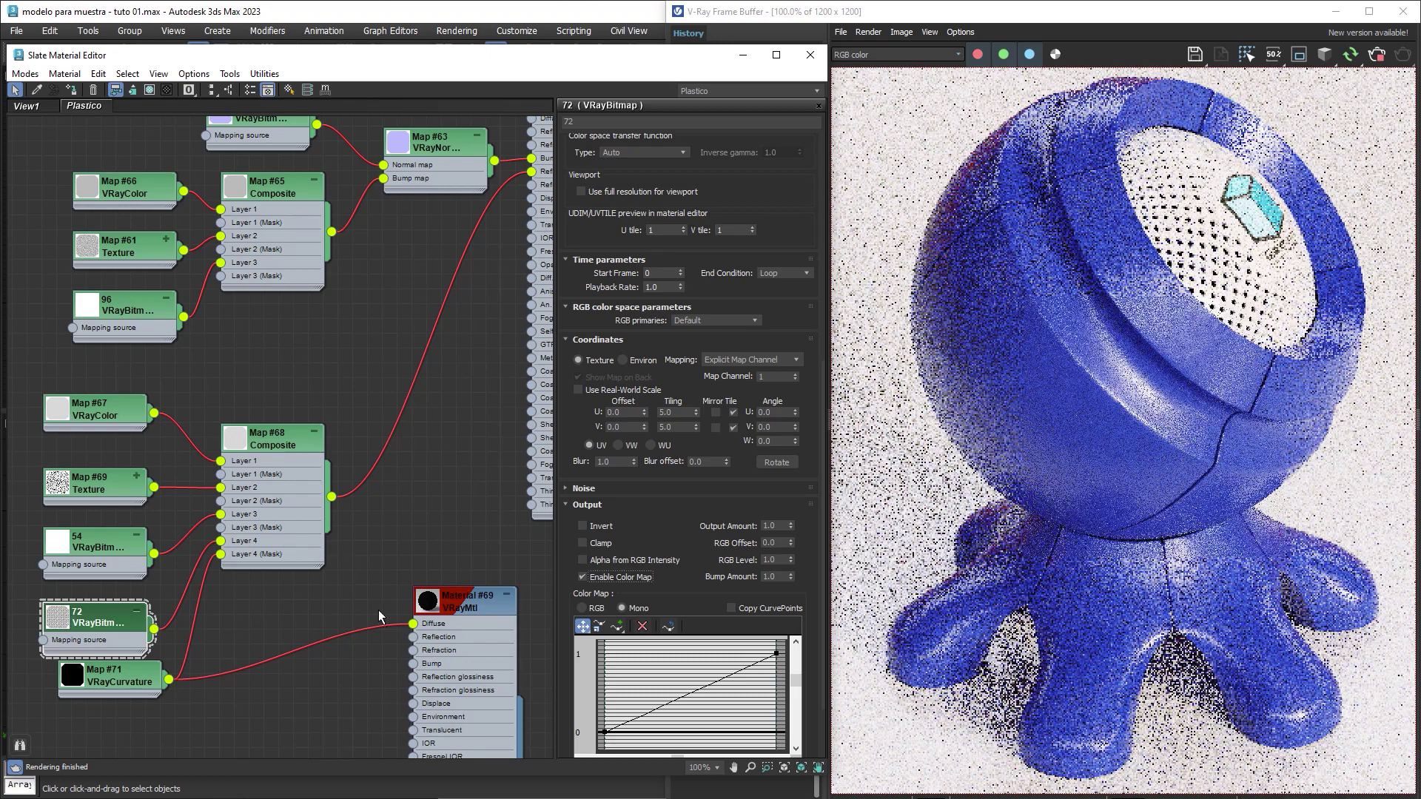
scroll(692, 659, "down", 2)
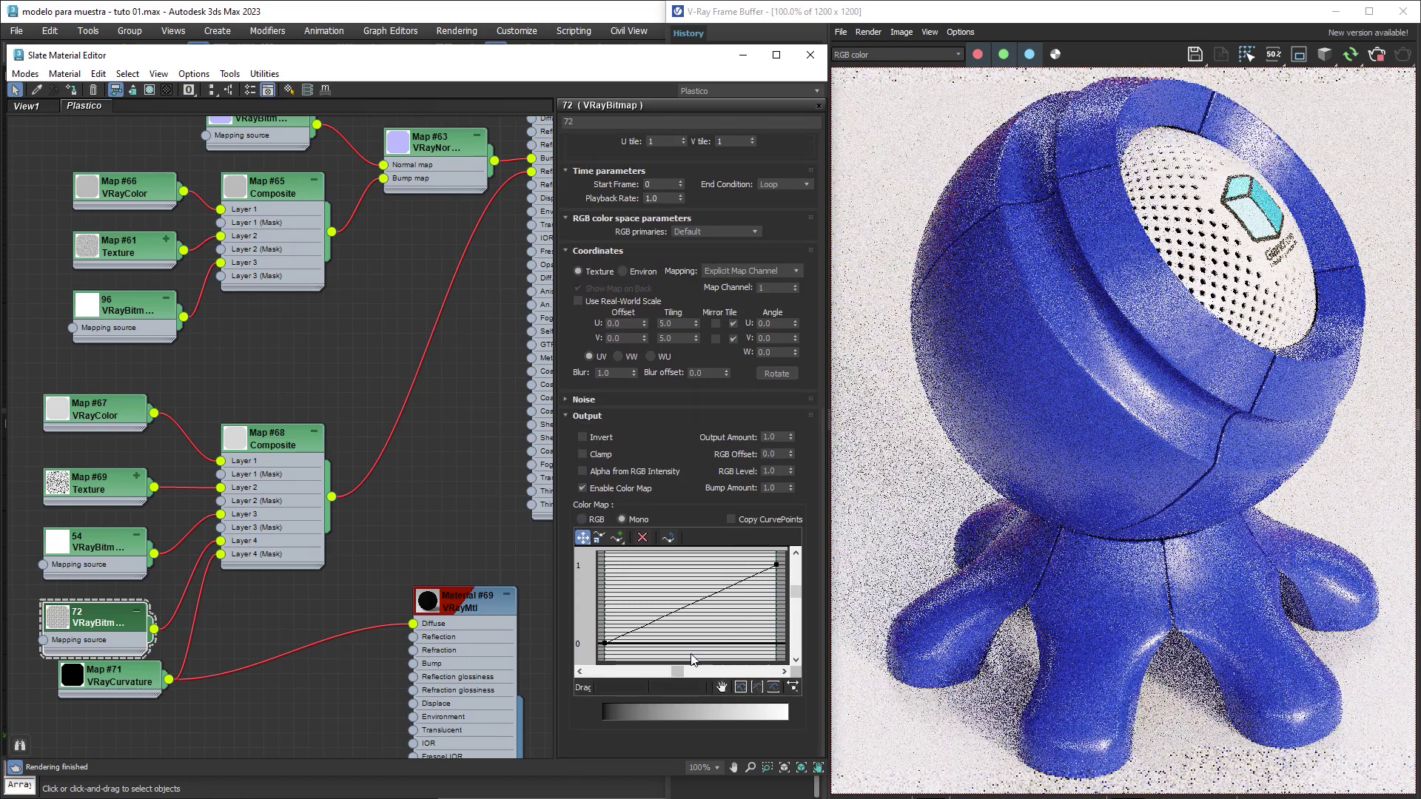
left_click(605, 643)
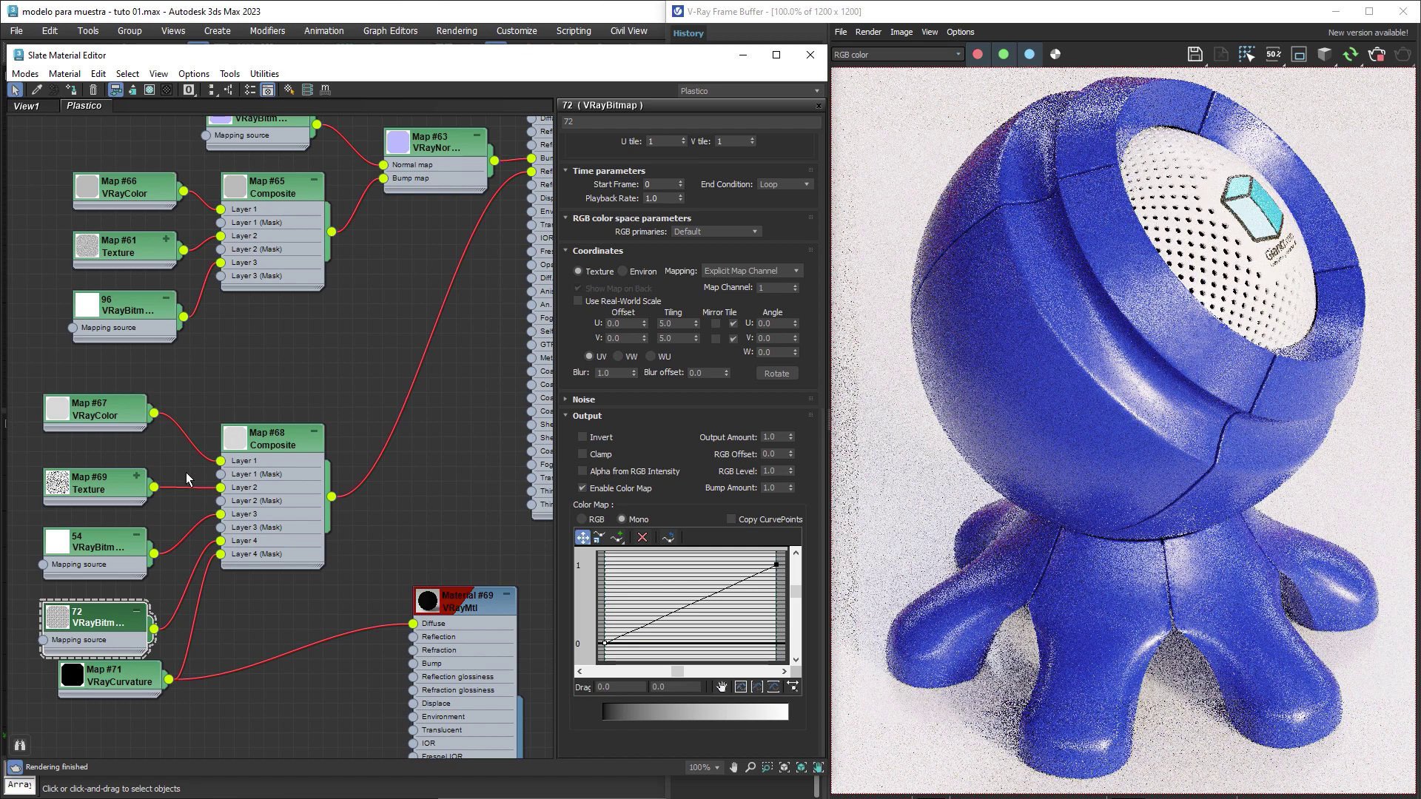
double_click(678, 690)
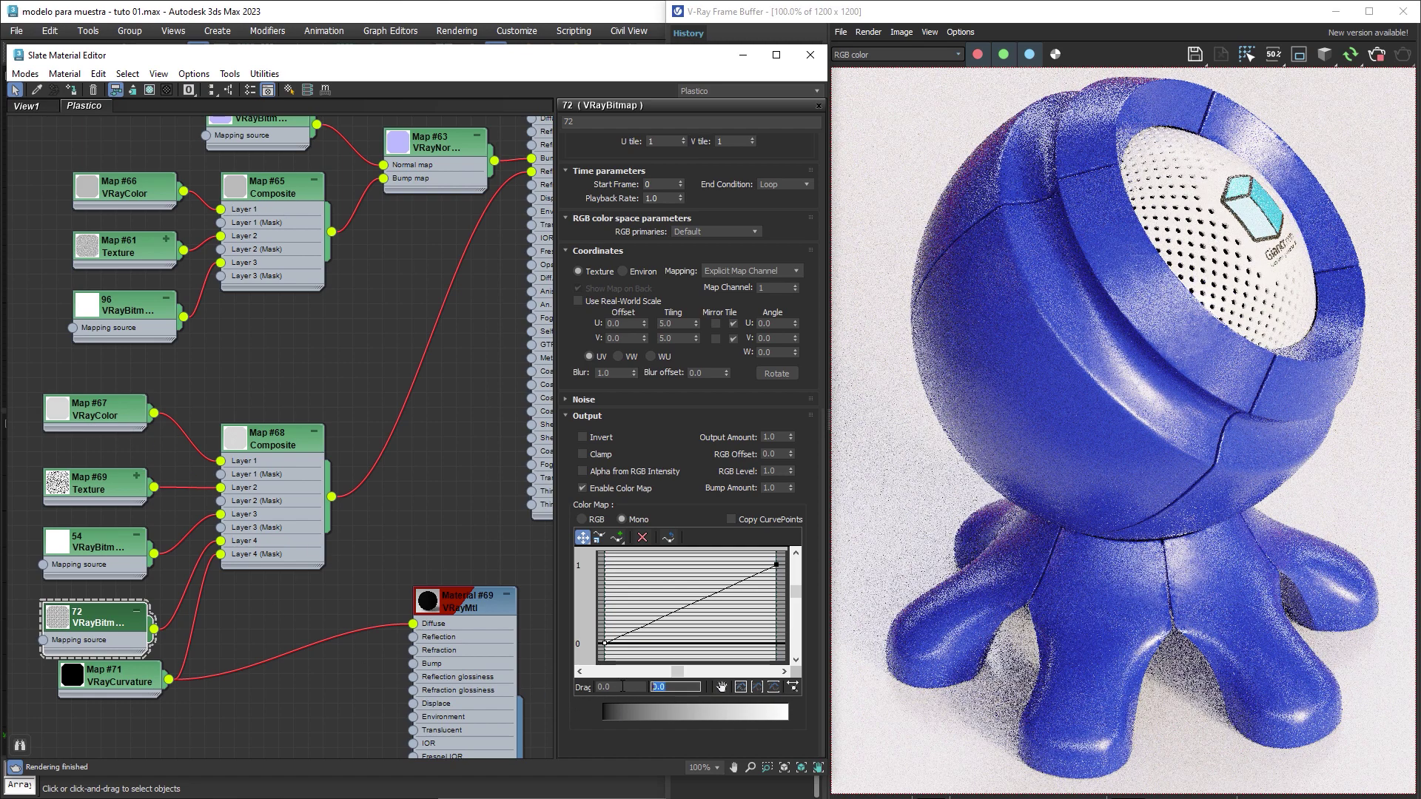
type("0.7")
key("Return")
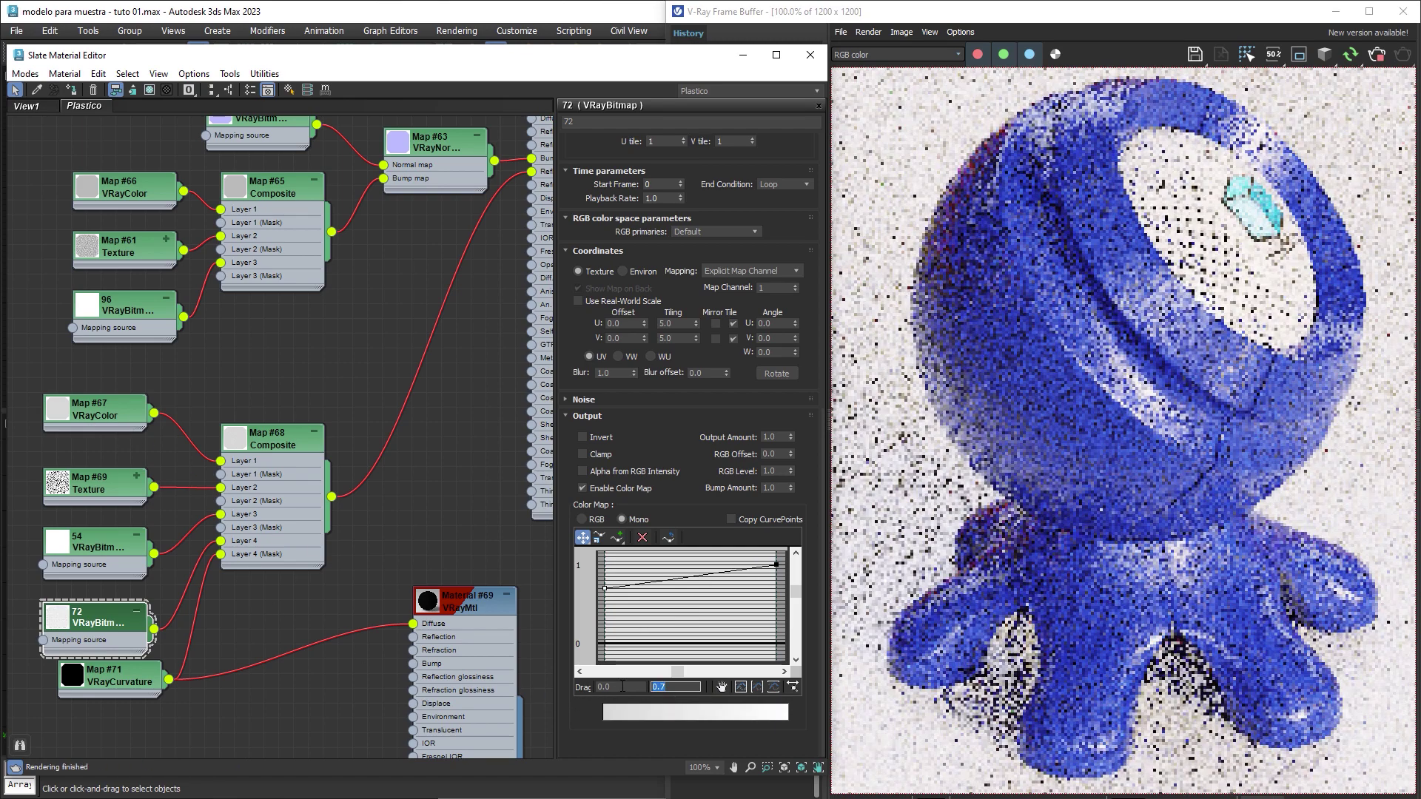
left_click_drag(112, 677, 113, 707)
middle_click_drag(220, 630, 261, 514)
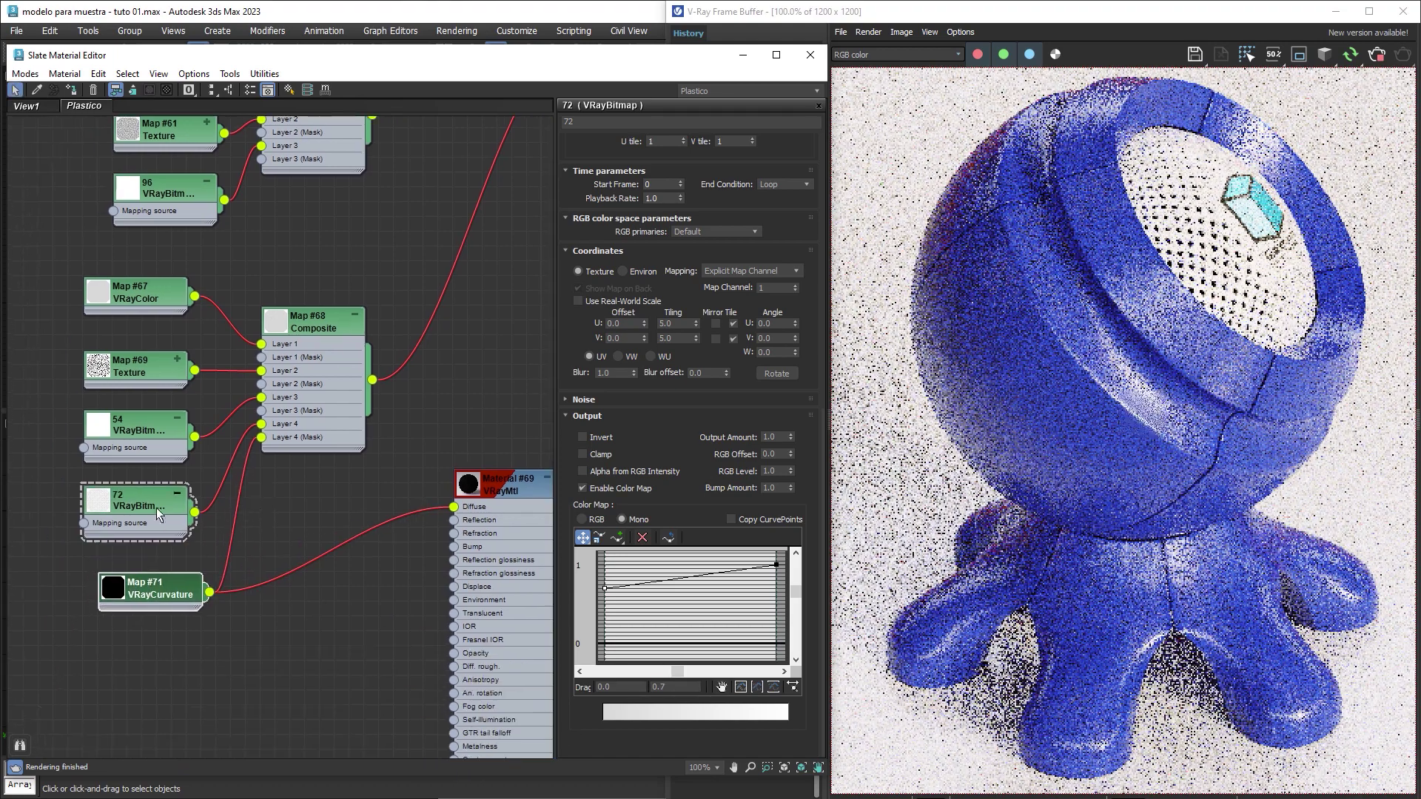
double_click(157, 508)
left_click_drag(204, 607, 189, 710)
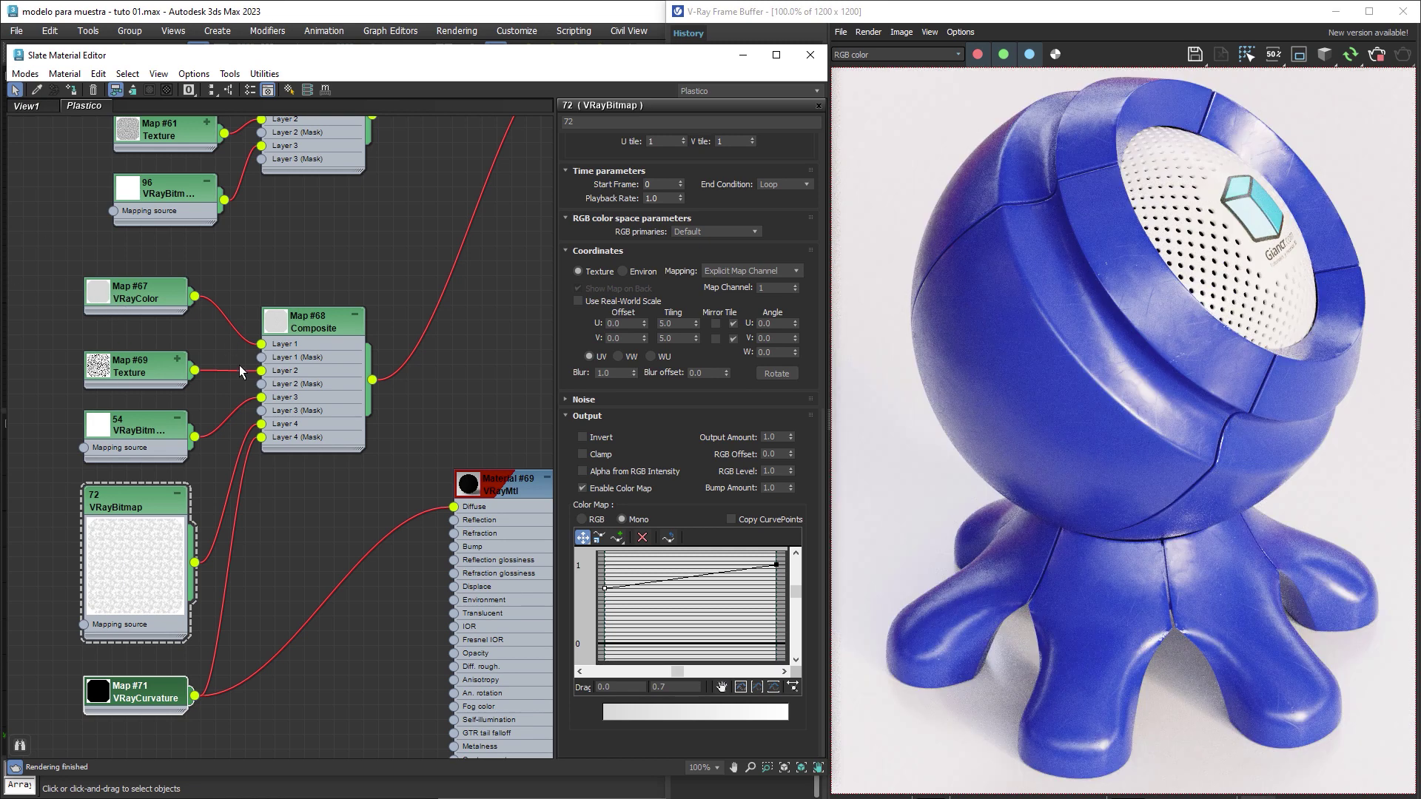
Delete the unused Material #69 VRayMtl node from the Slate editor.
left_click_drag(389, 484, 498, 568)
key("Delete")
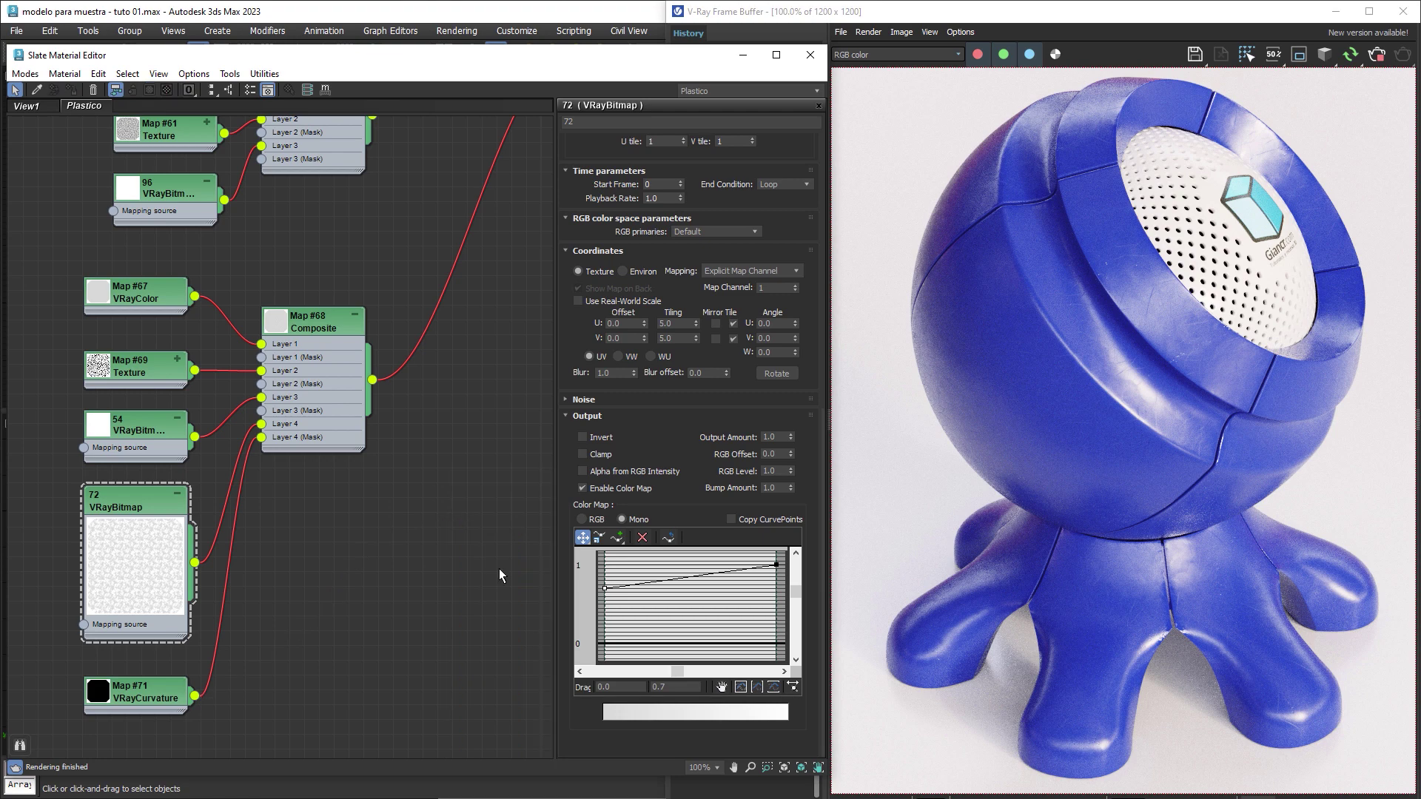
middle_click_drag(453, 234, 462, 281)
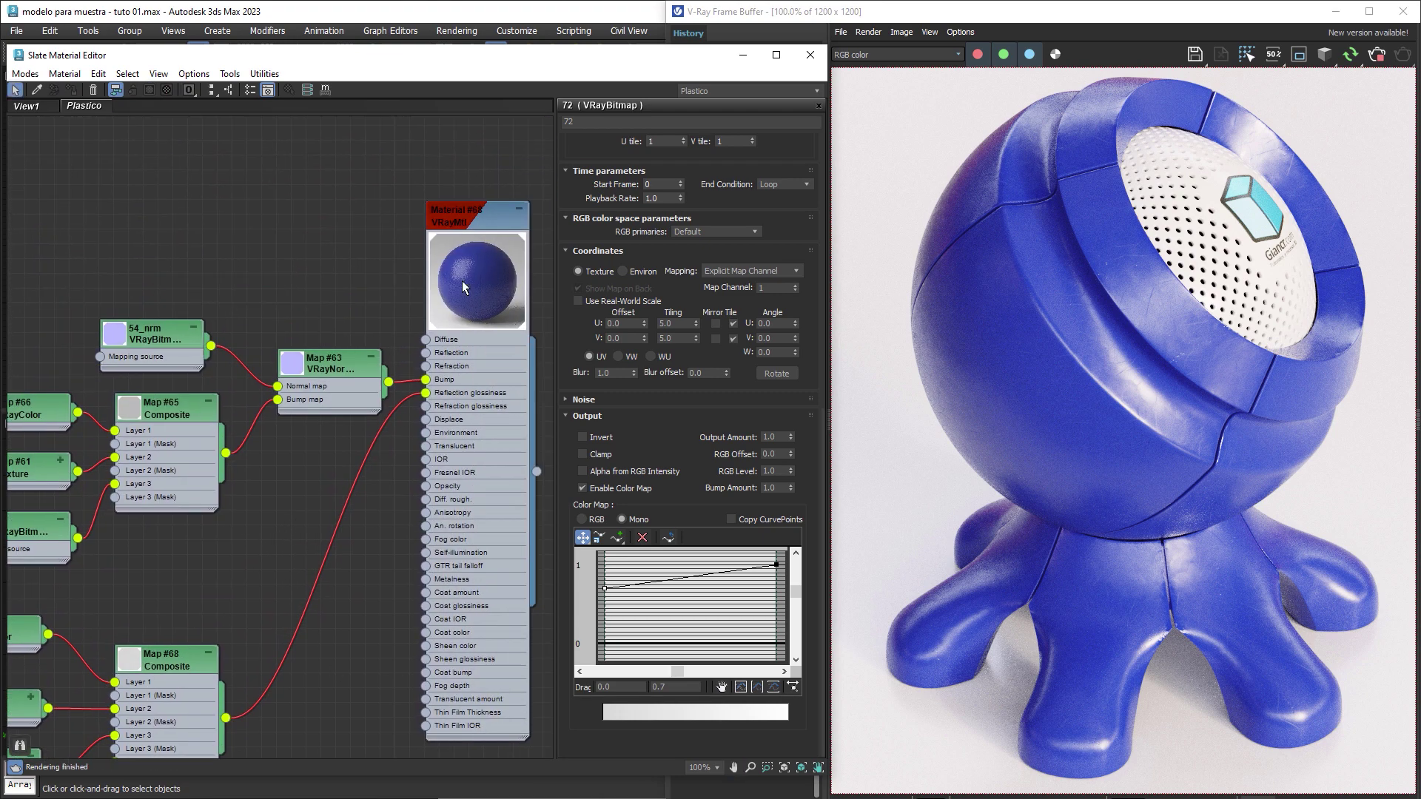
Raise Material #68's Reflection Glossiness from 0.7 to 1.0.
double_click(453, 233)
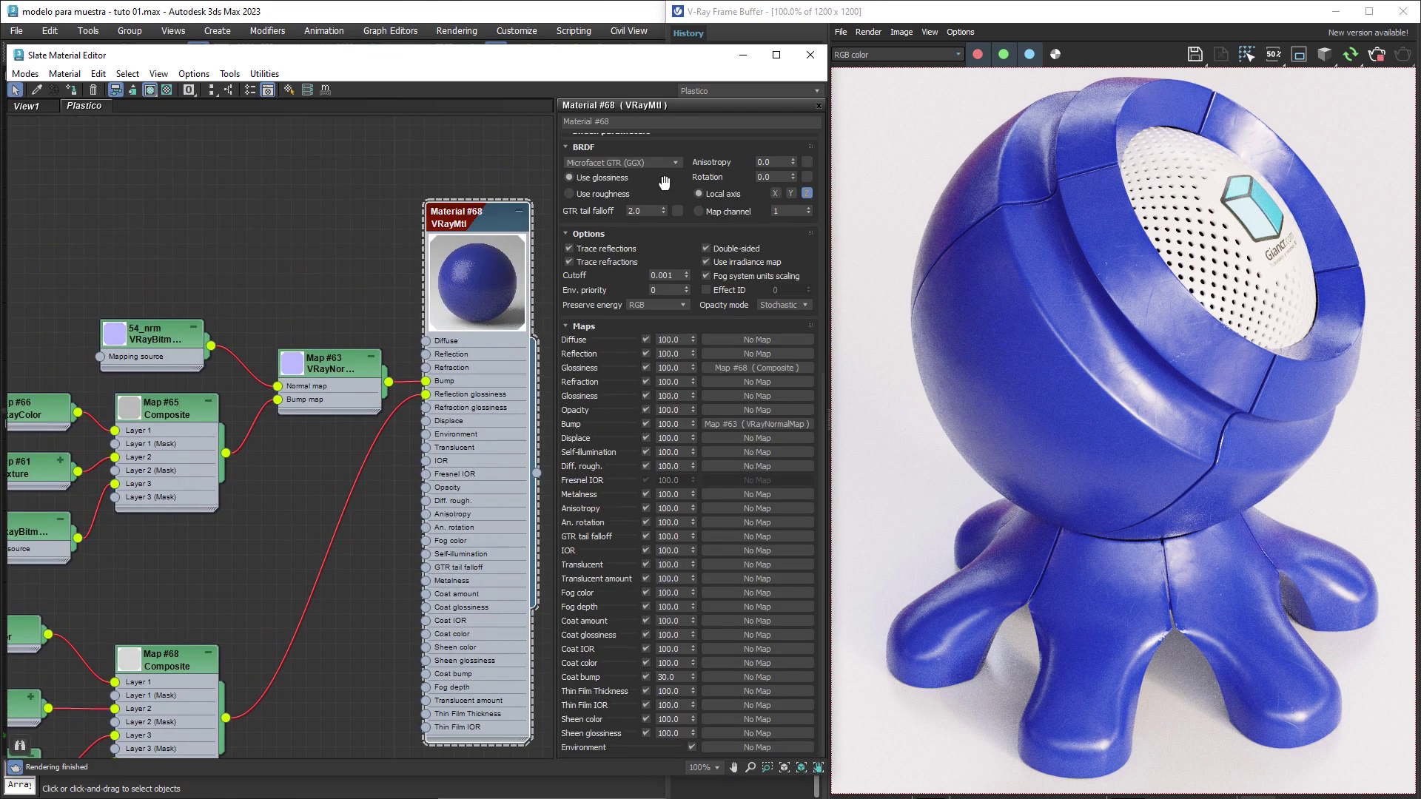
scroll(659, 580, "up", 3)
scroll(658, 580, "up", 1)
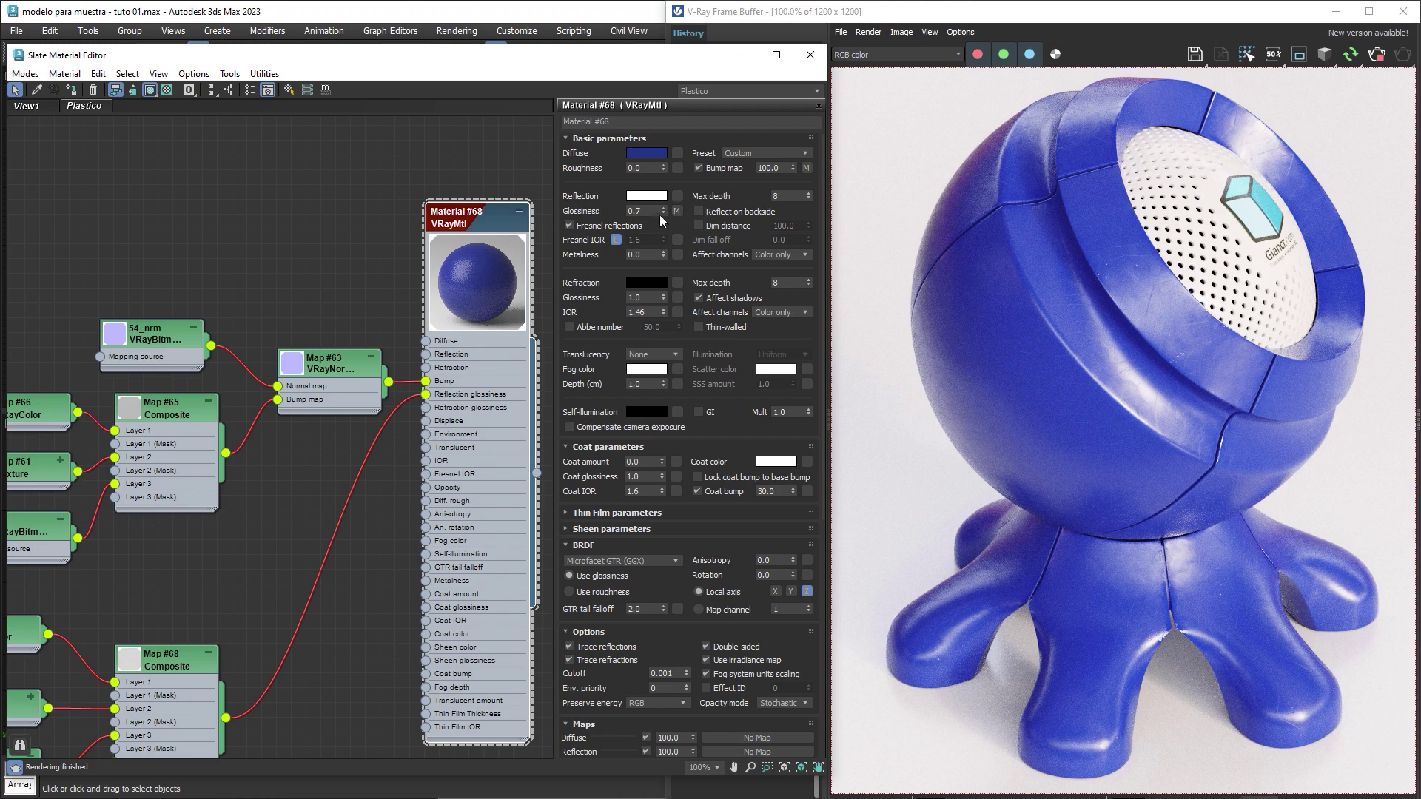
double_click(655, 211)
type("1")
key("Return")
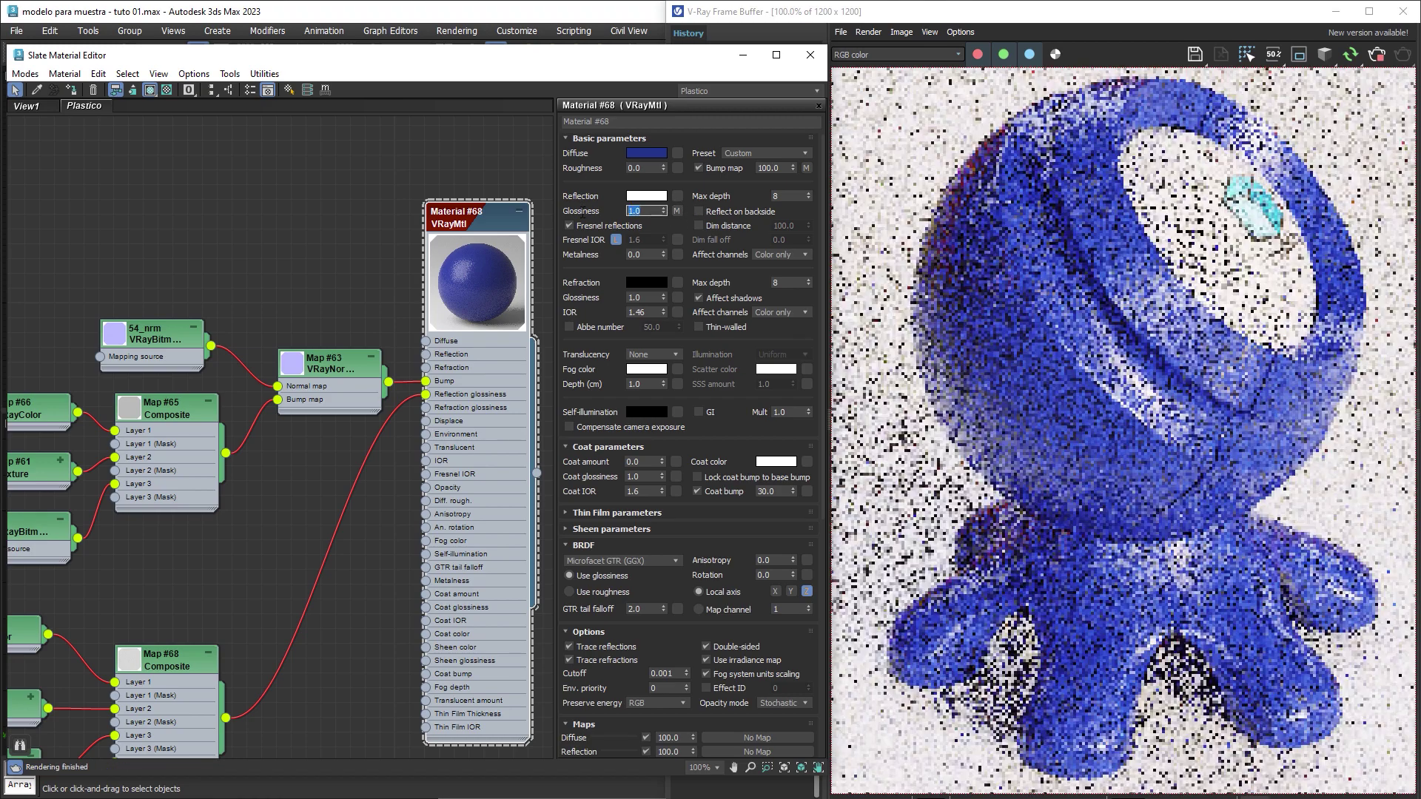
middle_click_drag(279, 286, 369, 200)
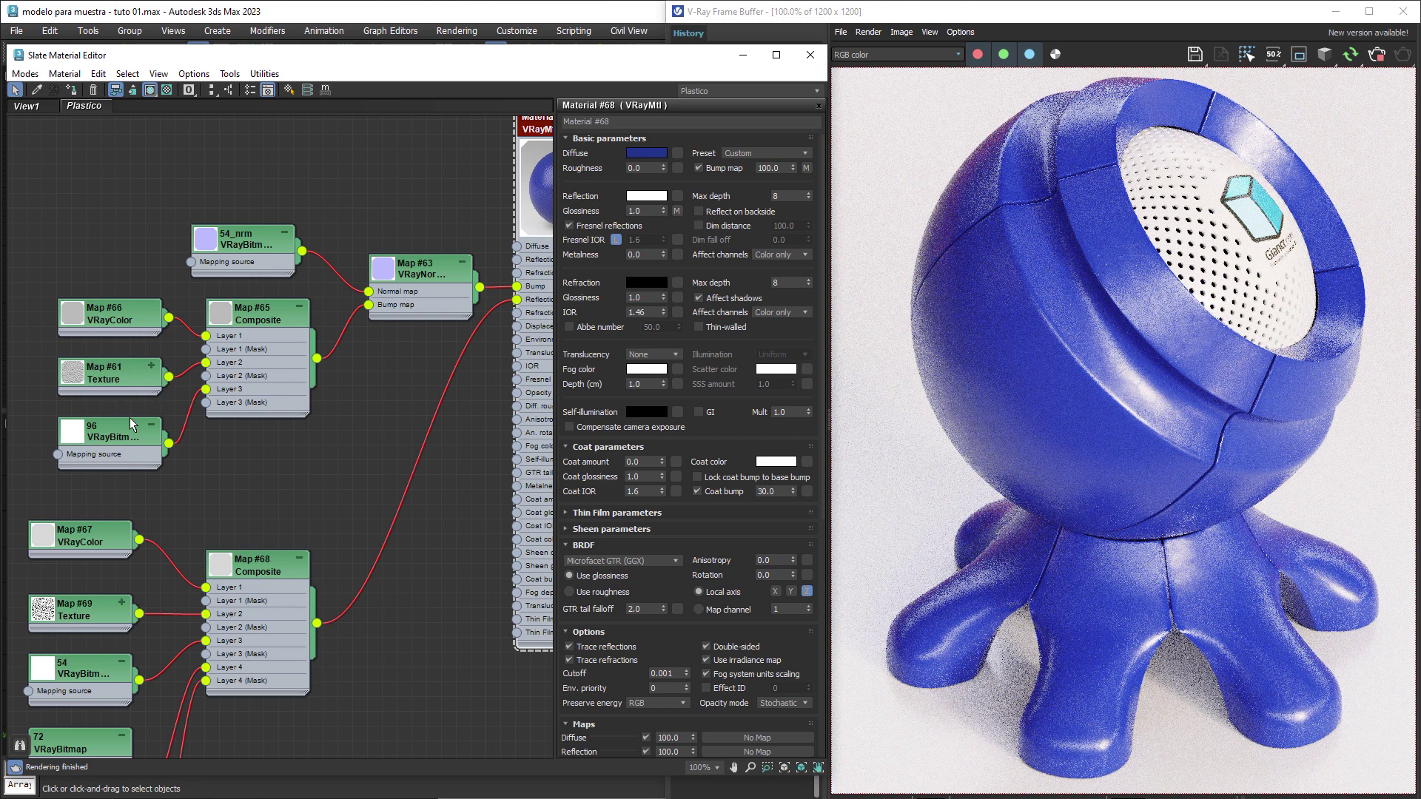
Show the Map #65 Composite's layers and pan the Slate view down to the lower nodes.
left_click(261, 314)
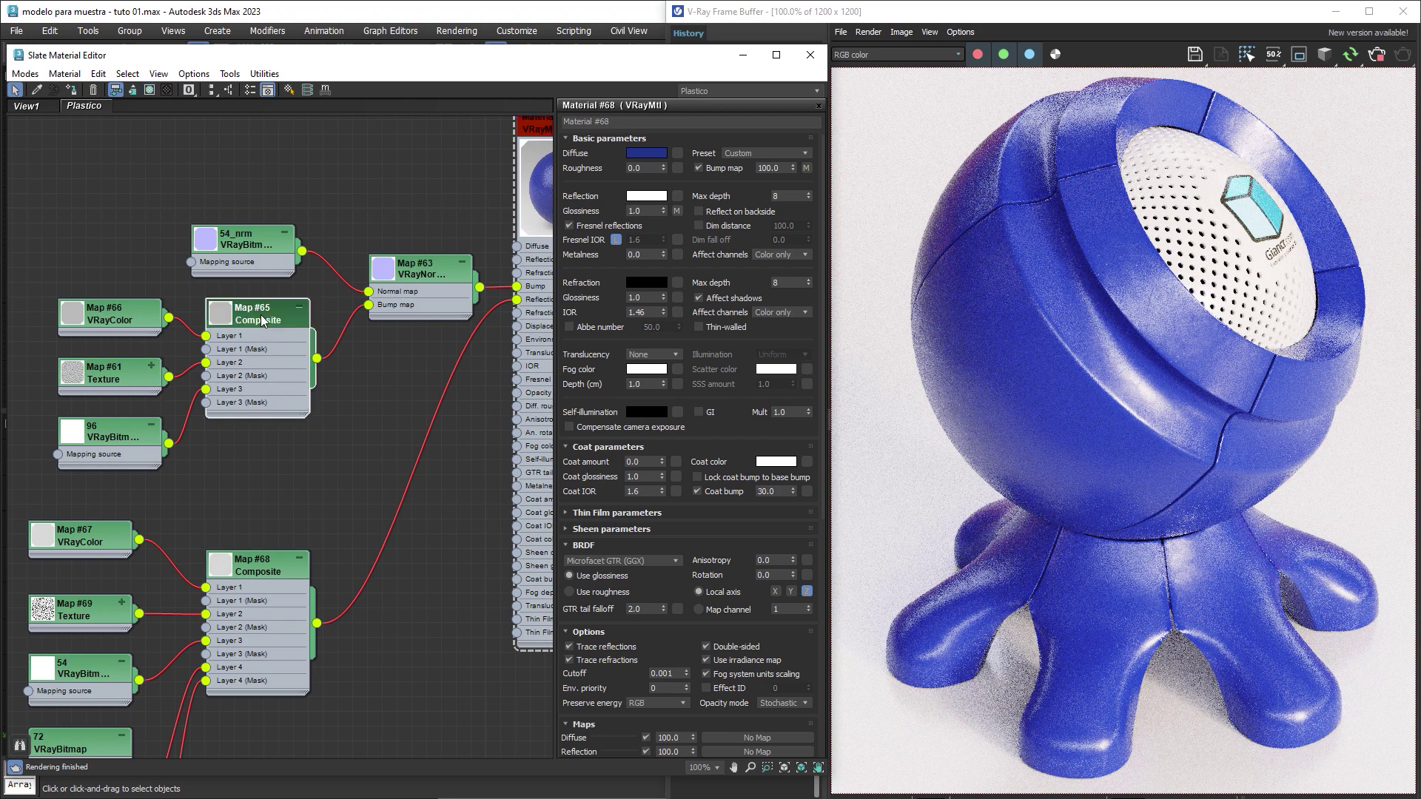
double_click(260, 314)
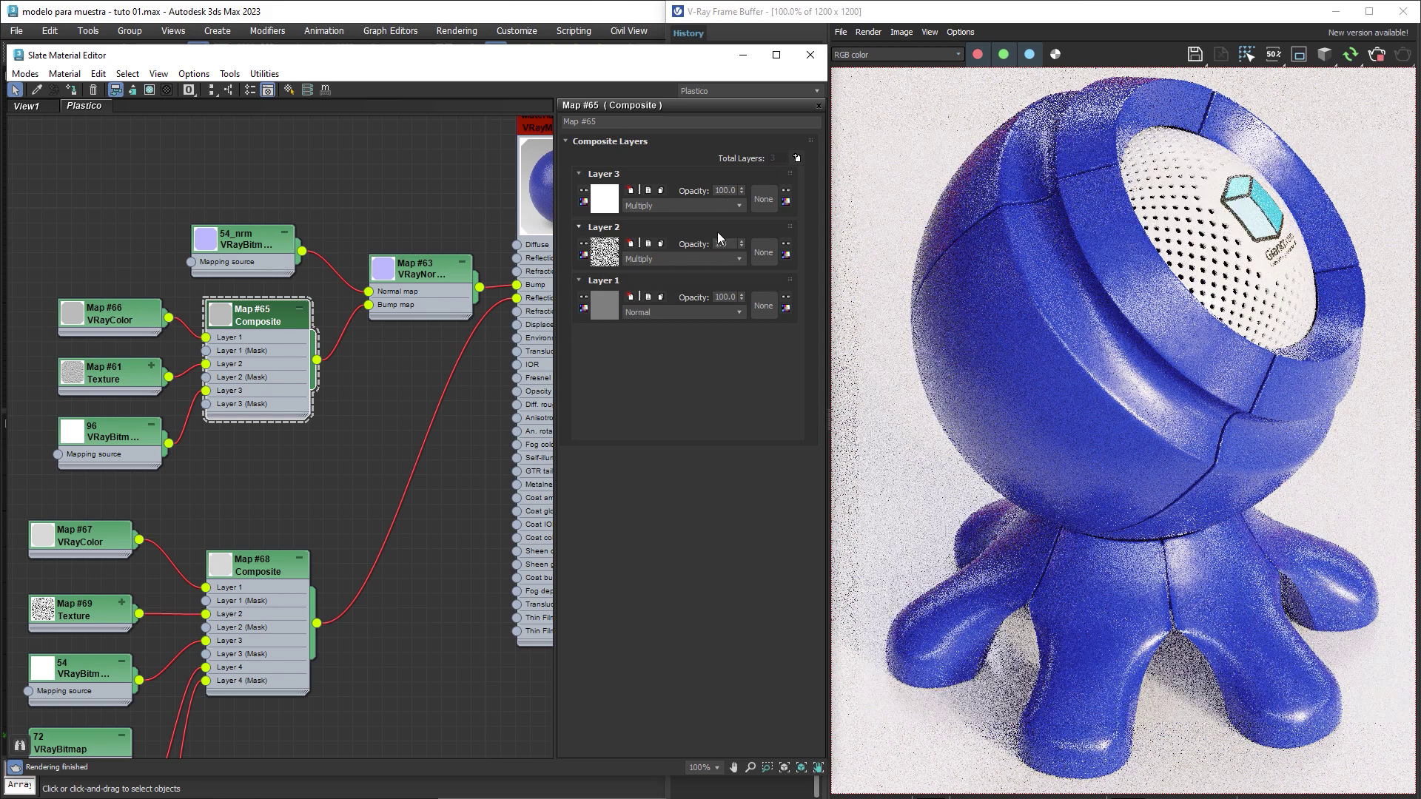
middle_click_drag(397, 375, 332, 394)
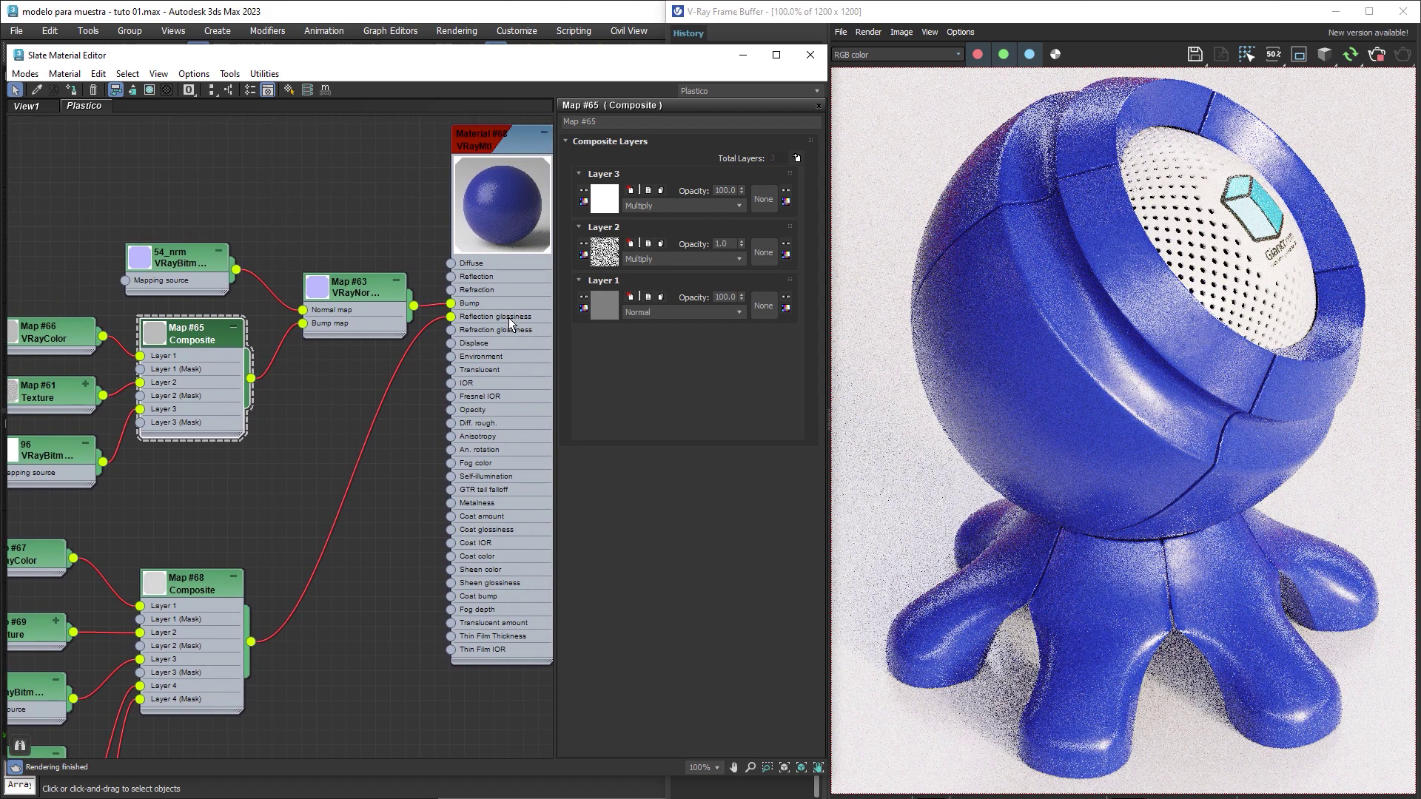
middle_click_drag(274, 474, 285, 465)
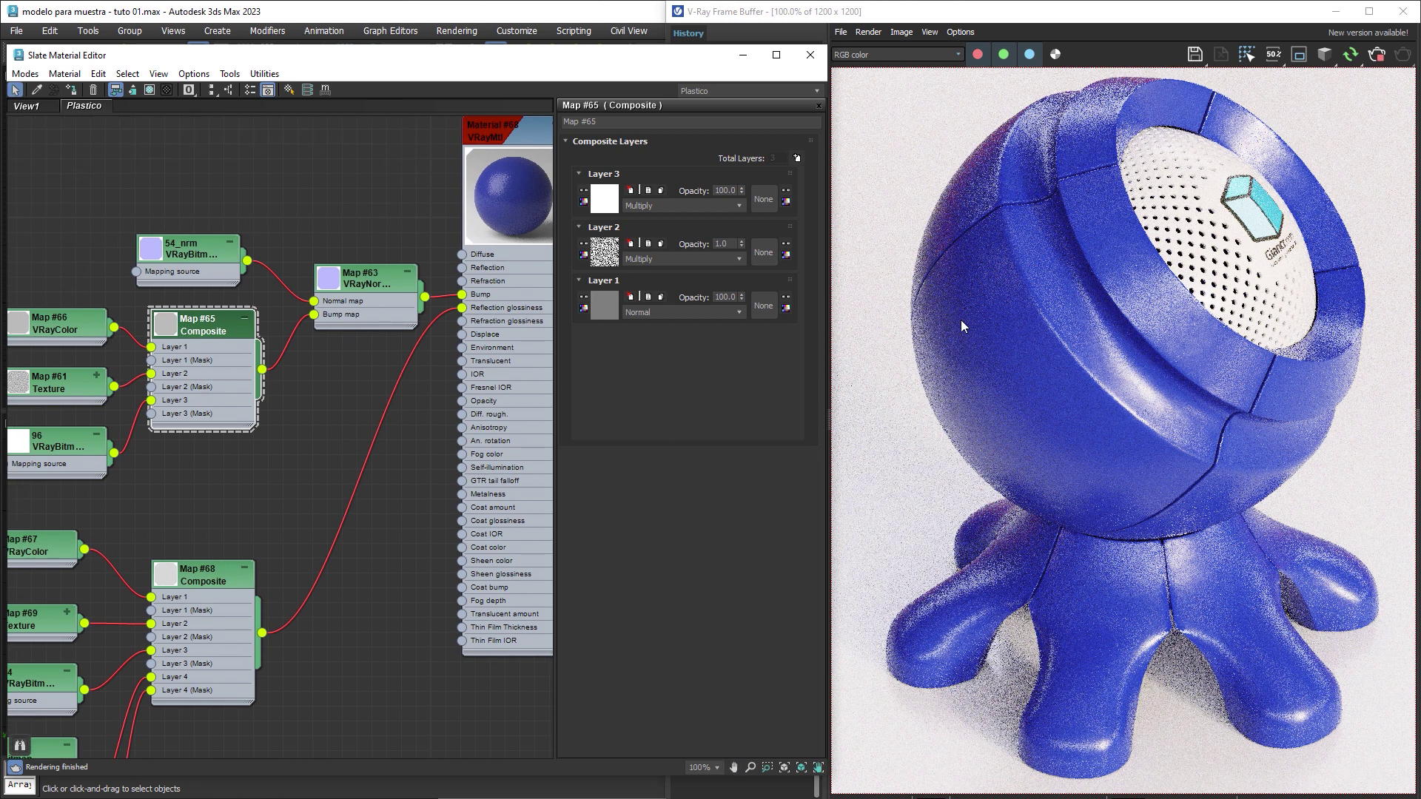
mouse_move(210, 506)
middle_mouse_down()
mouse_move(317, 316)
mouse_move(322, 263)
middle_mouse_up()
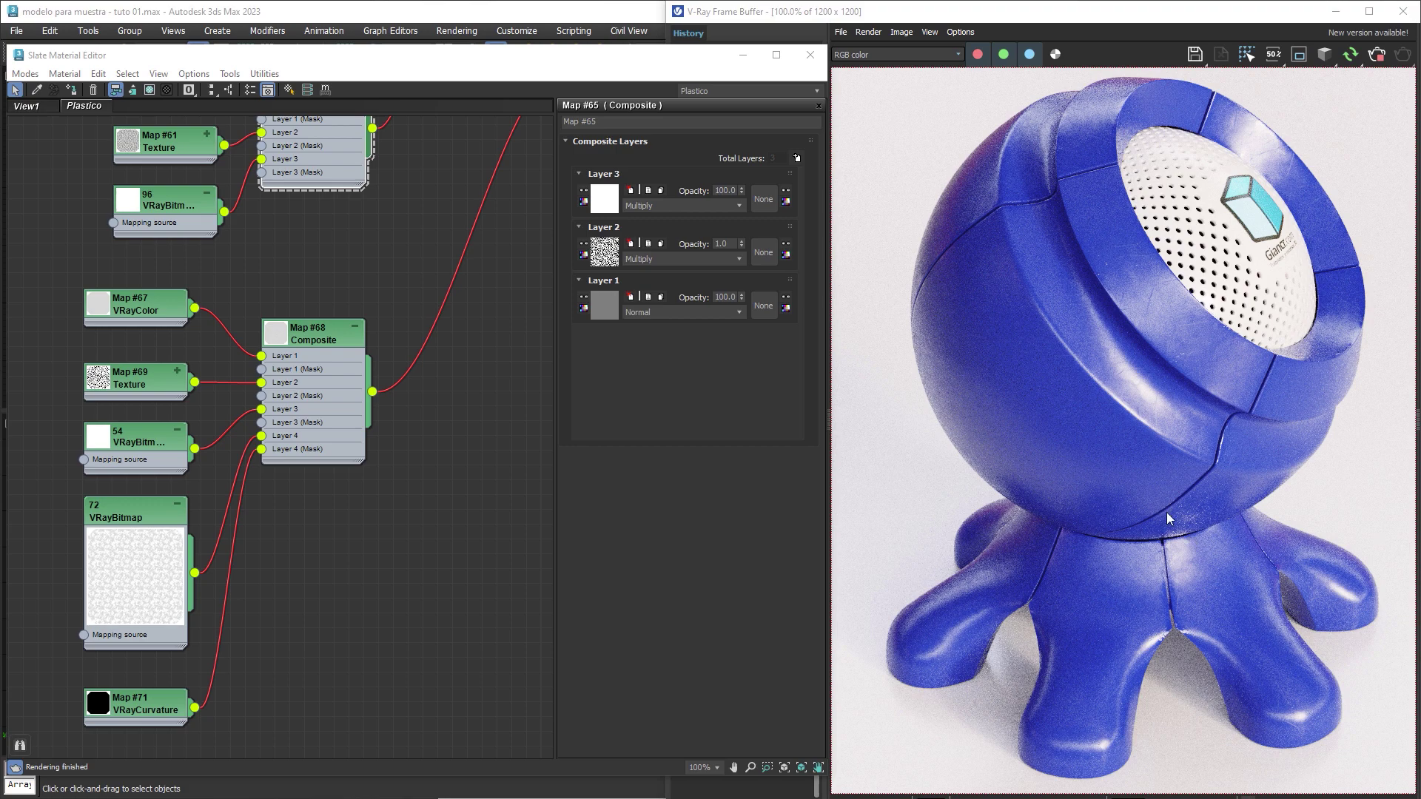
Show the History panel in the V-Ray Frame Buffer.
left_click(1379, 58)
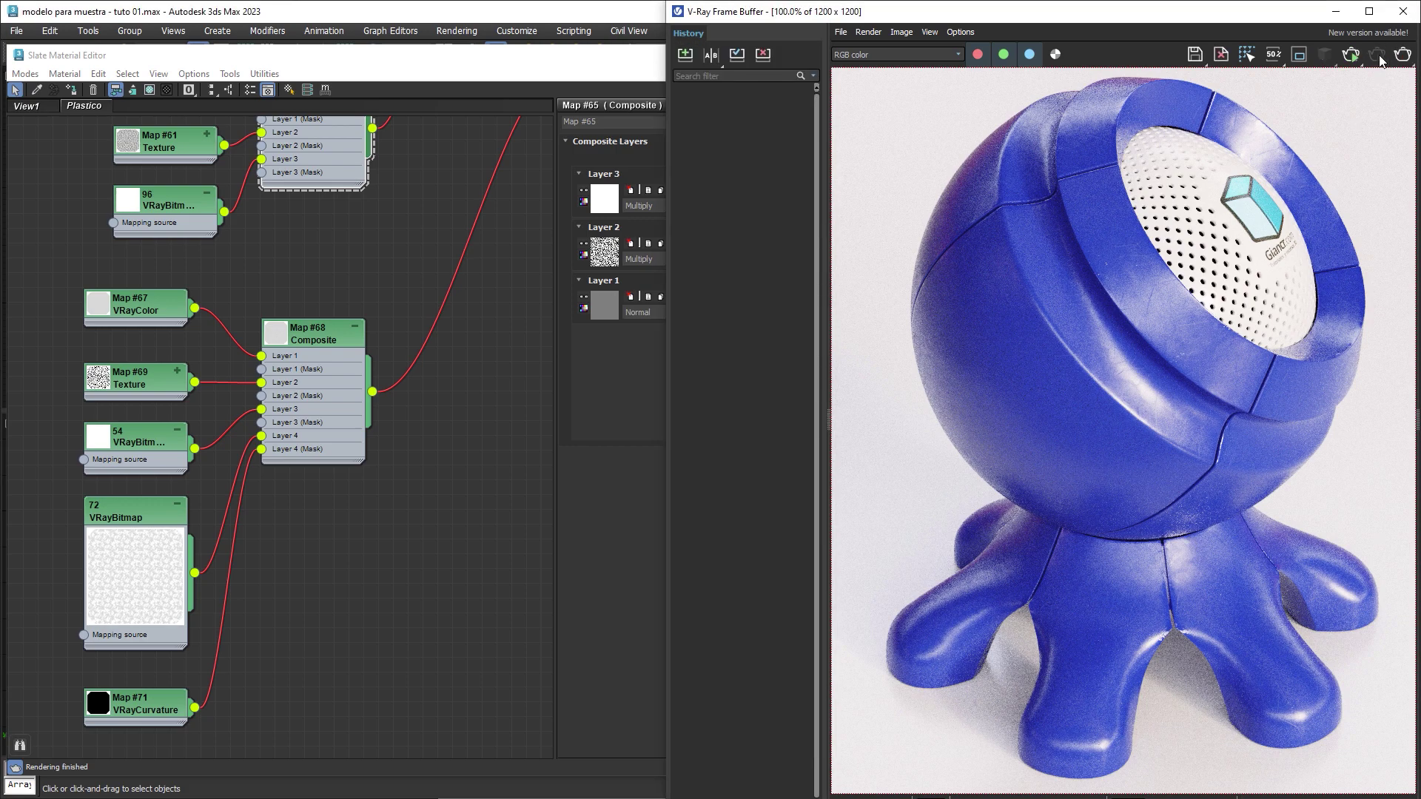